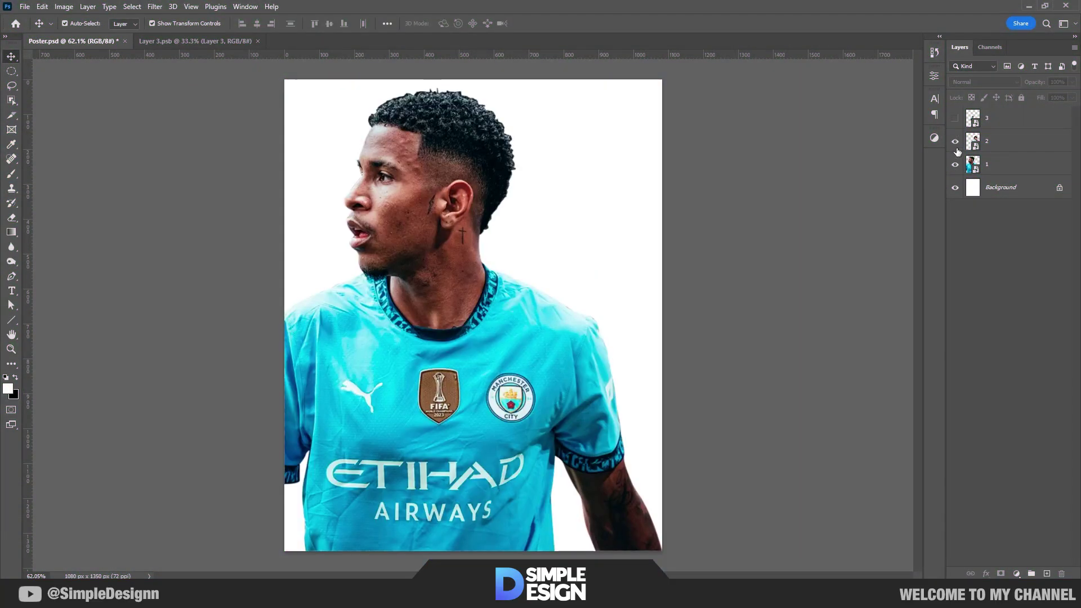
# Back in Poster.psd, nudge the stadium photo Layer 1 upward behind the players
pyautogui.click(173, 42)
pyautogui.click(73, 41)
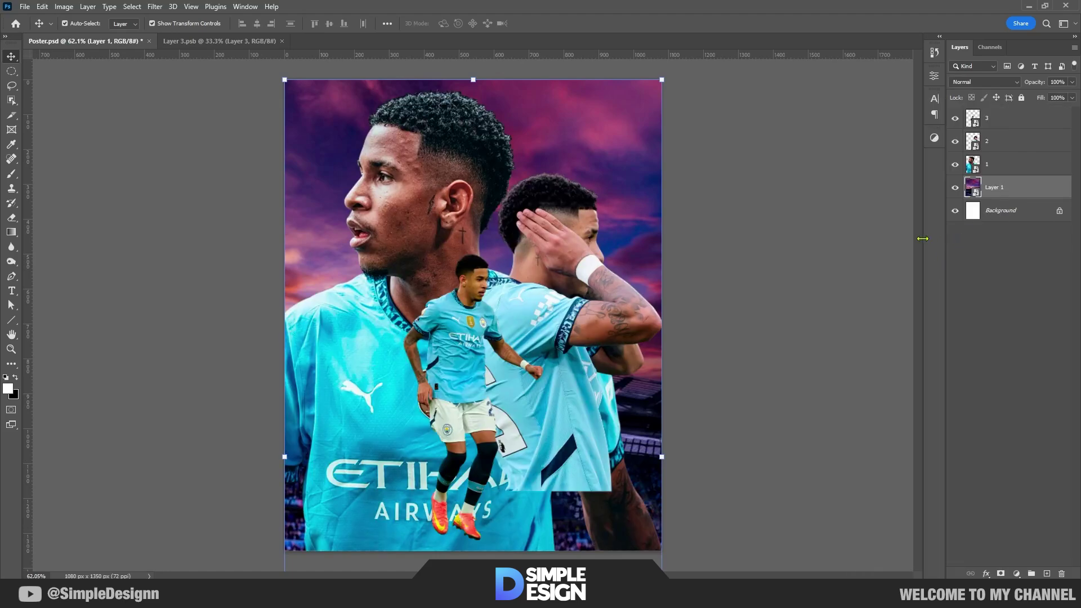
pyautogui.hotkey('shift', 'Up')
pyautogui.hotkey('shift', 'Up')
pyautogui.hotkey('shift', 'Up')
pyautogui.hotkey('shift', 'Up')
pyautogui.hotkey('shift', 'Up')
pyautogui.hotkey('shift', 'Up')
pyautogui.hotkey('shift', 'Up')
pyautogui.hotkey('shift', 'Up')
pyautogui.hotkey('shift', 'Up')
pyautogui.hotkey('shift', 'Up')
pyautogui.hotkey('shift', 'Up')
pyautogui.hotkey('shift', 'Up')
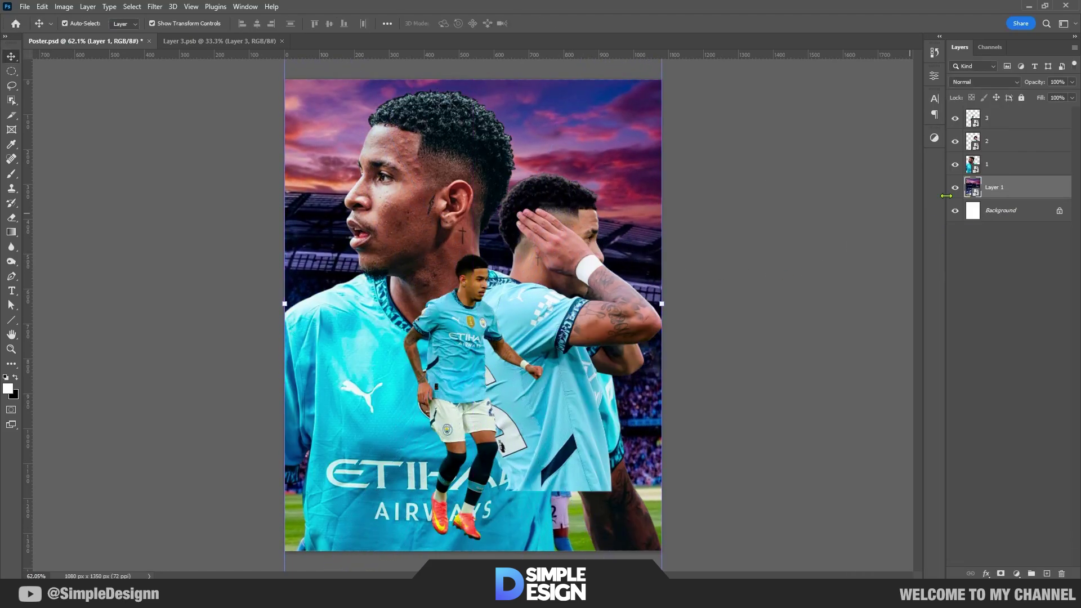
# Add a sampled teal Solid Color fill beneath the stadium photo, blended as Luminosity
pyautogui.click(1016, 574)
pyautogui.click(1008, 374)
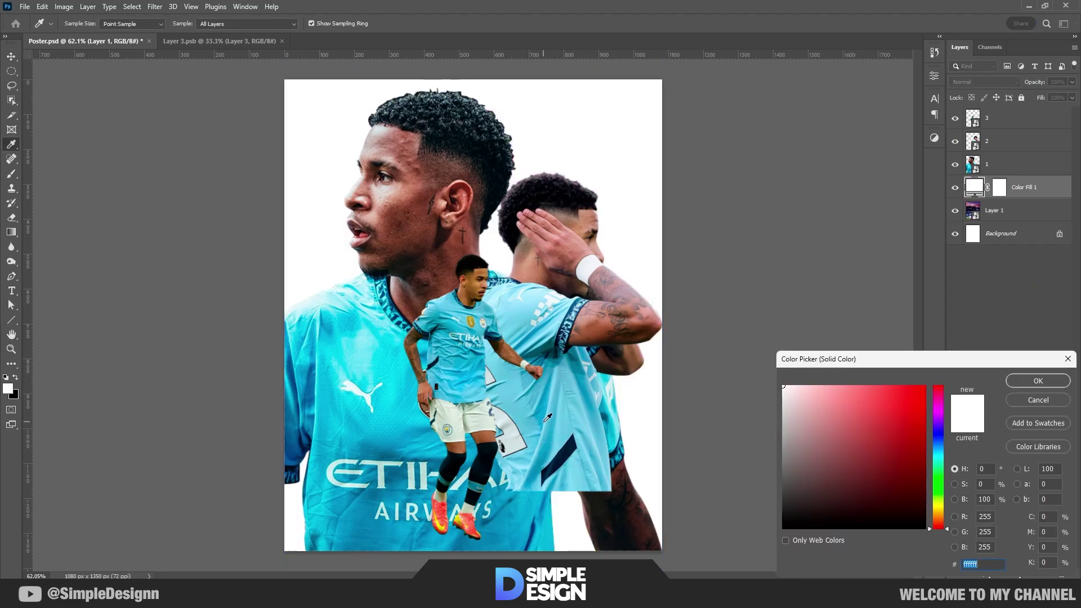
pyautogui.click(391, 449)
pyautogui.click(1038, 381)
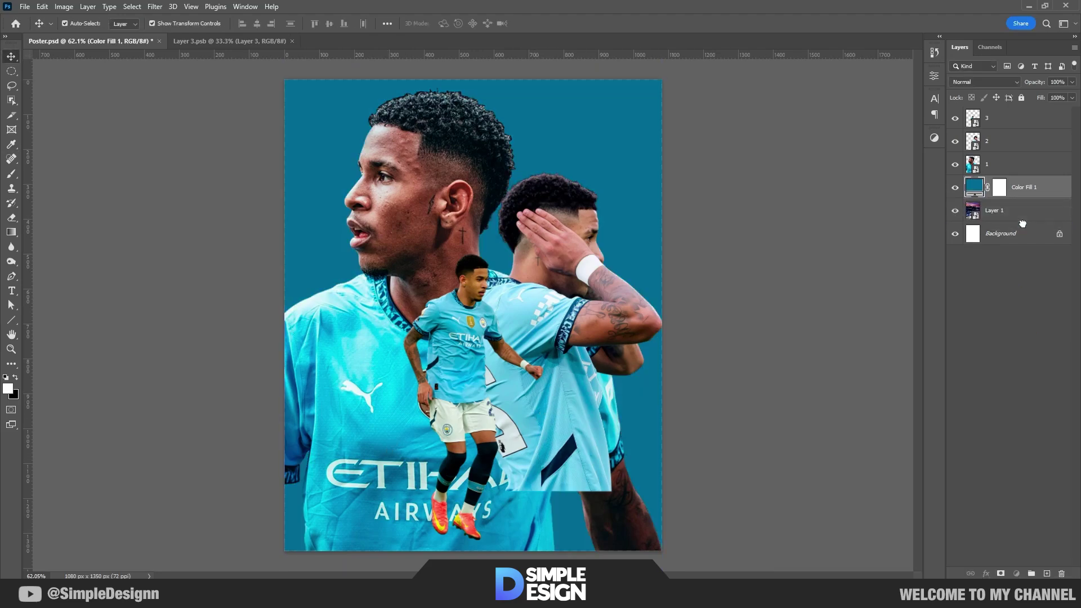
pyautogui.moveTo(994, 210); pyautogui.dragTo(994, 185)
pyautogui.click(985, 81)
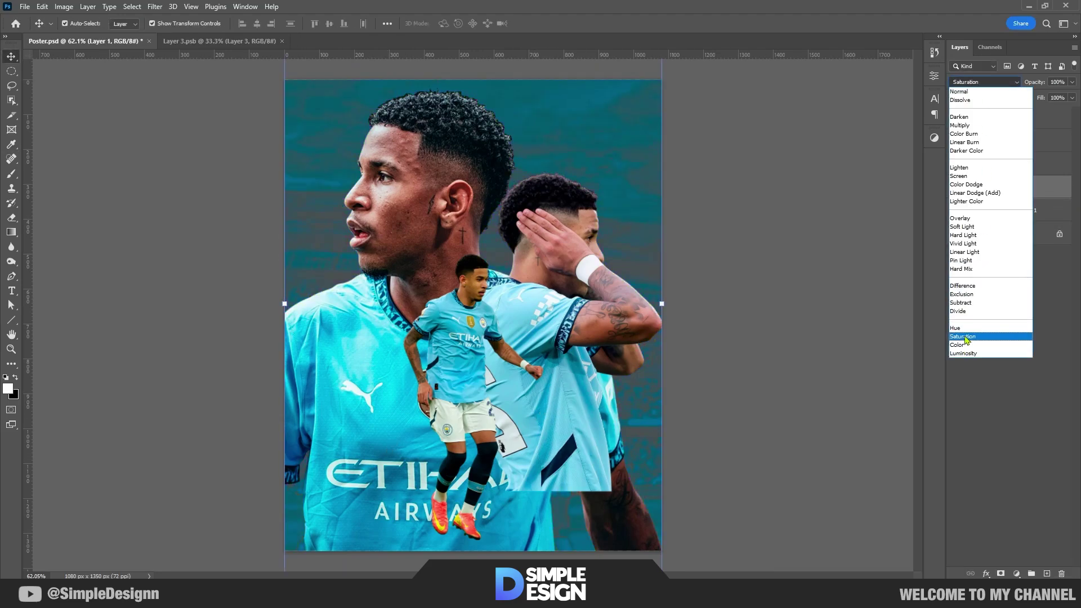
pyautogui.click(964, 353)
pyautogui.click(955, 188)
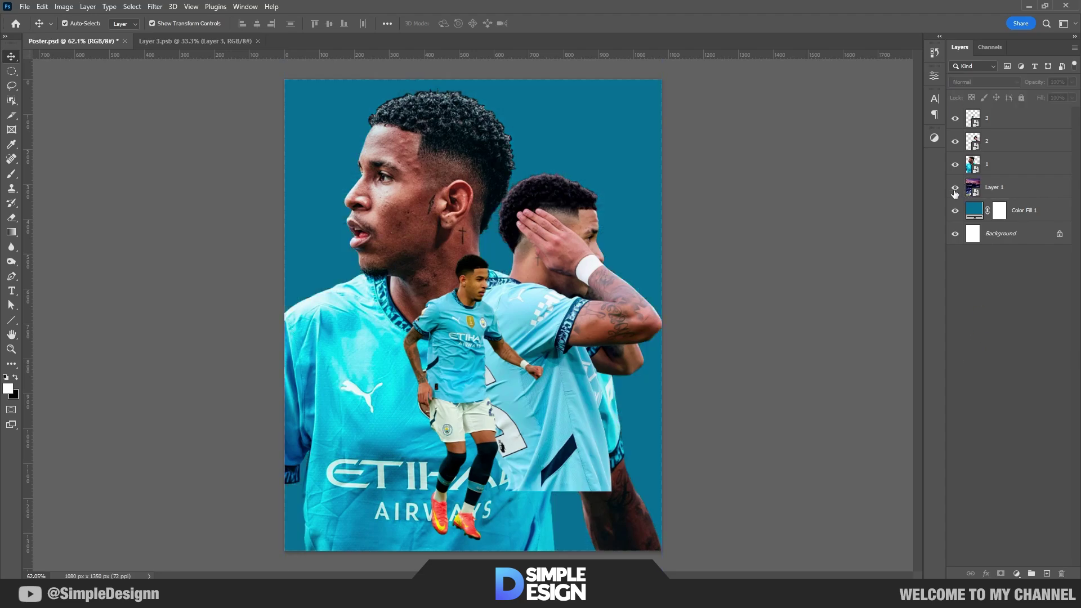
# Apply a 2-pixel Gaussian Blur to the stadium photo
pyautogui.click(1036, 192)
pyautogui.click(155, 6)
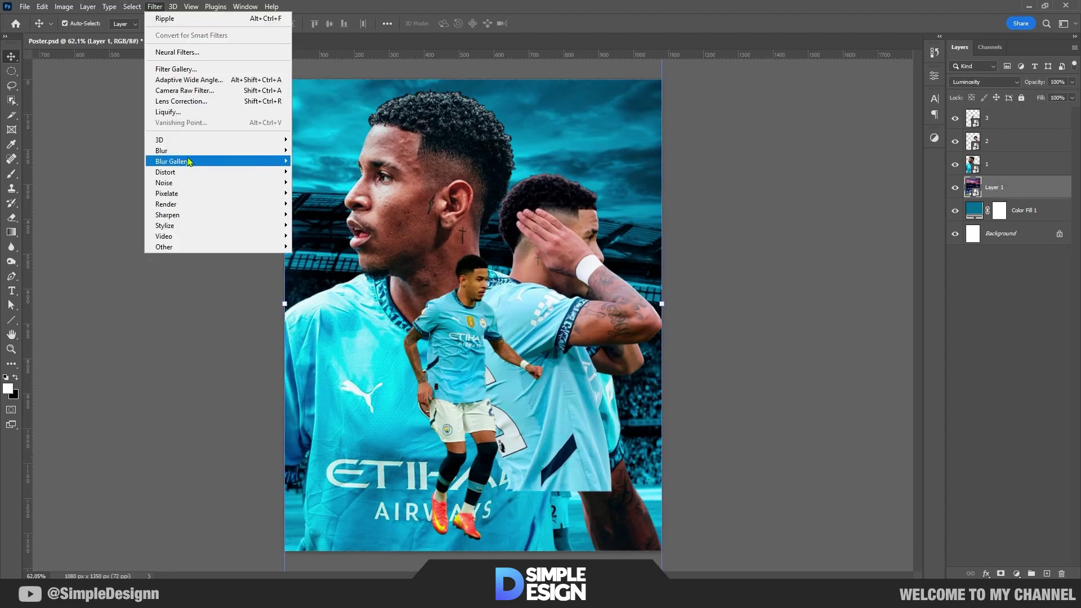
pyautogui.click(315, 196)
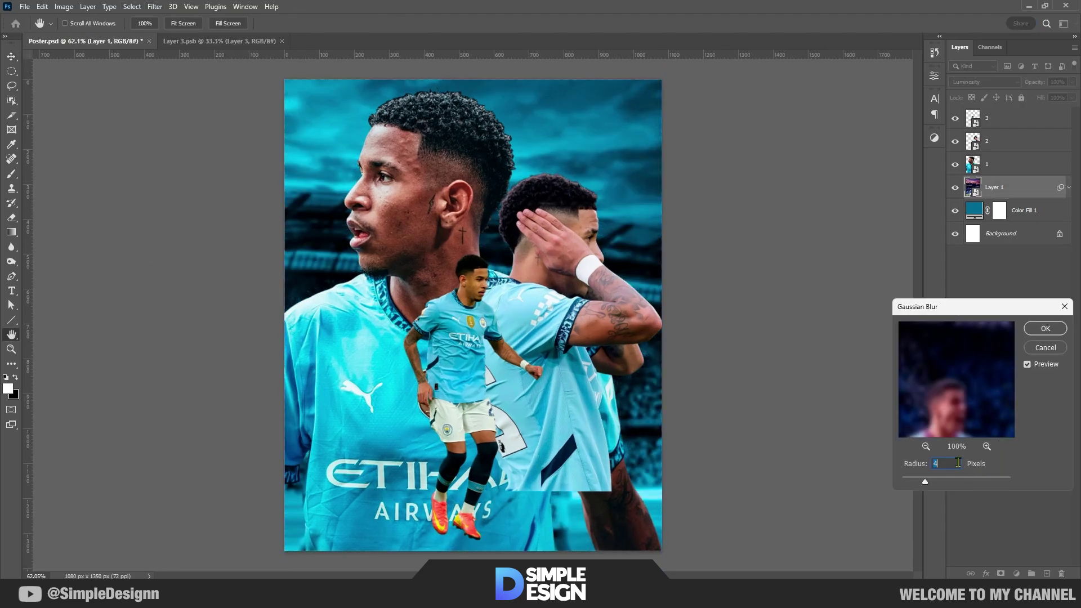
pyautogui.click(1046, 328)
# Group the stadium photo and teal fill into a group named BG
pyautogui.click(1069, 188)
pyautogui.keyDown('shift'); pyautogui.click(1014, 210); pyautogui.keyUp('shift')
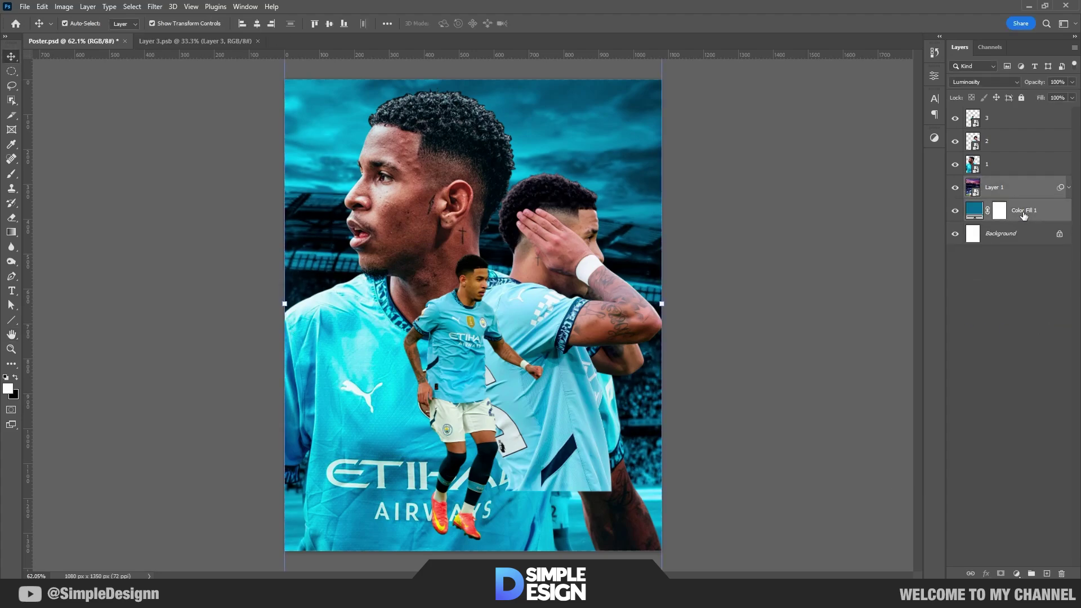
pyautogui.hotkey('ctrl', 'g')
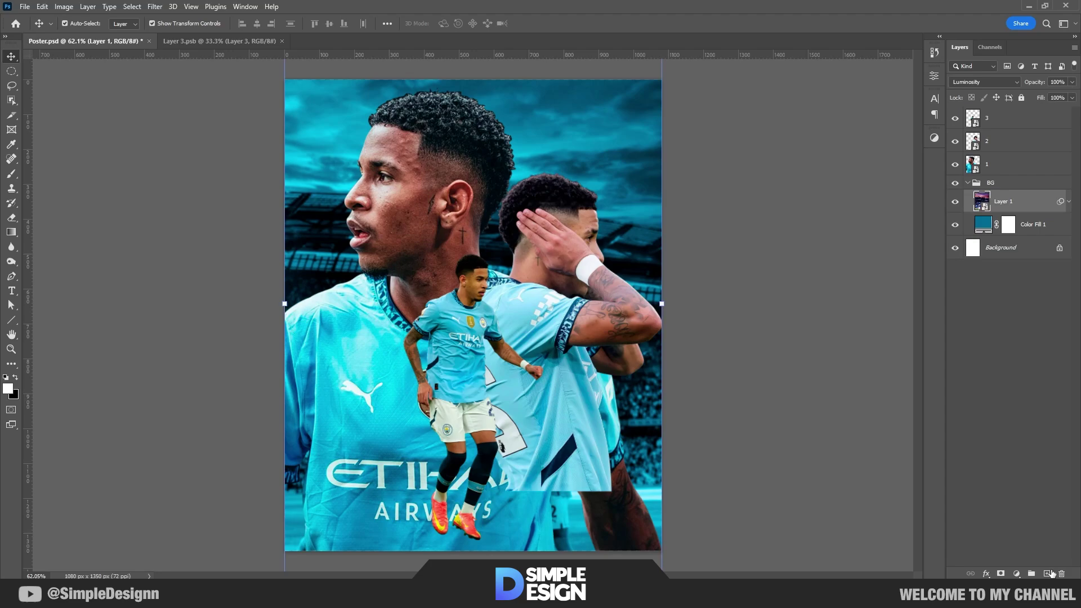
pyautogui.click(969, 183)
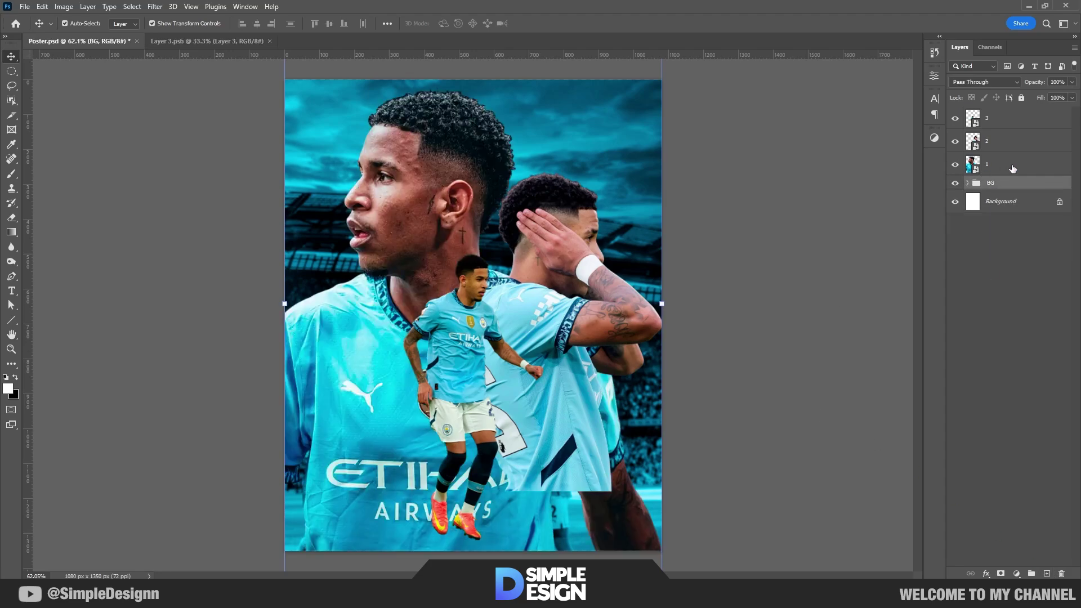
pyautogui.click(1008, 164)
# In Camera Raw on the front player, set Highlights +7 and Blacks -5
pyautogui.click(155, 7)
pyautogui.click(200, 91)
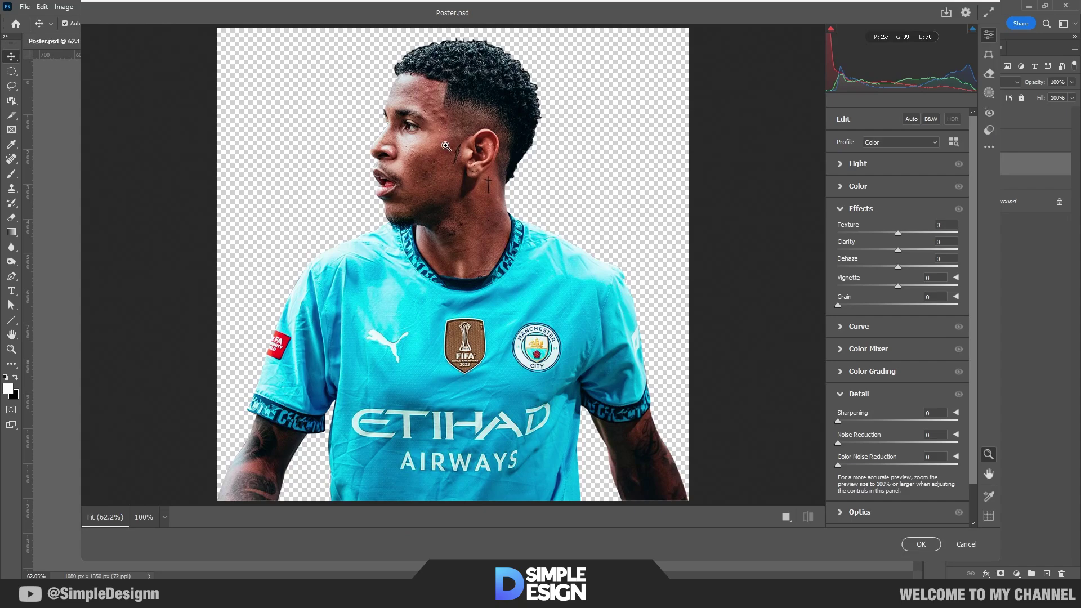
pyautogui.click(446, 147)
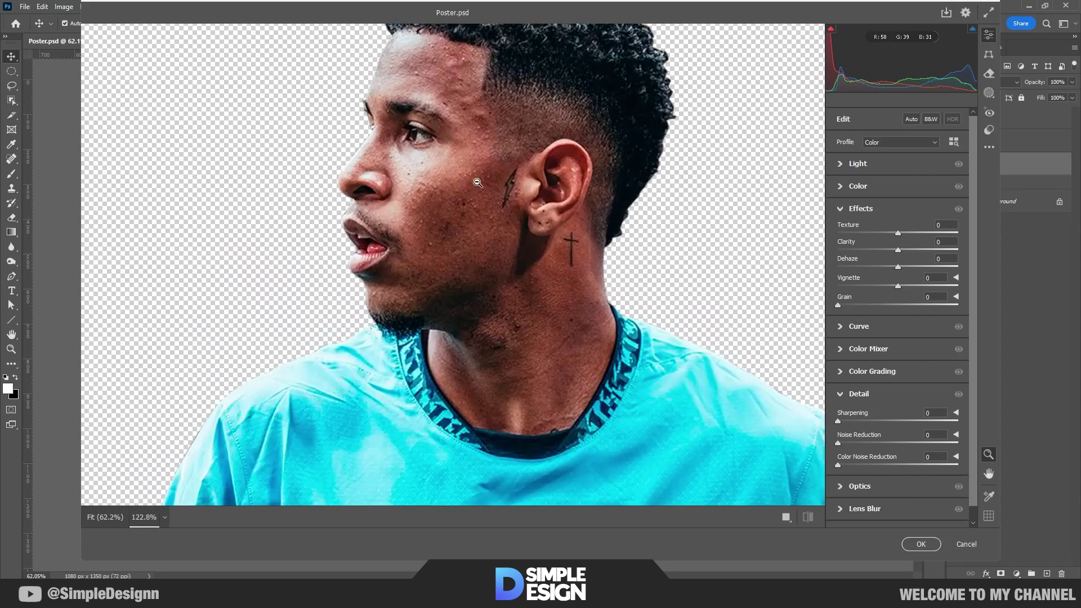
pyautogui.click(859, 163)
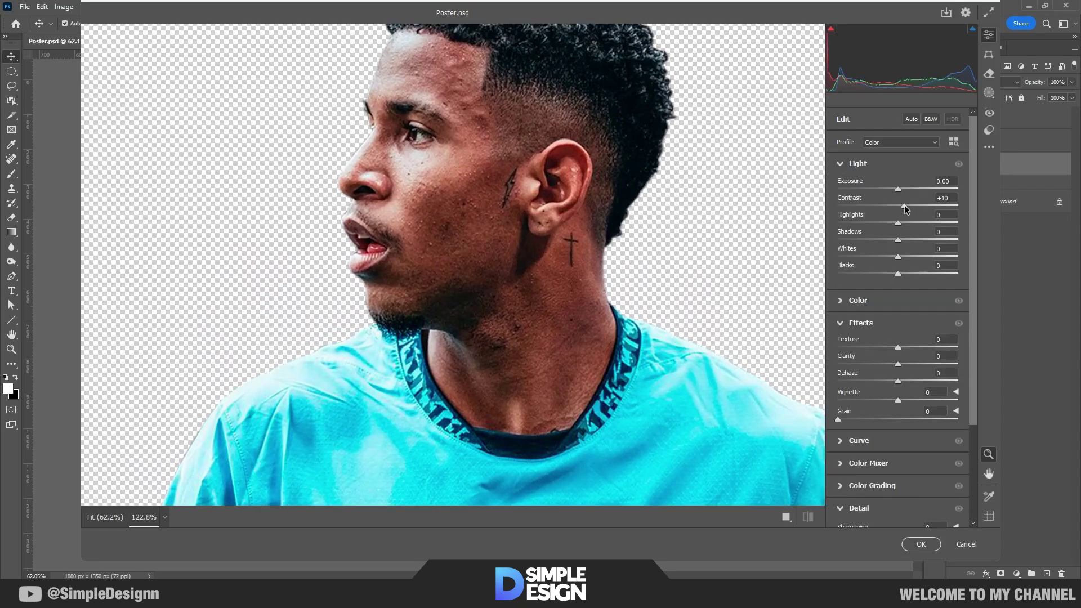
pyautogui.click(607, 288)
pyautogui.moveTo(898, 223); pyautogui.dragTo(904, 225)
pyautogui.moveTo(899, 272); pyautogui.dragTo(895, 273)
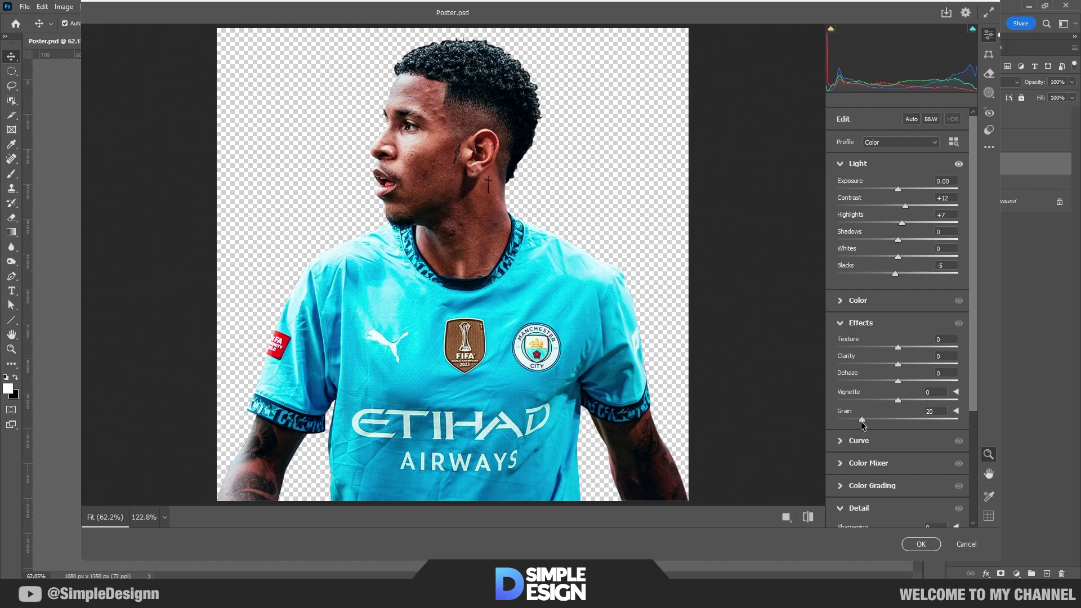
# Add texture, clarity, grain and light sharpening, then apply the Camera Raw filter
pyautogui.moveTo(898, 348)
pyautogui.mouseDown()
pyautogui.moveTo(924, 349)
pyautogui.moveTo(903, 365)
pyautogui.mouseUp()
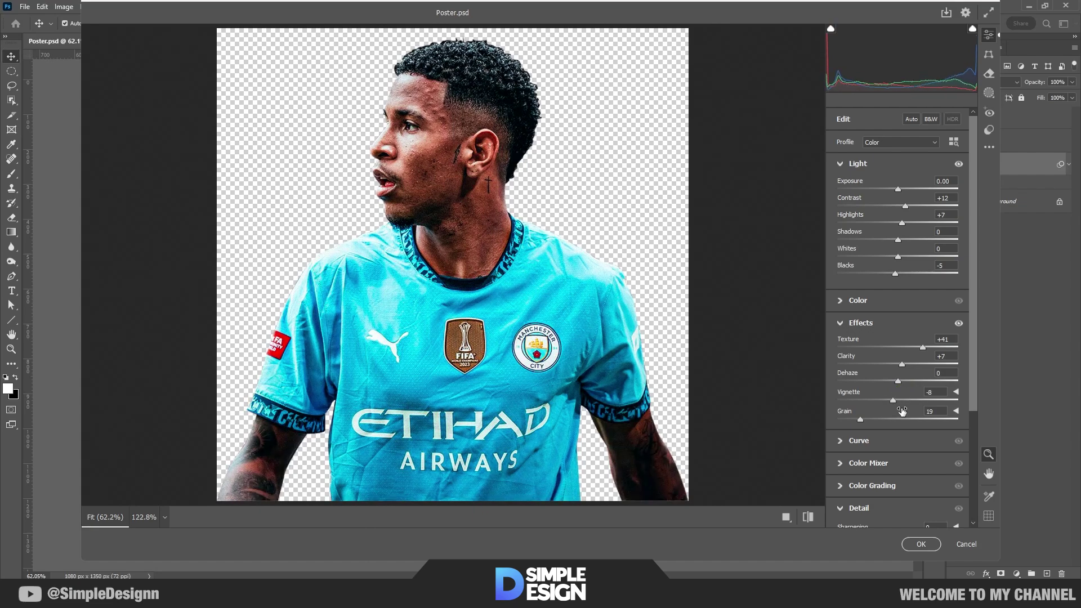
pyautogui.click(809, 517)
pyautogui.scroll(-5, 897, 372)
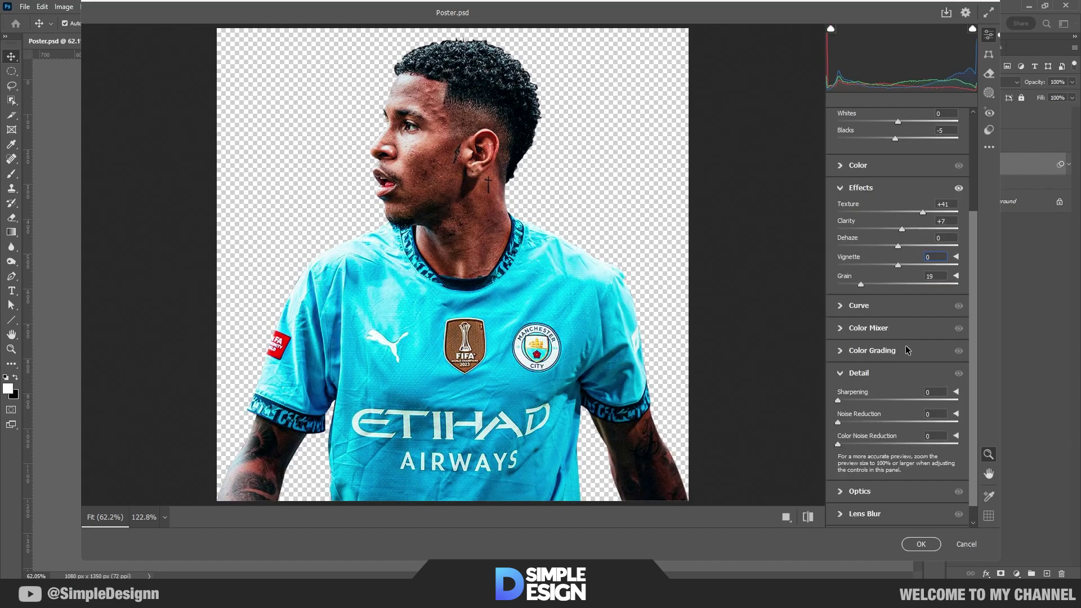
pyautogui.scroll(-1, 897, 365)
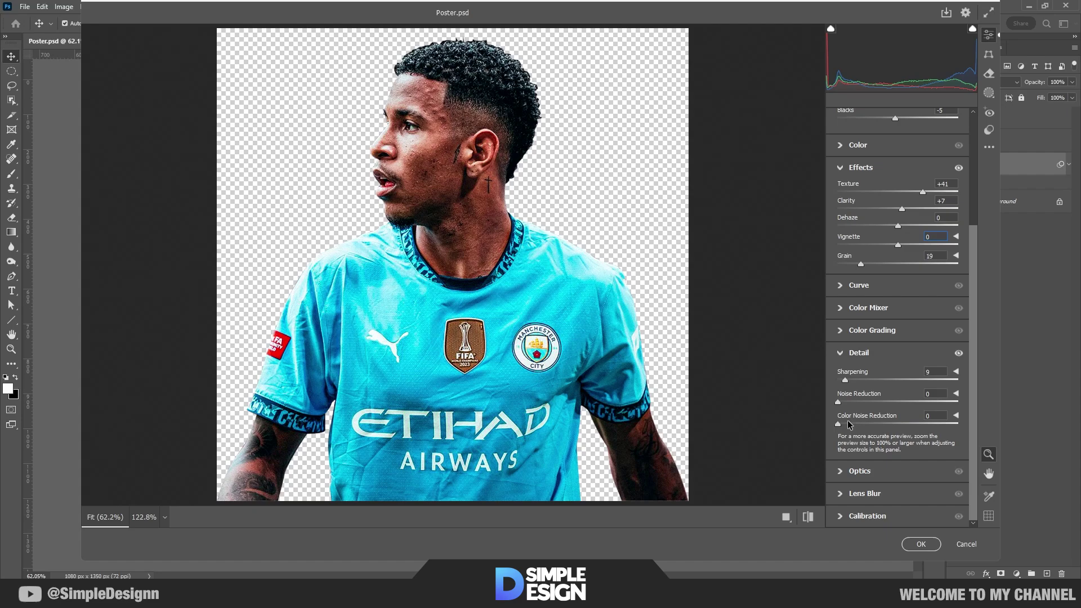
pyautogui.click(922, 544)
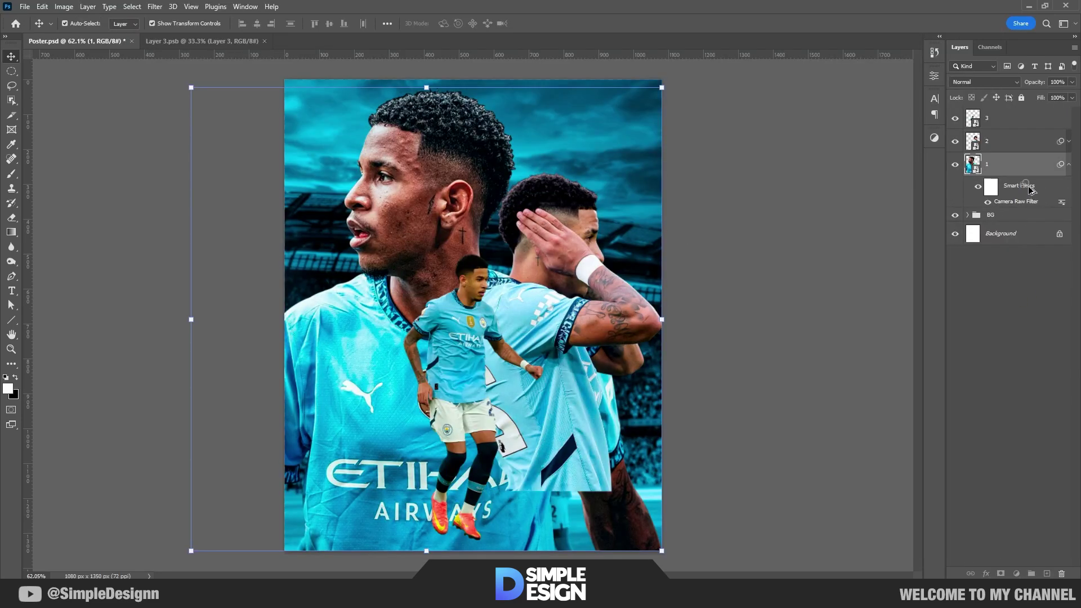
pyautogui.scroll(4, 503, 302)
# Group the three player layers into a group named Player
pyautogui.scroll(-4, 502, 301)
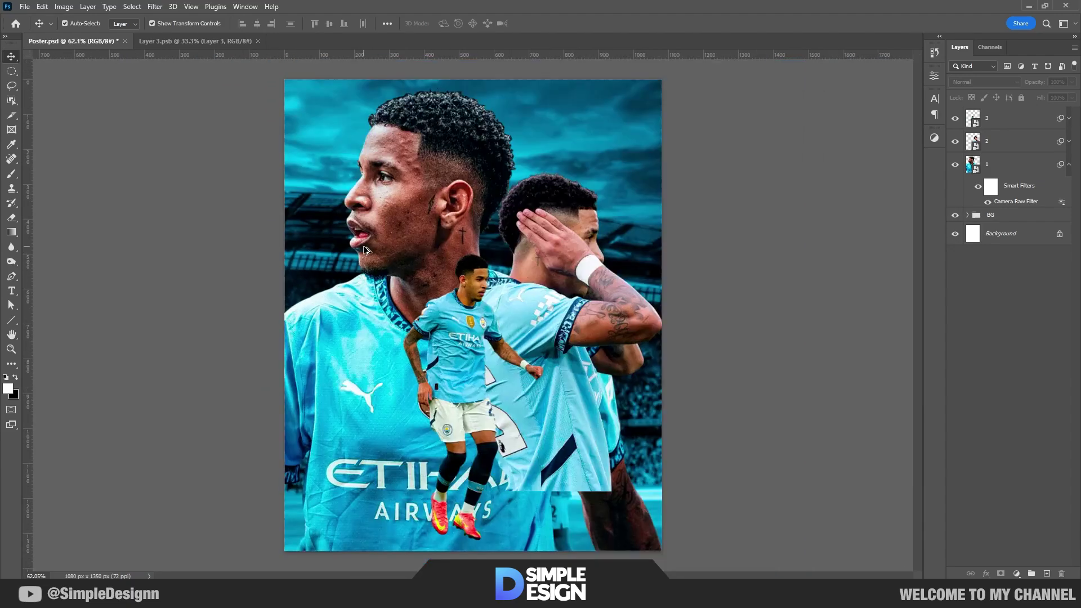
pyautogui.scroll(2, 503, 302)
pyautogui.scroll(-3, 603, 318)
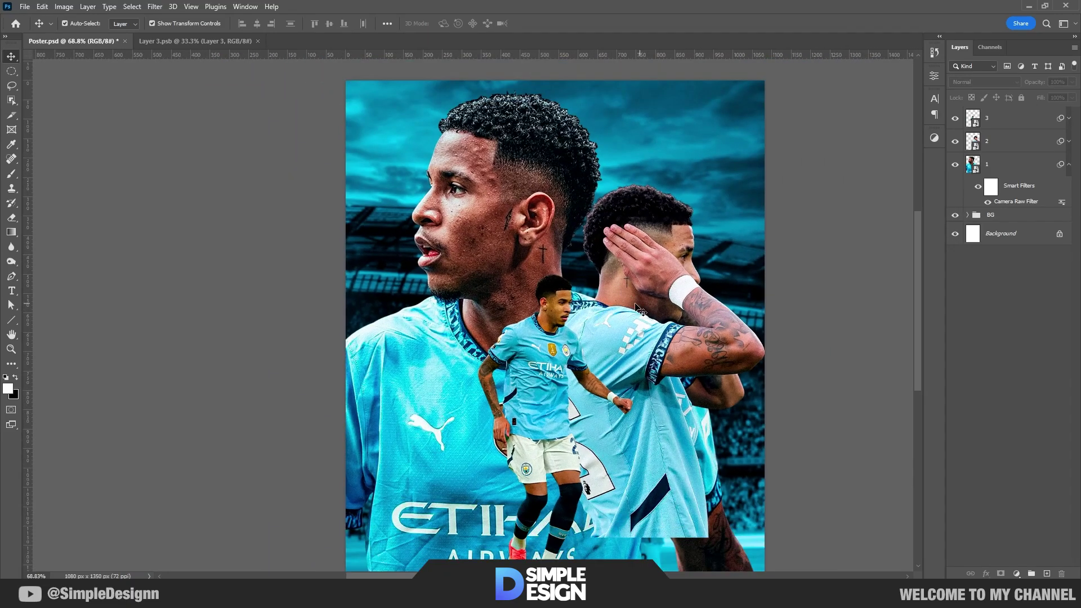
pyautogui.scroll(-1, 918, 292)
pyautogui.click(1068, 167)
pyautogui.click(1010, 172)
pyautogui.keyDown('shift'); pyautogui.click(999, 118); pyautogui.keyUp('shift')
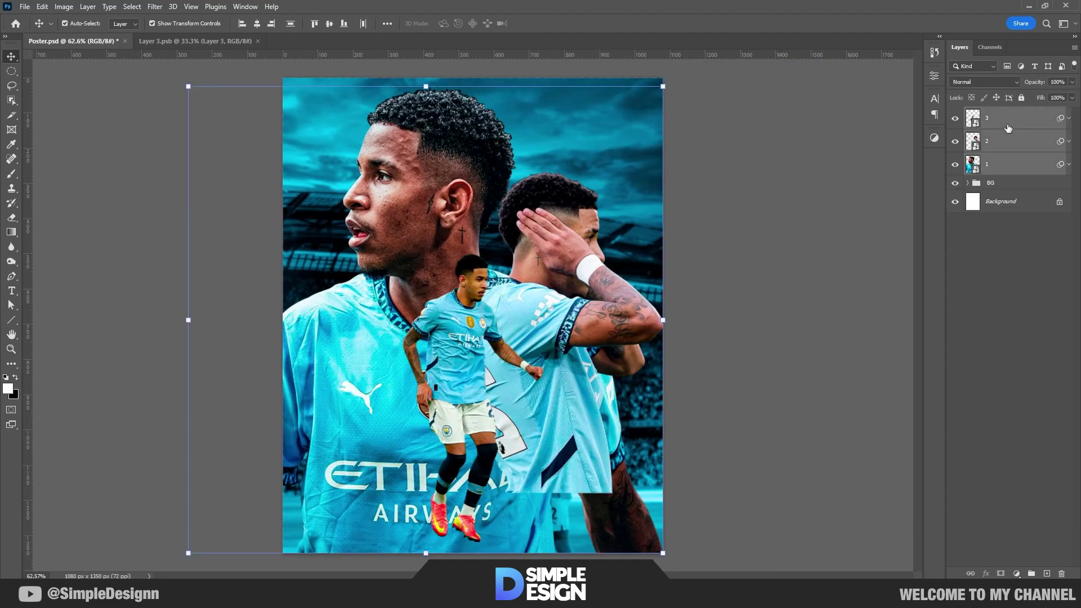
pyautogui.hotkey('ctrl', 'g')
pyautogui.write('Player')
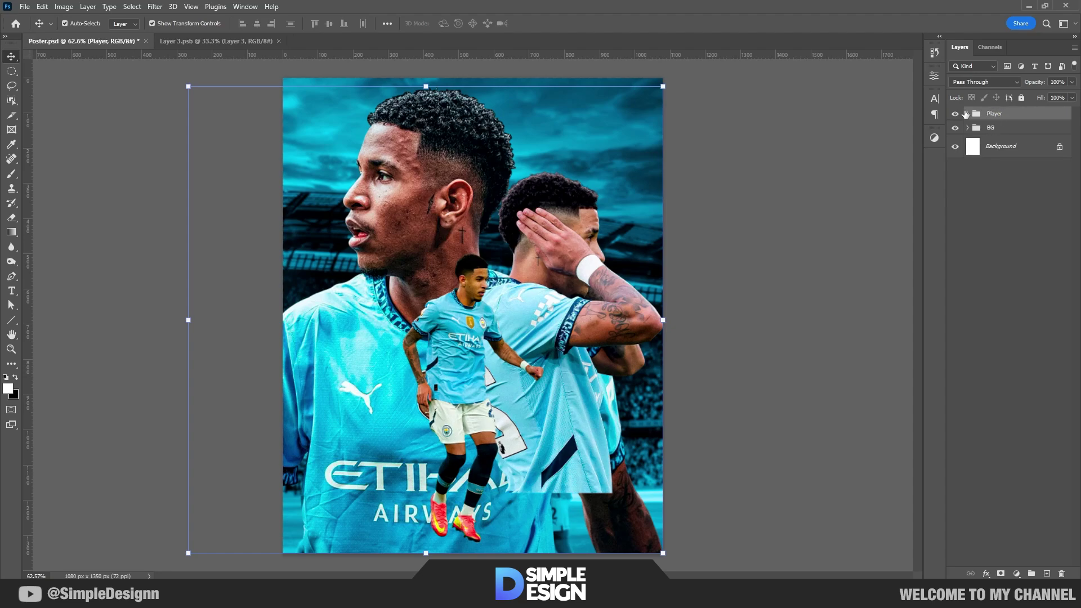
# Add a new Overlay-blended layer above the stadium photo inside BG
pyautogui.scroll(1, 619, 242)
pyautogui.scroll(-2, 620, 242)
pyautogui.click(620, 242)
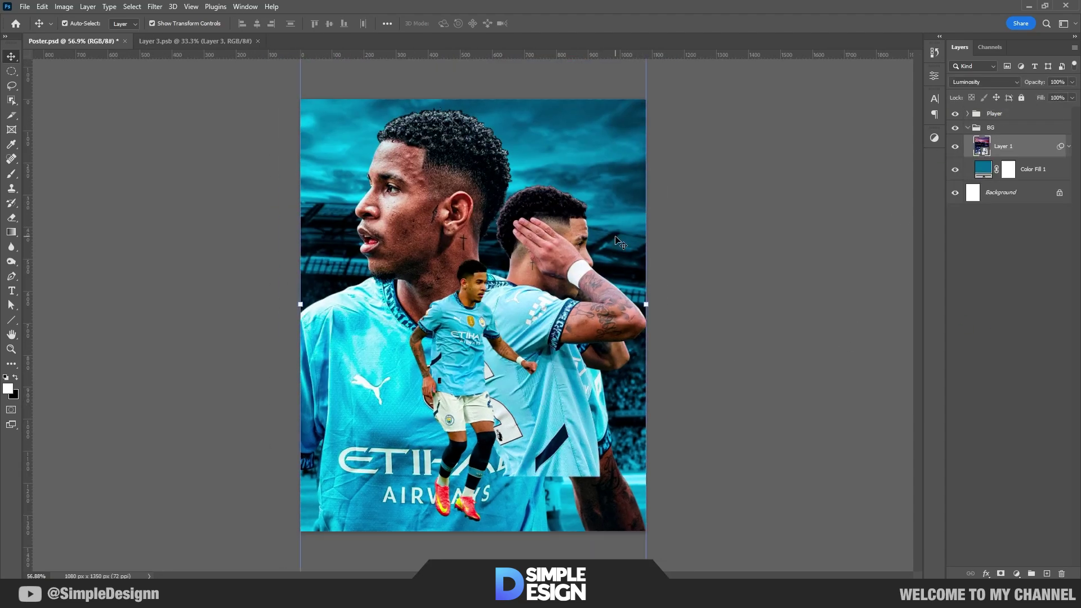
pyautogui.click(1051, 574)
pyautogui.press('b')
pyautogui.click(984, 82)
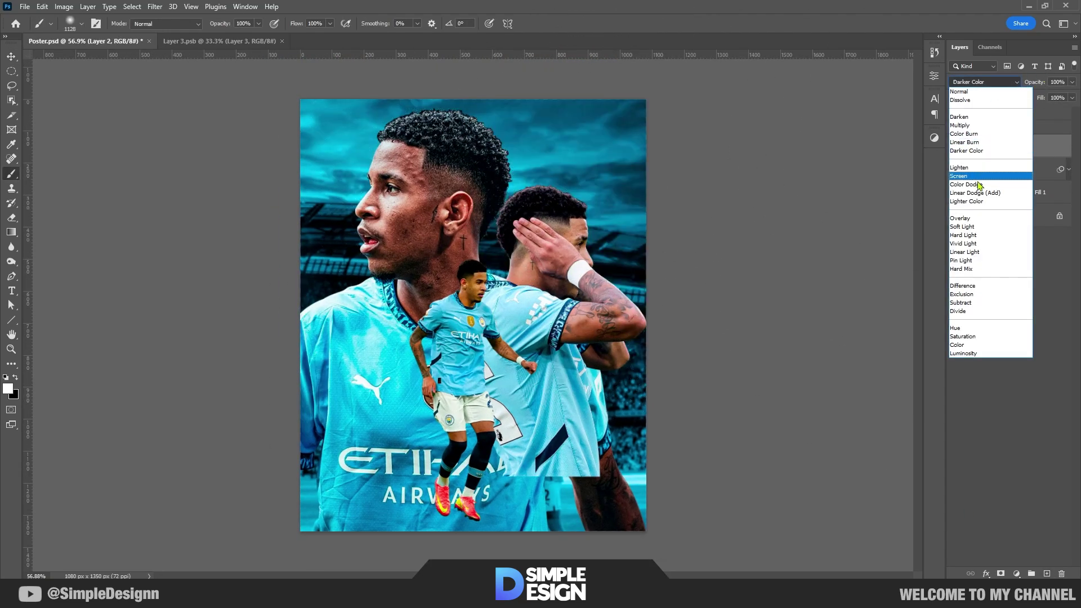
pyautogui.click(963, 221)
# Paint black shading over the lower-left background, then add another empty layer
pyautogui.scroll(-2, 636, 147)
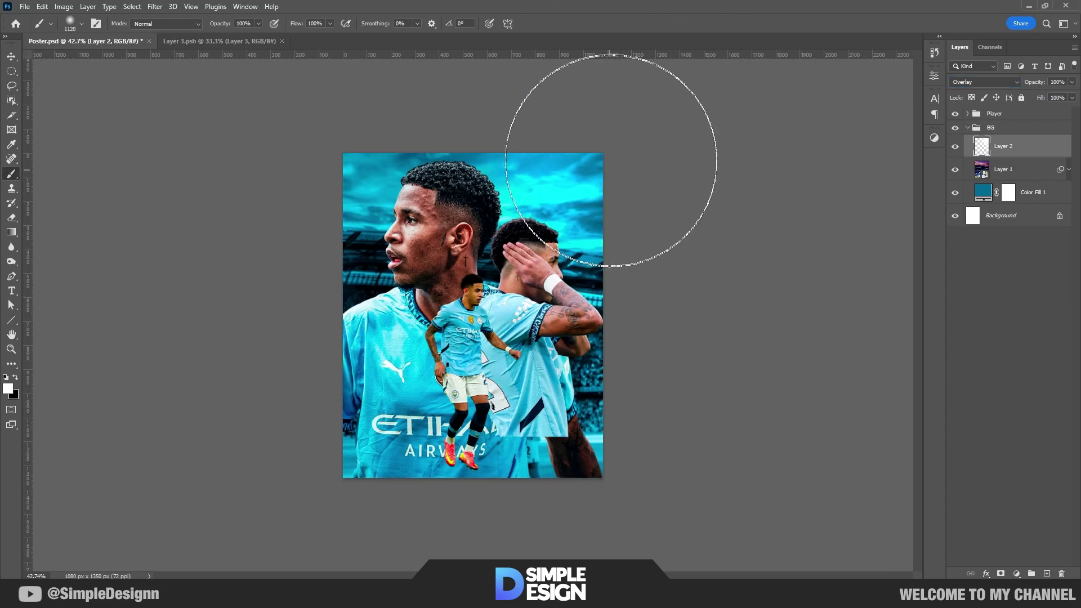
pyautogui.scroll(2, 603, 127)
pyautogui.press('x')
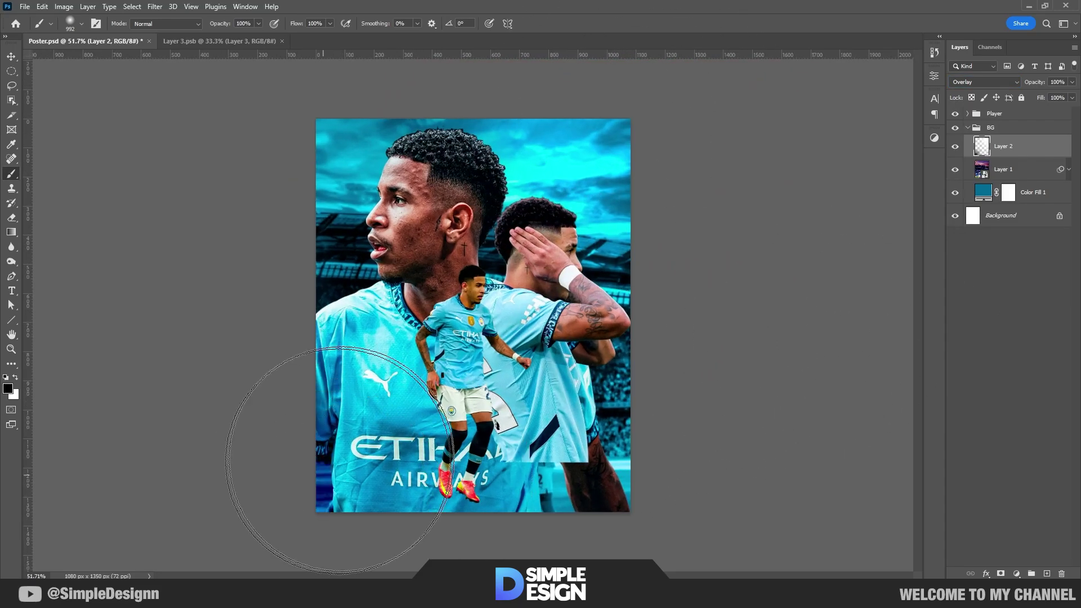
pyautogui.moveTo(418, 482)
pyautogui.mouseDown()
pyautogui.moveTo(374, 447)
pyautogui.moveTo(357, 338)
pyautogui.mouseUp()
pyautogui.press('v')
pyautogui.hotkey('ctrl', '0')
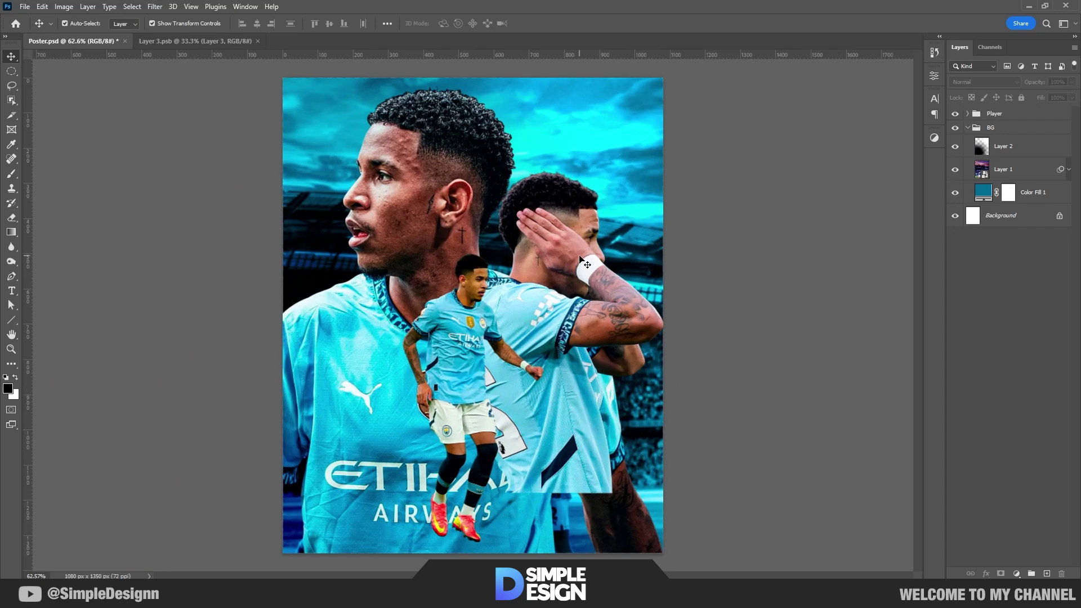
pyautogui.click(1047, 573)
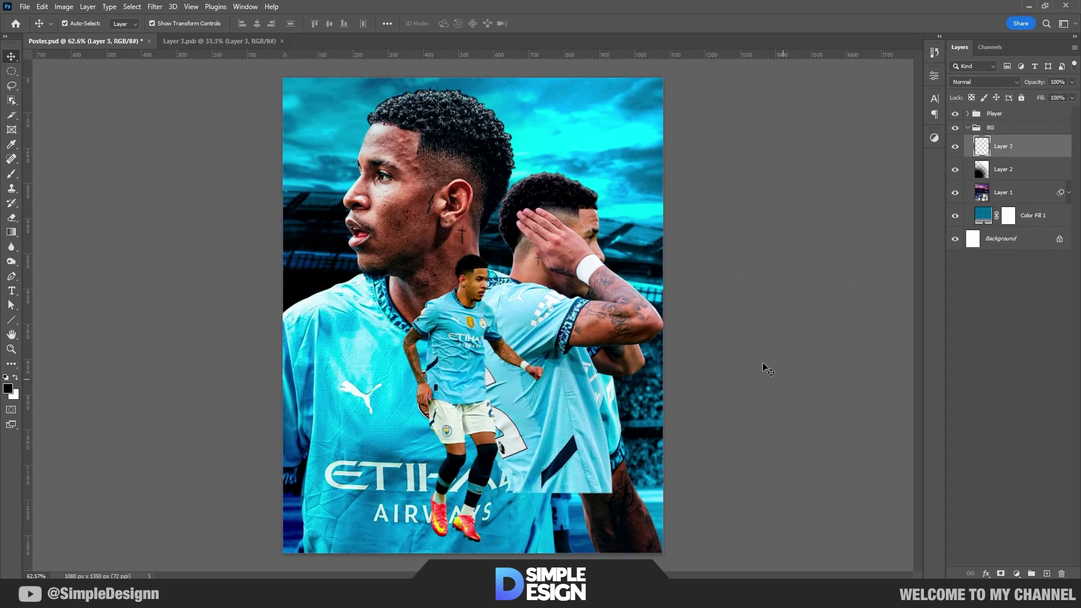
# Paint bright cyan (#3ccfff) light across the top and right on Layer 3
pyautogui.press('i')
pyautogui.click(643, 123)
pyautogui.press('b')
pyautogui.scroll(-3, 474, 314)
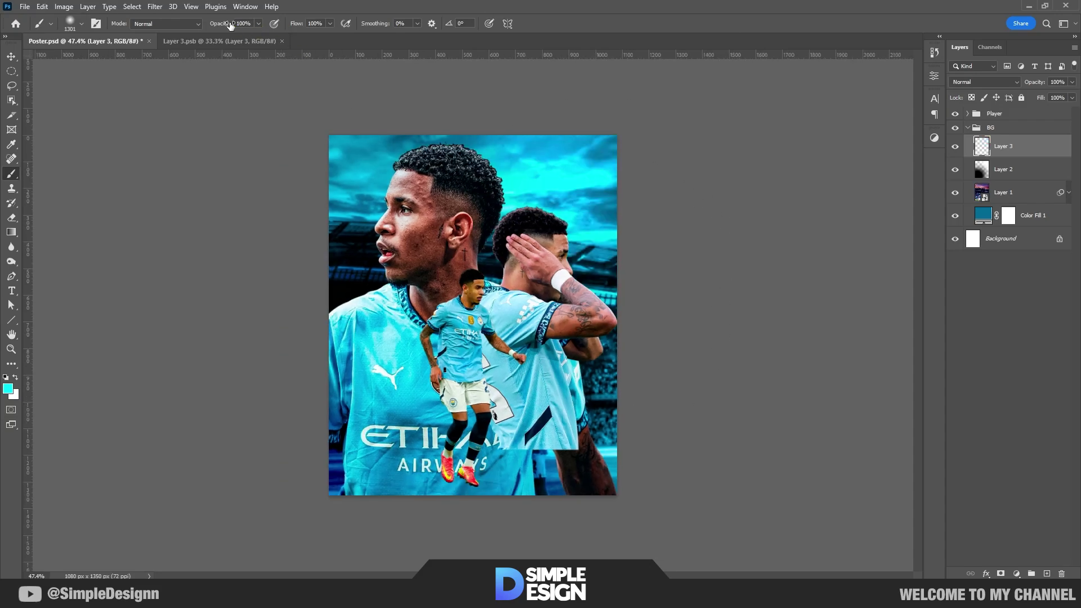
pyautogui.click(9, 389)
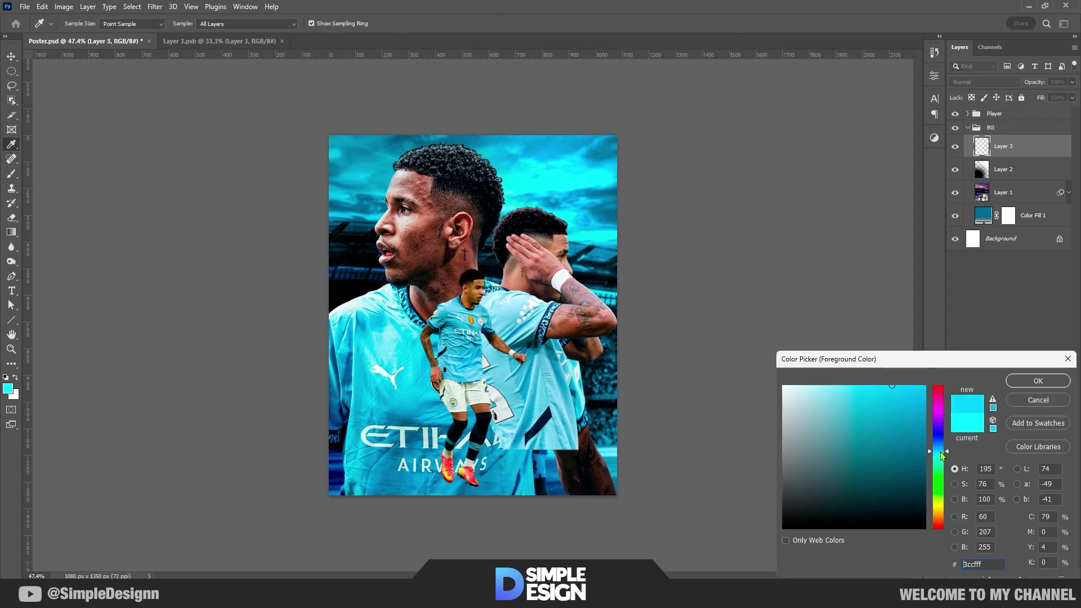
pyautogui.click(1038, 379)
pyautogui.moveTo(592, 73)
pyautogui.mouseDown()
pyautogui.moveTo(591, 120)
pyautogui.moveTo(700, 266)
pyautogui.mouseUp()
# Blend the cyan light layer as Overlay at 73% opacity
pyautogui.scroll(1, 700, 266)
pyautogui.click(985, 82)
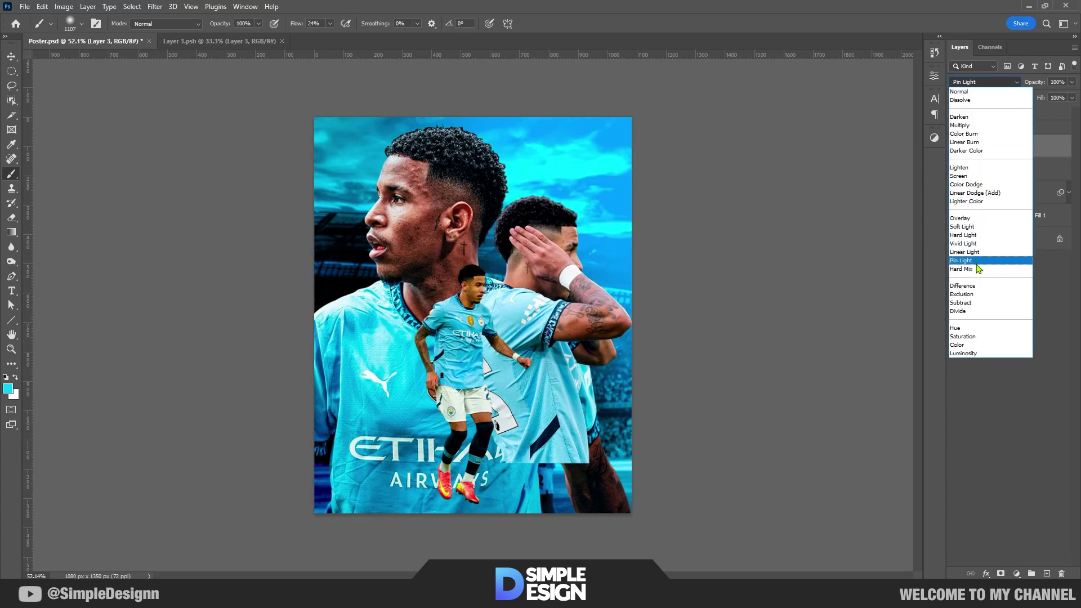
pyautogui.click(969, 219)
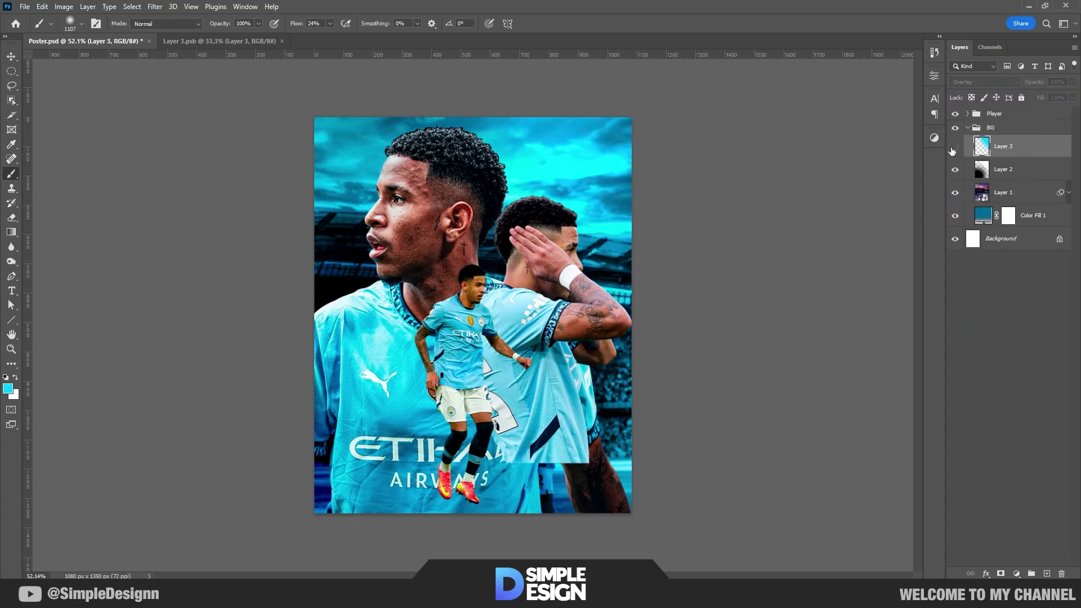
pyautogui.moveTo(1036, 81); pyautogui.dragTo(1024, 84)
pyautogui.click(1010, 320)
pyautogui.press('v')
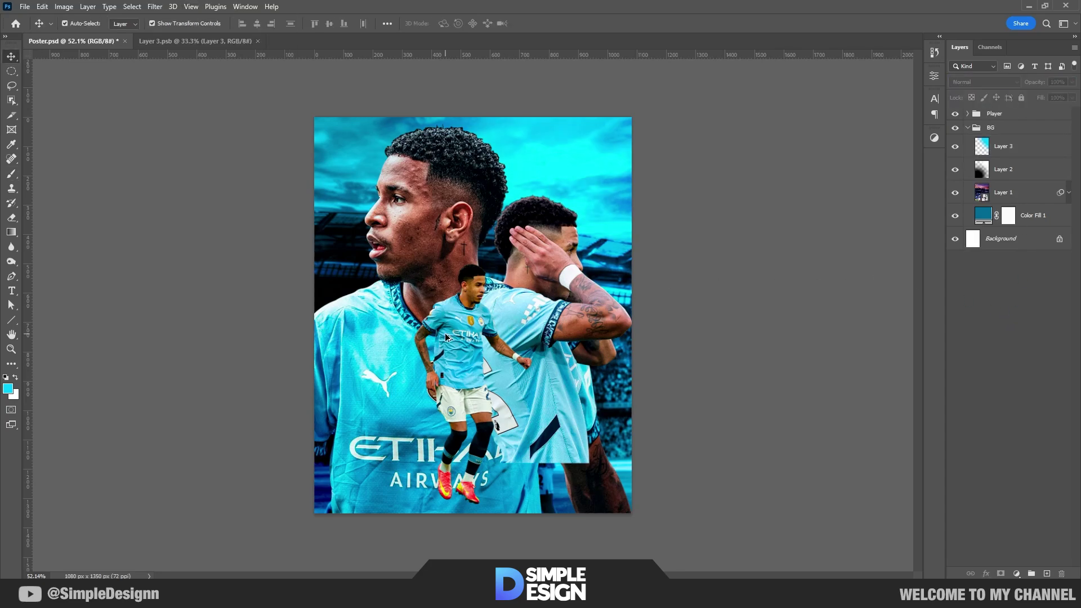
pyautogui.scroll(1, 476, 313)
# Add a new layer above layer 1 and paint sampled dark blue along the poster's bottom
pyautogui.click(413, 232)
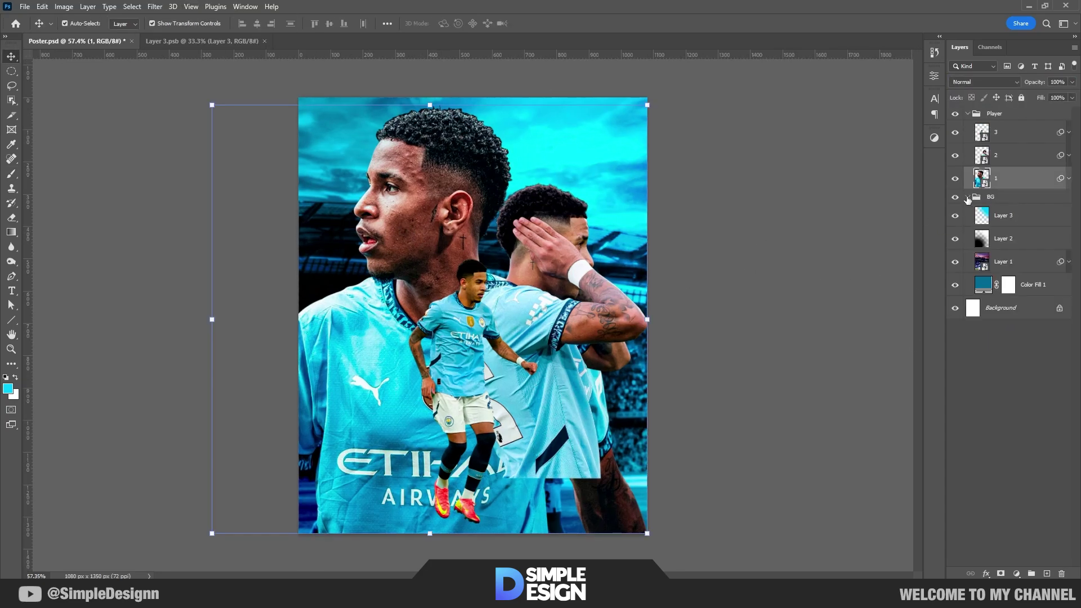
pyautogui.click(967, 197)
pyautogui.click(1047, 573)
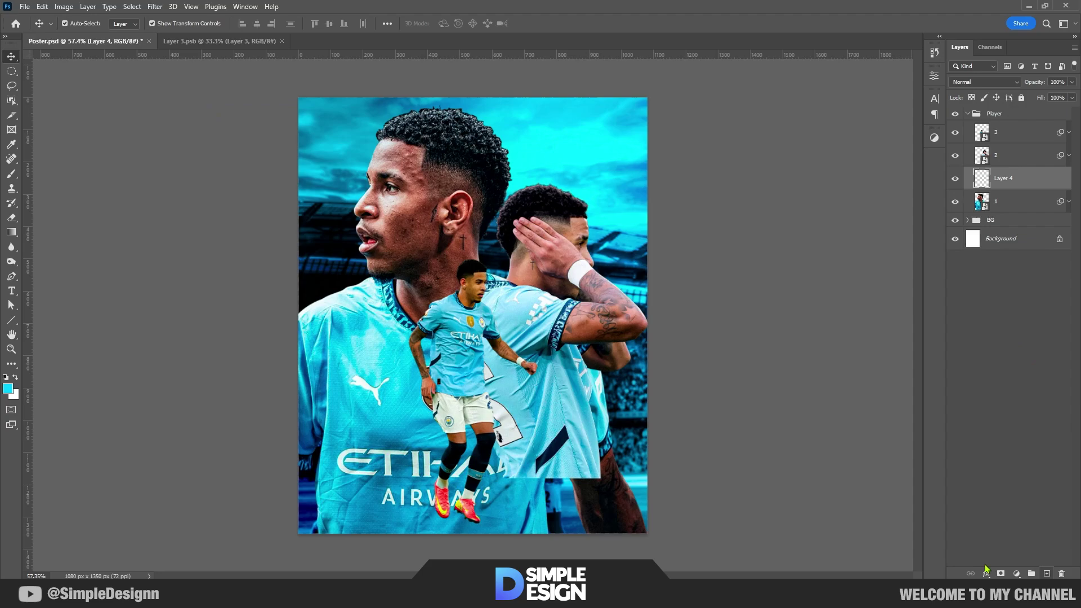
pyautogui.press('i')
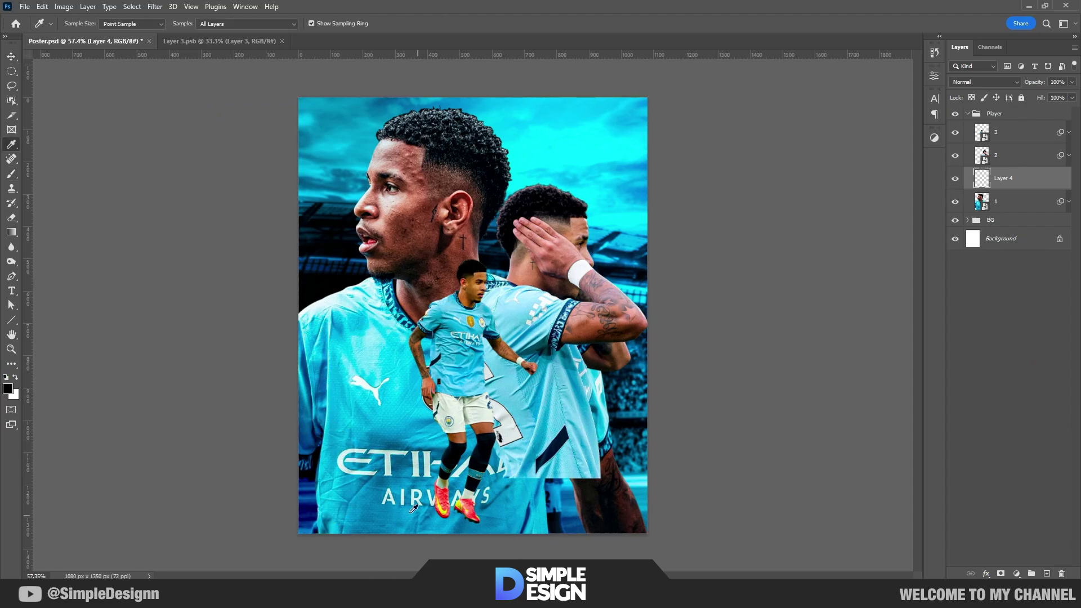
pyautogui.press('b')
pyautogui.scroll(-2, 473, 315)
pyautogui.moveTo(366, 507); pyautogui.dragTo(563, 506)
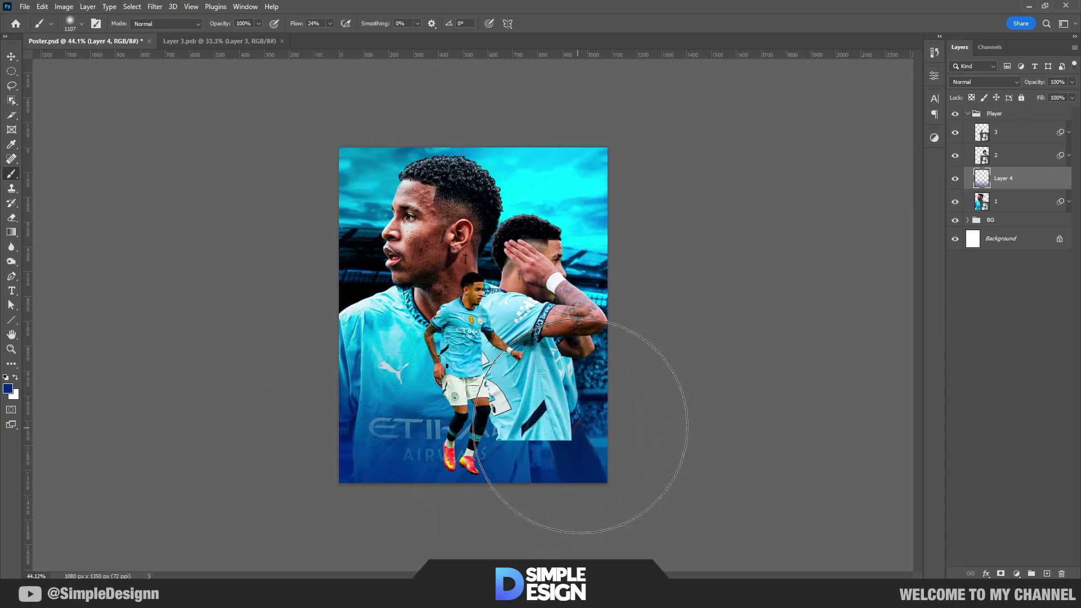
# Lower brush flow to 11% and blend the dark blue layer as Multiply at 71%
pyautogui.scroll(2, 478, 391)
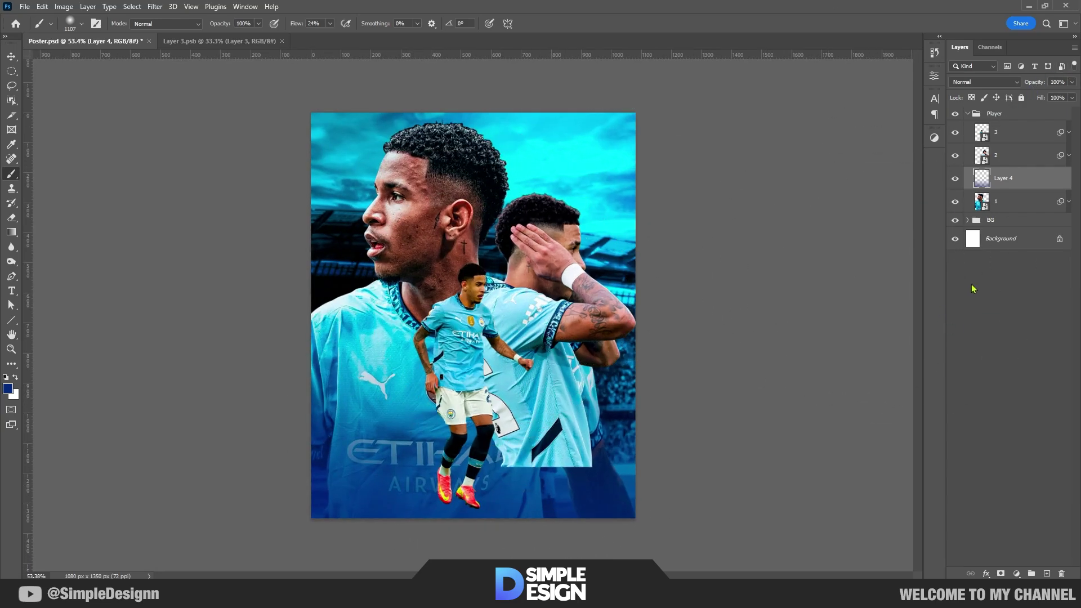
pyautogui.scroll(-2, 569, 411)
pyautogui.hotkey('shift', '1')
pyautogui.hotkey('shift', '1')
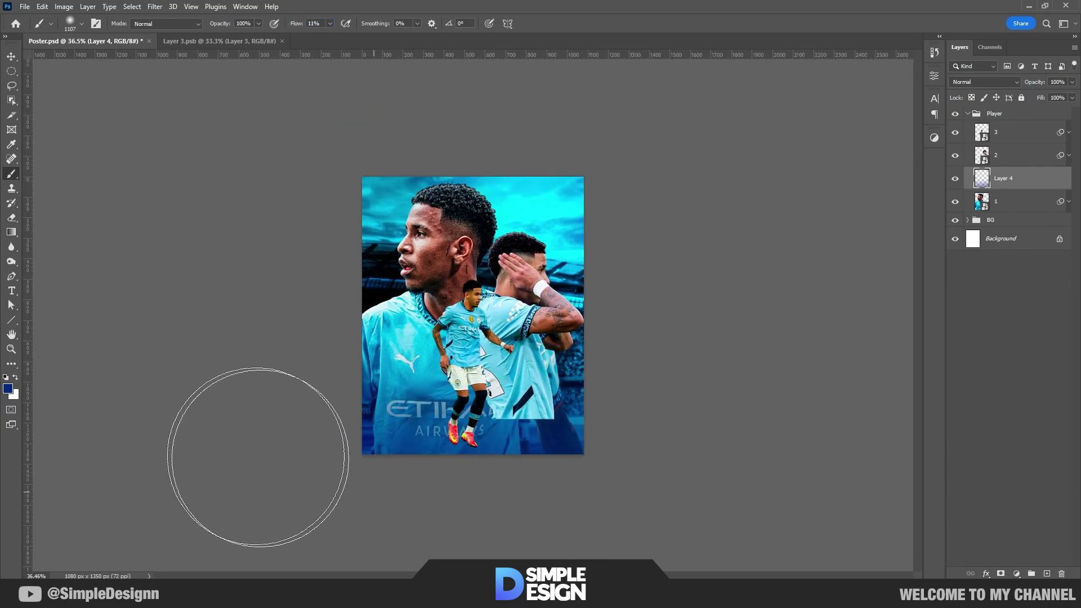
pyautogui.scroll(1, 310, 383)
pyautogui.scroll(1, 422, 386)
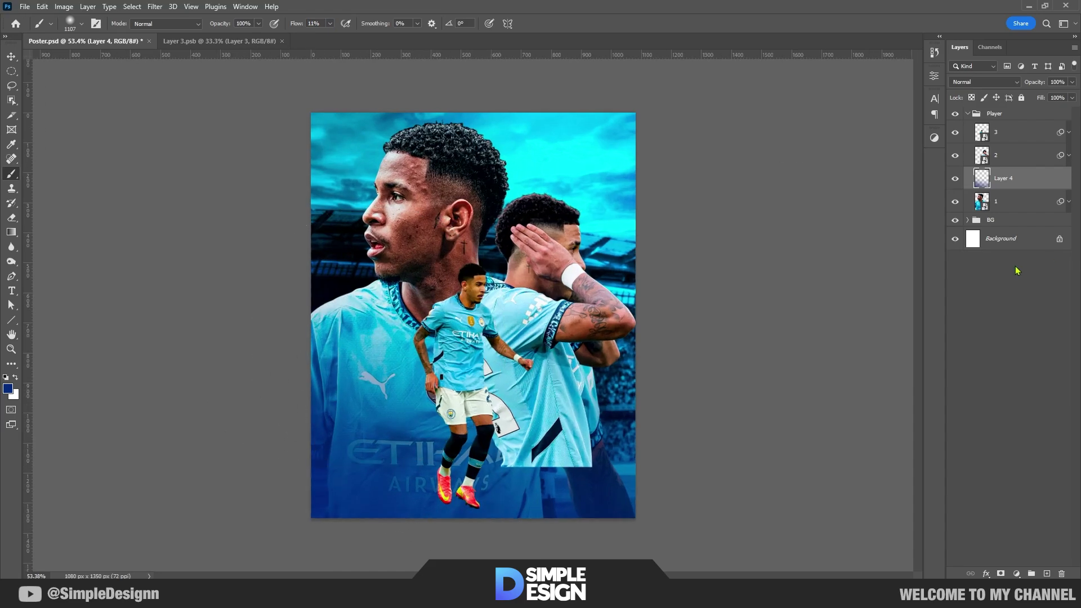
pyautogui.click(985, 81)
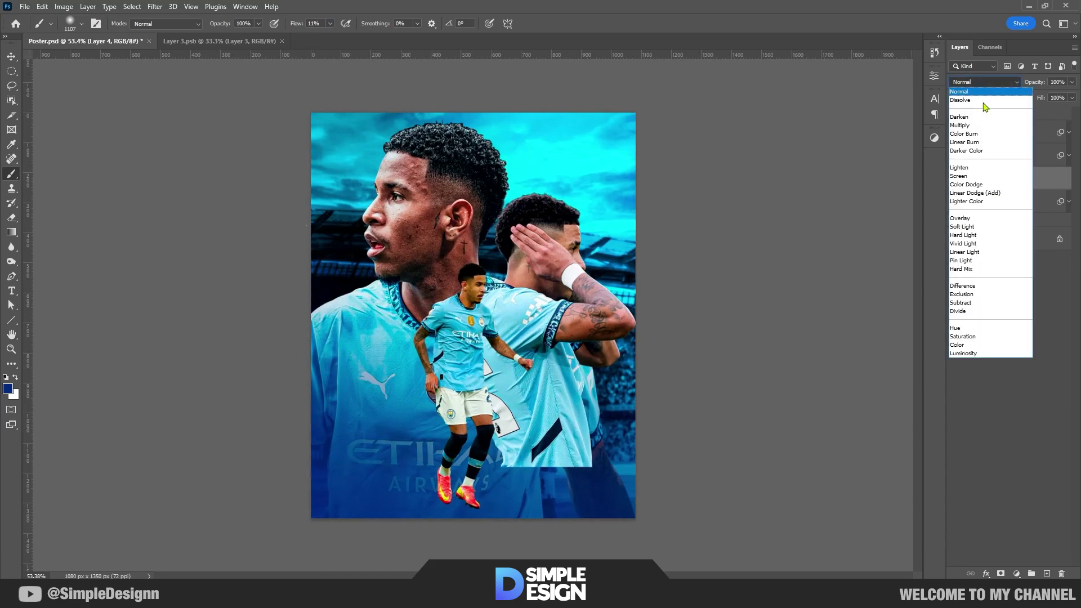
pyautogui.click(969, 227)
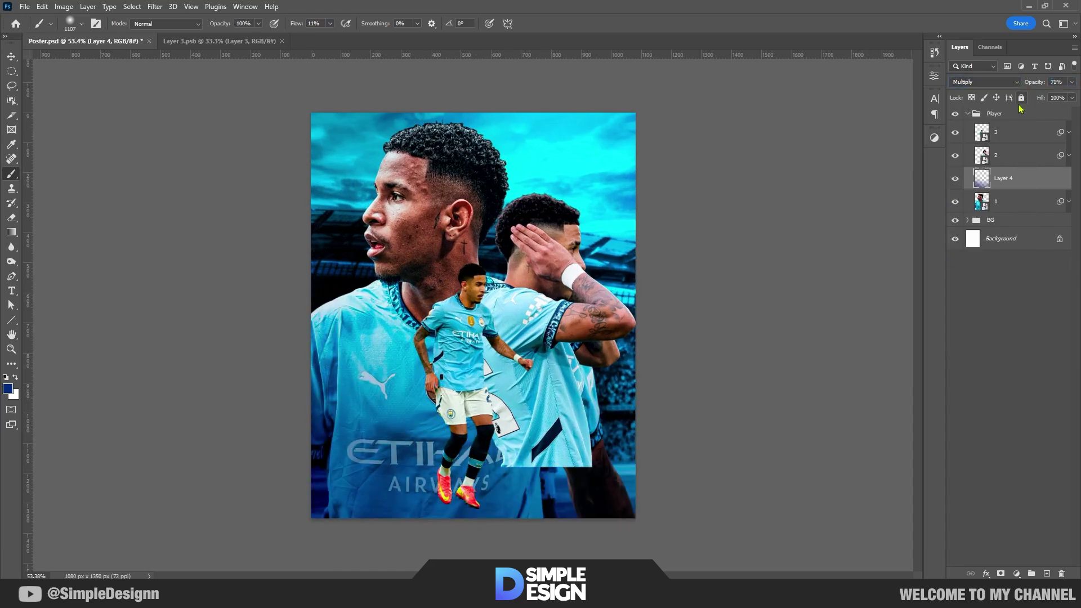
pyautogui.press('v')
pyautogui.scroll(1, 665, 334)
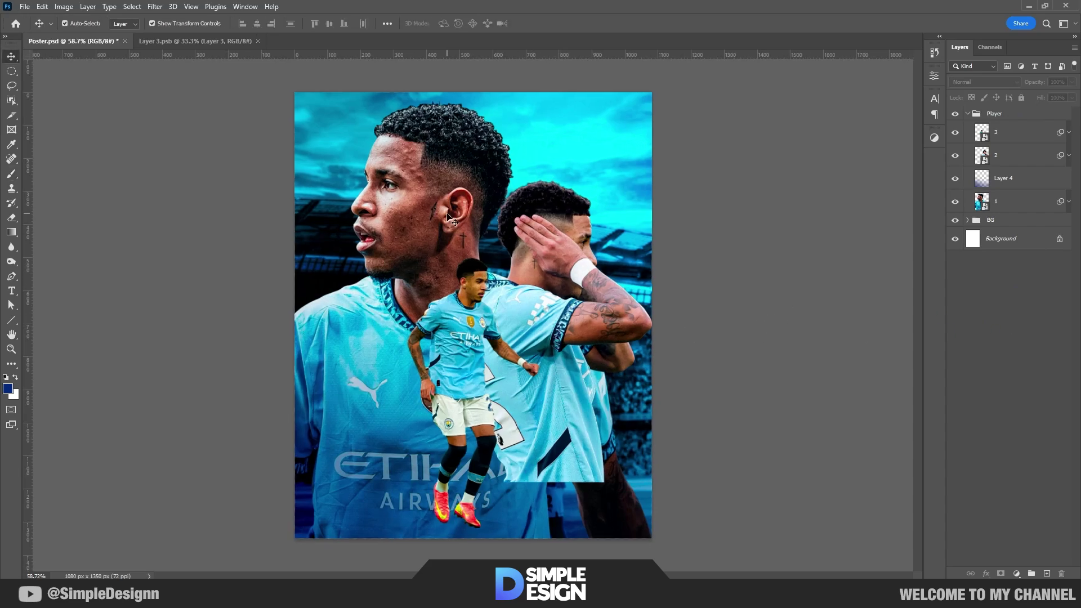
# Brush on layer 1's mask to fade the main player's lower part
pyautogui.click(432, 202)
pyautogui.press('b')
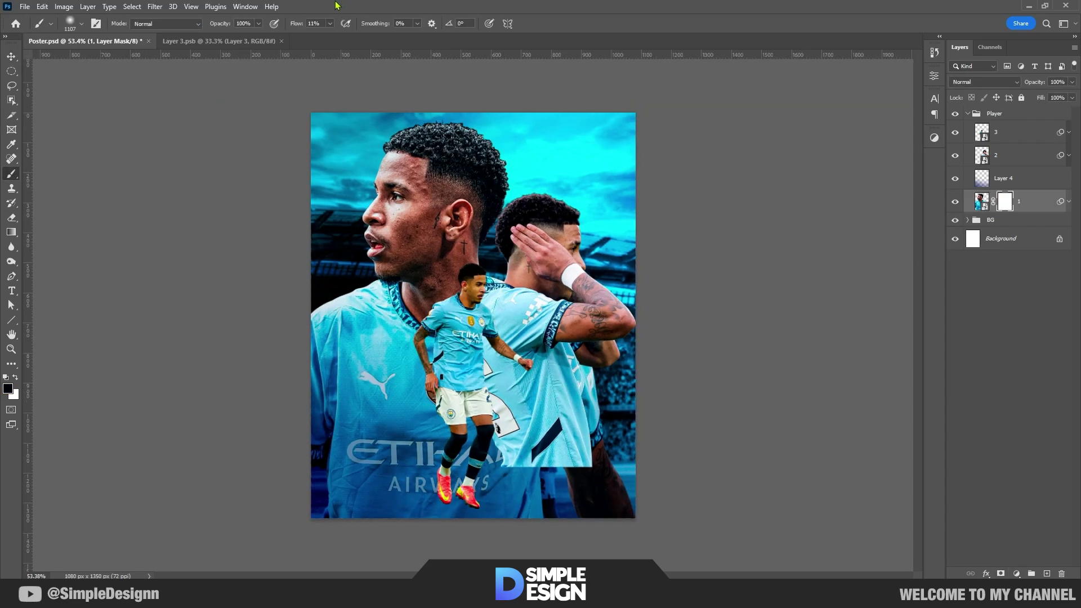
pyautogui.scroll(-4, 473, 315)
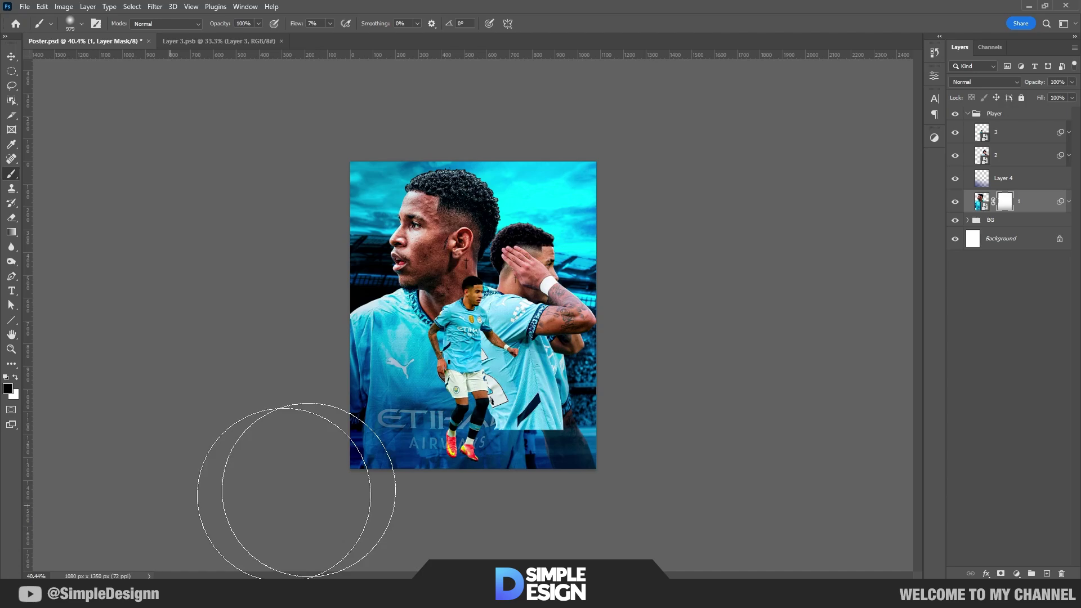
pyautogui.scroll(6, 406, 433)
pyautogui.scroll(-1, 407, 432)
pyautogui.scroll(-2, 406, 433)
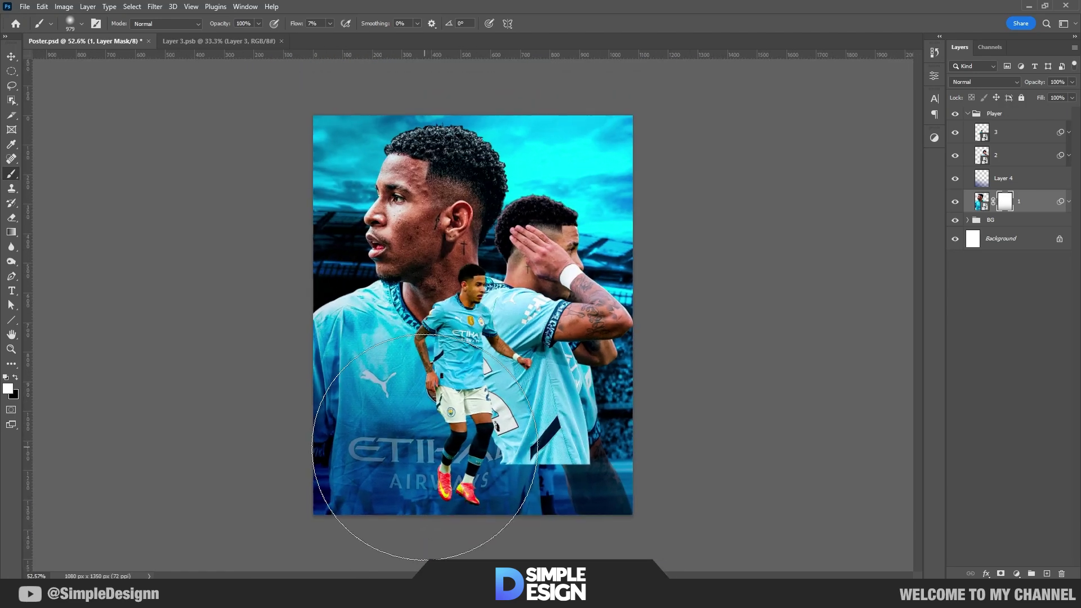
pyautogui.press('x')
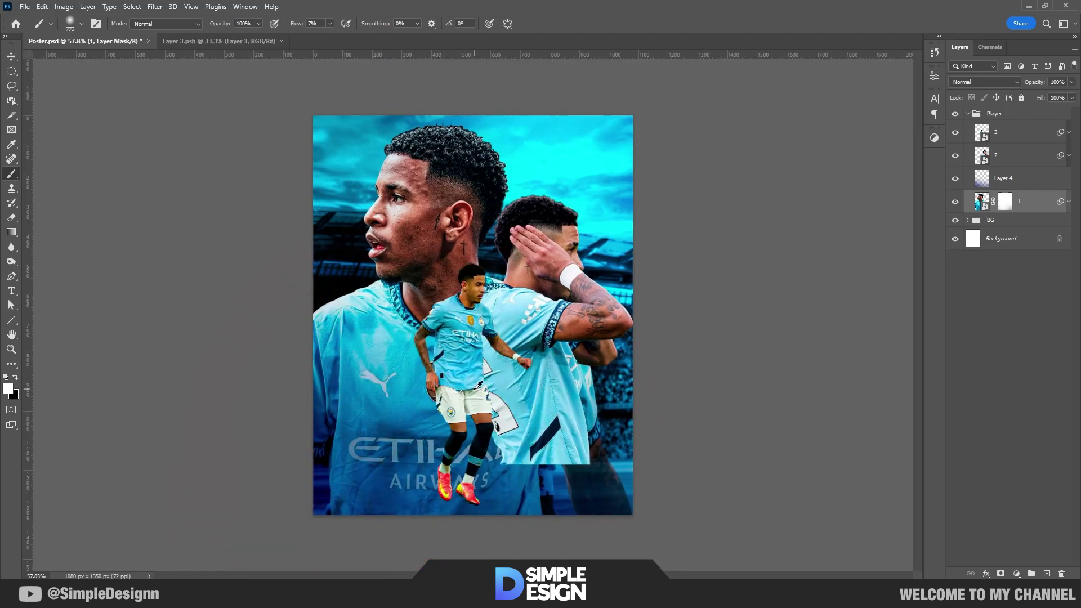
pyautogui.scroll(1, 653, 435)
pyautogui.scroll(-2, 619, 476)
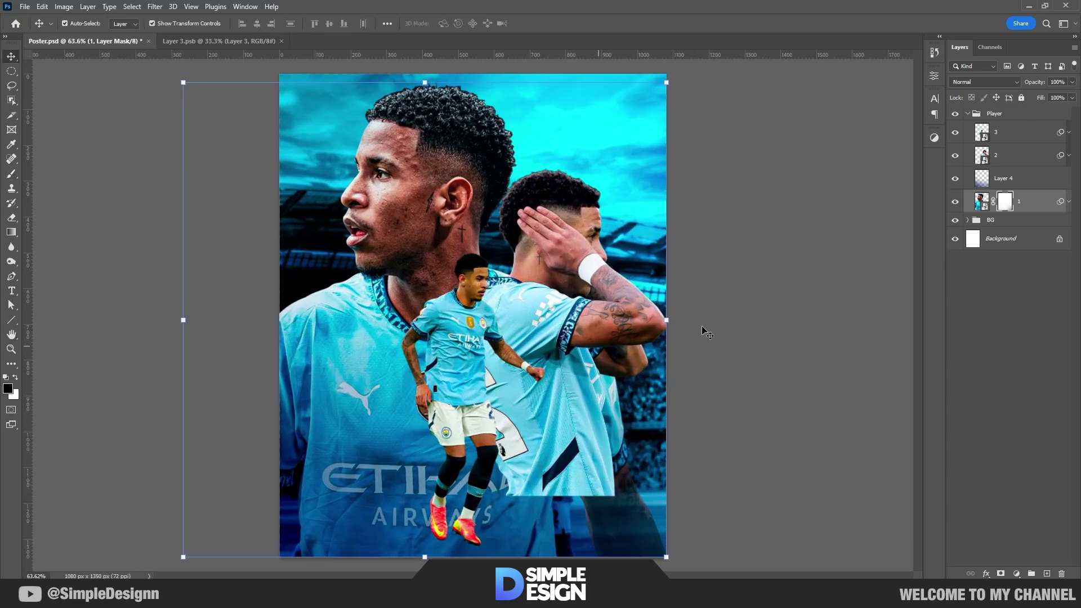
# Group Layer 4 with layer 1 and name the group 1
pyautogui.click(1035, 182)
pyautogui.keyDown('shift'); pyautogui.click(1031, 201); pyautogui.keyUp('shift')
pyautogui.hotkey('ctrl', 'g')
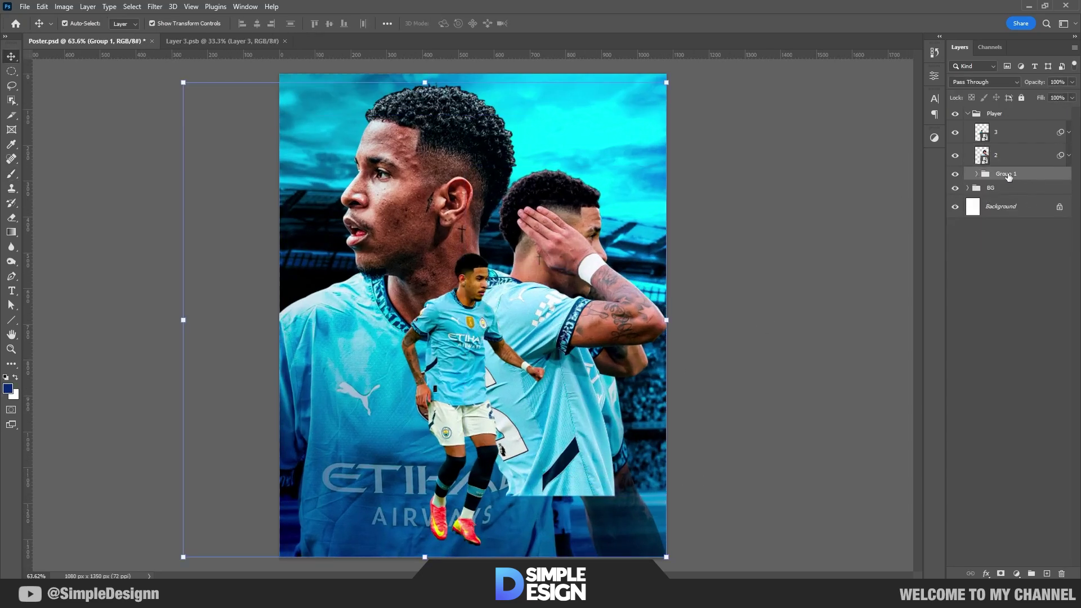
pyautogui.write('1')
pyautogui.click(974, 158)
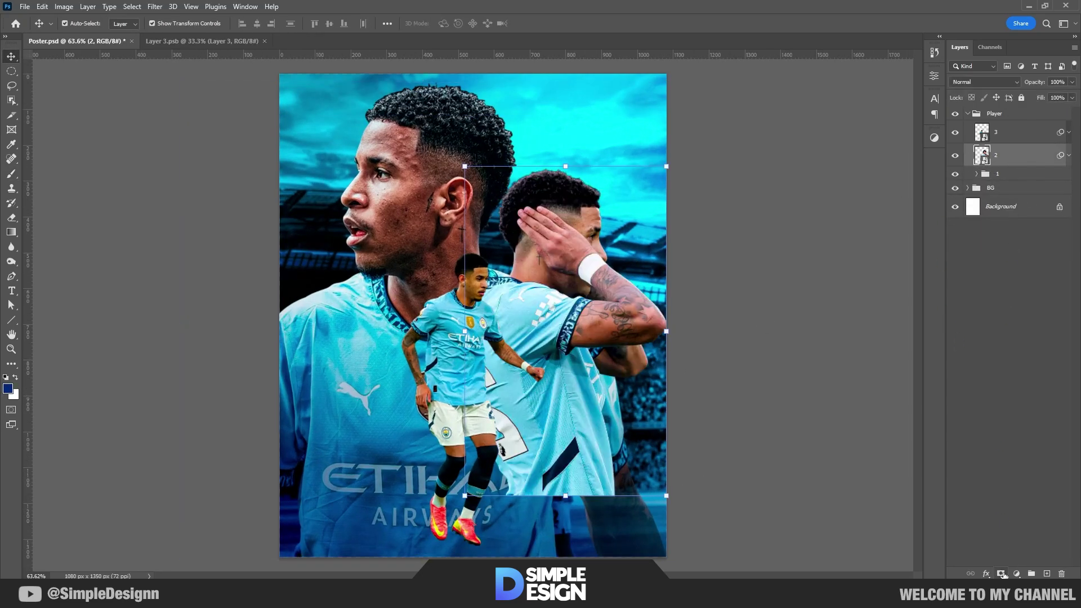
# Mask layer 2 and brush away the right player's hard shirt bottom edge
pyautogui.click(1001, 574)
pyautogui.press('b')
pyautogui.scroll(3, 535, 310)
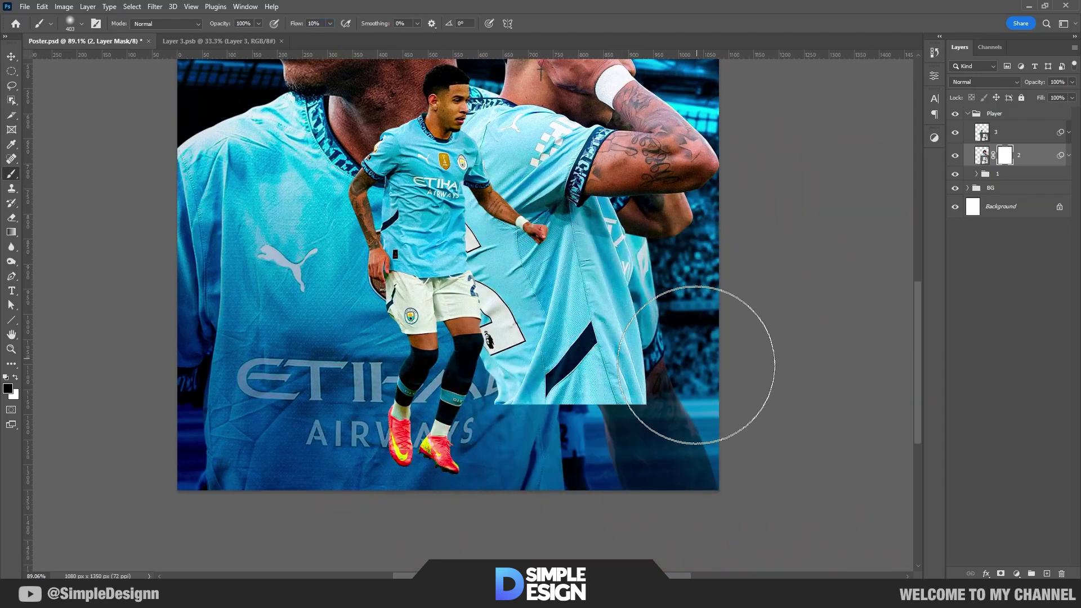
pyautogui.moveTo(696, 365); pyautogui.dragTo(507, 459)
pyautogui.moveTo(225, 434)
pyautogui.mouseDown()
pyautogui.moveTo(715, 449)
pyautogui.moveTo(717, 296)
pyautogui.mouseUp()
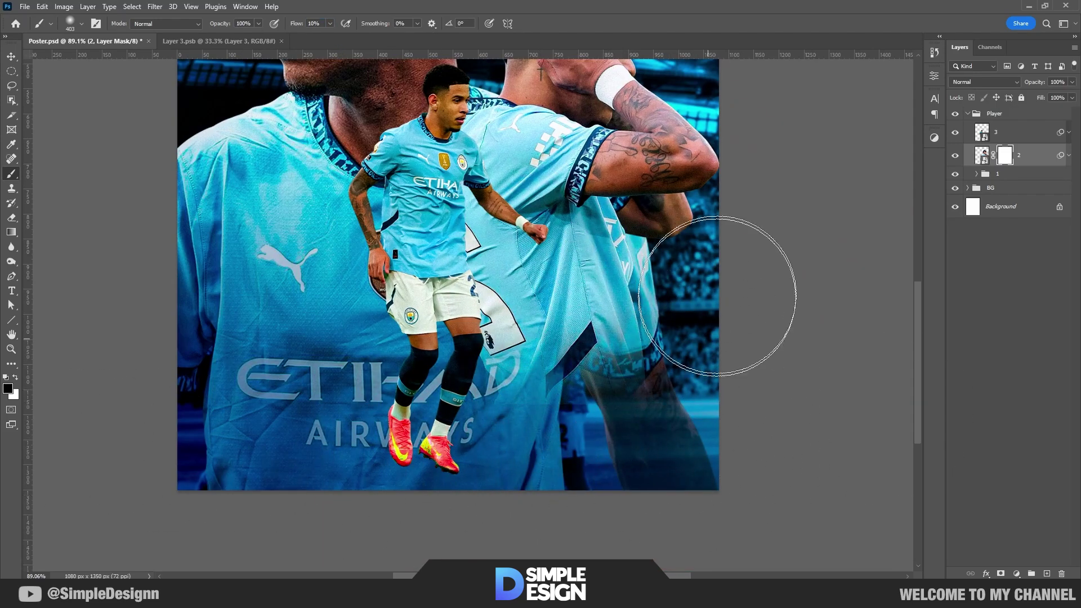
pyautogui.scroll(-2, 350, 386)
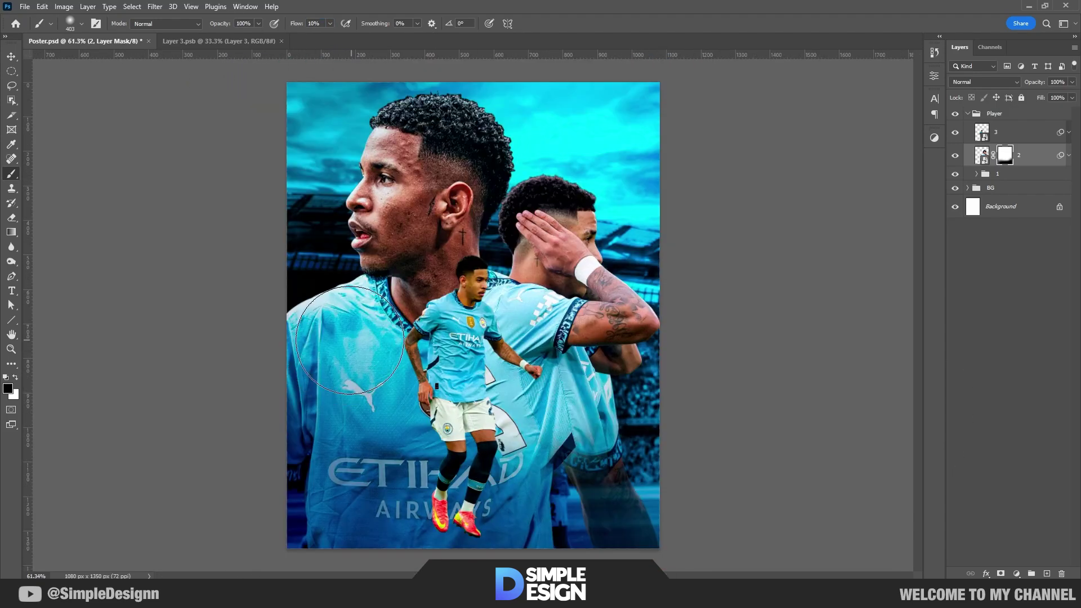
# Shift the right player slightly up and to the left
pyautogui.press('v')
pyautogui.moveTo(603, 278); pyautogui.dragTo(593, 268)
pyautogui.click(907, 294)
pyautogui.scroll(-1, 445, 381)
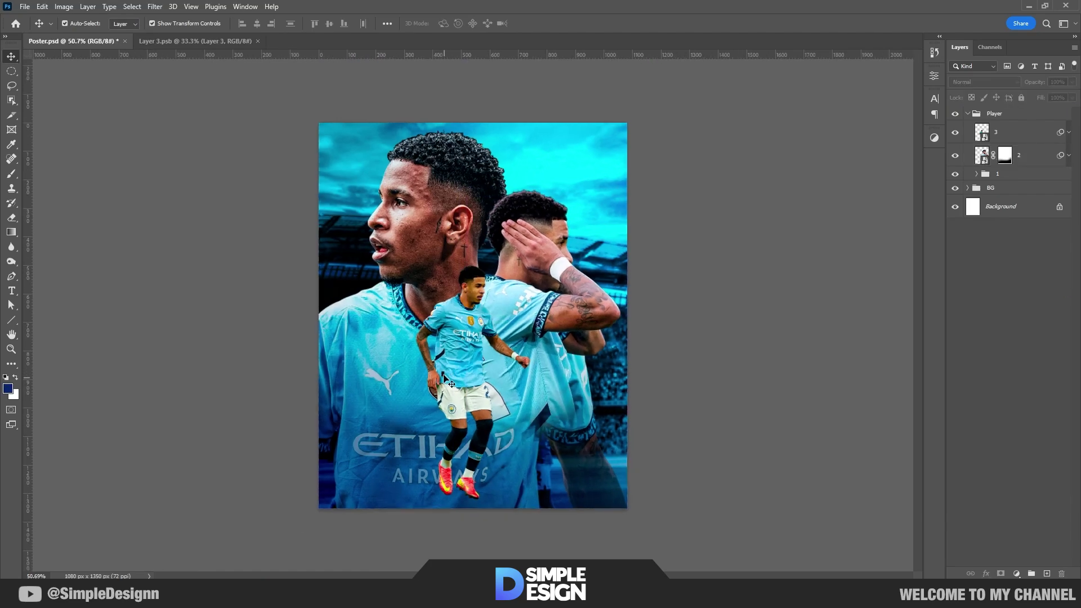
pyautogui.scroll(1, 471, 316)
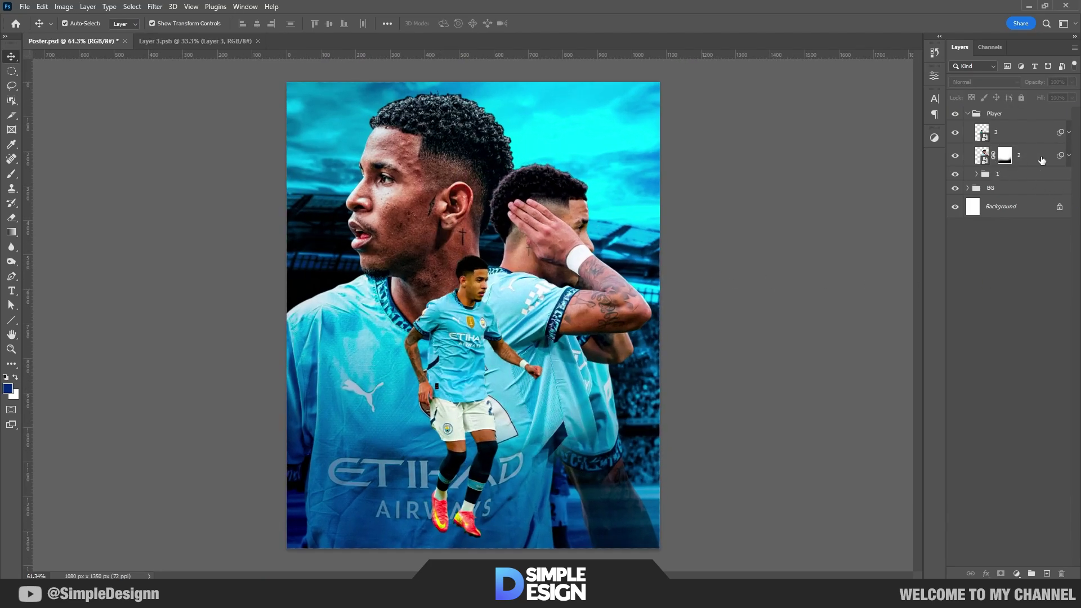
# Wrap layers 2 and 3 in their own groups, then add a Gradient Map in Player
pyautogui.click(1042, 160)
pyautogui.hotkey('ctrl', 'g')
pyautogui.click(1037, 169)
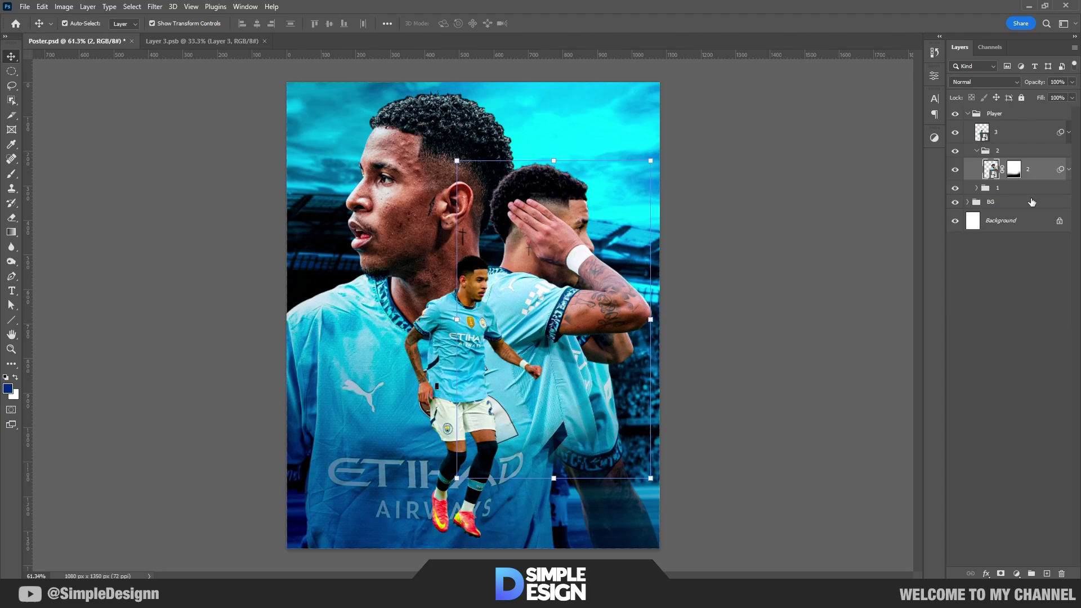
pyautogui.click(978, 151)
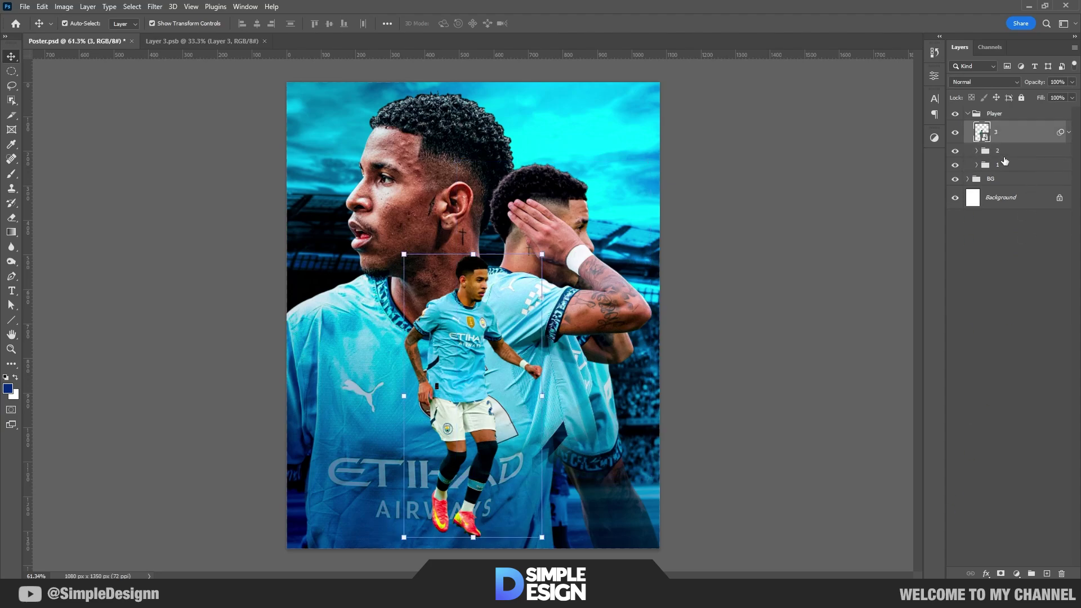
pyautogui.hotkey('ctrl', 'g')
pyautogui.click(976, 128)
pyautogui.click(977, 156)
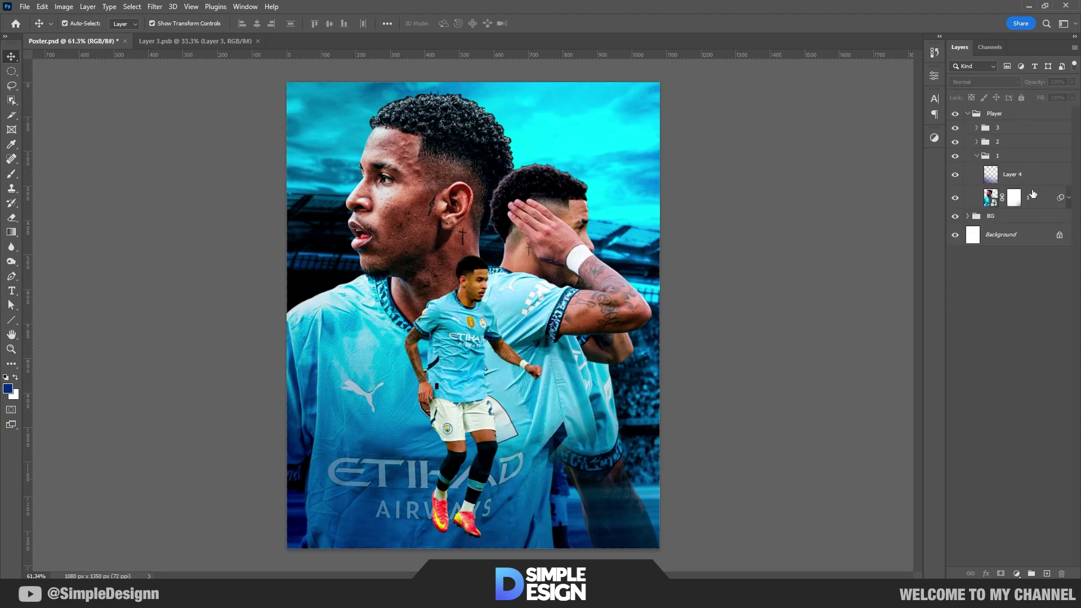
pyautogui.click(1032, 195)
pyautogui.click(977, 155)
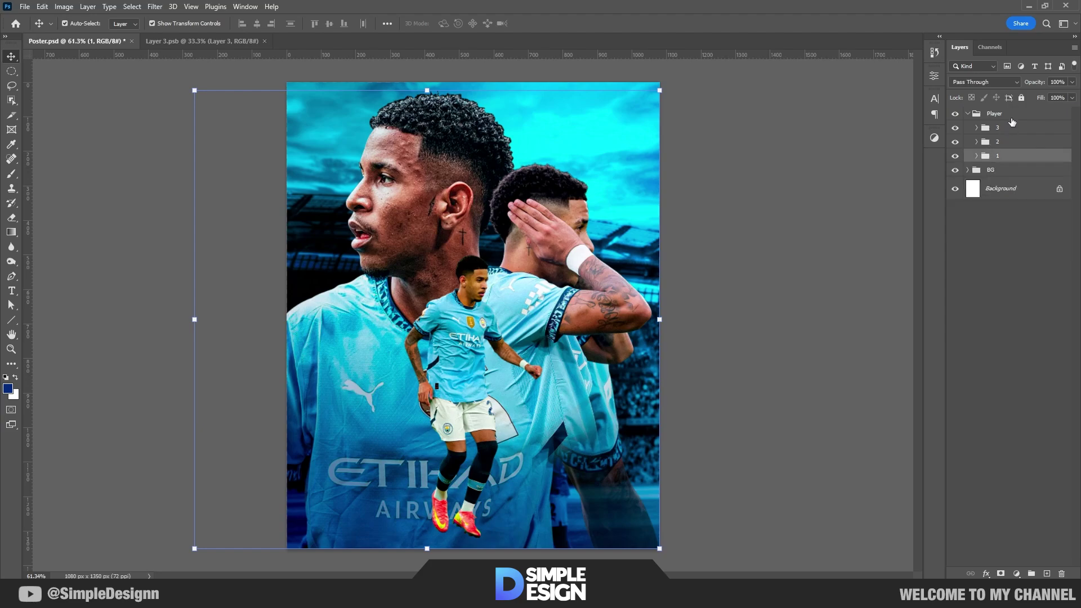
pyautogui.click(1008, 113)
pyautogui.click(1017, 573)
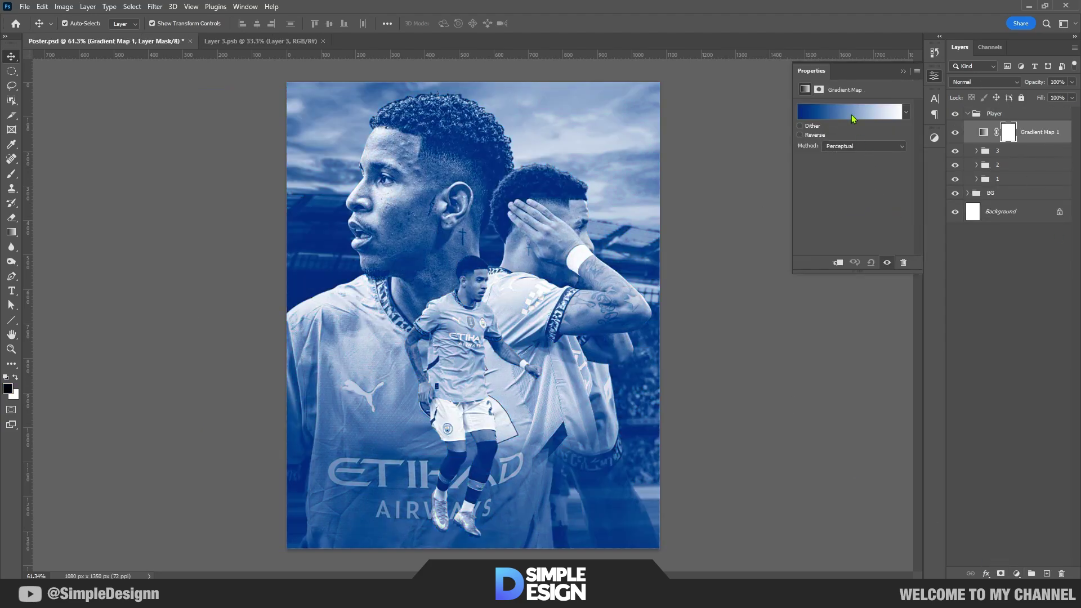
# Shift the gradient map's dark stop colour toward teal
pyautogui.click(826, 119)
pyautogui.doubleClick(753, 498)
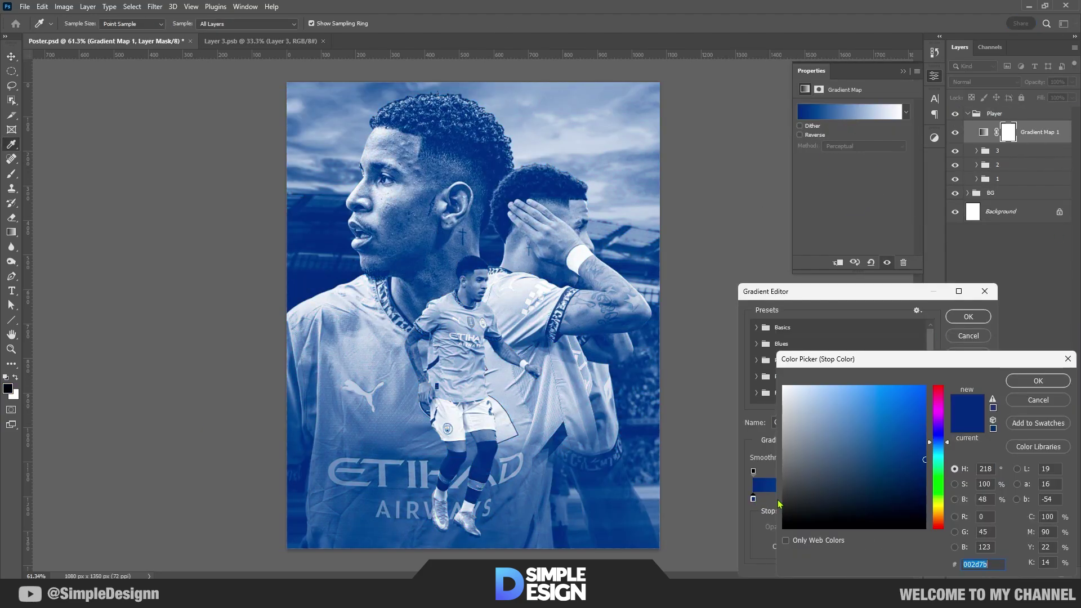
pyautogui.moveTo(940, 443); pyautogui.dragTo(940, 455)
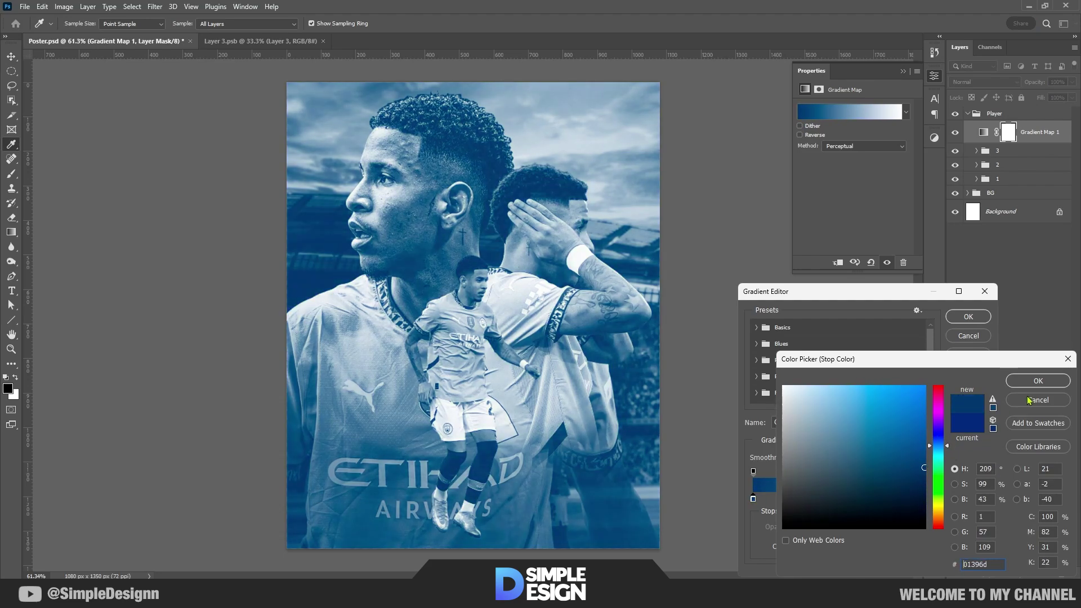
pyautogui.click(1019, 381)
pyautogui.click(968, 318)
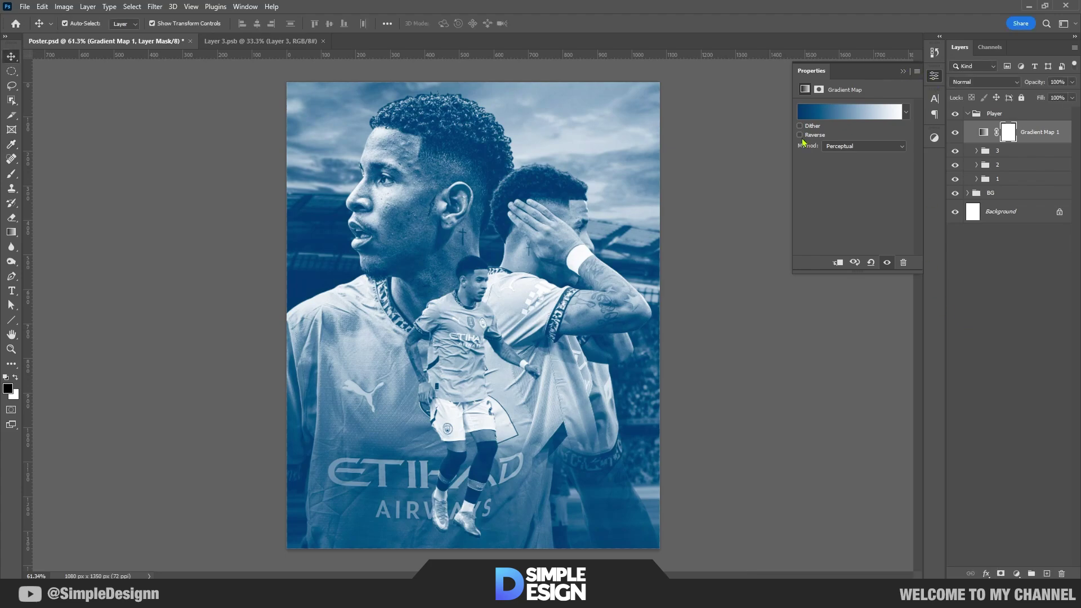
pyautogui.click(903, 73)
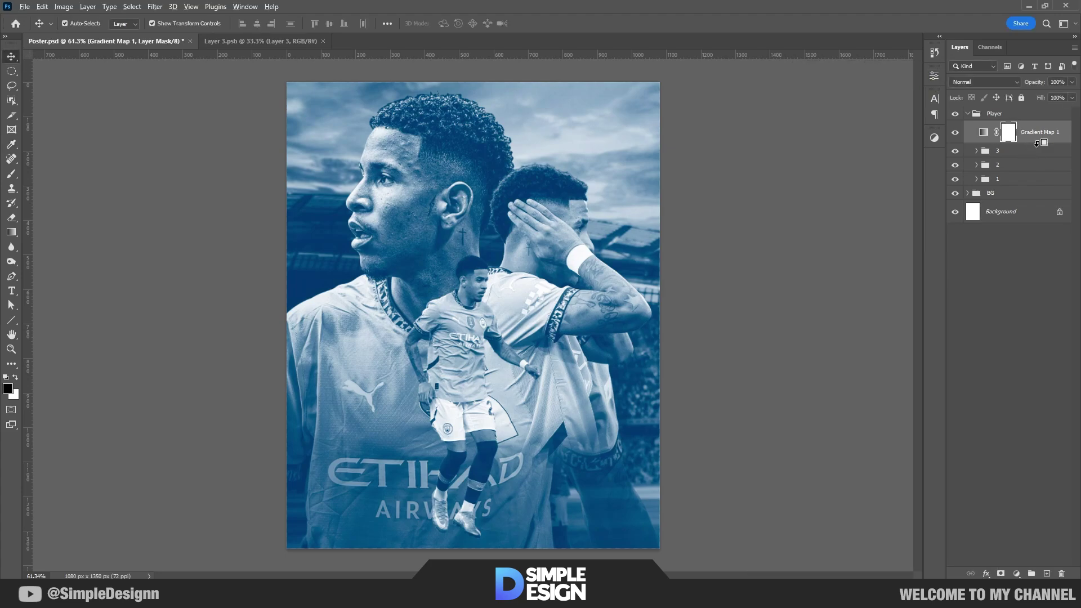
# Group player groups 3, 2 and 1, clip the gradient map to it, and invert its mask to black
pyautogui.click(1032, 151)
pyautogui.keyDown('shift'); pyautogui.click(1032, 179); pyautogui.keyUp('shift')
pyautogui.hotkey('ctrl', 'g')
pyautogui.keyDown('alt'); pyautogui.click(1036, 141); pyautogui.keyUp('alt')
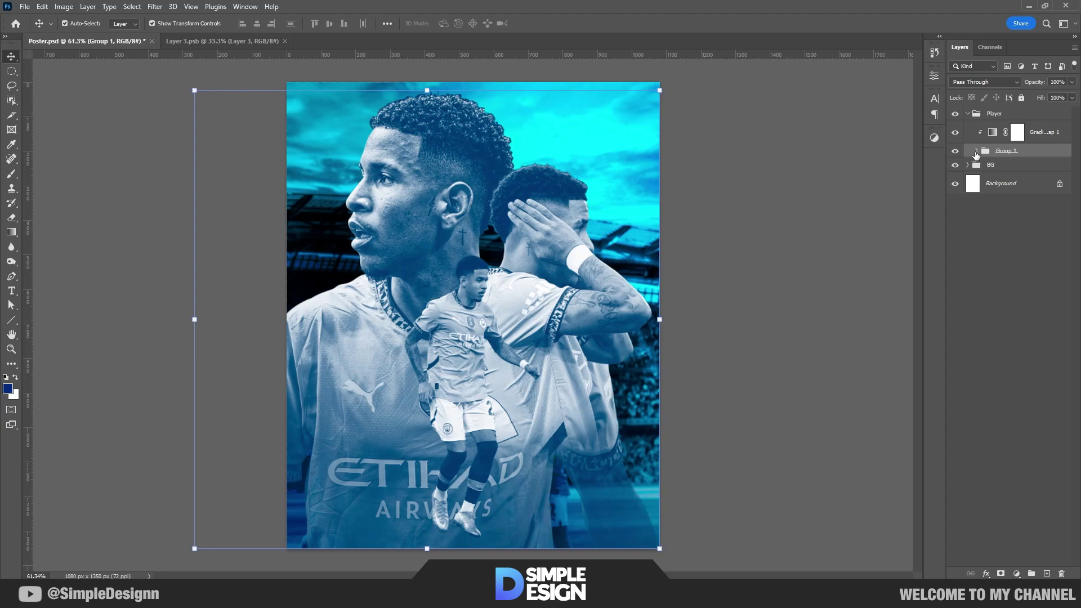
pyautogui.click(1012, 336)
pyautogui.click(1016, 134)
pyautogui.hotkey('ctrl', 'i')
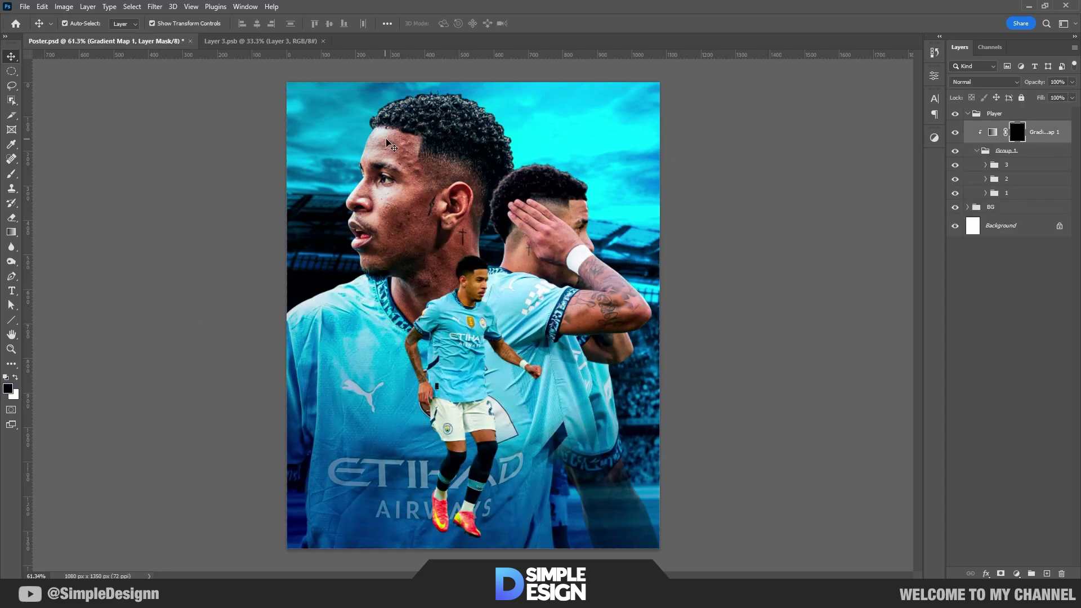
# Paint the teal tint back over the sky on the Gradient Map mask with a soft white brush
pyautogui.press('b')
pyautogui.scroll(2, 531, 260)
pyautogui.press('[')
pyautogui.press('[')
pyautogui.press('[')
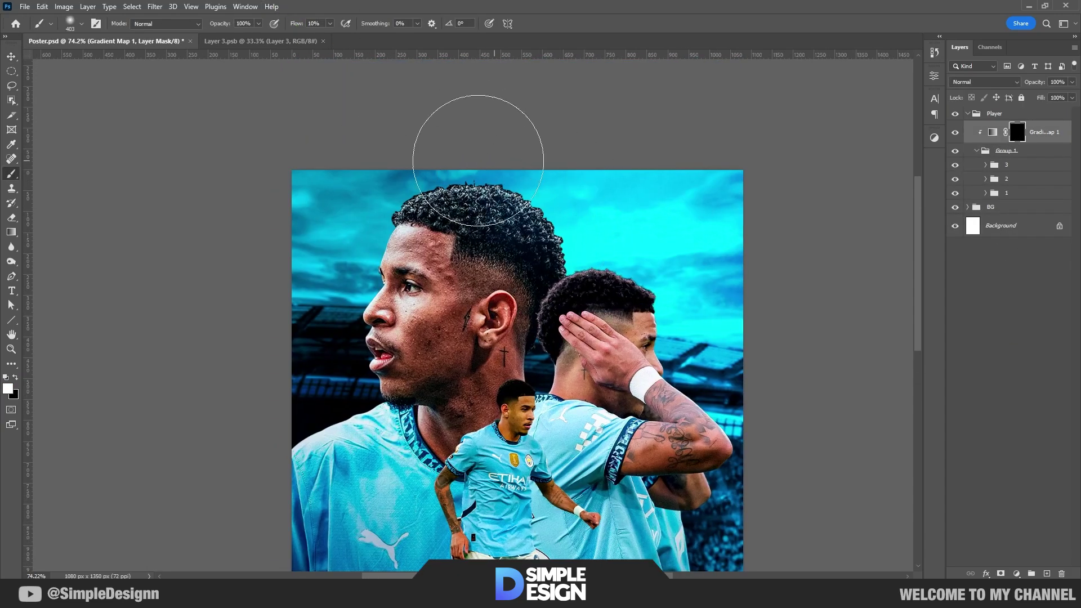
pyautogui.moveTo(428, 186); pyautogui.dragTo(540, 237)
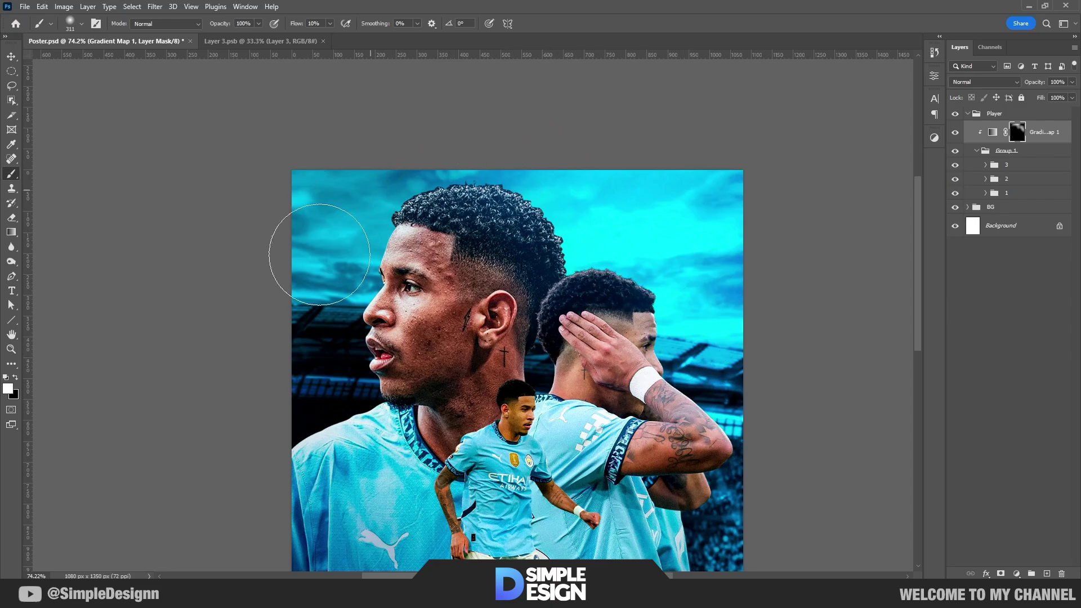
pyautogui.scroll(3, 497, 393)
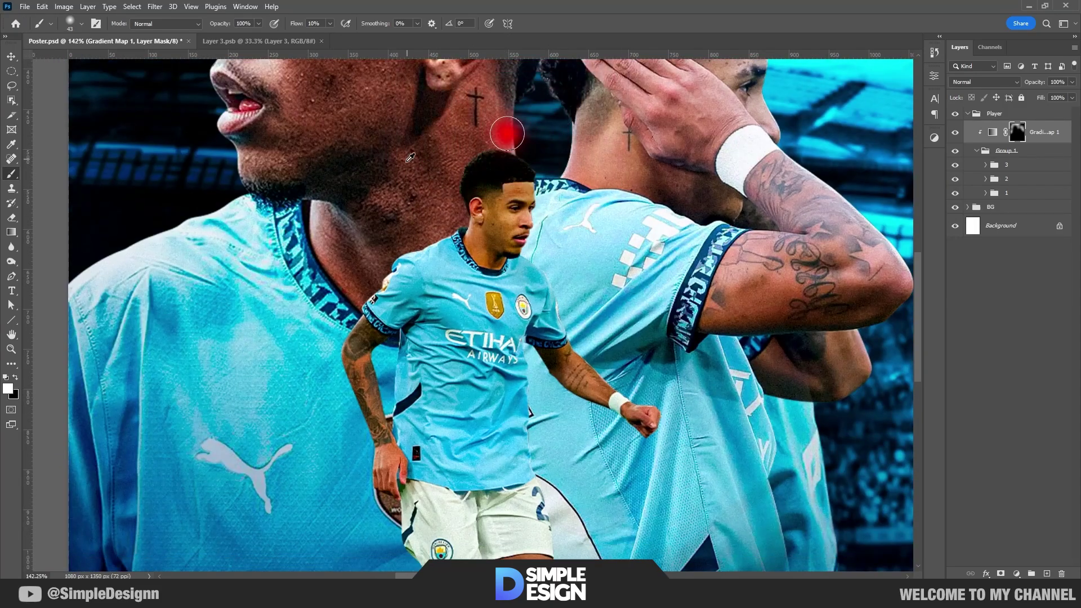
pyautogui.scroll(-4, 640, 263)
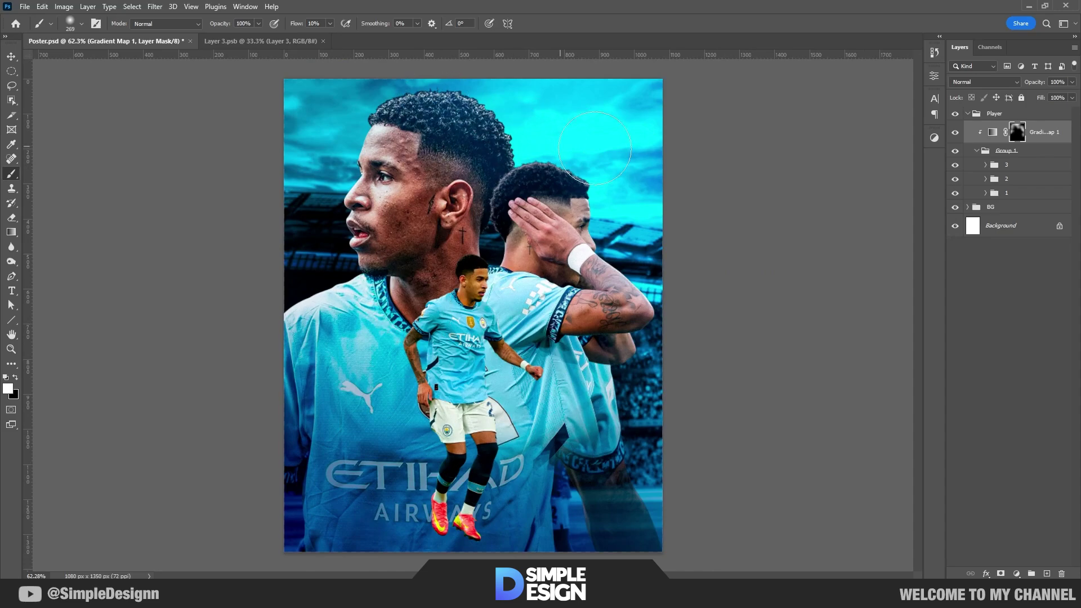
# Lower brush flow to 2% and softly paint the tint back around the players with a large brush
pyautogui.scroll(1, 352, 169)
pyautogui.scroll(-1, 352, 169)
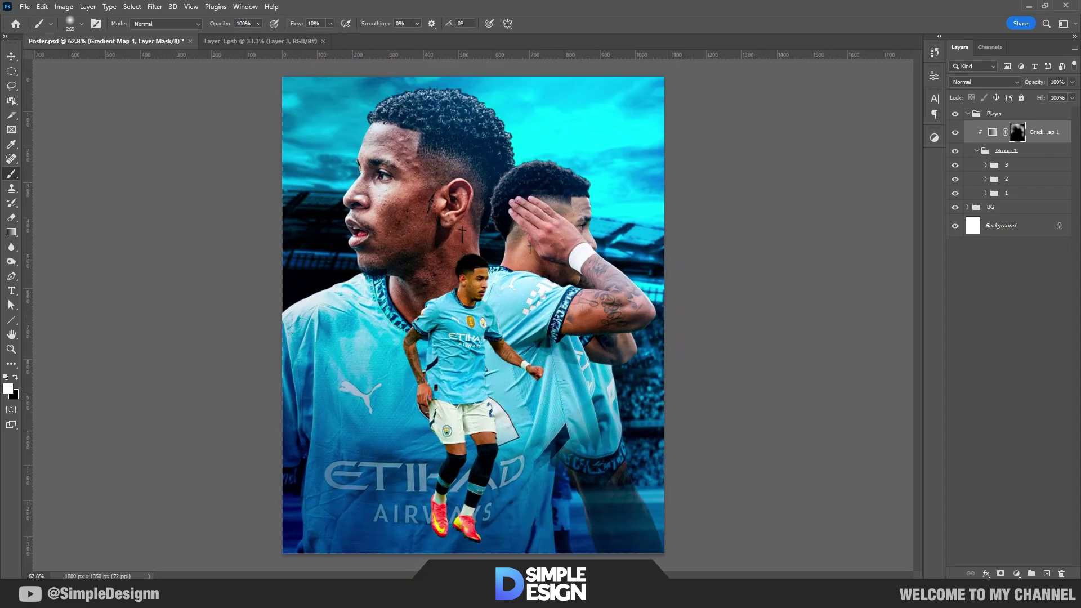
pyautogui.moveTo(297, 27); pyautogui.dragTo(293, 26)
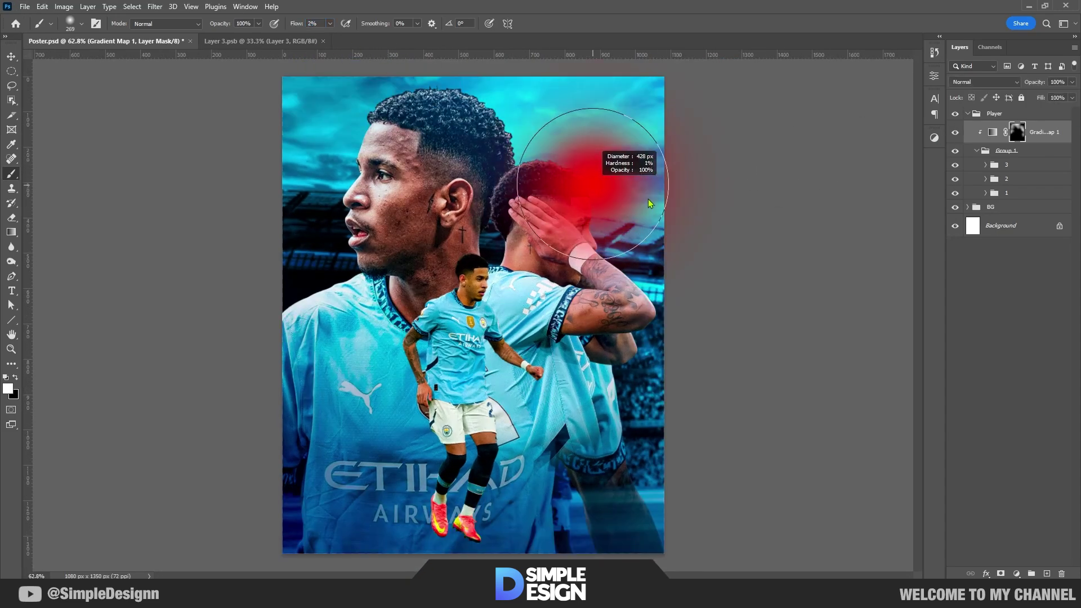
pyautogui.moveTo(222, 392); pyautogui.dragTo(280, 198)
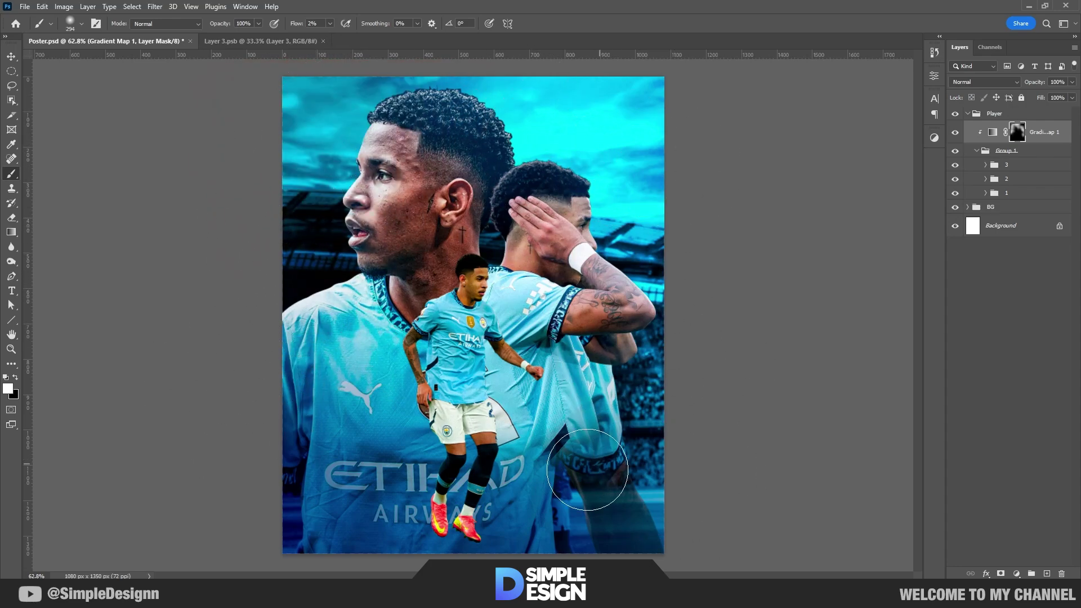
pyautogui.scroll(5, 494, 314)
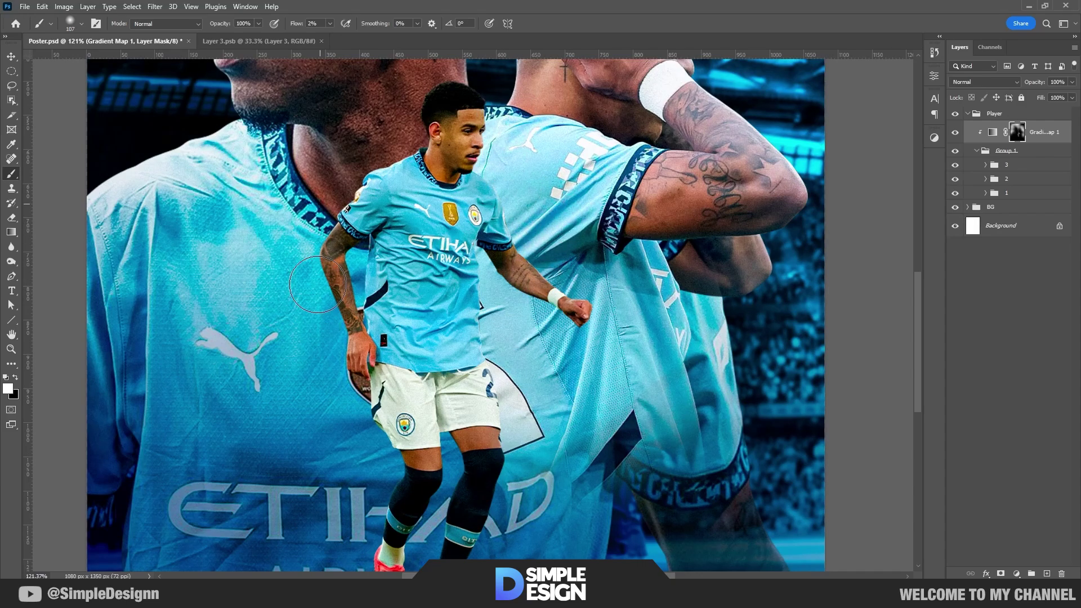
pyautogui.scroll(-4, 317, 285)
pyautogui.scroll(-1, 471, 366)
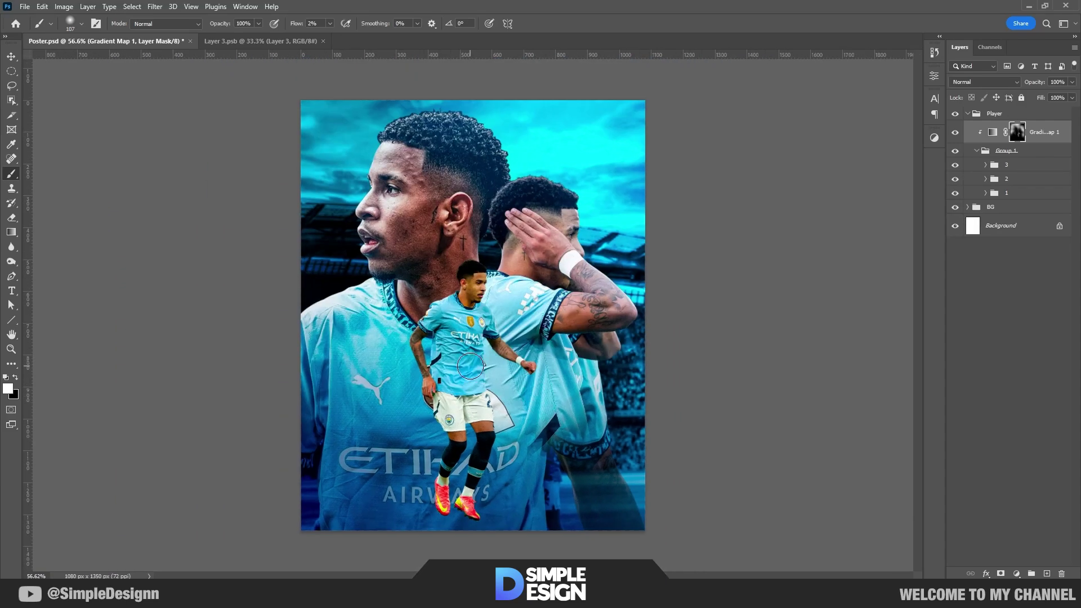
pyautogui.rightClick(956, 114)
# Label the Player group green, save the poster, and select player layer 1 in group 1
pyautogui.click(985, 197)
pyautogui.hotkey('ctrl', 's')
pyautogui.click(987, 165)
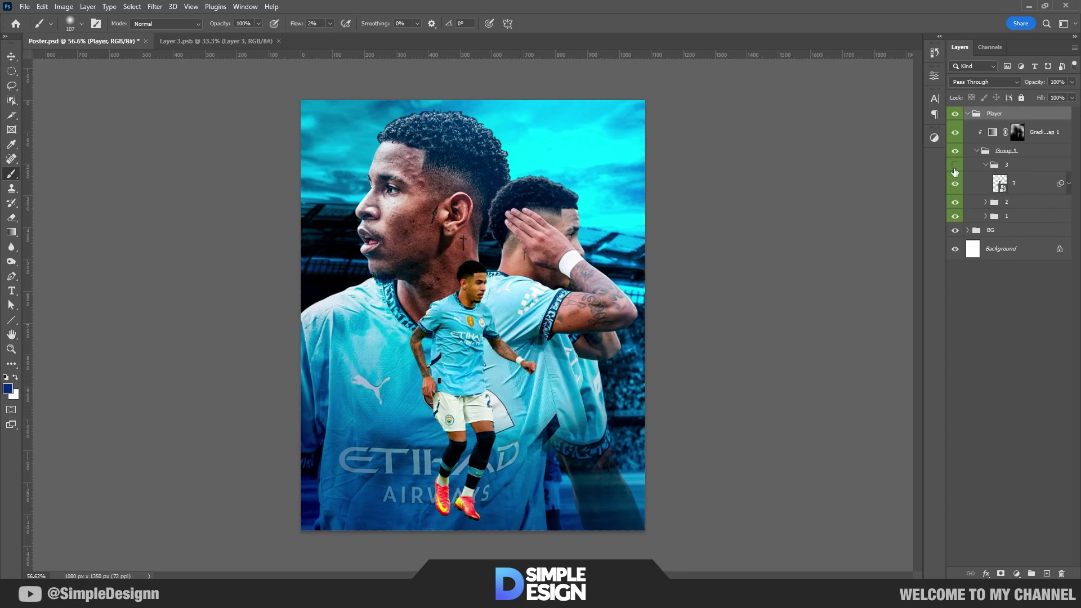
pyautogui.click(1046, 184)
pyautogui.click(986, 216)
pyautogui.click(1036, 257)
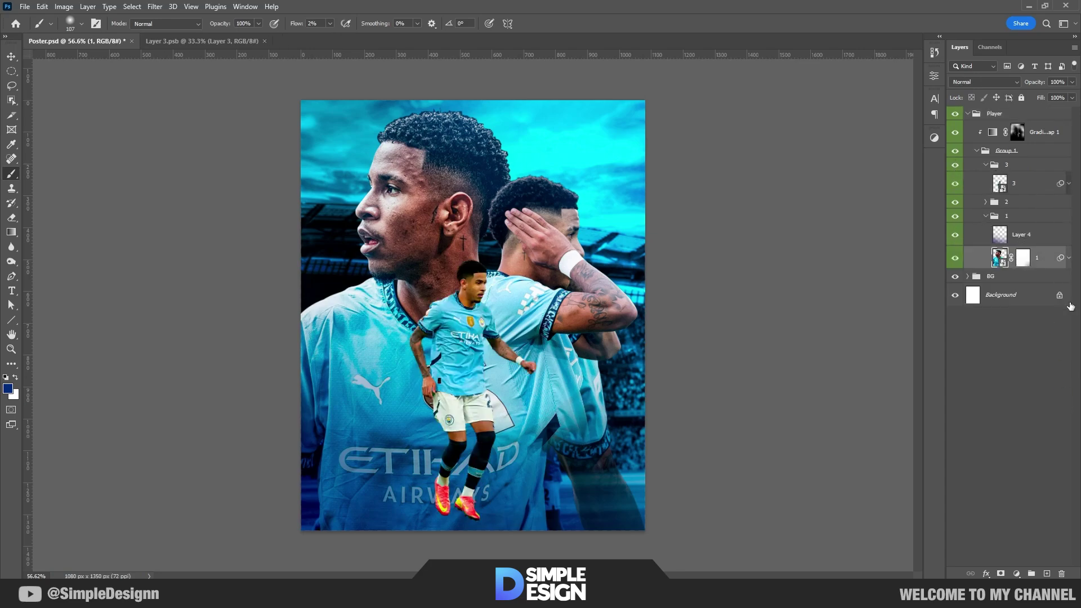
# Add a Levels adjustment with white input 247 clipped to layer 1, plus empty Layer 5
pyautogui.rightClick(986, 376)
pyautogui.click(1009, 445)
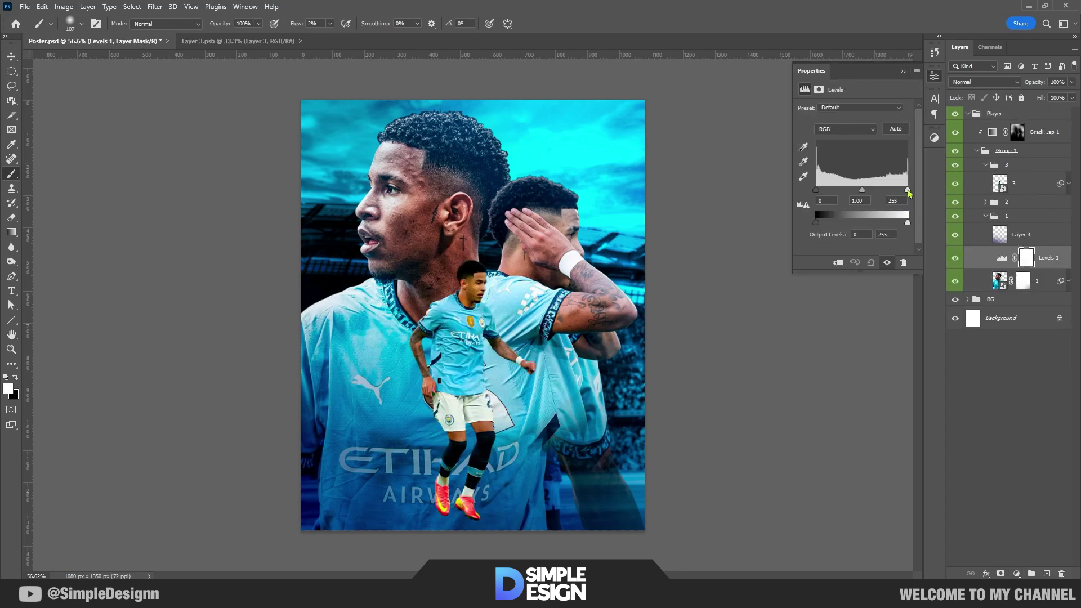
pyautogui.moveTo(908, 190); pyautogui.dragTo(905, 190)
pyautogui.click(903, 71)
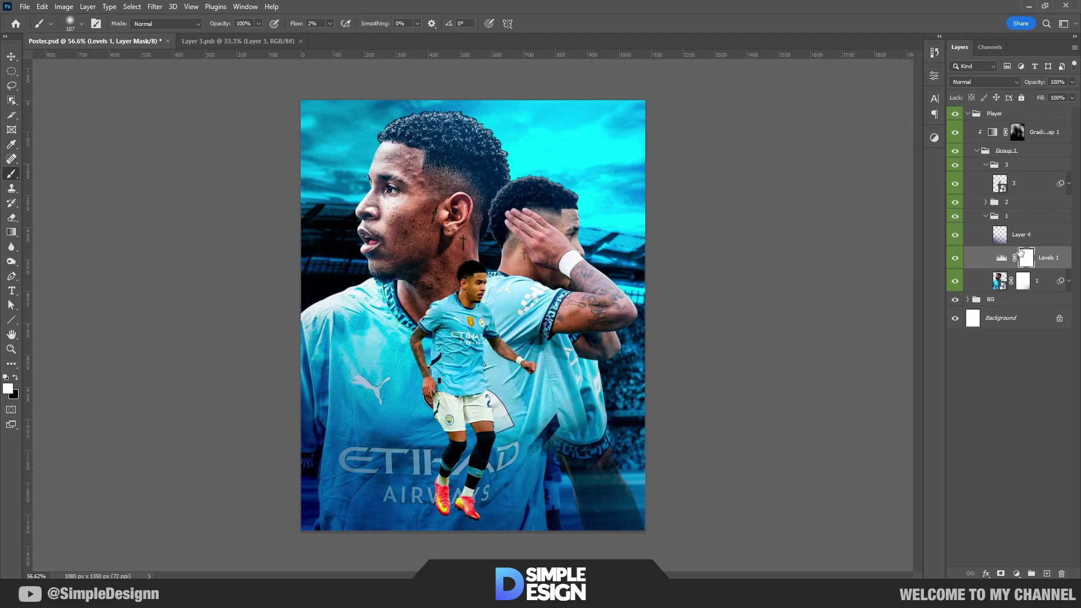
pyautogui.keyDown('alt'); pyautogui.click(1049, 267); pyautogui.keyUp('alt')
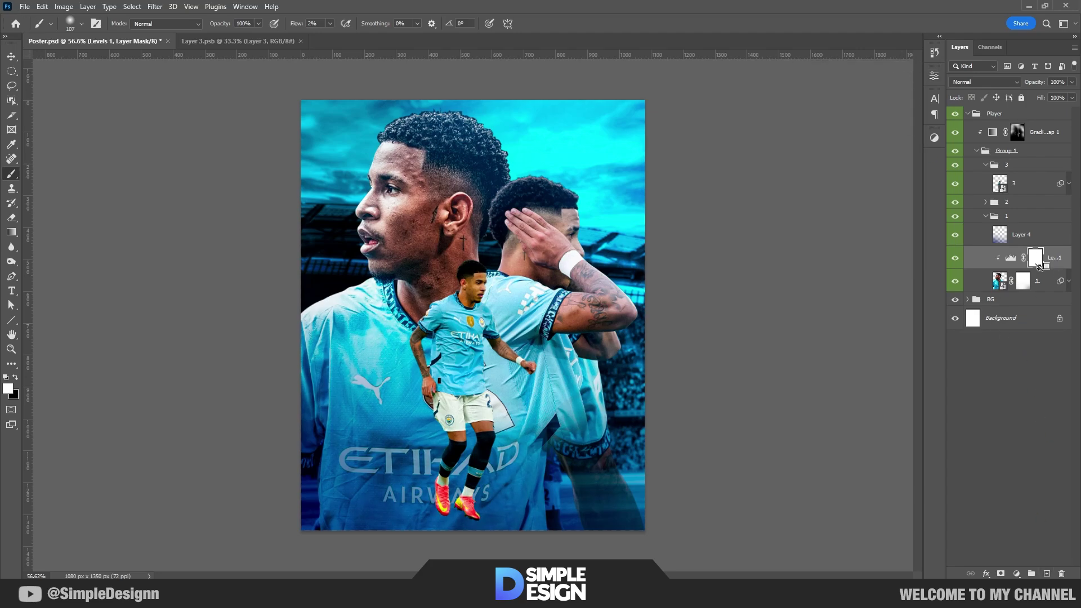
pyautogui.click(1047, 573)
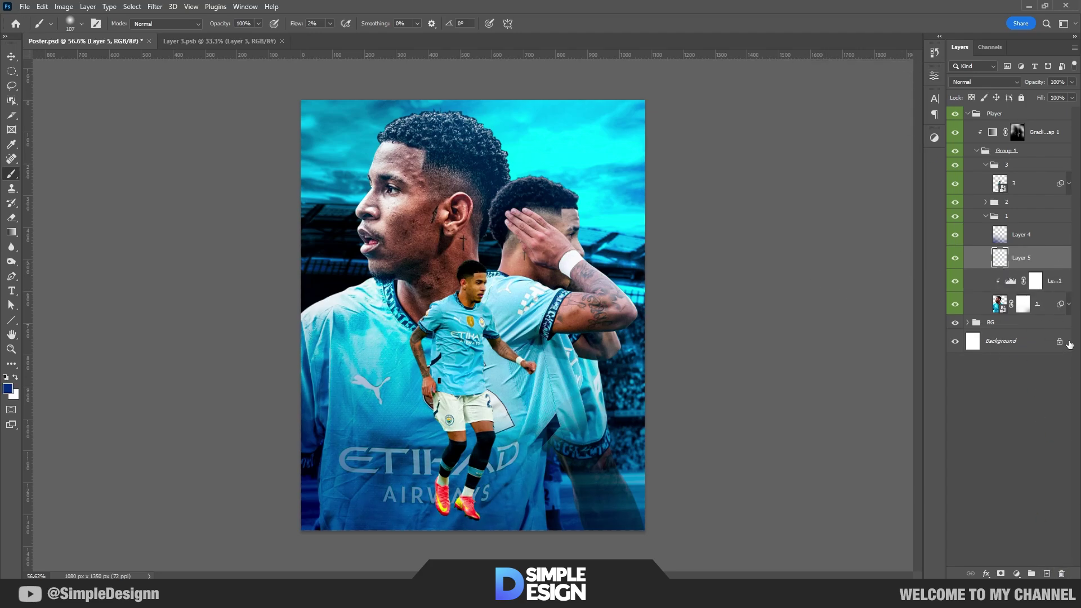
# Clip Layer 5 to layer 1 in Overlay mode with white as the paint colour
pyautogui.keyDown('alt'); pyautogui.click(1042, 266); pyautogui.keyUp('alt')
pyautogui.press('x')
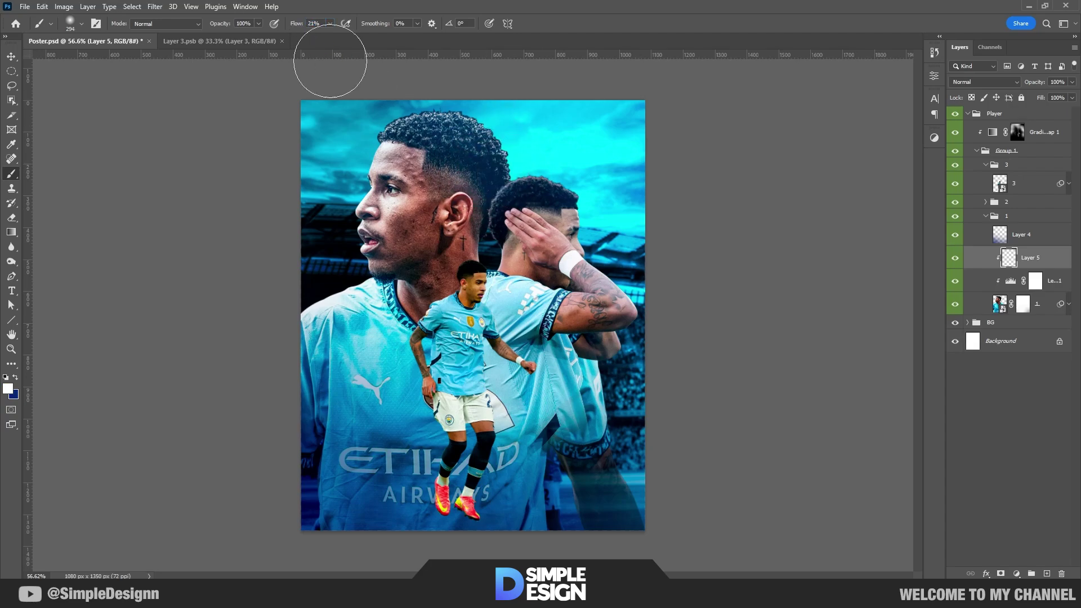
pyautogui.scroll(5, 466, 156)
pyautogui.click(984, 82)
pyautogui.click(980, 220)
# Brush soft white light around the front player's head, then add a clipped Layer 6
pyautogui.press('[')
pyautogui.press('[')
pyautogui.press('[')
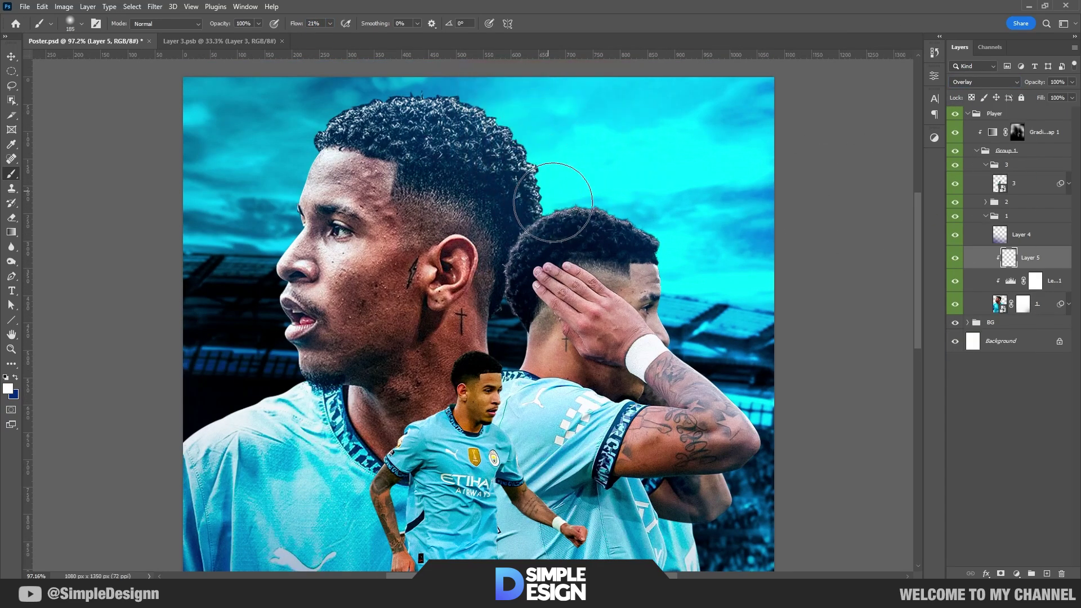
pyautogui.press('[')
pyautogui.scroll(2, 388, 243)
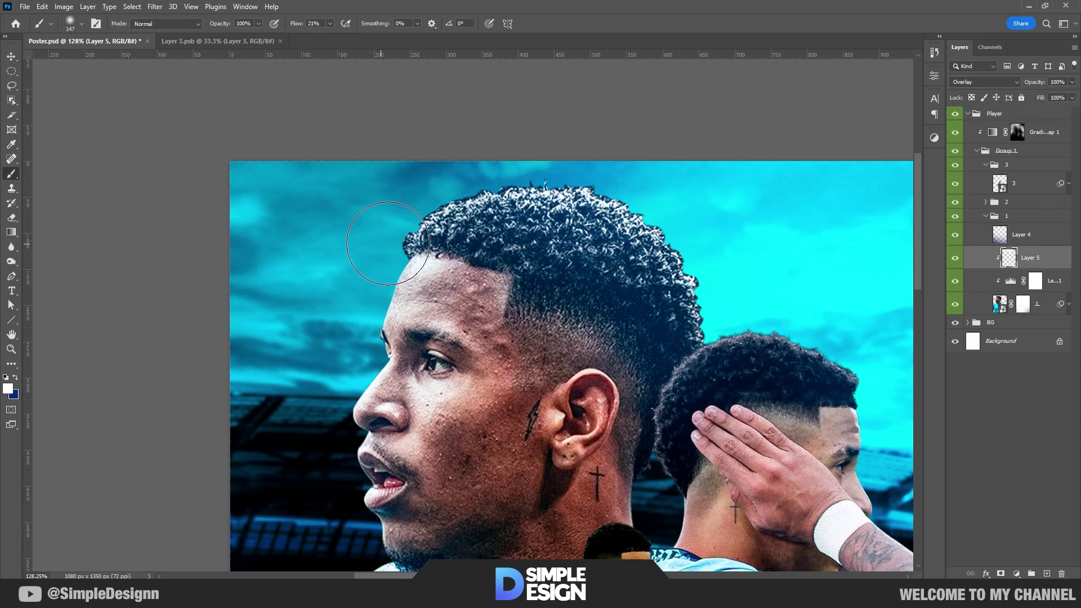
pyautogui.moveTo(340, 357); pyautogui.dragTo(514, 174)
pyautogui.press('[')
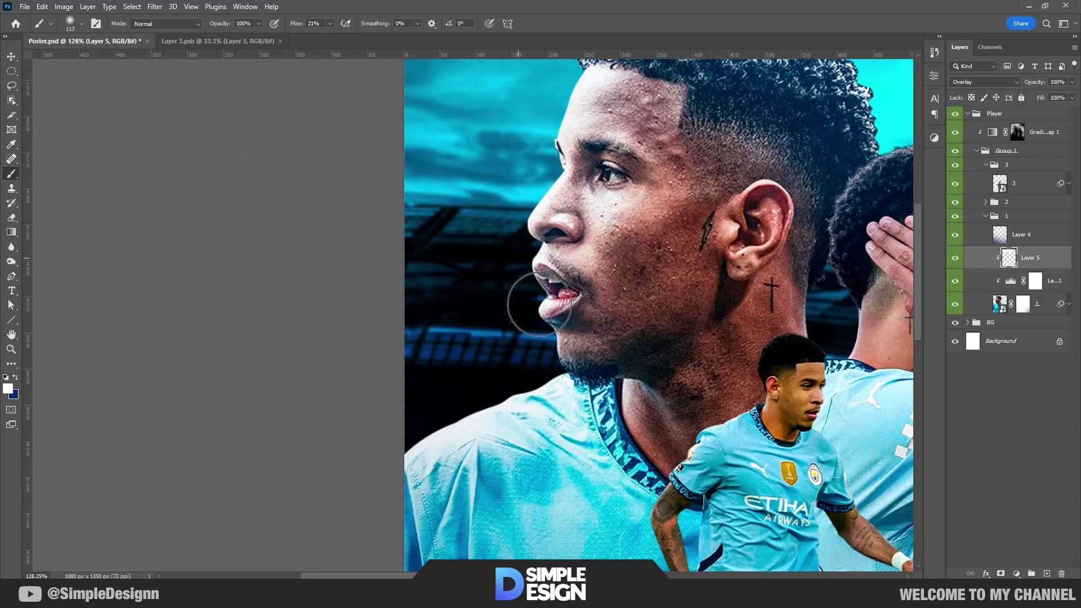
pyautogui.scroll(-2, 540, 310)
pyautogui.scroll(1, 722, 321)
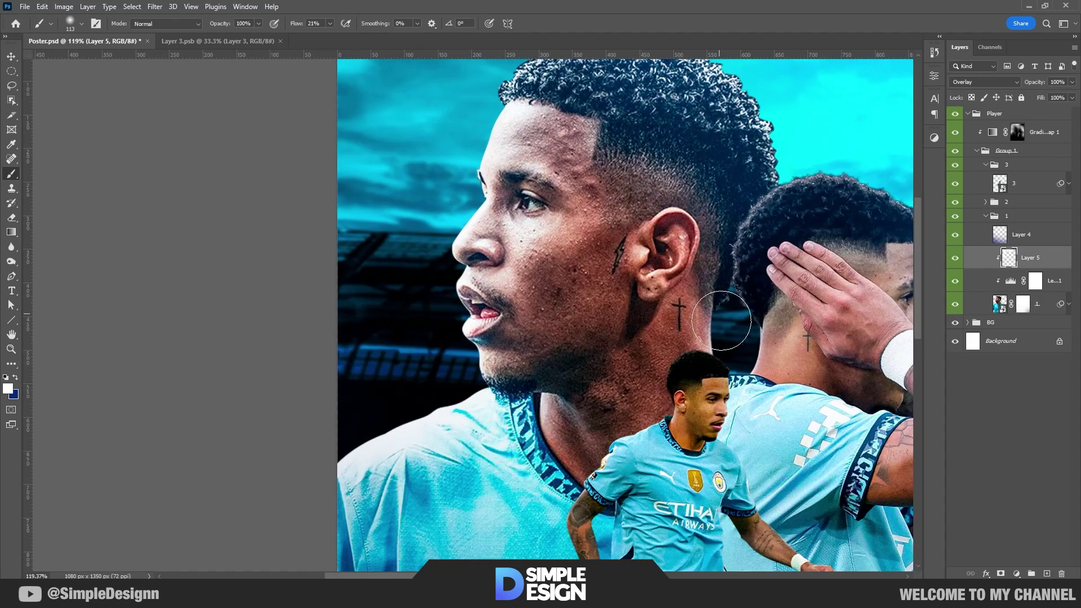
pyautogui.scroll(-3, 657, 294)
pyautogui.scroll(-1, 580, 209)
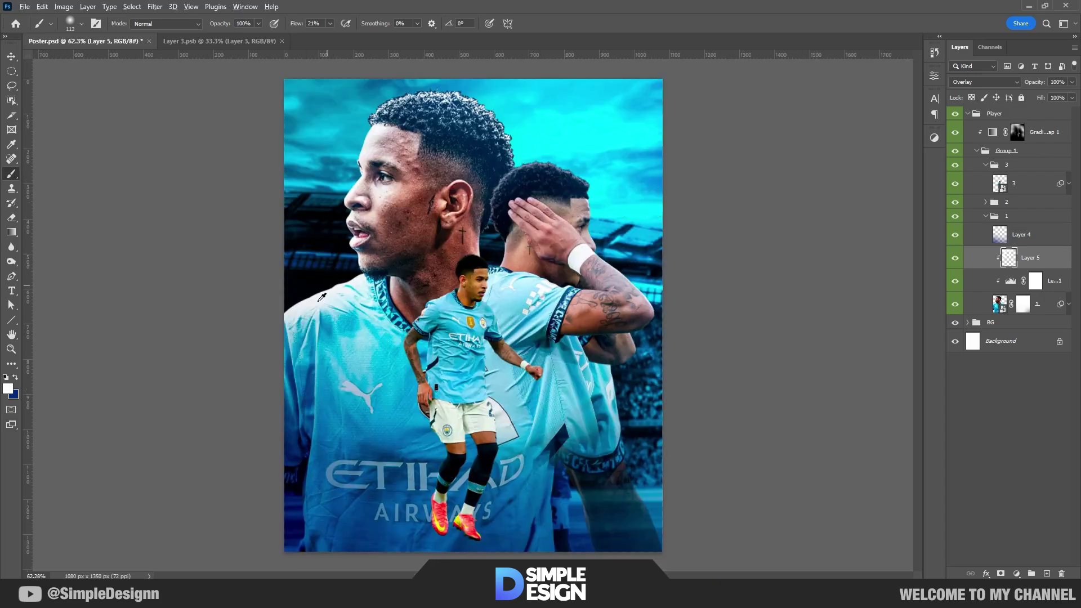
pyautogui.scroll(2, 413, 333)
pyautogui.scroll(2, 412, 332)
pyautogui.hotkey('ctrl', '0')
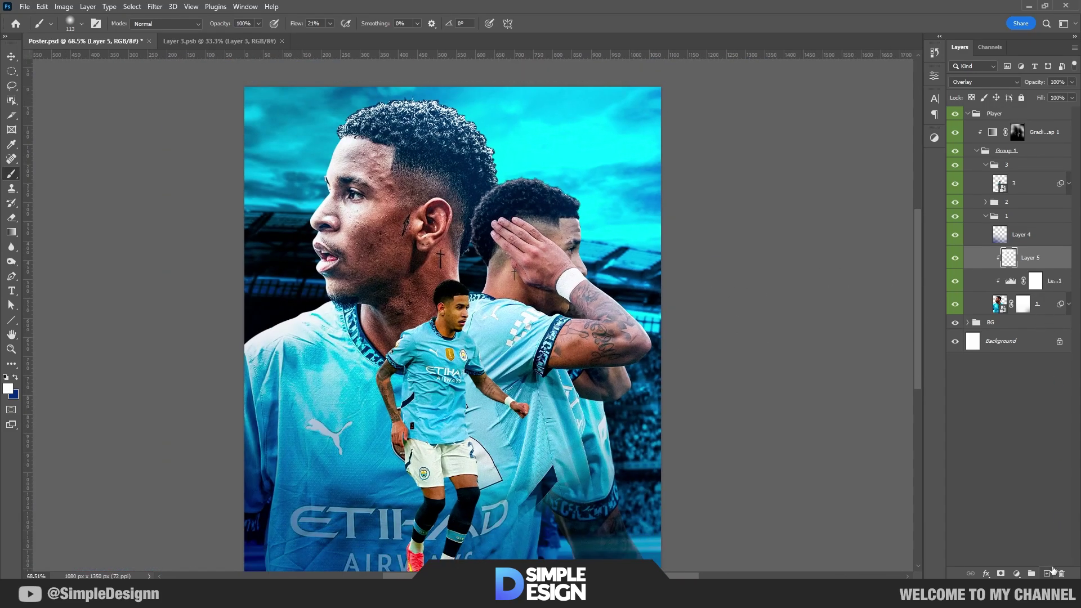
pyautogui.click(1049, 573)
# Fill Layer 6 with 50% Gray and set it to Overlay blending
pyautogui.click(42, 8)
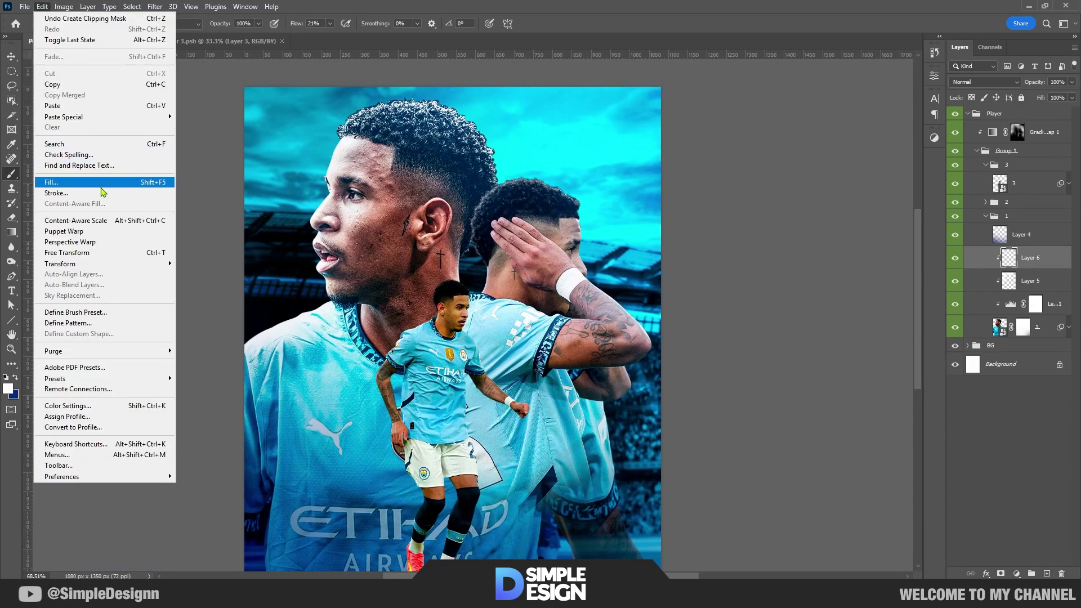
pyautogui.click(62, 179)
pyautogui.click(550, 156)
pyautogui.click(540, 237)
pyautogui.click(605, 163)
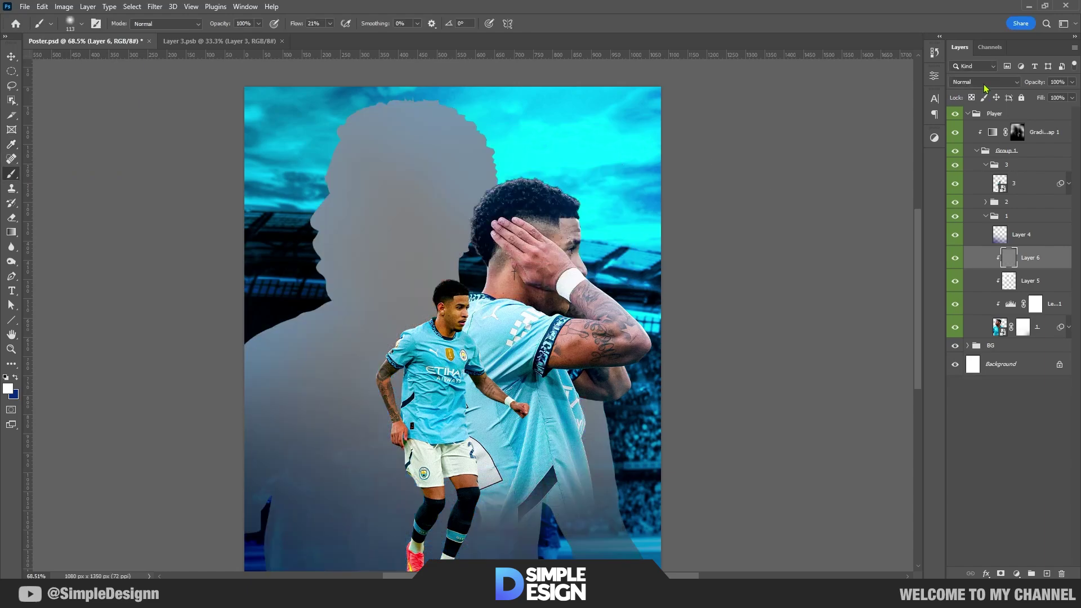
pyautogui.hotkey('shift', 'alt', 'o')
pyautogui.press('b')
# Dodge highlights onto the front player's face and hair at Midtones, 18% exposure
pyautogui.press('o')
pyautogui.scroll(5, 361, 203)
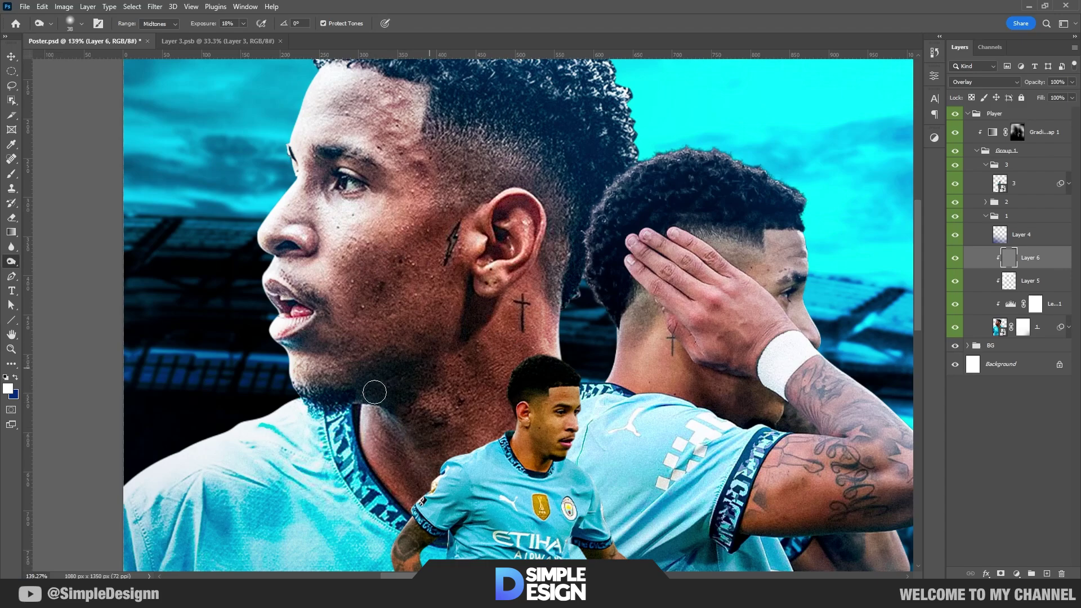
pyautogui.moveTo(375, 392); pyautogui.dragTo(411, 482)
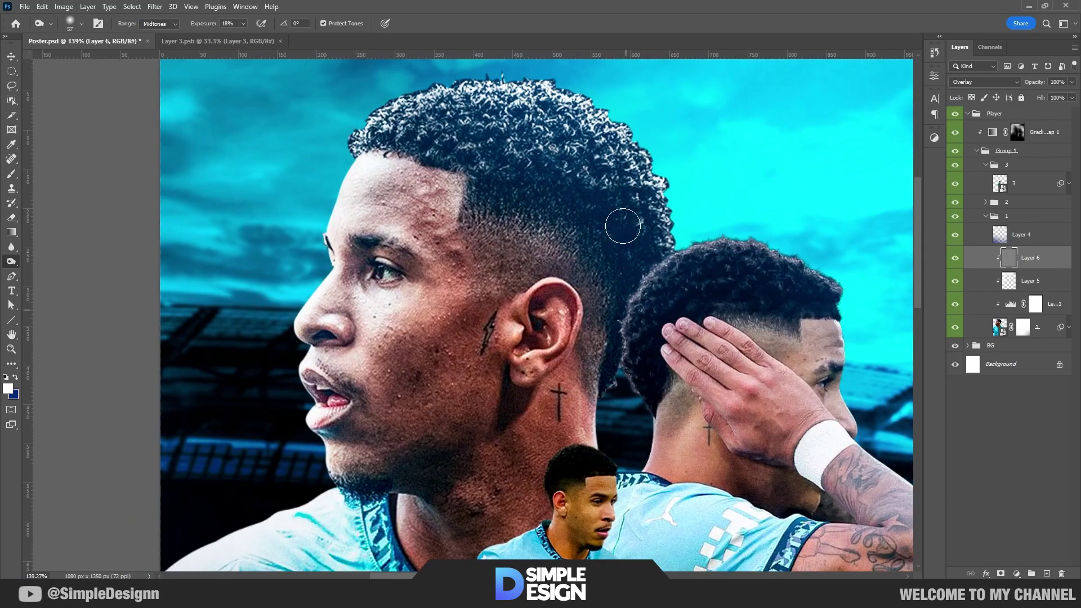
pyautogui.scroll(-5, 622, 226)
pyautogui.scroll(1, 507, 231)
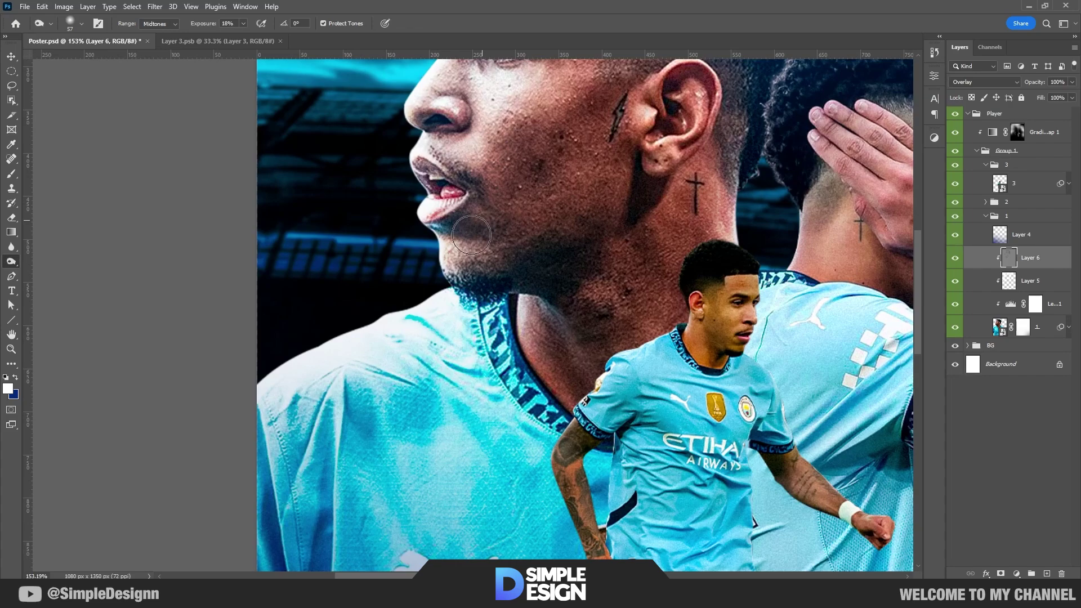
pyautogui.scroll(-3, 483, 409)
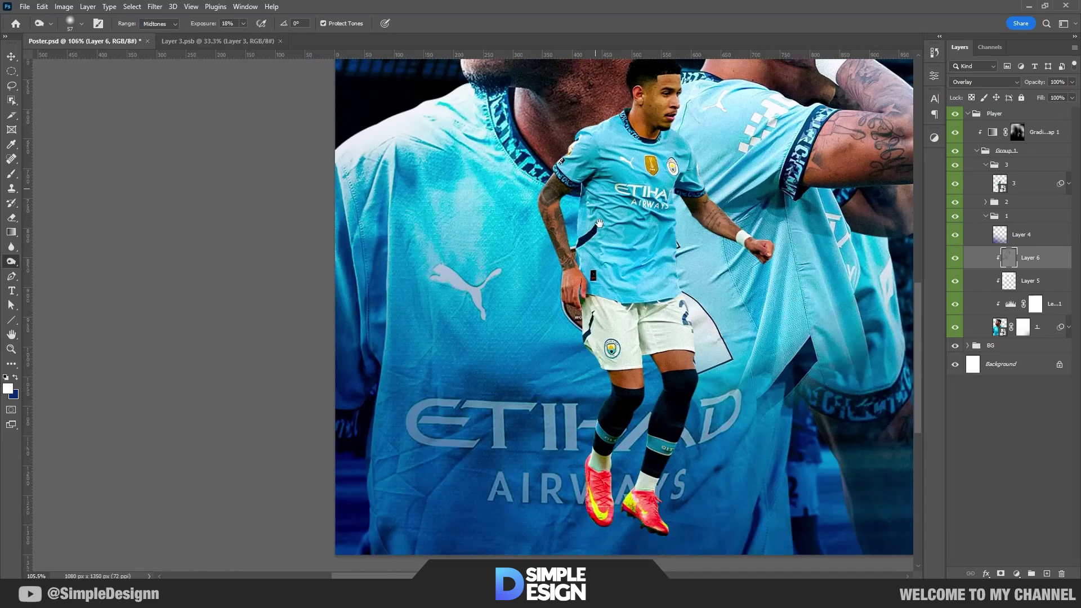
pyautogui.scroll(-2, 362, 410)
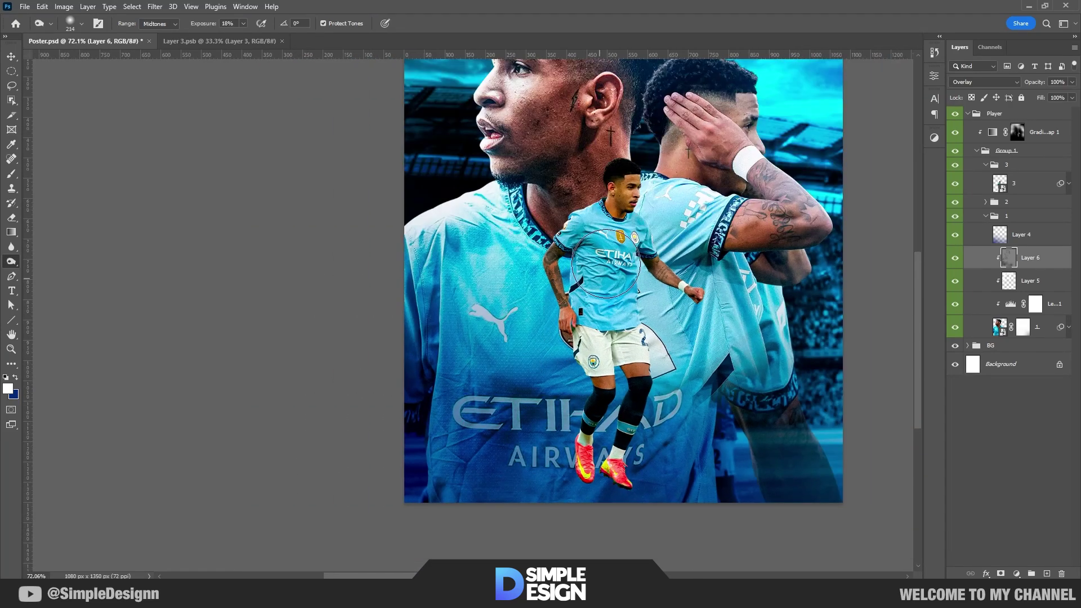
pyautogui.scroll(-2, 395, 282)
pyautogui.scroll(5, 448, 206)
pyautogui.scroll(-3, 459, 389)
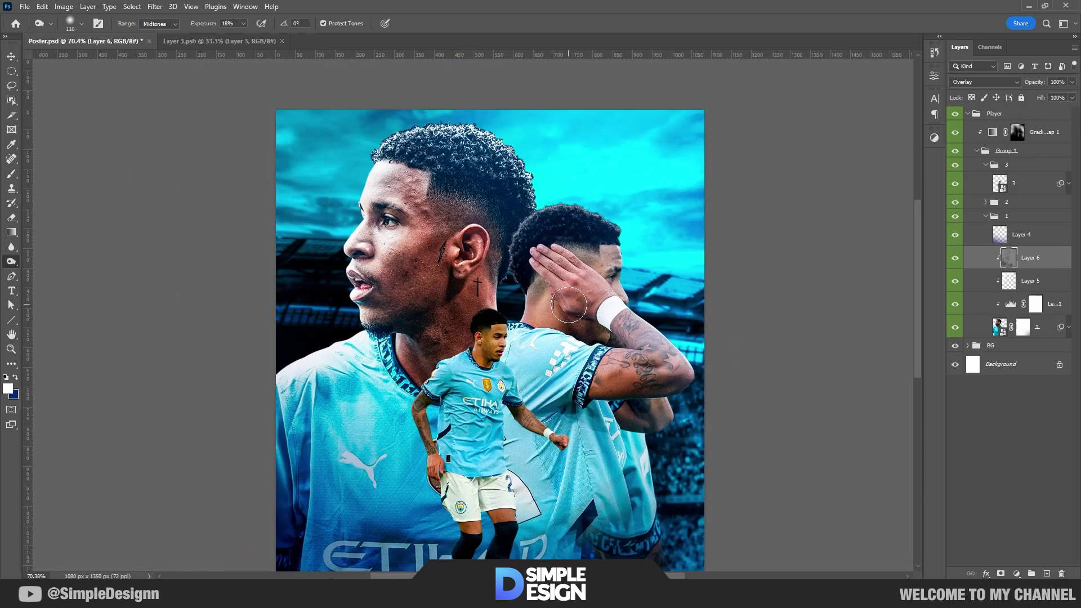
pyautogui.scroll(2, 473, 124)
# Add an Exposure adjustment above Layer 6 and invert its mask to black
pyautogui.click(1017, 573)
pyautogui.click(1008, 439)
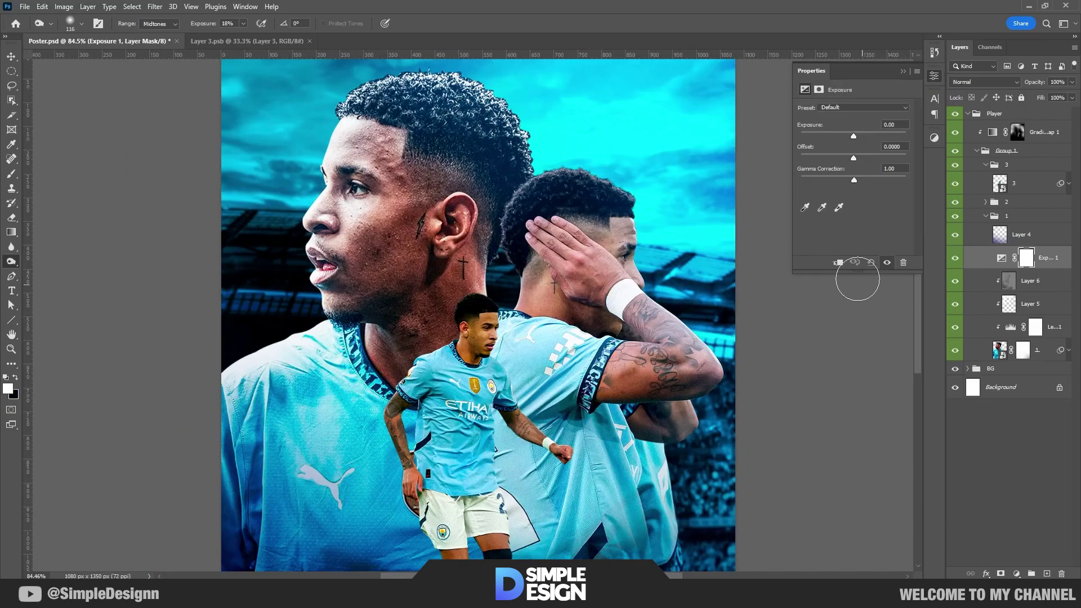
pyautogui.scroll(-2, 591, 233)
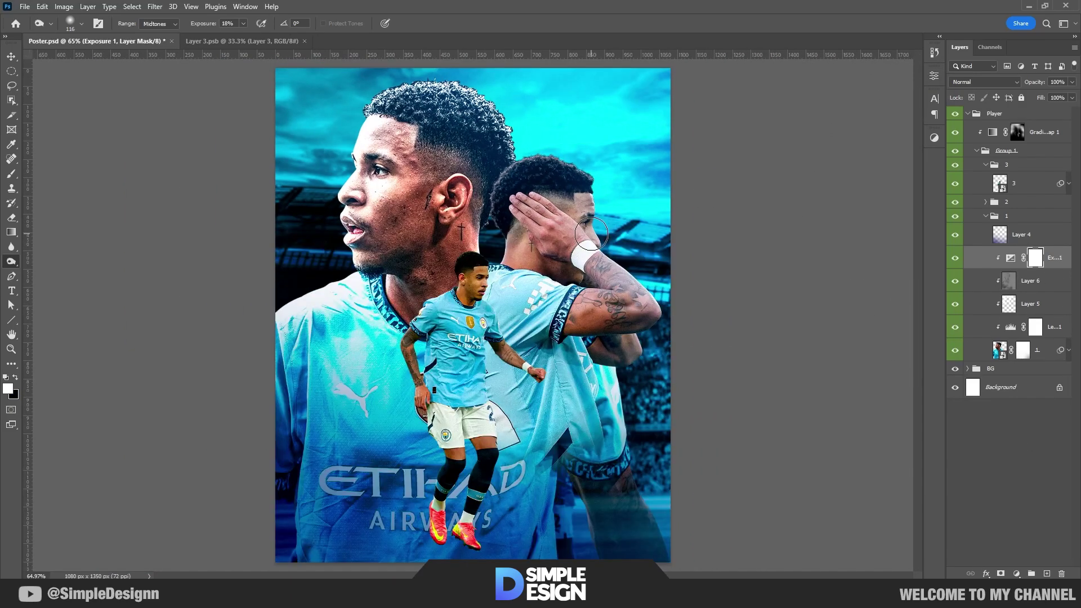
pyautogui.hotkey('ctrl', 'i')
pyautogui.scroll(2, 474, 314)
# Paint white on the Exposure mask with a soft brush around the front player's head
pyautogui.press('b')
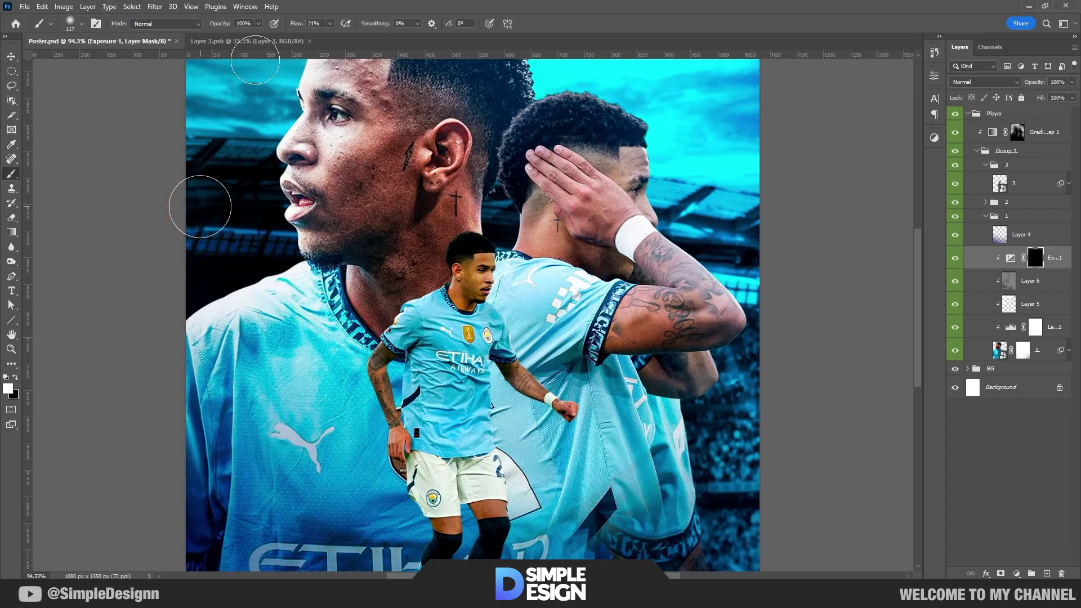
pyautogui.moveTo(290, 148); pyautogui.dragTo(325, 218)
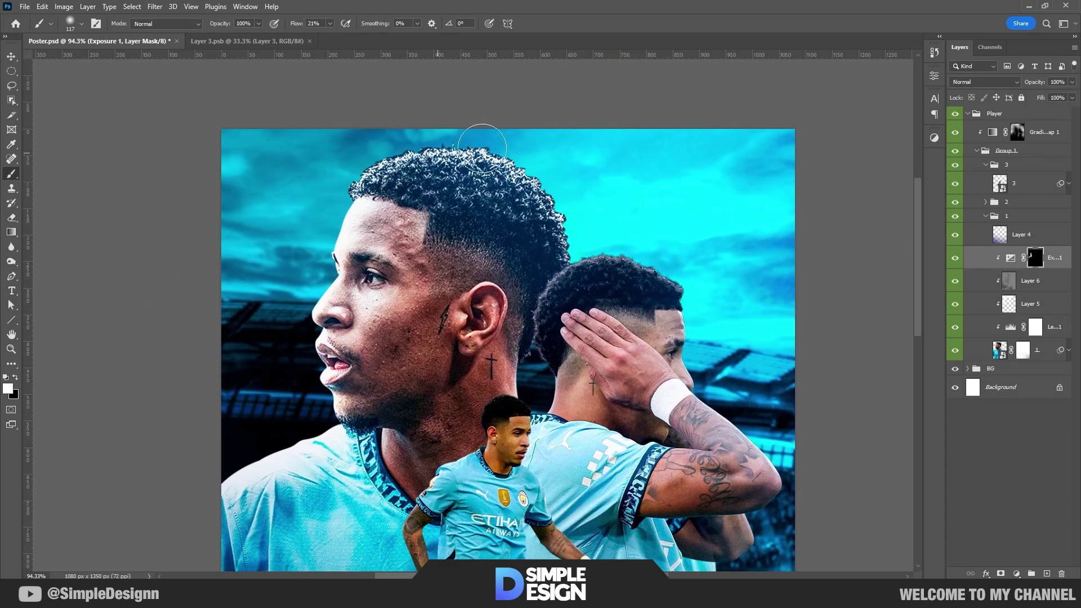
pyautogui.moveTo(442, 403); pyautogui.dragTo(366, 337)
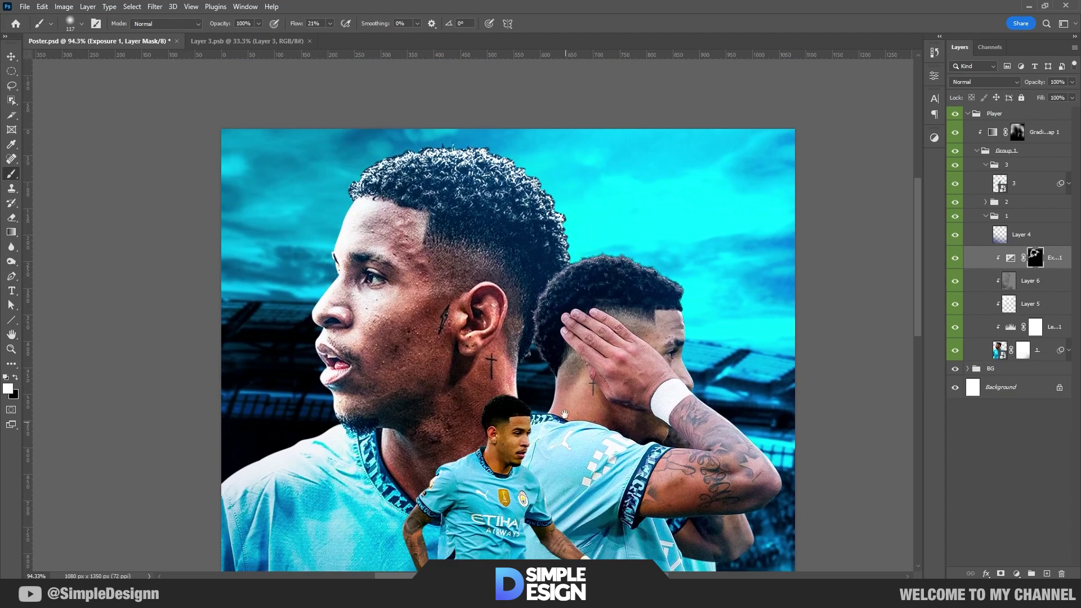
pyautogui.moveTo(422, 291); pyautogui.dragTo(406, 139)
pyautogui.scroll(-1, 259, 428)
pyautogui.scroll(-1, 251, 470)
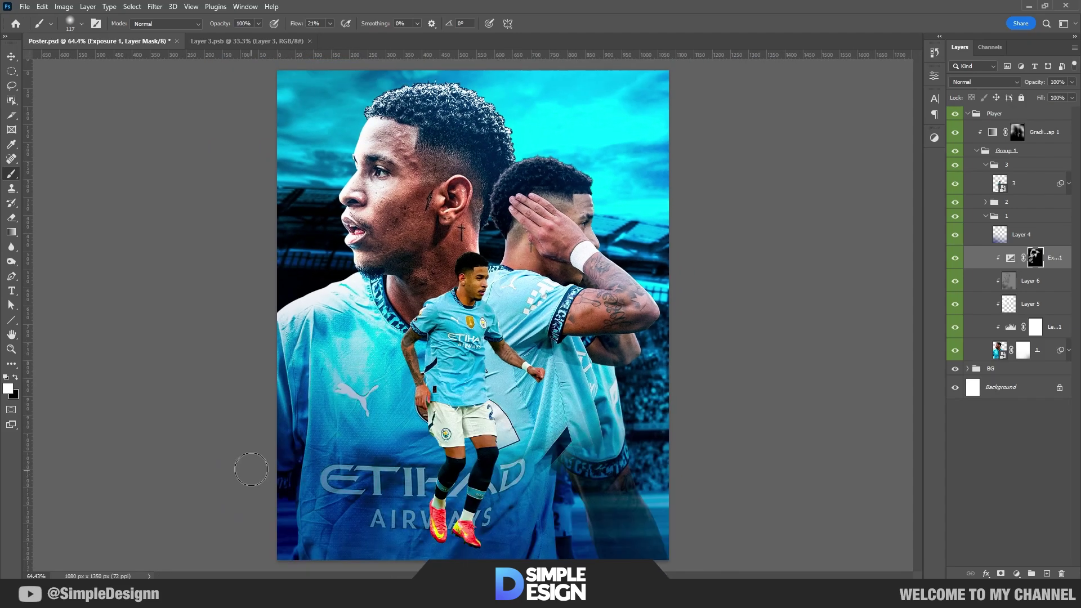
pyautogui.scroll(-1, 648, 406)
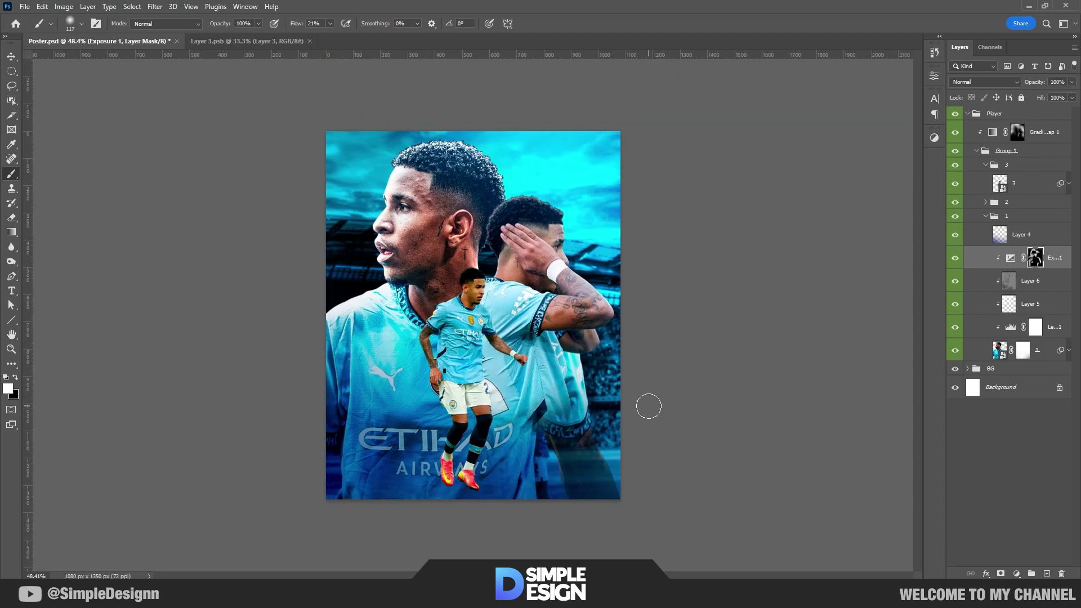
pyautogui.scroll(1, 686, 266)
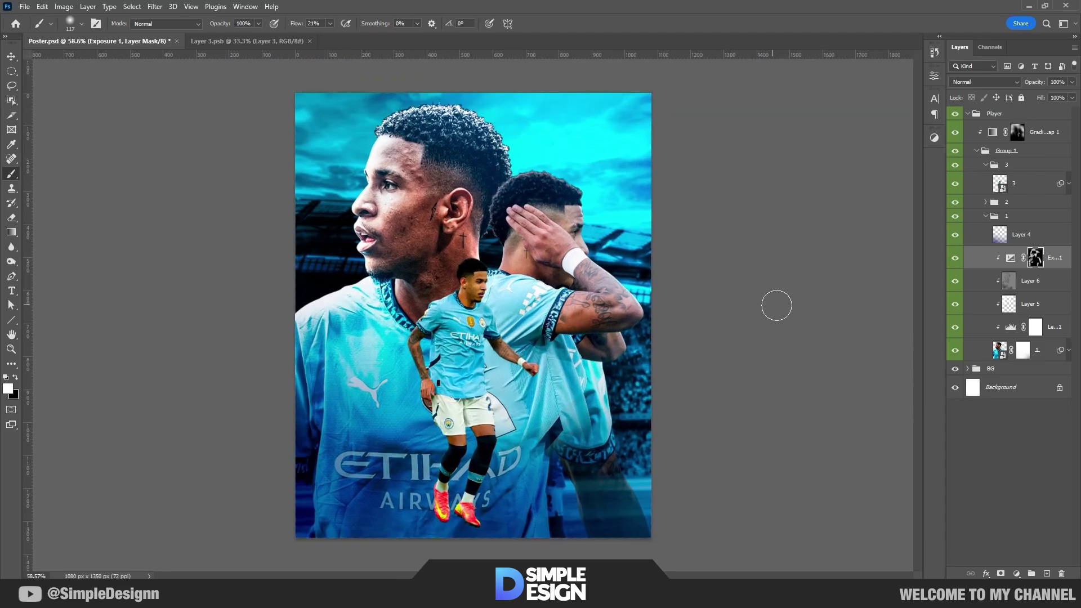
# Brighten the second player in group 2 with a Levels adjustment, moving the white input left
pyautogui.click(987, 216)
pyautogui.click(985, 202)
pyautogui.click(987, 223)
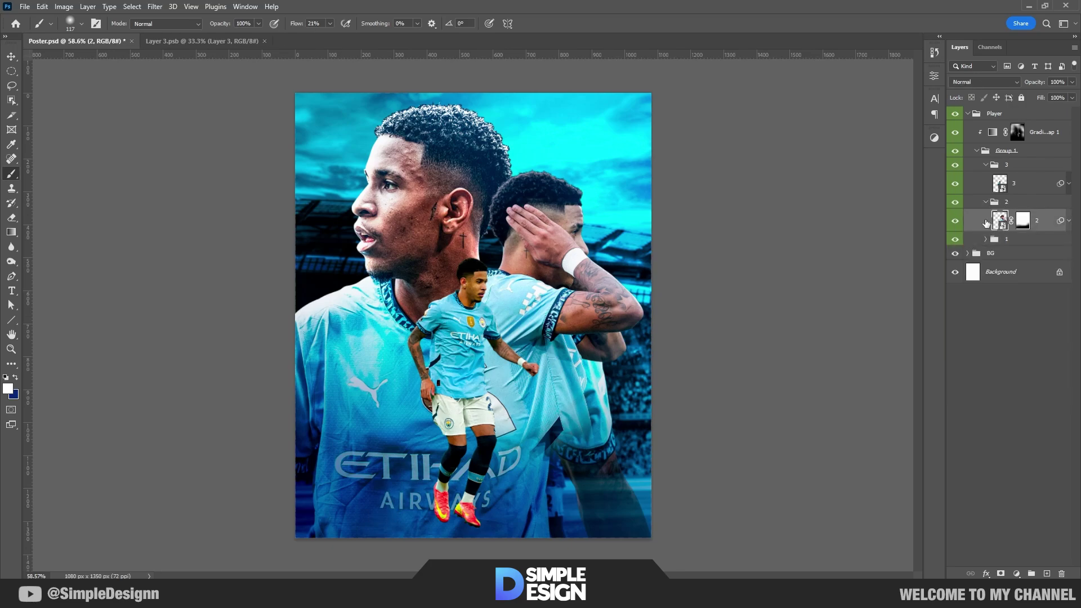
pyautogui.click(1018, 574)
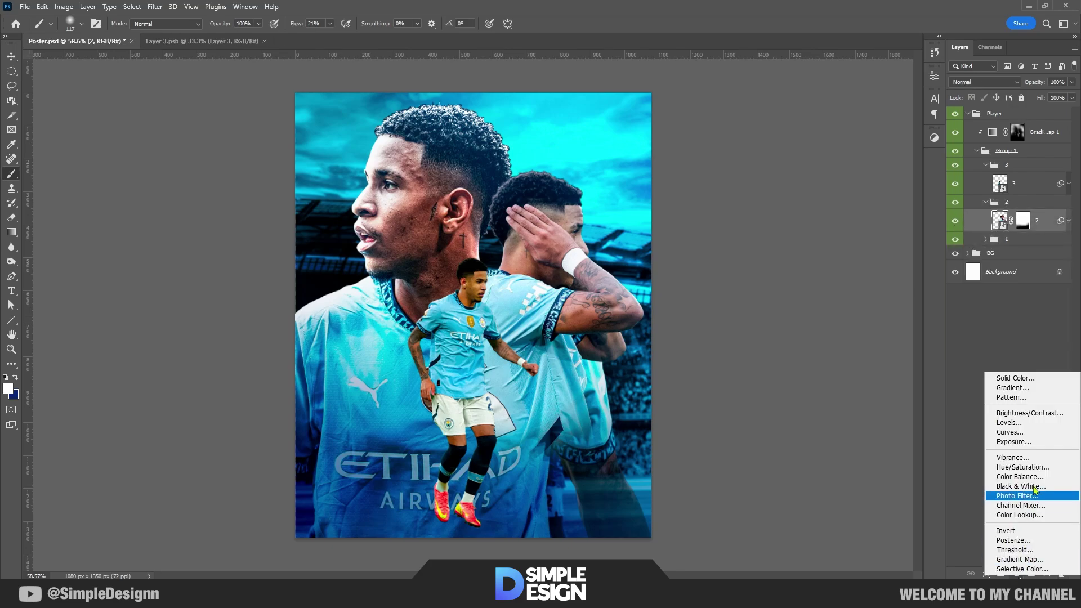
pyautogui.click(1008, 423)
pyautogui.moveTo(909, 192); pyautogui.dragTo(903, 192)
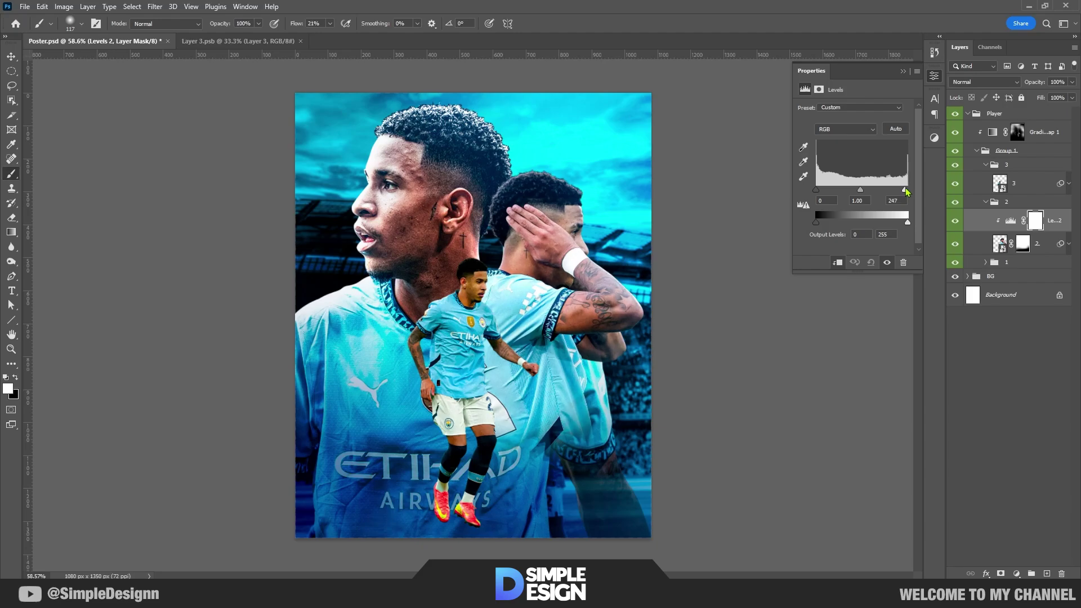
pyautogui.scroll(1, 504, 281)
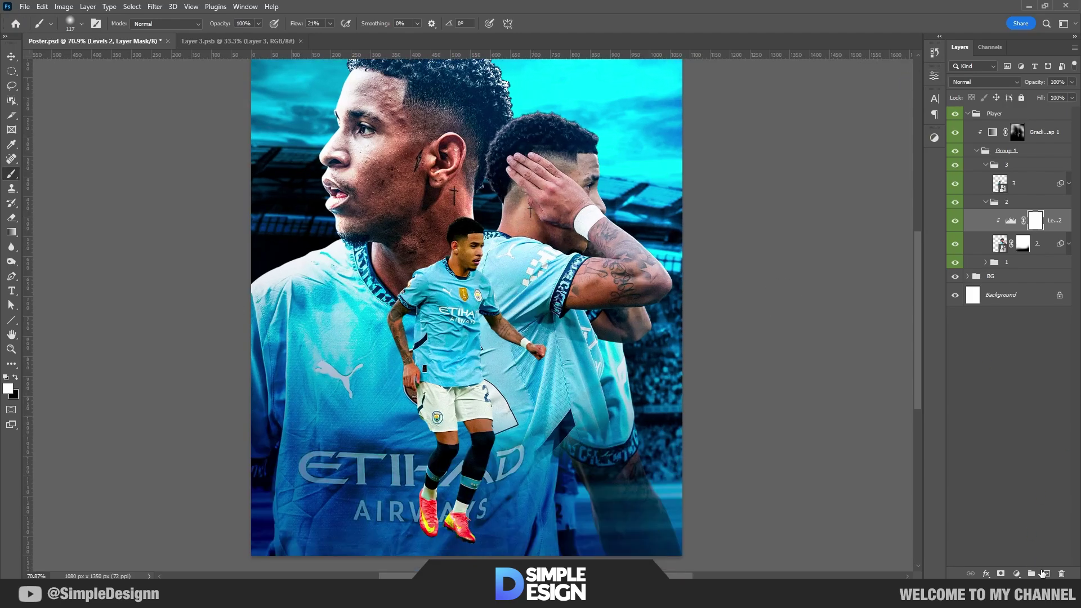
# Add Layer 7 clipped to the second player and set it to Overlay
pyautogui.click(1047, 574)
pyautogui.keyDown('alt'); pyautogui.click(1039, 232); pyautogui.keyUp('alt')
pyautogui.click(999, 83)
pyautogui.click(971, 223)
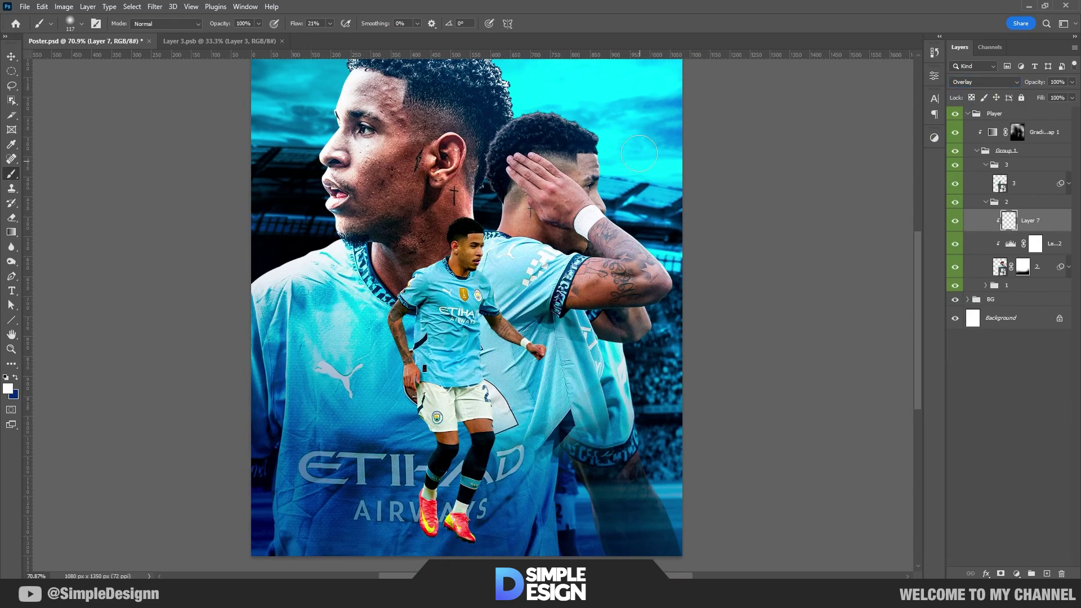
pyautogui.scroll(6, 639, 153)
# Brush soft light over the second player's hair at slightly lower flow, then add clipped Layer 8
pyautogui.press('[')
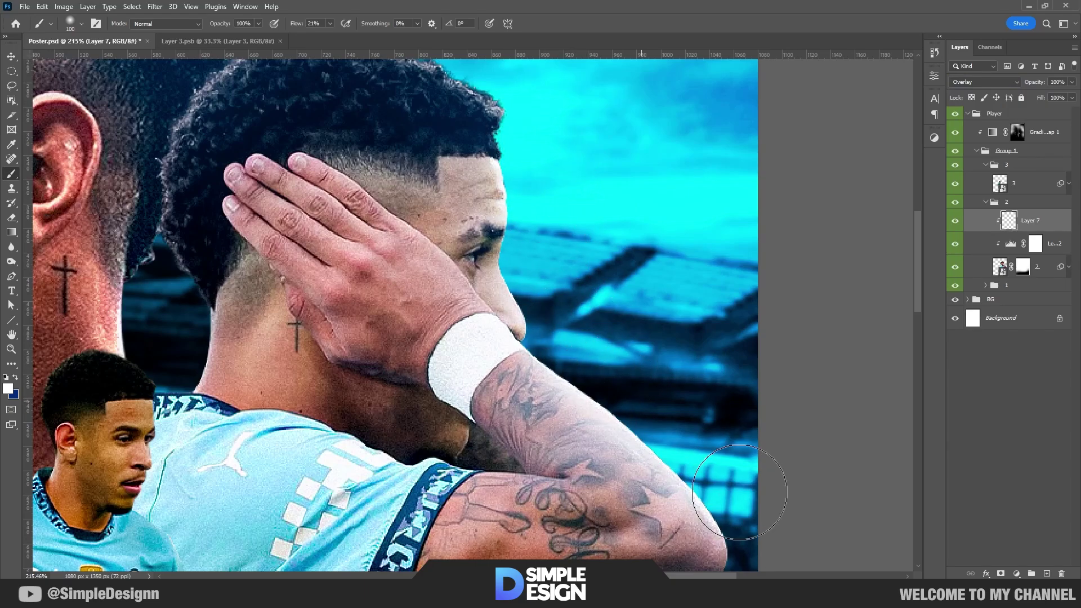
pyautogui.scroll(3, 648, 338)
pyautogui.hscroll(-2, 560, 144)
pyautogui.scroll(3, 507, 225)
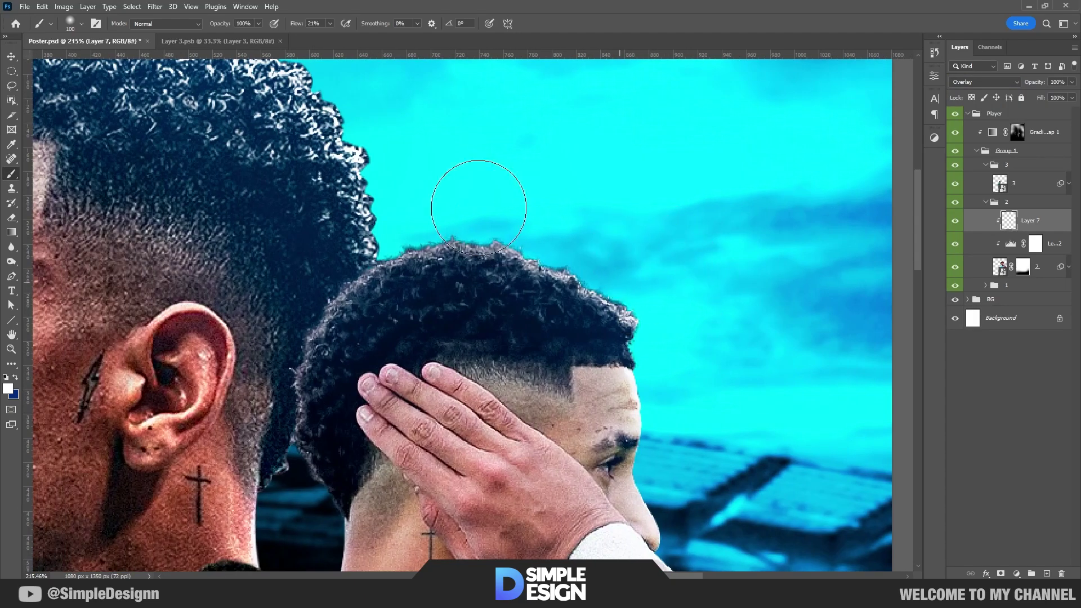
pyautogui.scroll(-1, 561, 340)
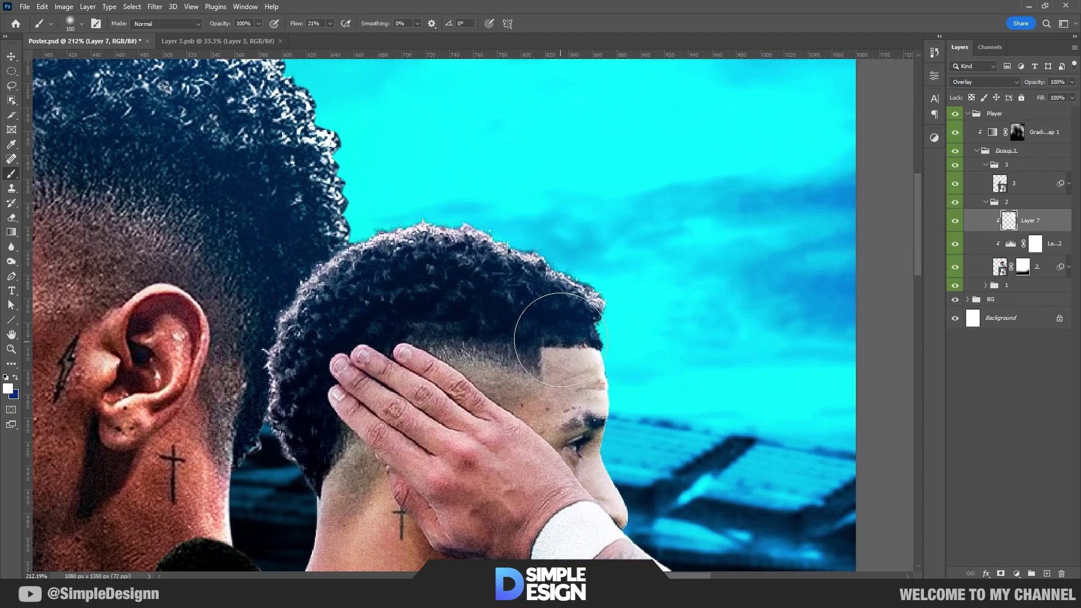
pyautogui.moveTo(293, 23); pyautogui.dragTo(290, 24)
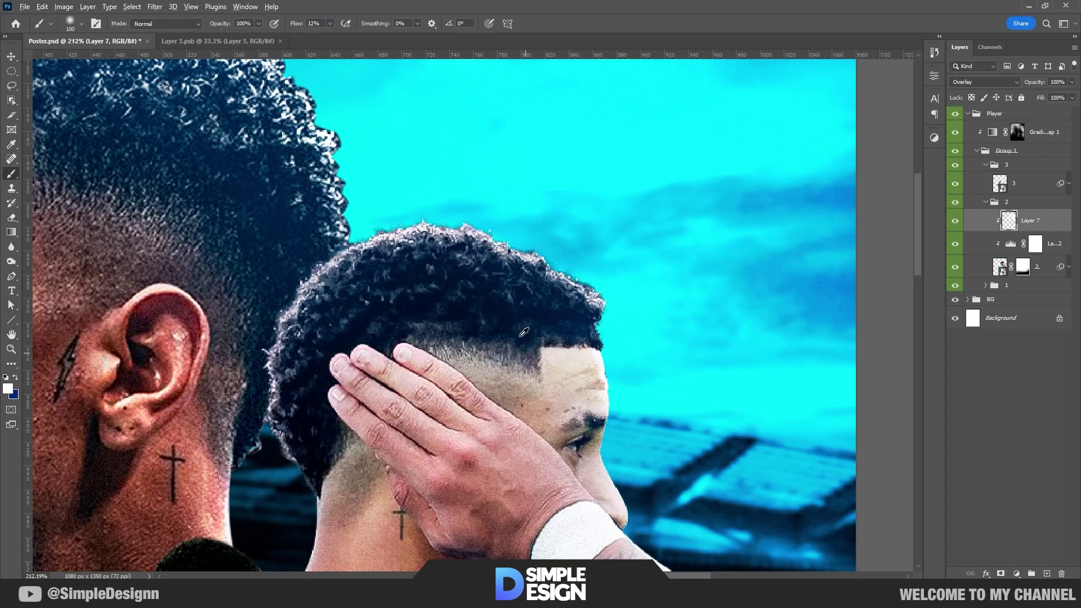
pyautogui.scroll(-3, 362, 314)
pyautogui.scroll(-2, 677, 472)
pyautogui.scroll(-2, 678, 471)
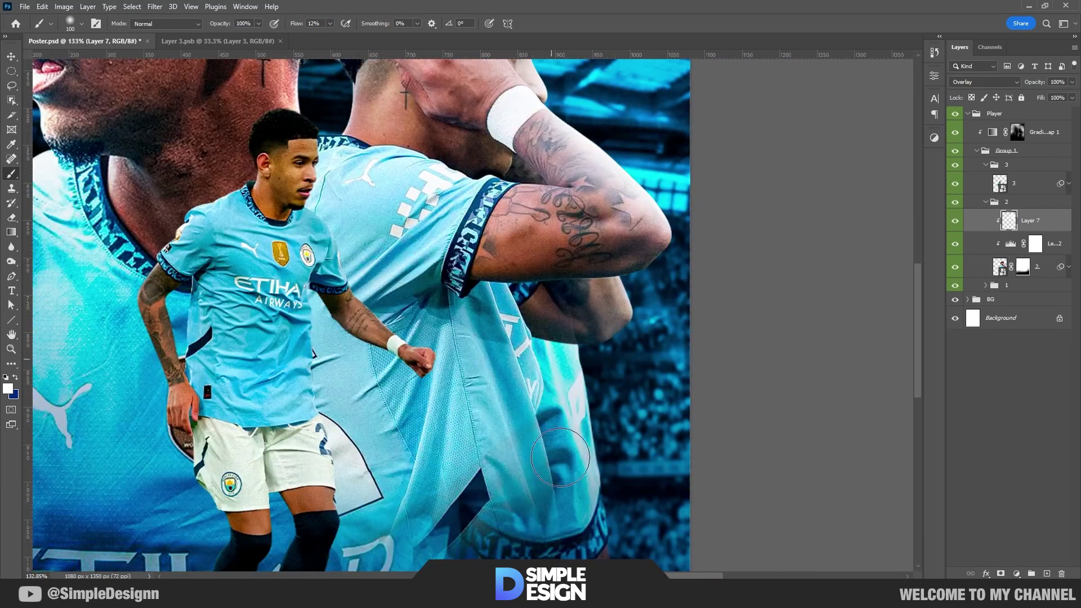
pyautogui.scroll(-2, 494, 279)
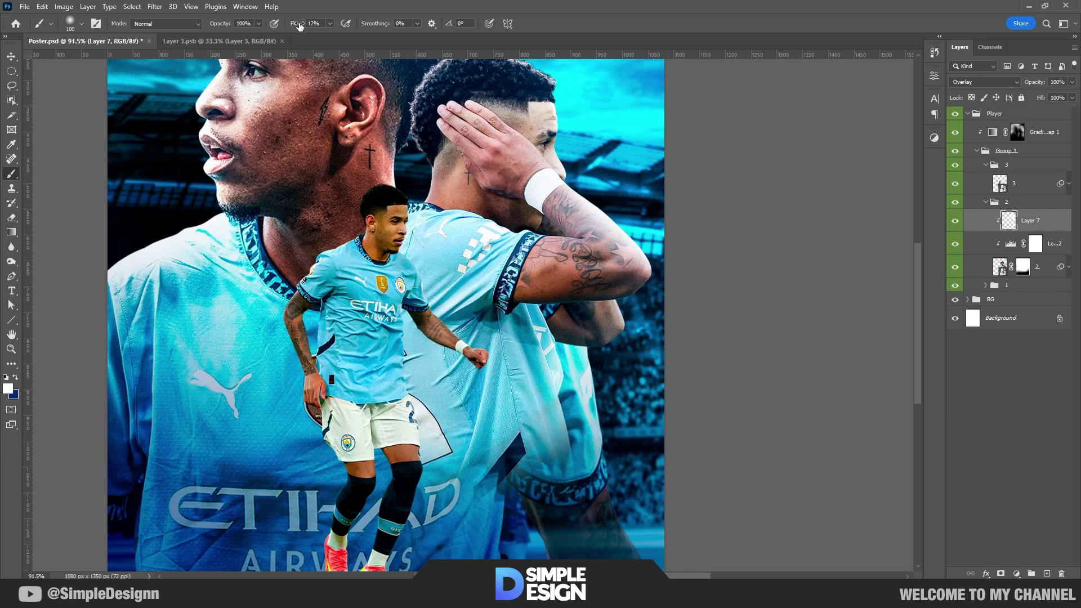
pyautogui.scroll(1, 423, 169)
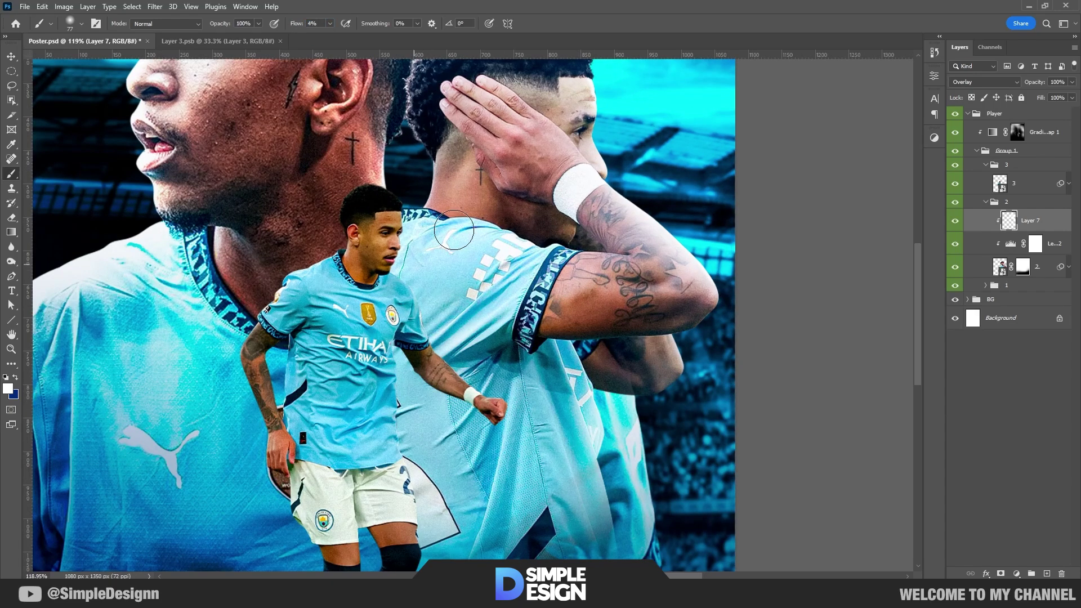
pyautogui.scroll(-1, 583, 162)
pyautogui.scroll(1, 694, 319)
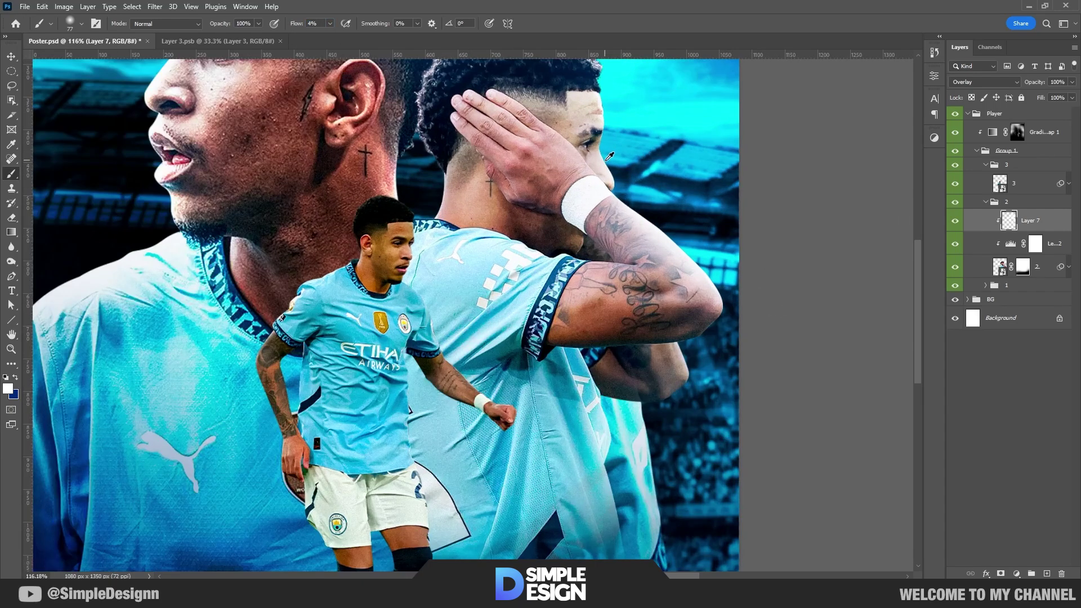
pyautogui.scroll(1, 772, 391)
pyautogui.hotkey('ctrl', 'shift', 'alt', 'n')
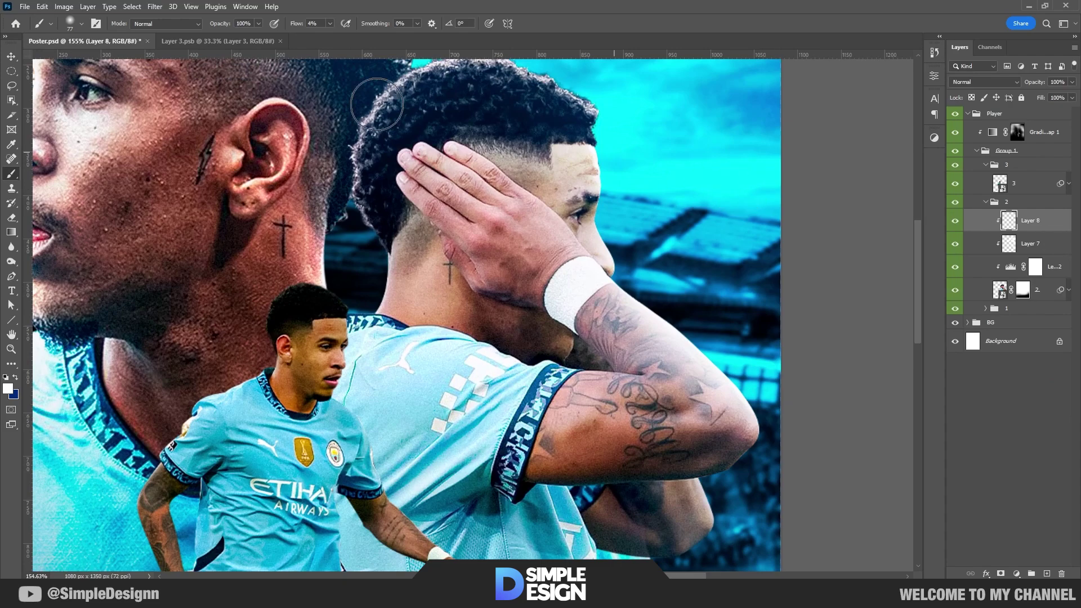
# Fill Layer 8 with 50% gray and set it to Overlay blending
pyautogui.click(42, 6)
pyautogui.click(61, 179)
pyautogui.click(610, 158)
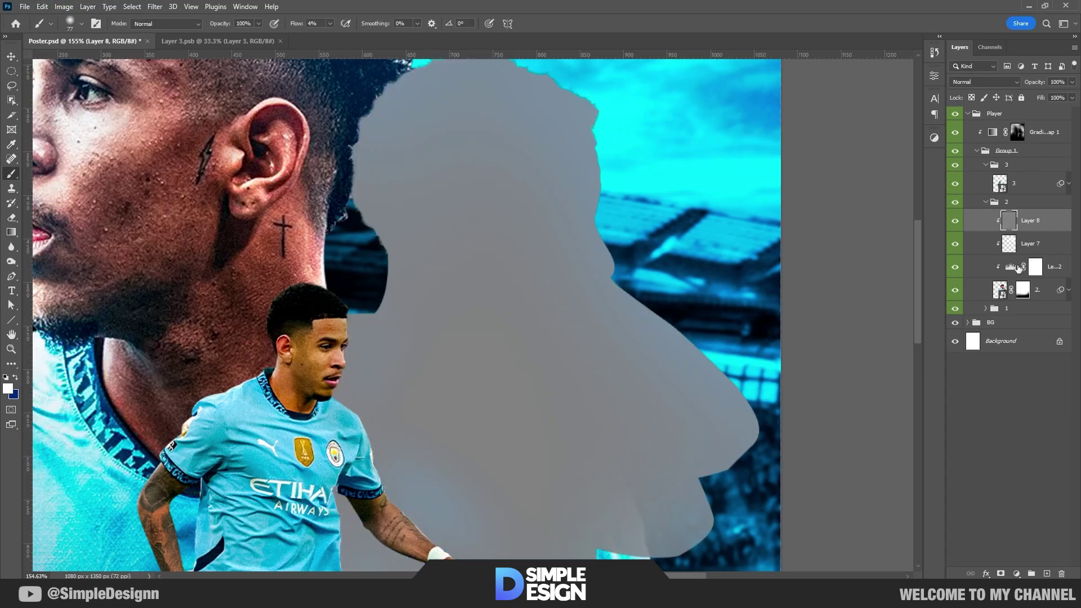
pyautogui.click(985, 81)
pyautogui.click(964, 219)
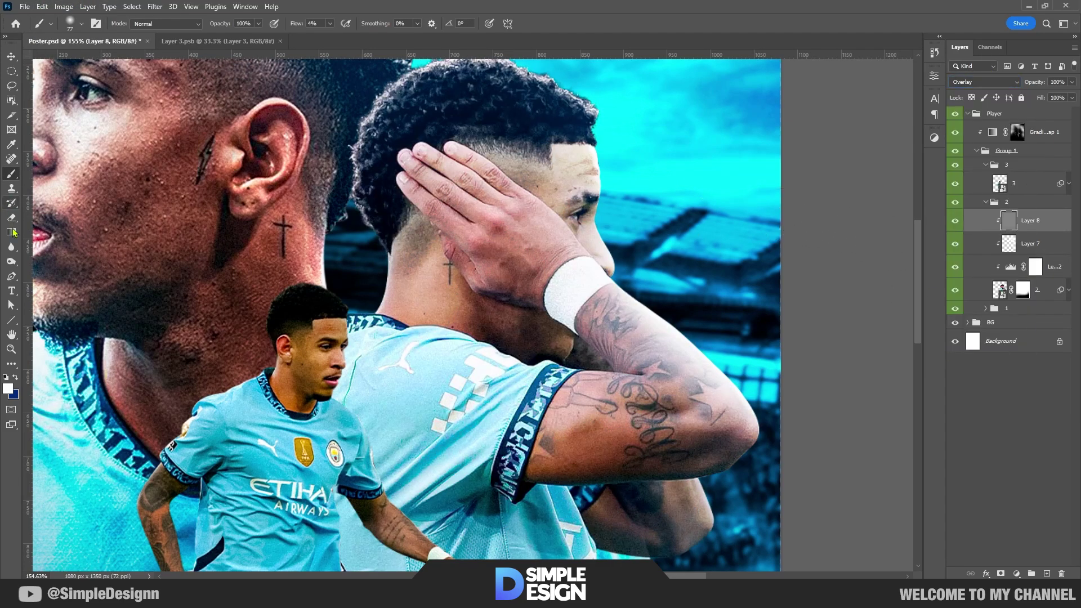
# Burn darker shadows onto the second player's hand and neck
pyautogui.click(11, 261)
pyautogui.scroll(5, 554, 217)
pyautogui.moveTo(495, 220); pyautogui.dragTo(450, 304)
pyautogui.moveTo(428, 225); pyautogui.dragTo(473, 264)
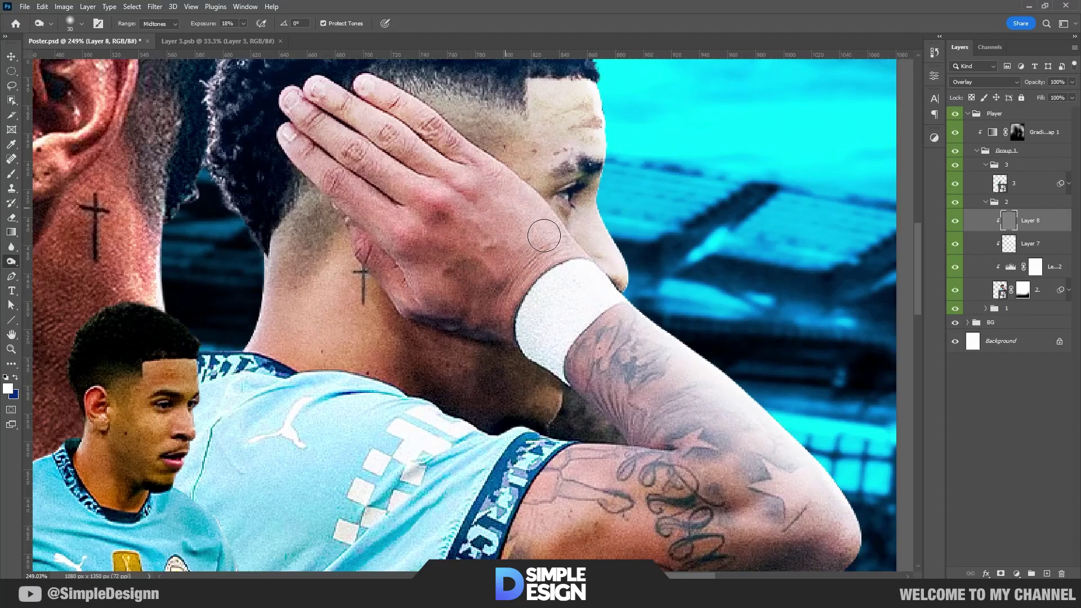
pyautogui.moveTo(535, 236); pyautogui.dragTo(597, 169)
pyautogui.moveTo(611, 208); pyautogui.dragTo(622, 290)
pyautogui.moveTo(445, 174); pyautogui.dragTo(552, 161)
pyautogui.moveTo(346, 254); pyautogui.dragTo(316, 360)
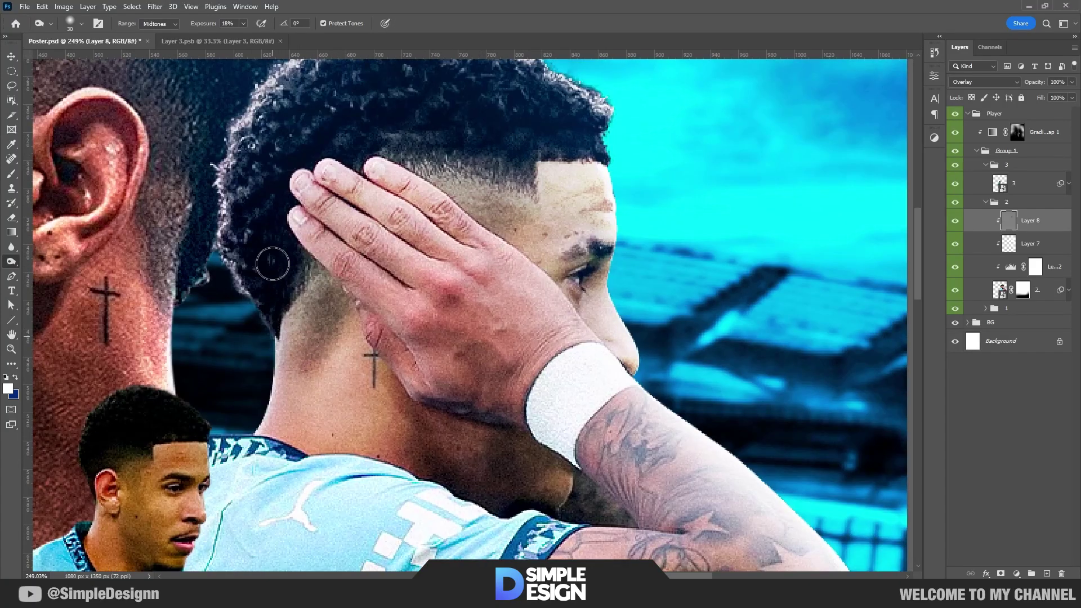
# Burn deeper shading into the middle player's shirt for more depth
pyautogui.scroll(-2, 326, 105)
pyautogui.scroll(-2, 507, 304)
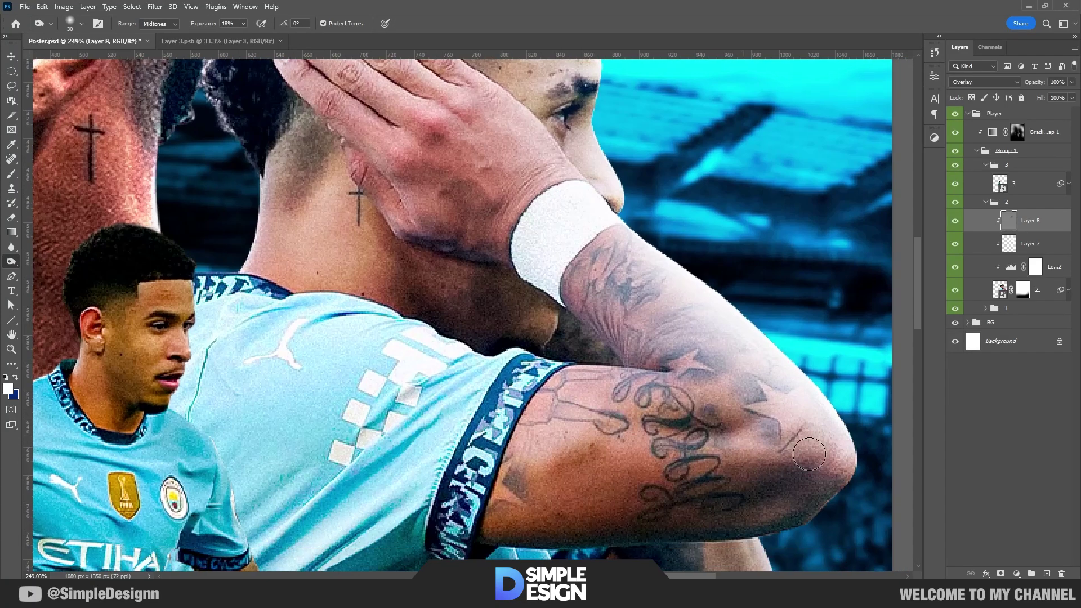
pyautogui.scroll(-2, 560, 458)
pyautogui.scroll(-1, 619, 397)
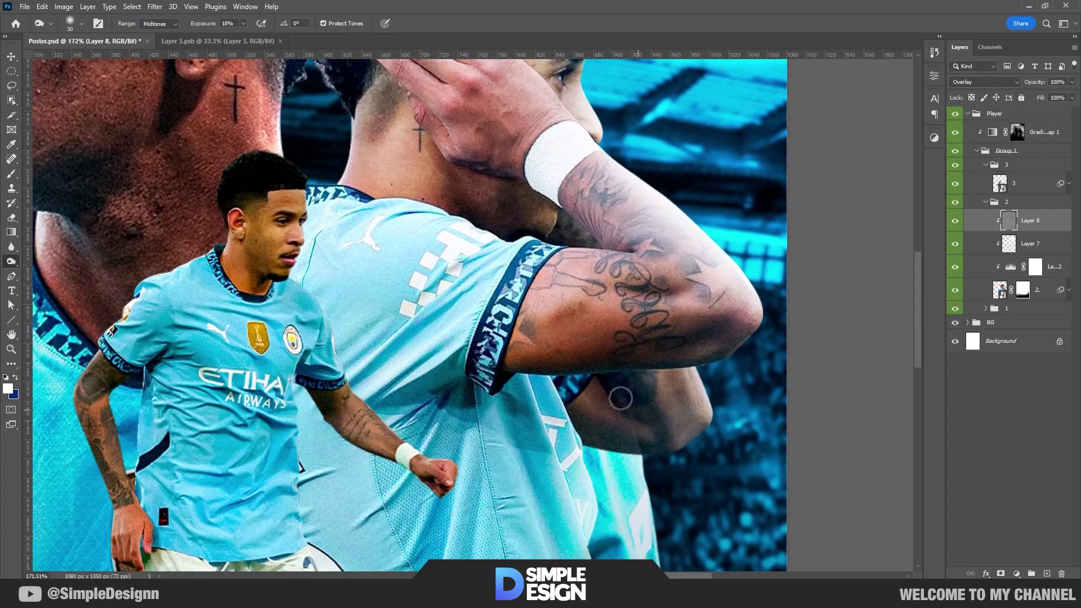
pyautogui.moveTo(528, 499)
pyautogui.mouseDown()
pyautogui.moveTo(411, 492)
pyautogui.moveTo(377, 394)
pyautogui.moveTo(412, 229)
pyautogui.mouseUp()
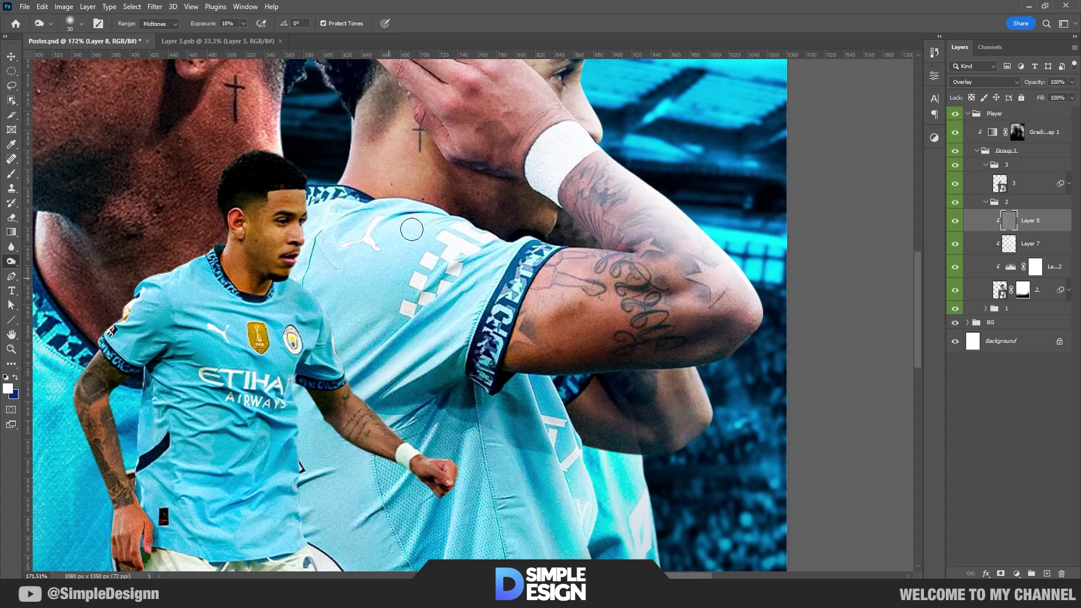
pyautogui.scroll(-1, 541, 237)
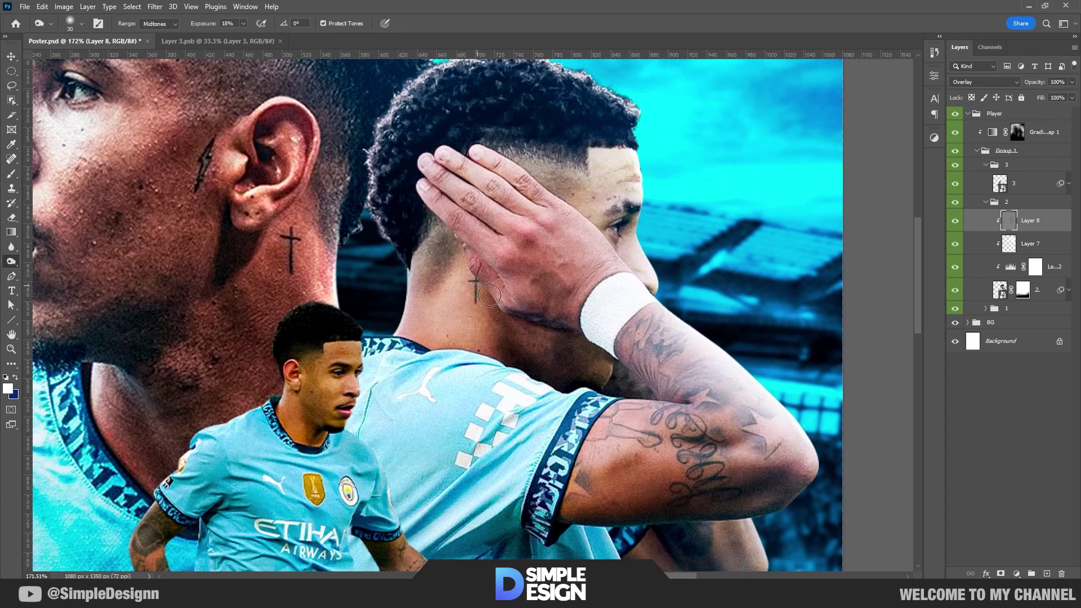
pyautogui.scroll(-1, 597, 239)
pyautogui.scroll(-3, 658, 252)
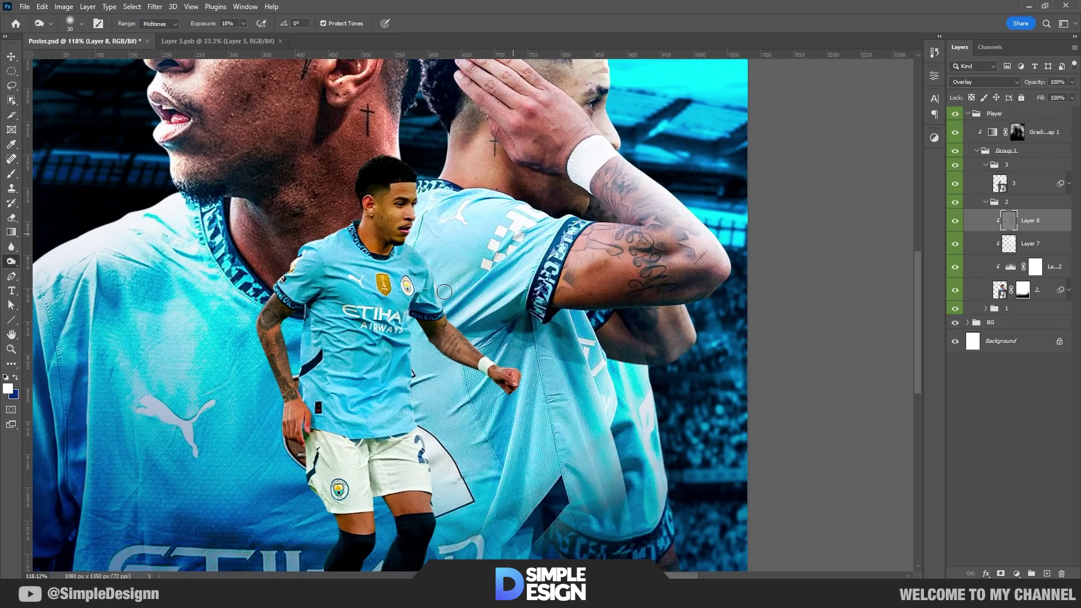
pyautogui.scroll(-1, 552, 391)
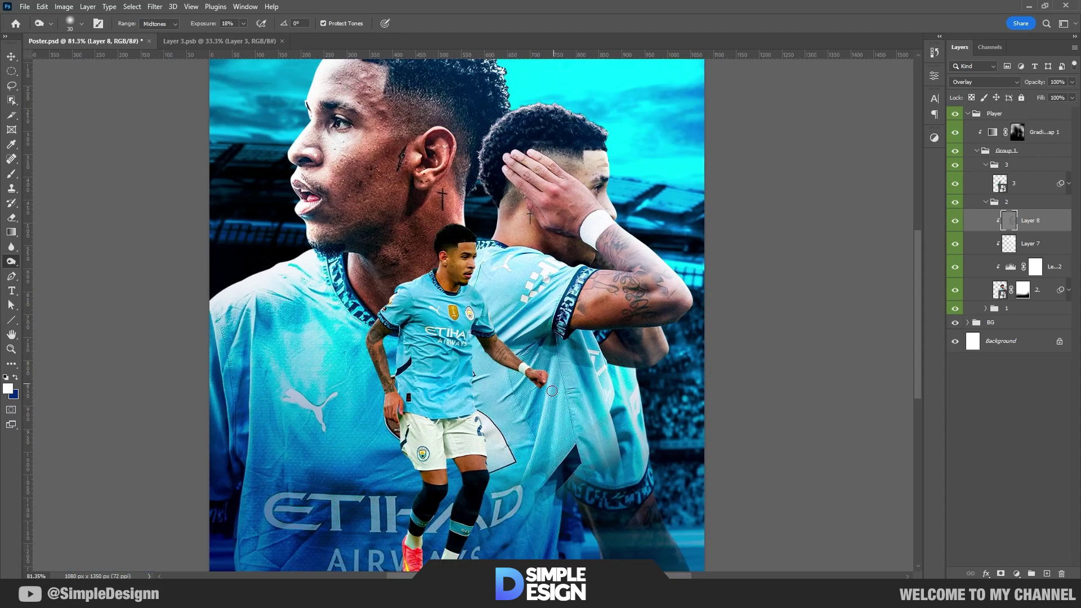
pyautogui.scroll(-1, 542, 304)
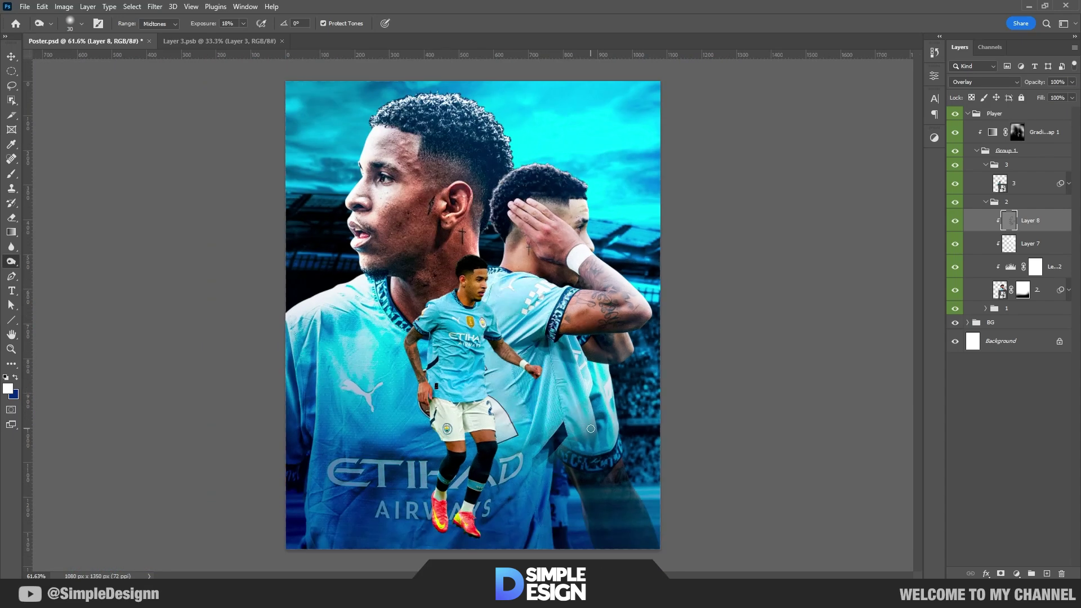
pyautogui.scroll(3, 562, 234)
pyautogui.scroll(1, 476, 236)
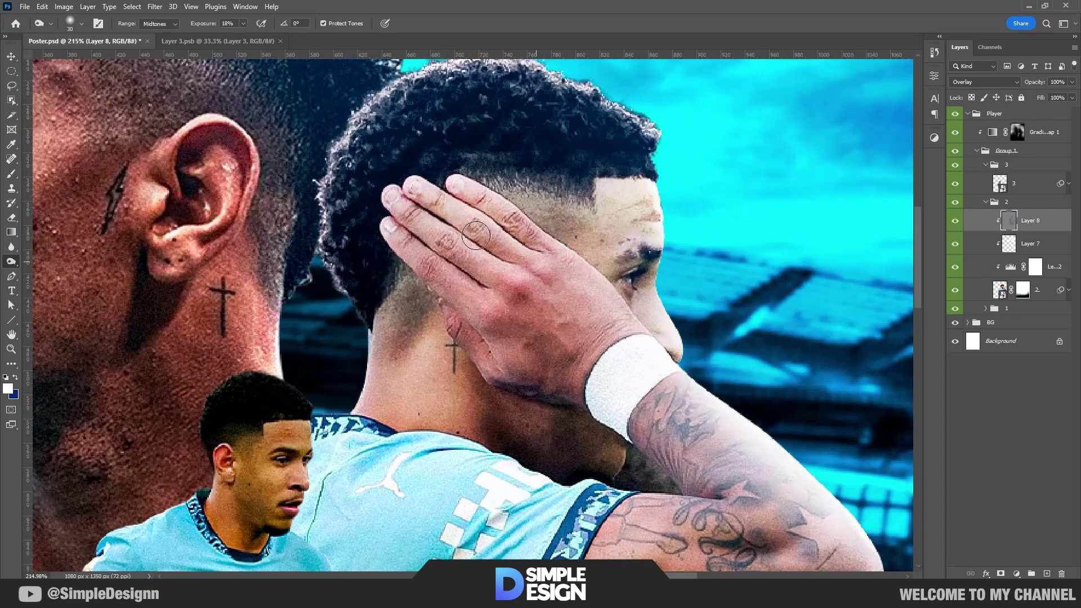
pyautogui.scroll(-3, 618, 358)
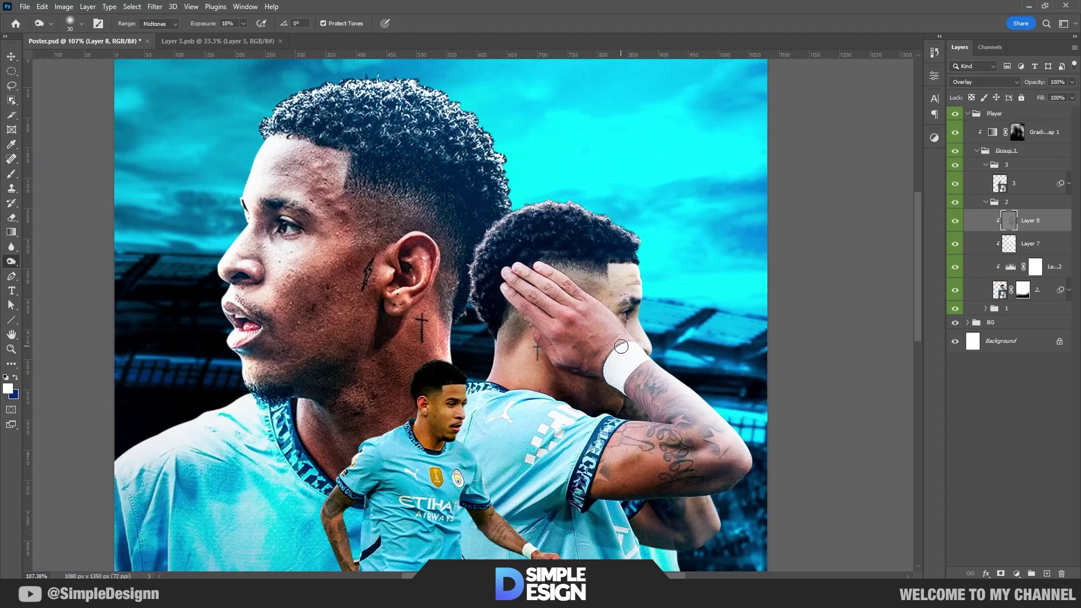
pyautogui.scroll(-1, 618, 358)
pyautogui.scroll(-2, 618, 358)
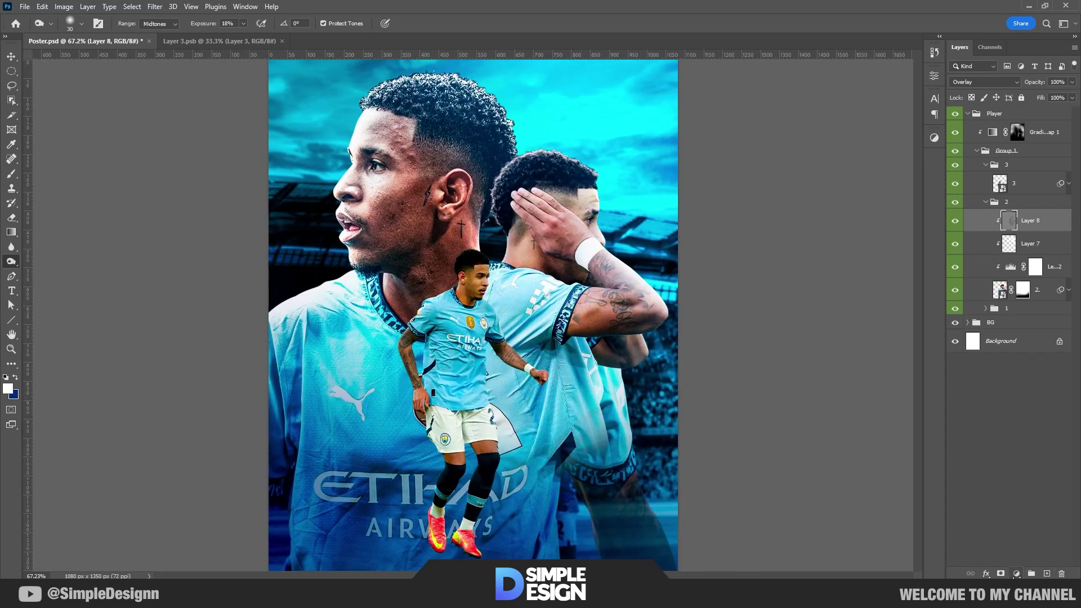
# Add an Exposure adjustment of +0.25 above Layer 8 and invert its mask to black
pyautogui.click(1017, 574)
pyautogui.click(1008, 445)
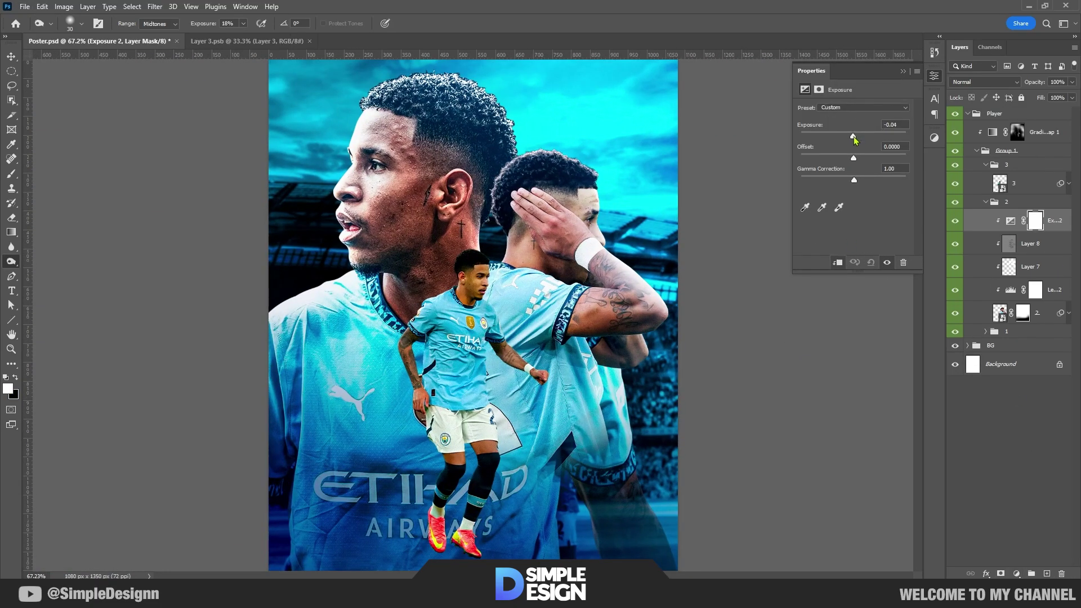
pyautogui.moveTo(854, 137); pyautogui.dragTo(856, 137)
pyautogui.click(903, 71)
pyautogui.hotkey('ctrl', 'i')
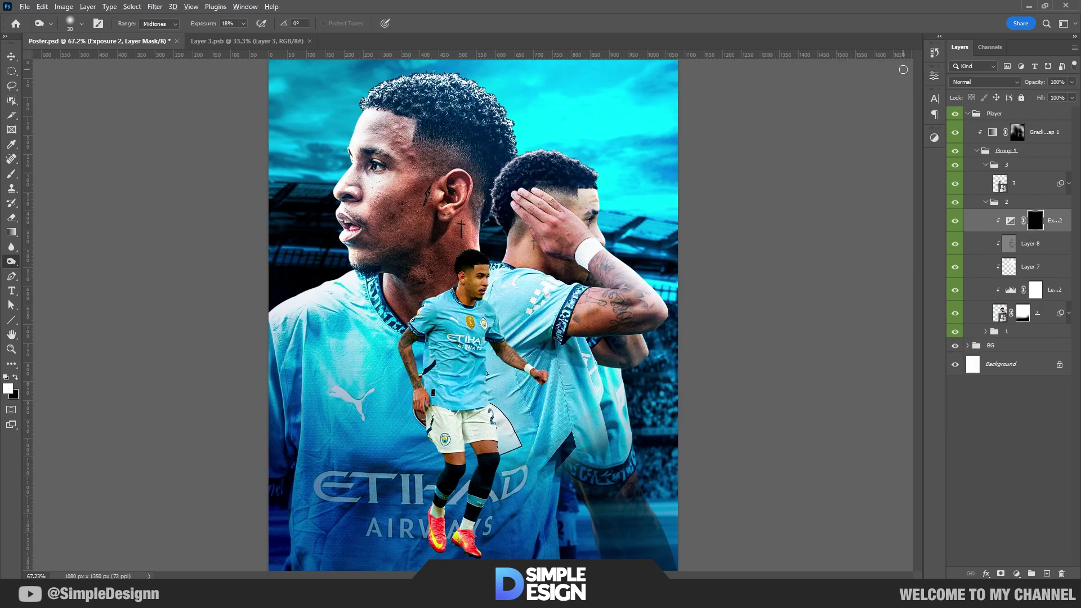
# Paint the exposure back in with an 82 px brush over the player's forearm, then collapse group 2
pyautogui.scroll(4, 533, 183)
pyautogui.press('b')
pyautogui.press(']')
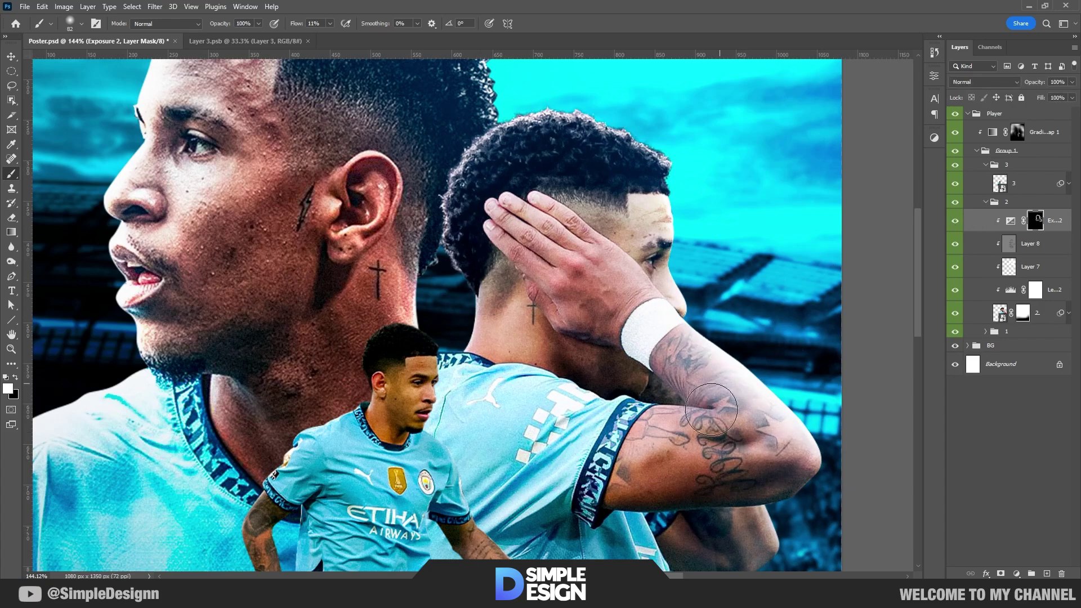
pyautogui.scroll(-4, 733, 386)
pyautogui.hotkey('ctrl', '0')
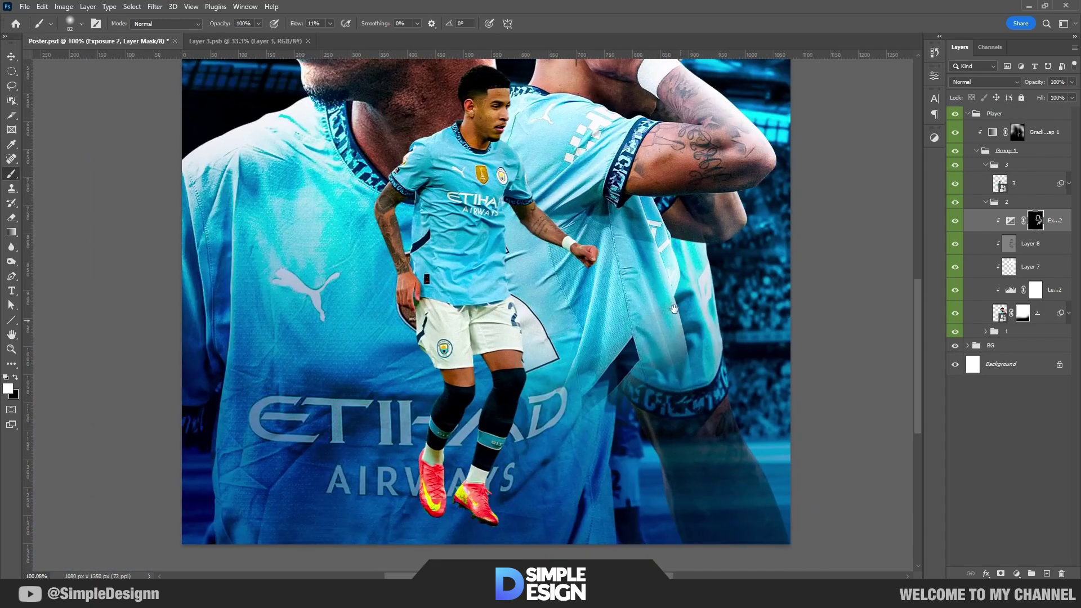
pyautogui.scroll(-3, 549, 315)
pyautogui.scroll(-2, 549, 364)
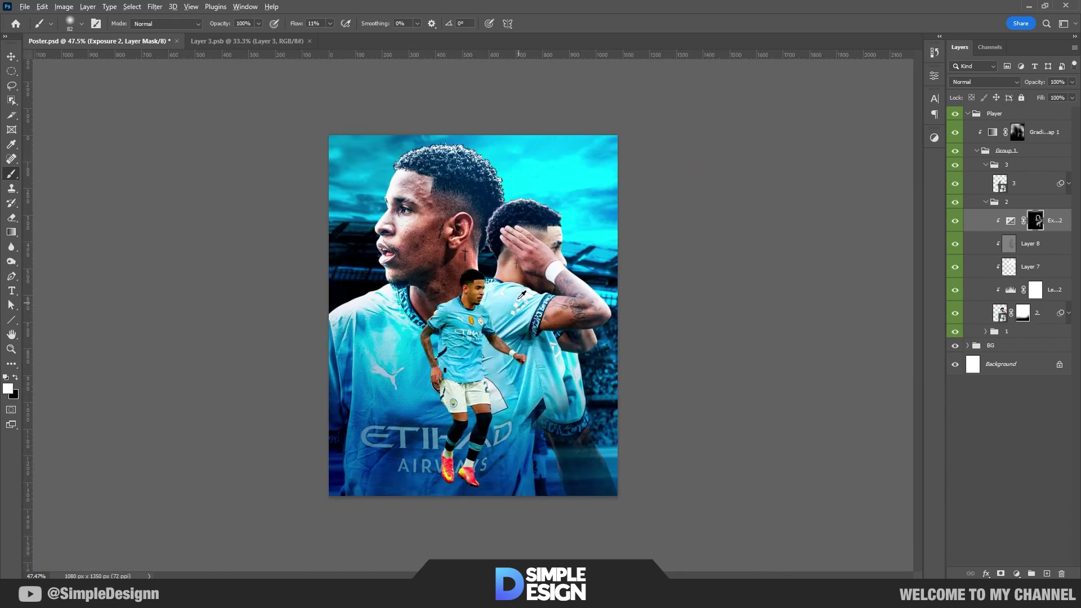
pyautogui.click(985, 203)
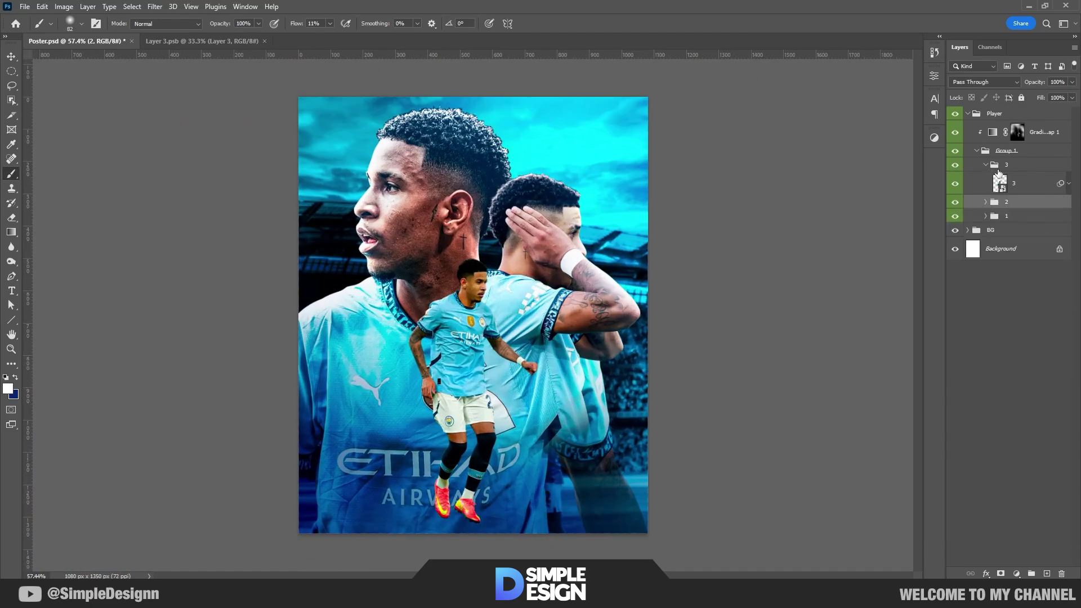
# Add a Levels adjustment clipped to layer 3 with the white input lowered to 239
pyautogui.click(999, 182)
pyautogui.click(1016, 574)
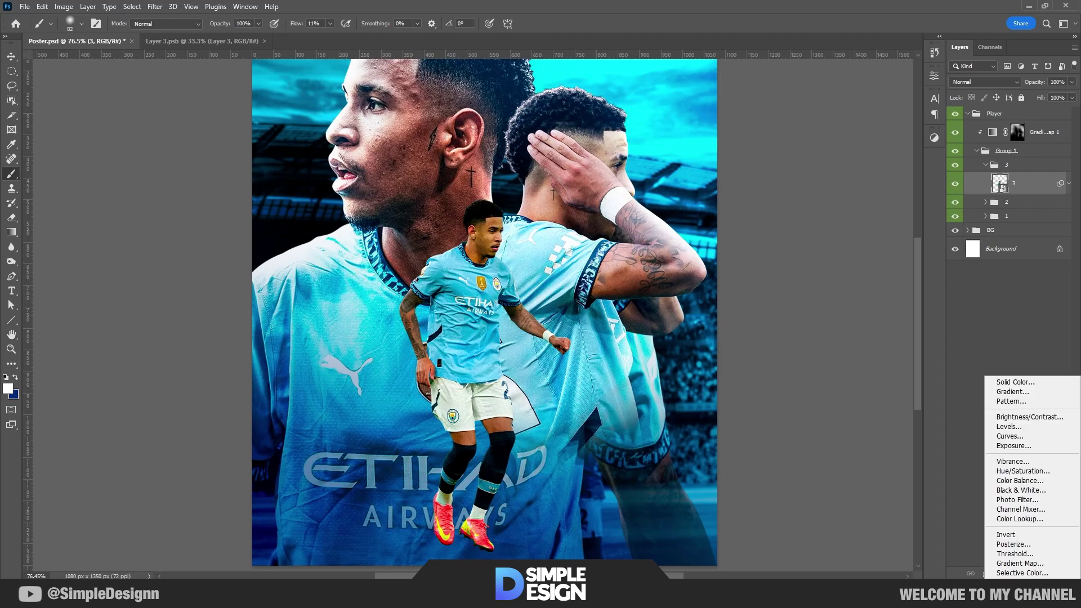
pyautogui.click(1009, 427)
pyautogui.click(838, 262)
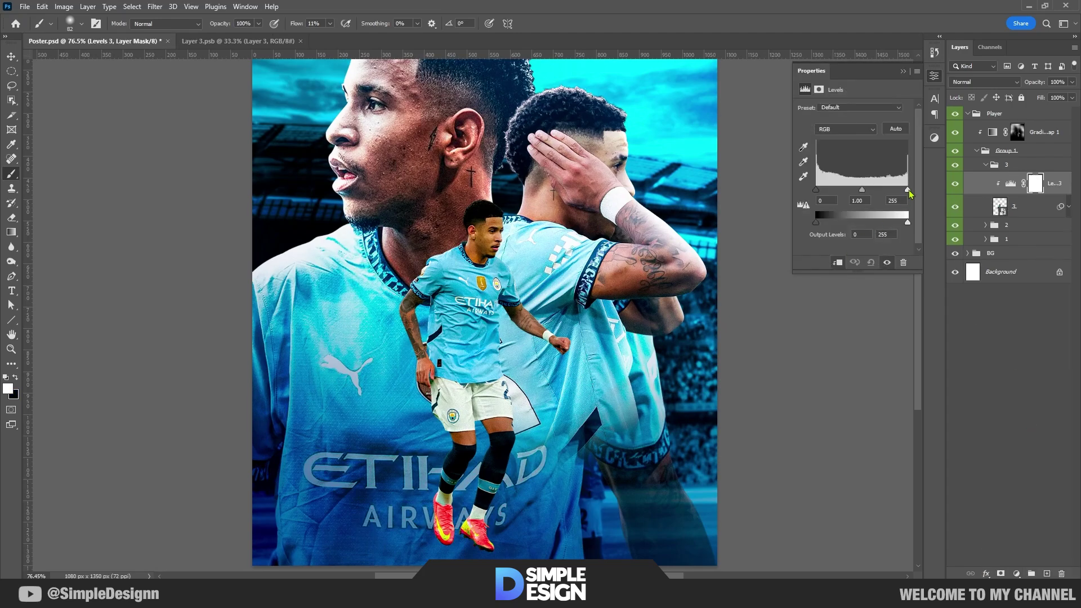
pyautogui.moveTo(908, 190); pyautogui.dragTo(902, 192)
pyautogui.click(904, 71)
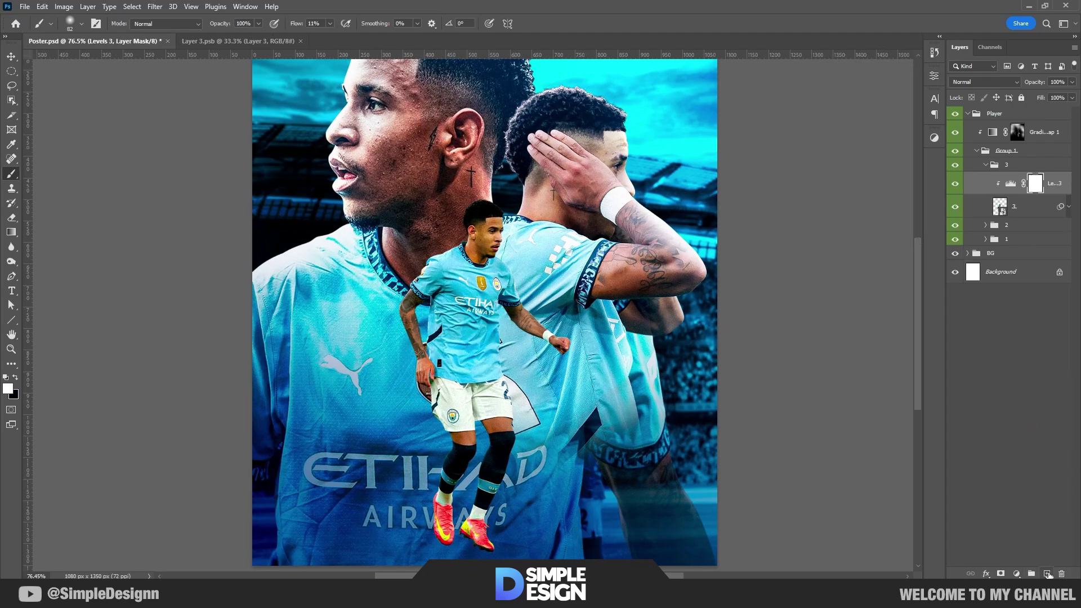
# Create Layer 9 in Overlay blend mode and set the brush flow to 15%
pyautogui.click(1047, 574)
pyautogui.click(985, 81)
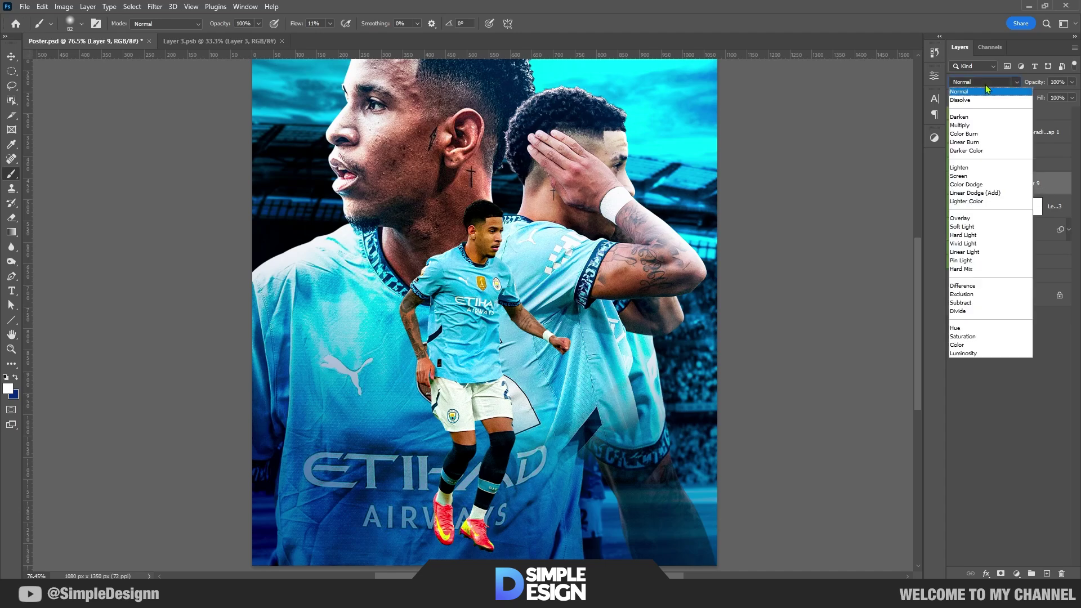
pyautogui.click(974, 218)
pyautogui.scroll(5, 496, 200)
pyautogui.moveTo(296, 28); pyautogui.dragTo(299, 28)
pyautogui.scroll(2, 493, 276)
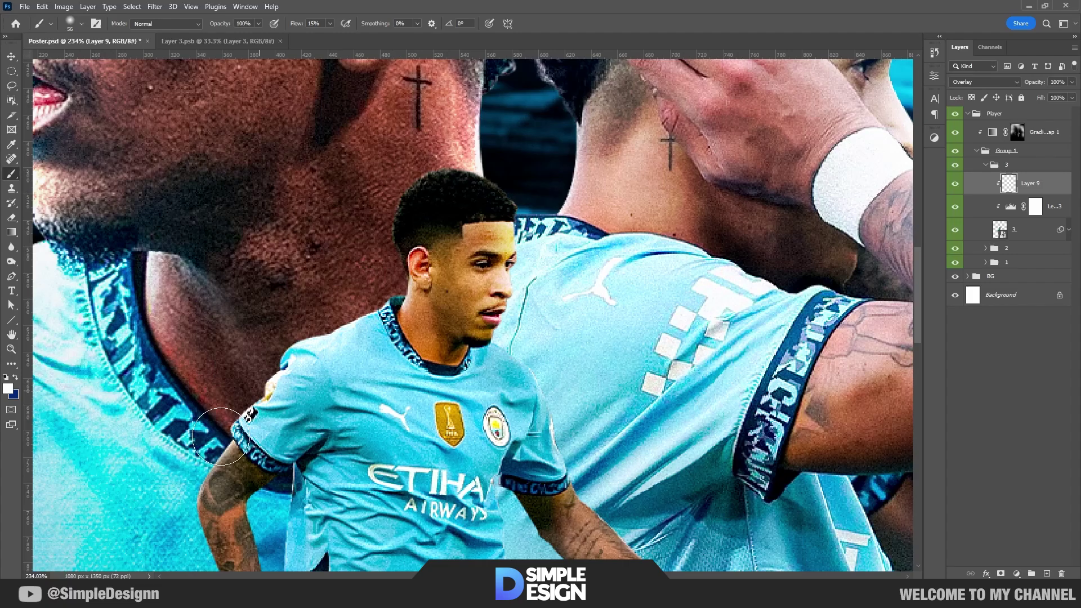
# Paint soft white highlights on the small player's left sleeve, right forearm, hand and torso
pyautogui.moveTo(366, 296); pyautogui.dragTo(524, 42)
pyautogui.moveTo(423, 237); pyautogui.dragTo(445, 192)
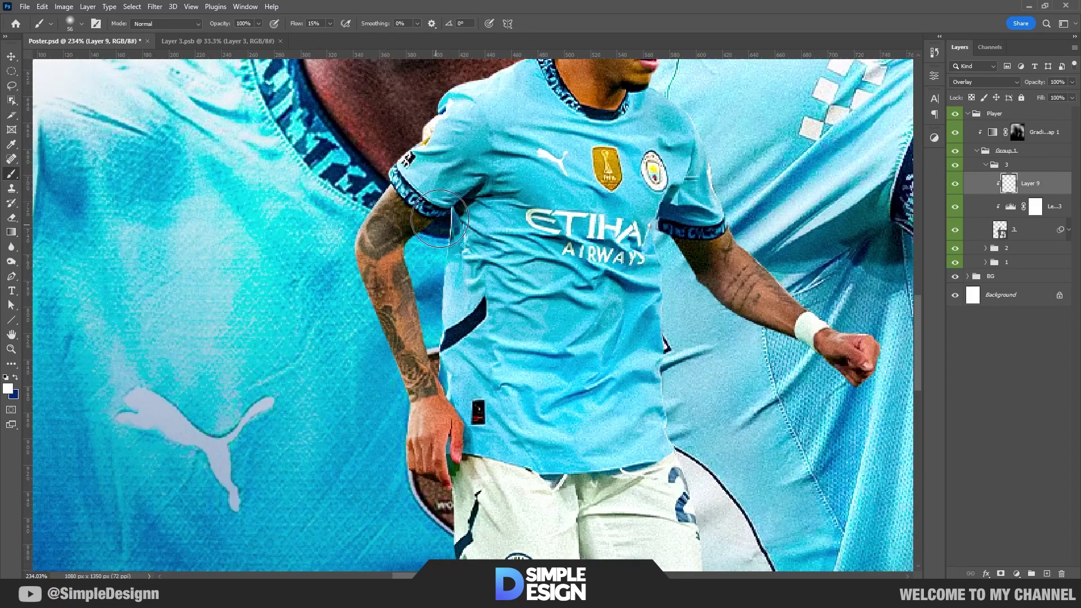
pyautogui.press('[')
pyautogui.press('[')
pyautogui.moveTo(732, 231); pyautogui.dragTo(867, 337)
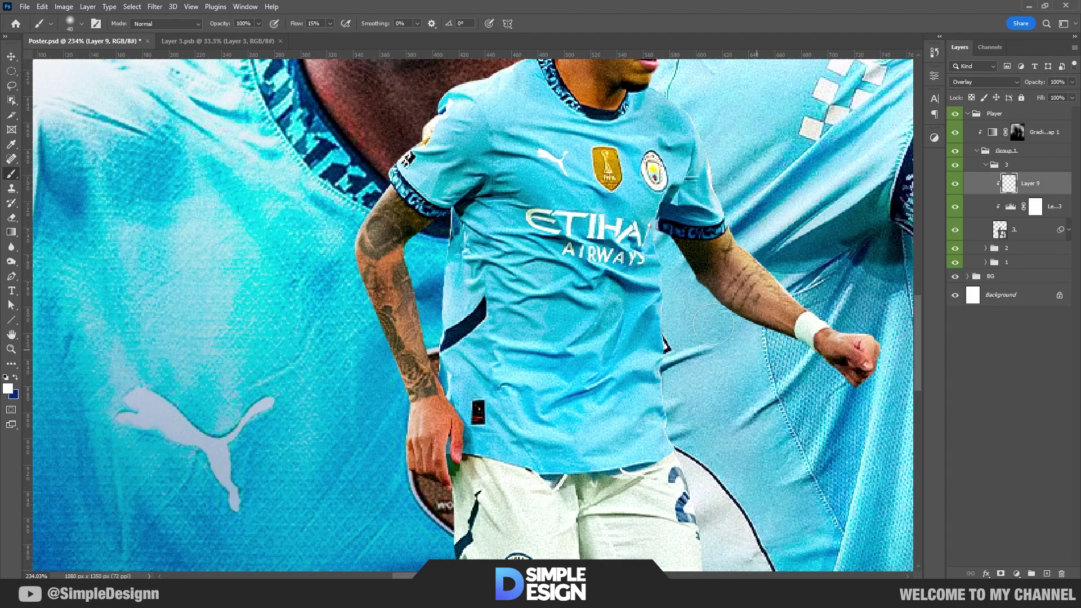
pyautogui.moveTo(710, 281); pyautogui.dragTo(760, 316)
pyautogui.moveTo(664, 316); pyautogui.dragTo(664, 395)
pyautogui.moveTo(670, 338); pyautogui.dragTo(665, 461)
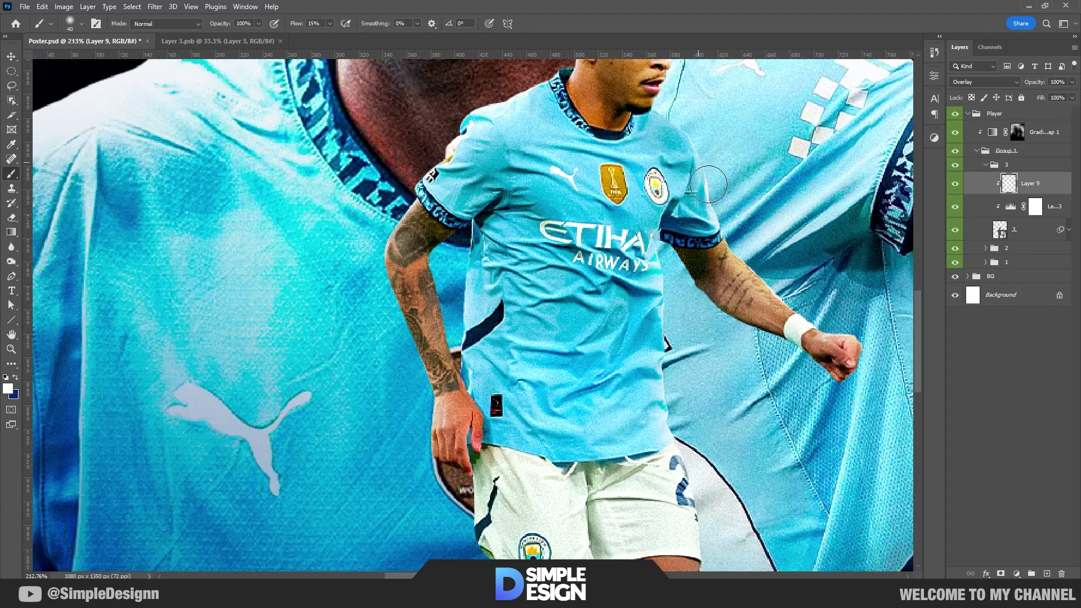
pyautogui.scroll(5, 725, 108)
pyautogui.scroll(-3, 670, 131)
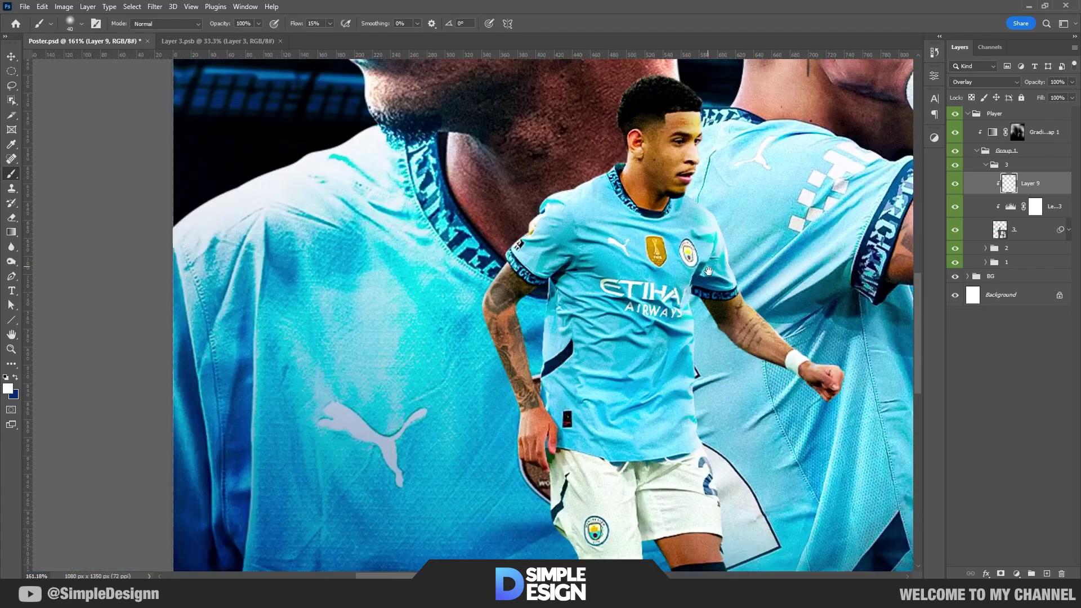
pyautogui.scroll(-3, 704, 304)
pyautogui.scroll(-3, 720, 383)
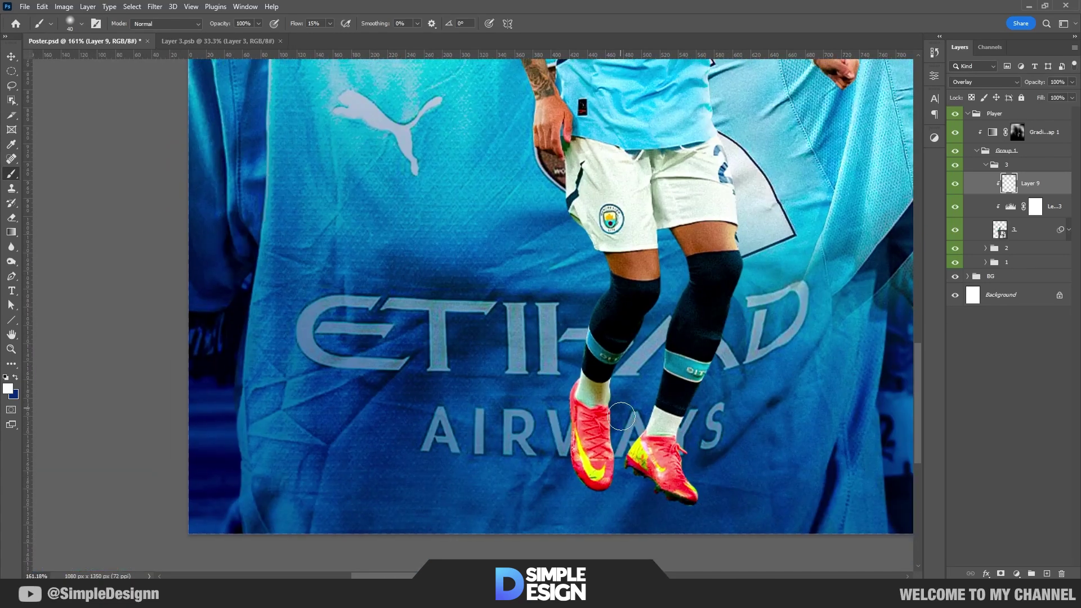
pyautogui.scroll(-2, 599, 267)
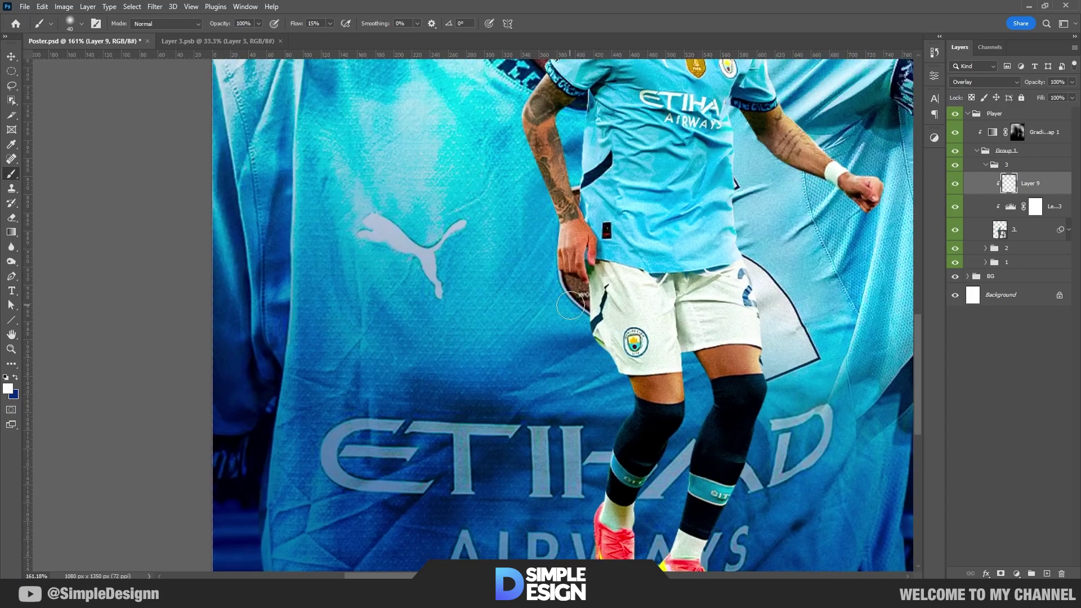
pyautogui.scroll(-2, 699, 313)
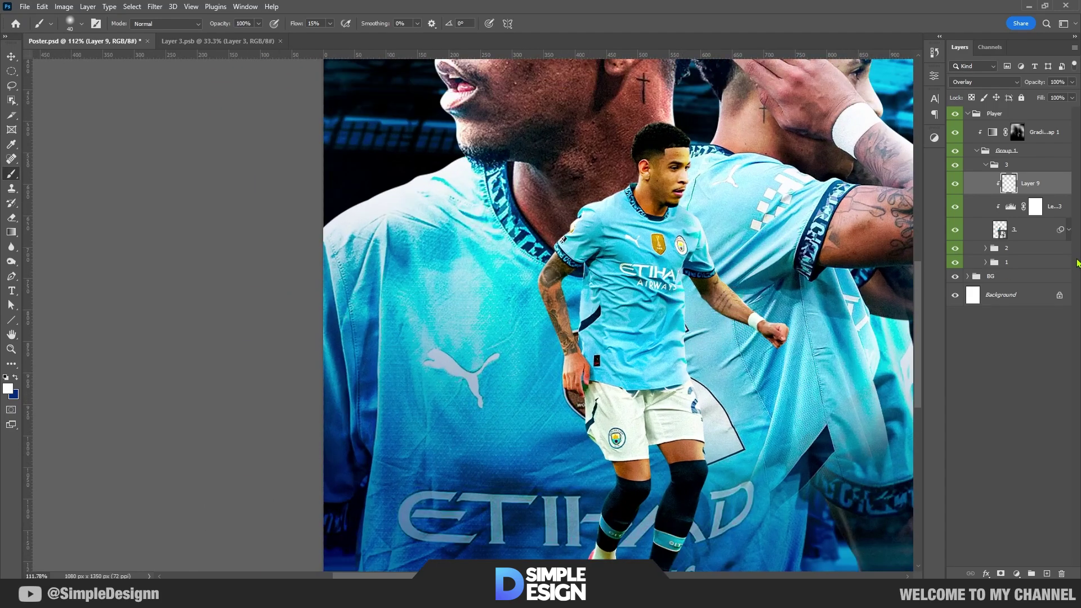
# Add a clipped Selective Color adjustment and reduce yellow in the Yellows range
pyautogui.click(1017, 574)
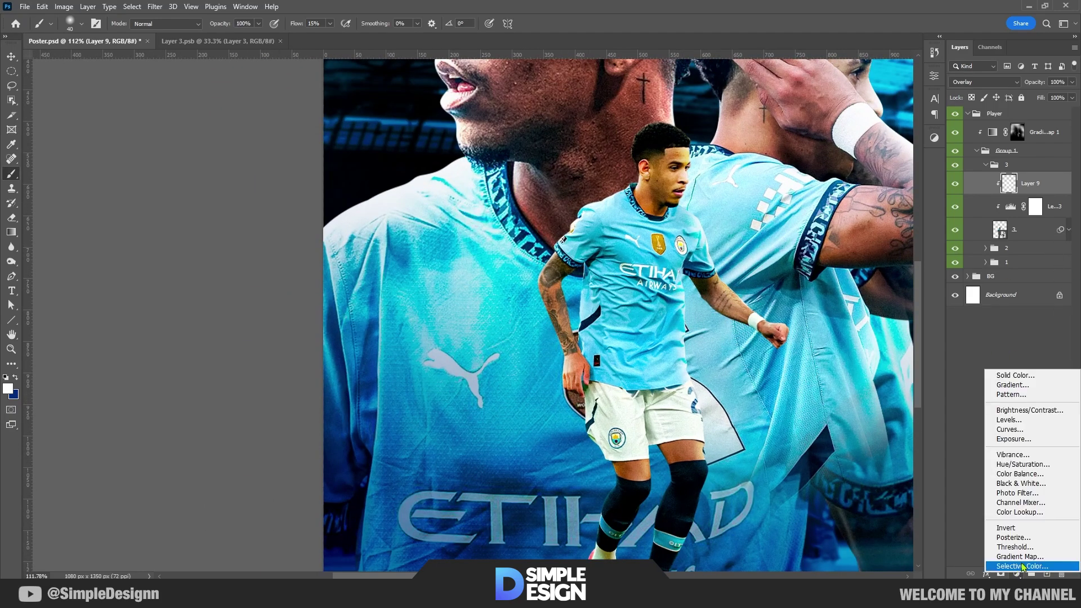
pyautogui.click(838, 263)
pyautogui.click(852, 120)
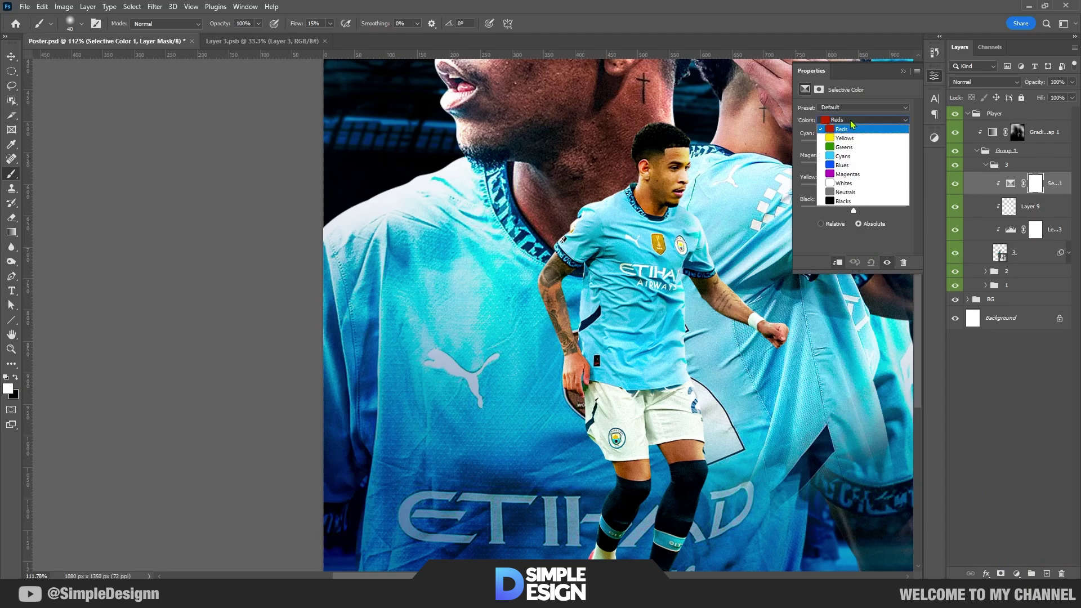
pyautogui.click(859, 138)
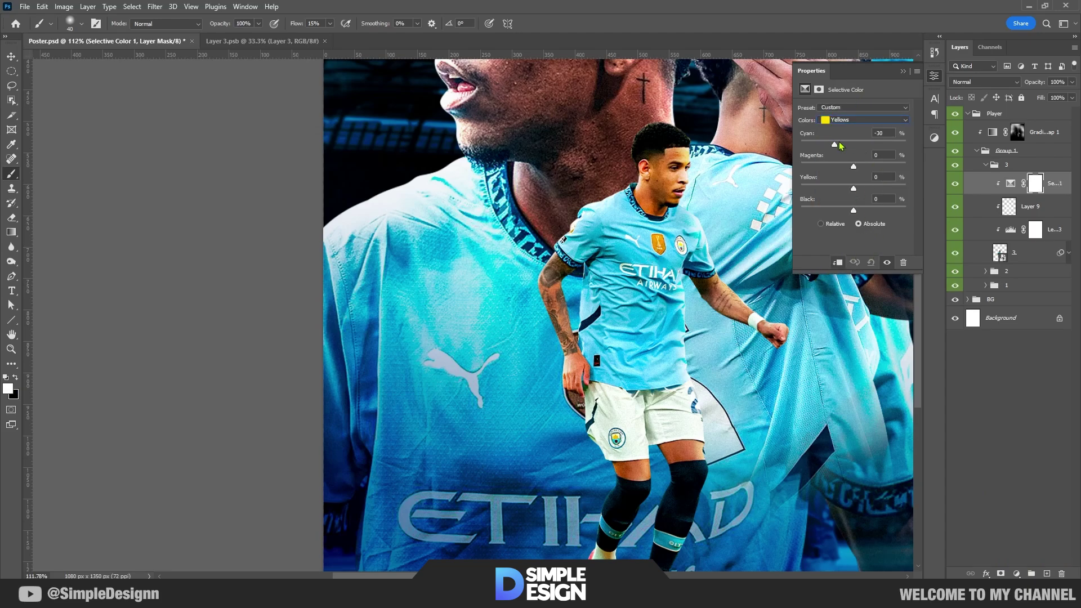
pyautogui.moveTo(848, 166); pyautogui.dragTo(858, 166)
pyautogui.scroll(5, 857, 176)
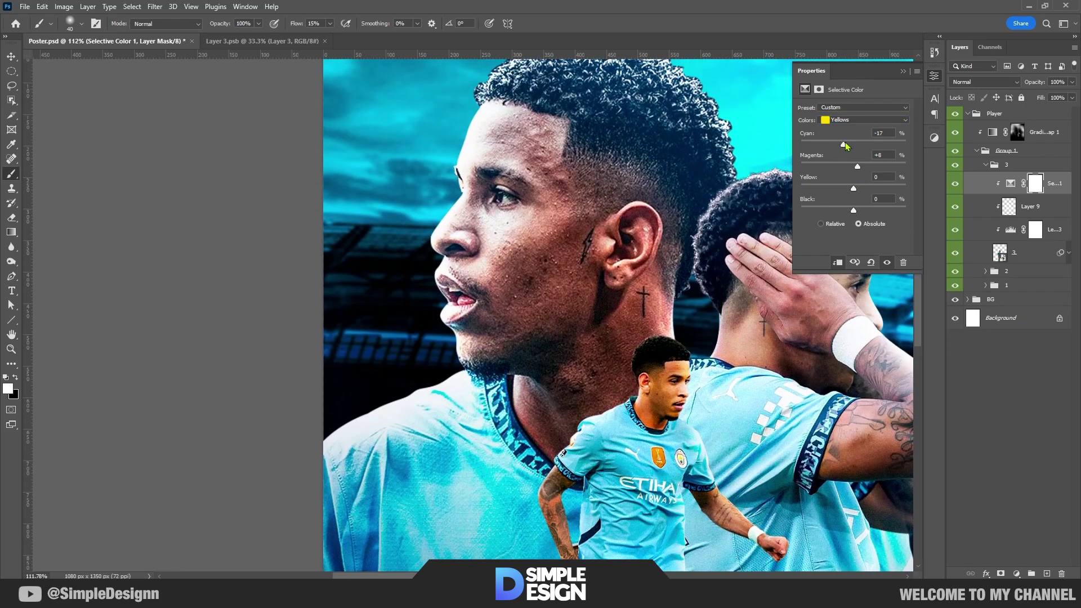
pyautogui.moveTo(829, 190); pyautogui.dragTo(860, 209)
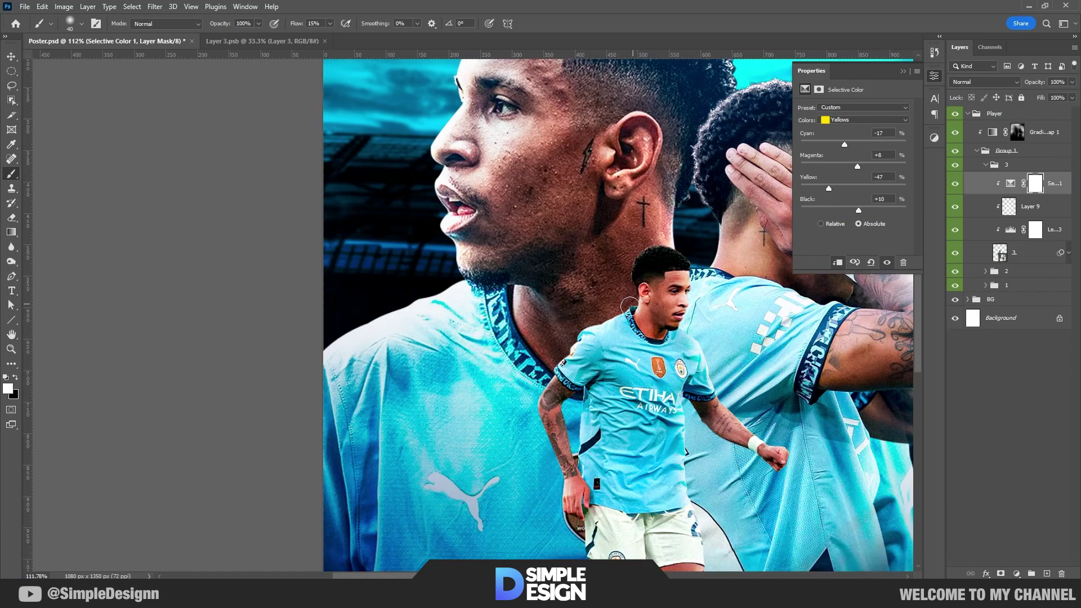
pyautogui.scroll(-3, 620, 338)
# Set the Reds range to Cyan +39, Magenta +5, Yellow +12, Black -17
pyautogui.click(864, 120)
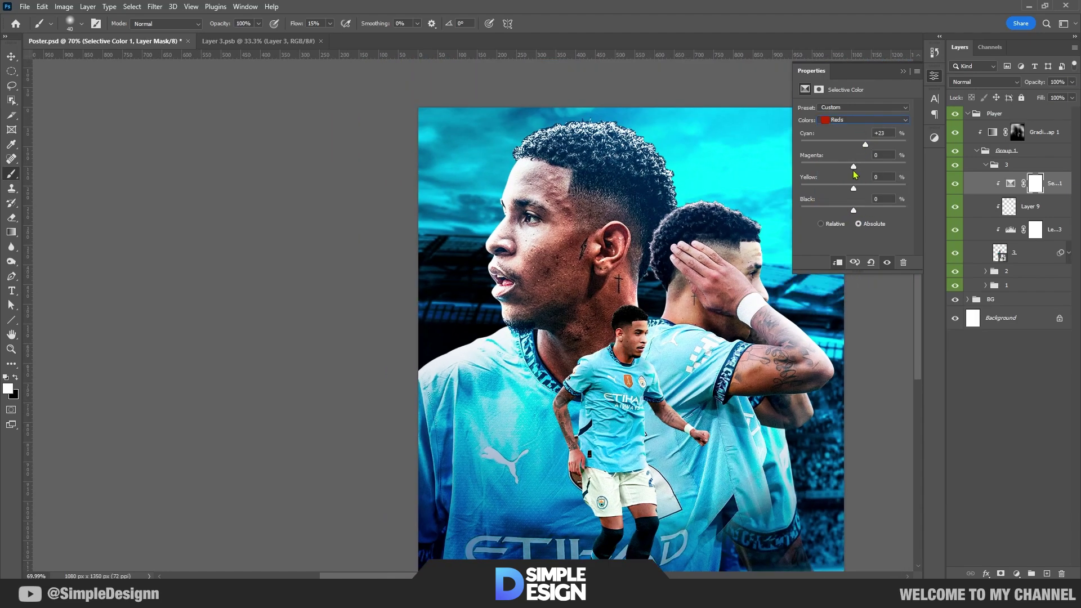
pyautogui.moveTo(854, 170); pyautogui.dragTo(859, 171)
pyautogui.moveTo(853, 210); pyautogui.dragTo(845, 210)
pyautogui.click(904, 71)
pyautogui.click(1008, 422)
pyautogui.scroll(-2, 873, 451)
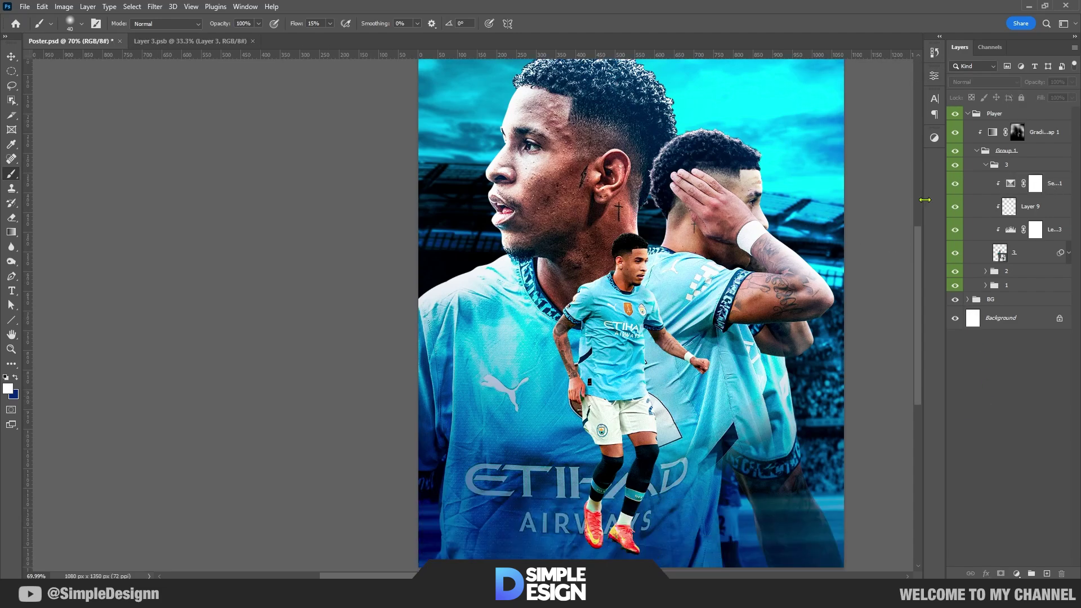
pyautogui.scroll(3, 649, 289)
pyautogui.scroll(-3, 660, 345)
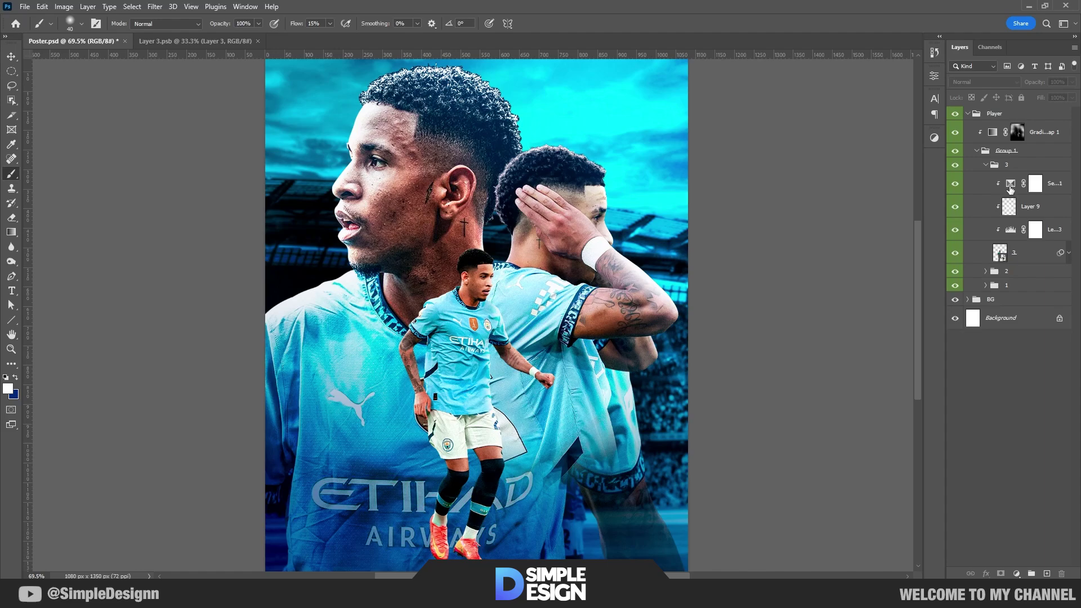
pyautogui.click(1011, 183)
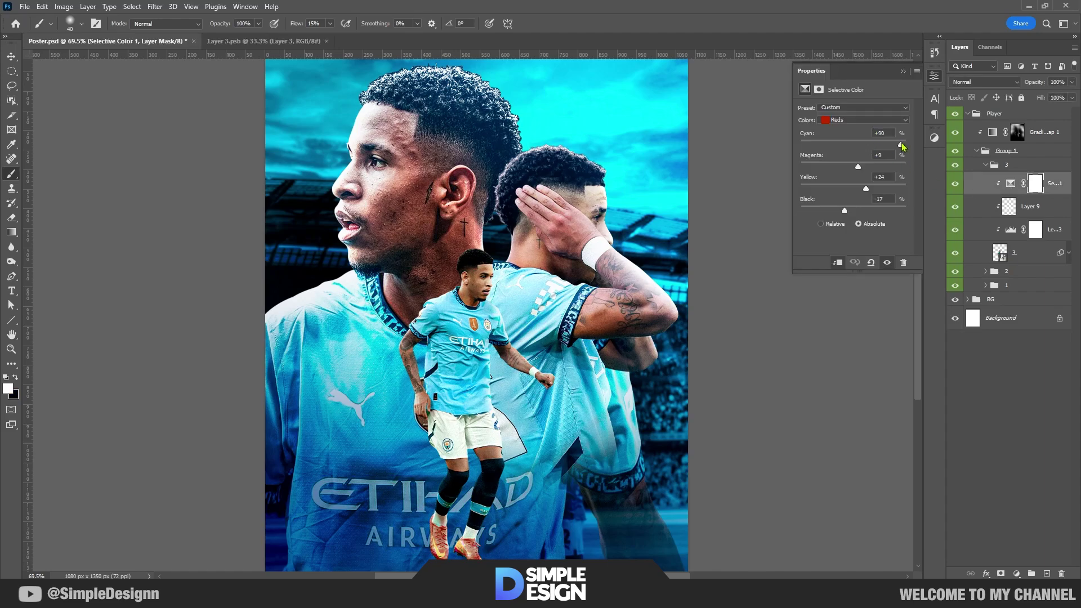
pyautogui.moveTo(901, 145); pyautogui.dragTo(868, 148)
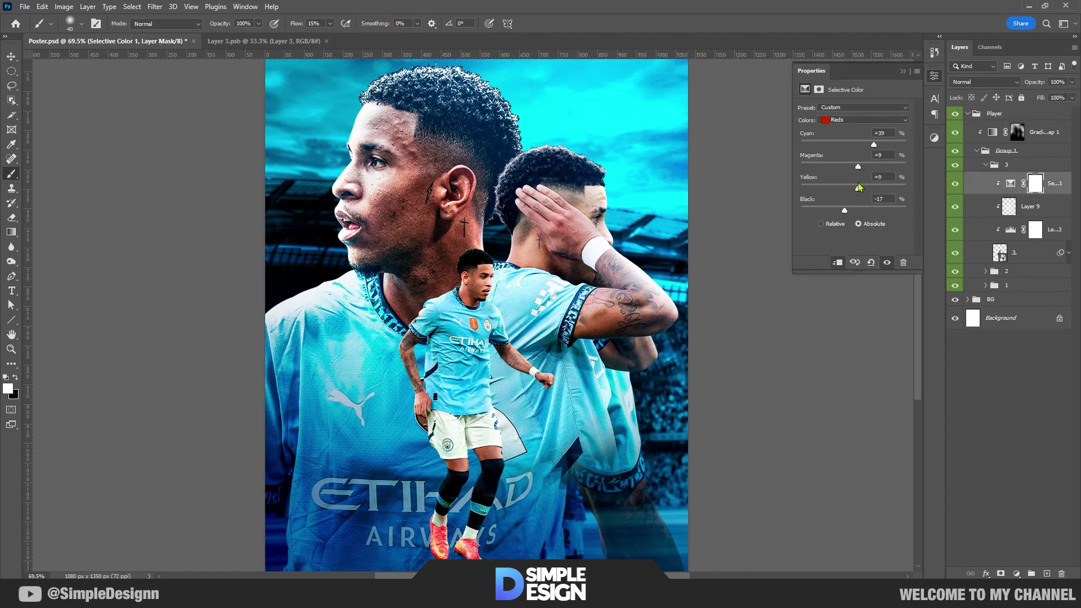
pyautogui.moveTo(862, 166); pyautogui.dragTo(853, 163)
pyautogui.click(934, 76)
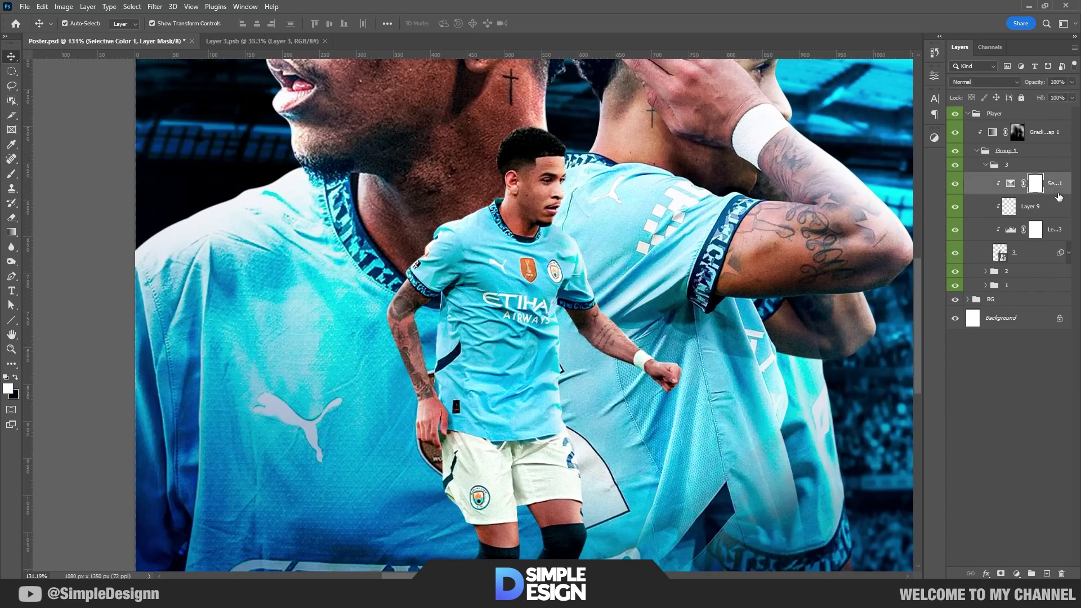
# Fill Layer 10 with 50% gray and set its blend mode to Overlay
pyautogui.click(42, 6)
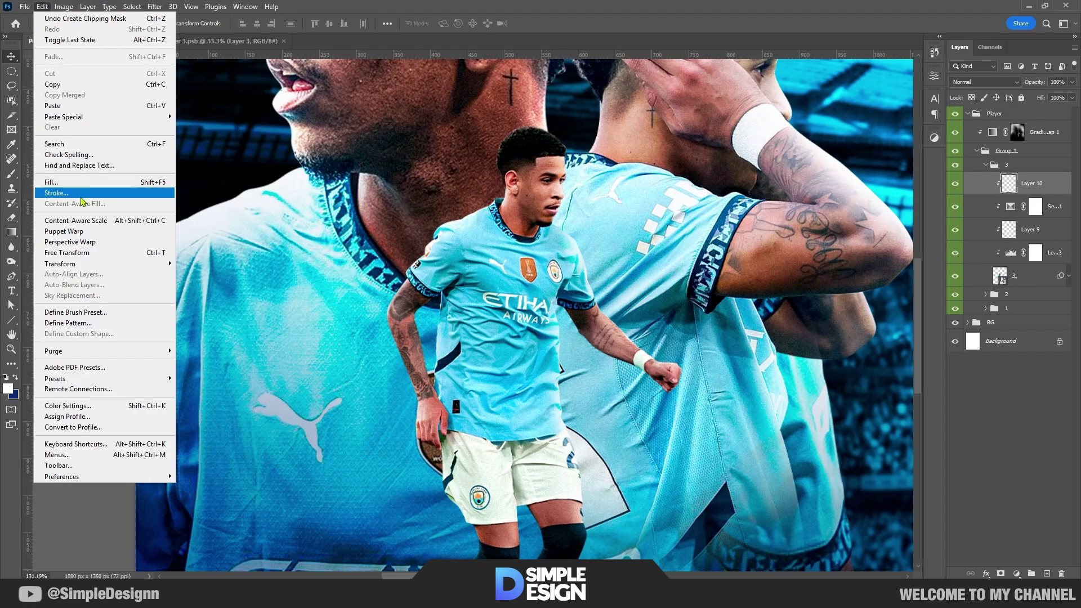
pyautogui.click(56, 185)
pyautogui.click(604, 164)
pyautogui.click(985, 81)
pyautogui.click(976, 220)
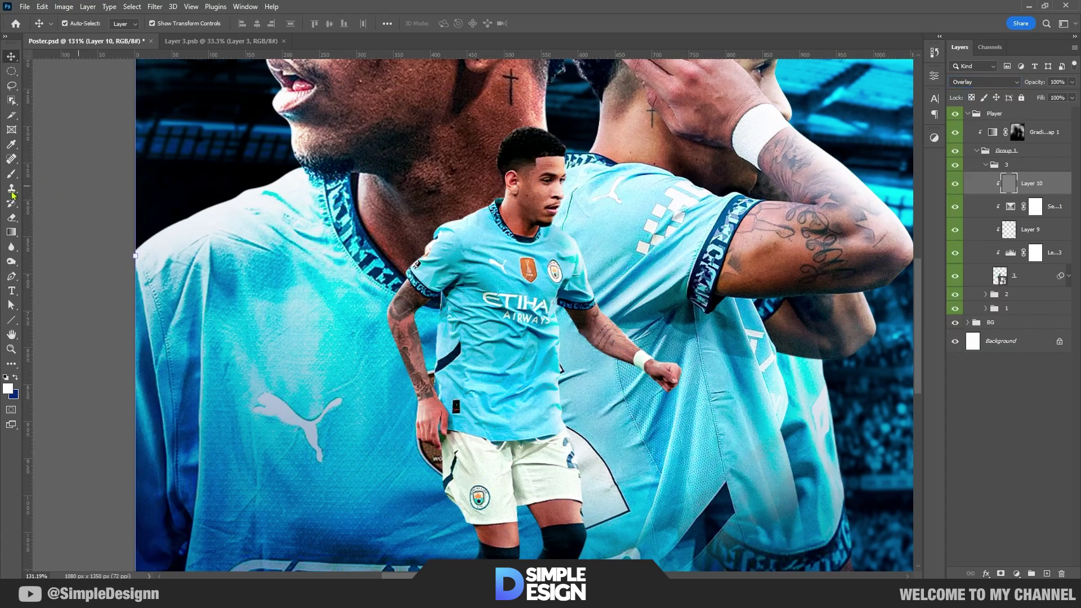
# Burn shading into the small player's neck, inner forearm and jersey chest
pyautogui.click(12, 261)
pyautogui.scroll(3, 504, 204)
pyautogui.scroll(3, 540, 196)
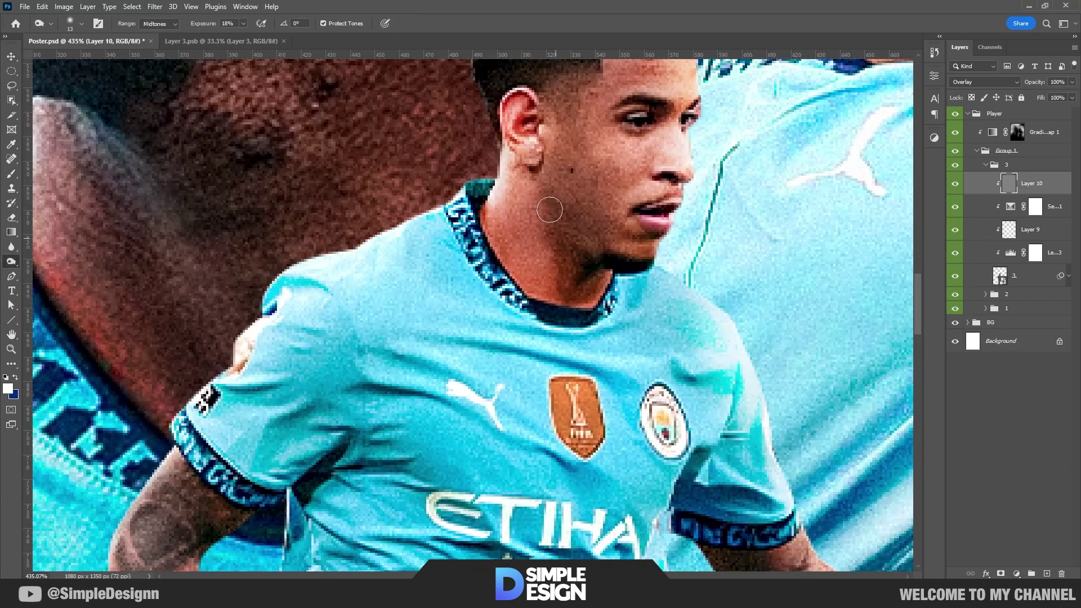
pyautogui.moveTo(550, 210); pyautogui.dragTo(526, 166)
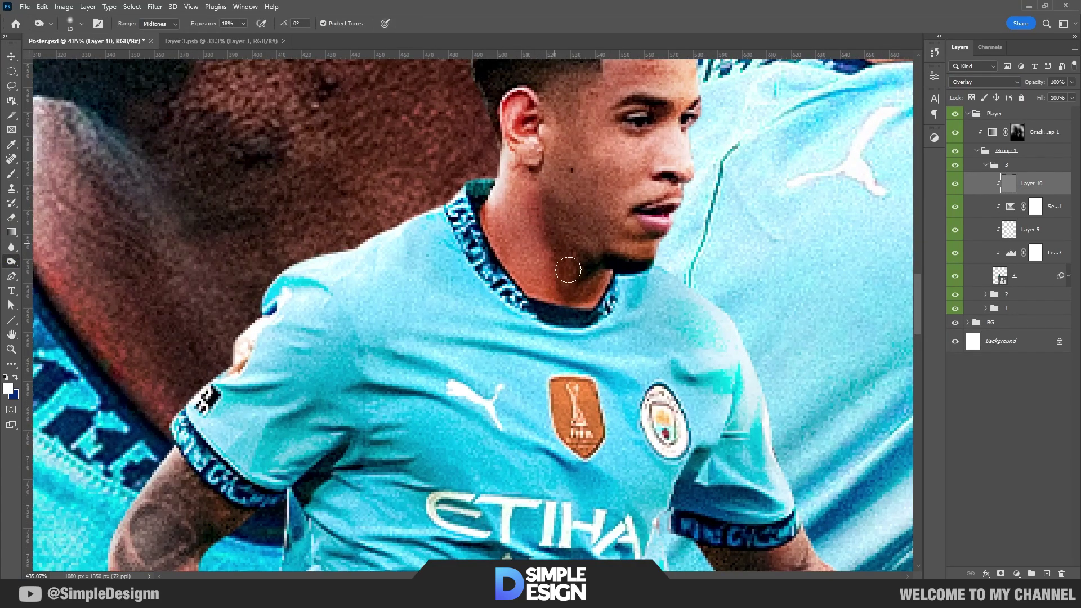
pyautogui.scroll(-2, 658, 143)
pyautogui.scroll(-1, 618, 111)
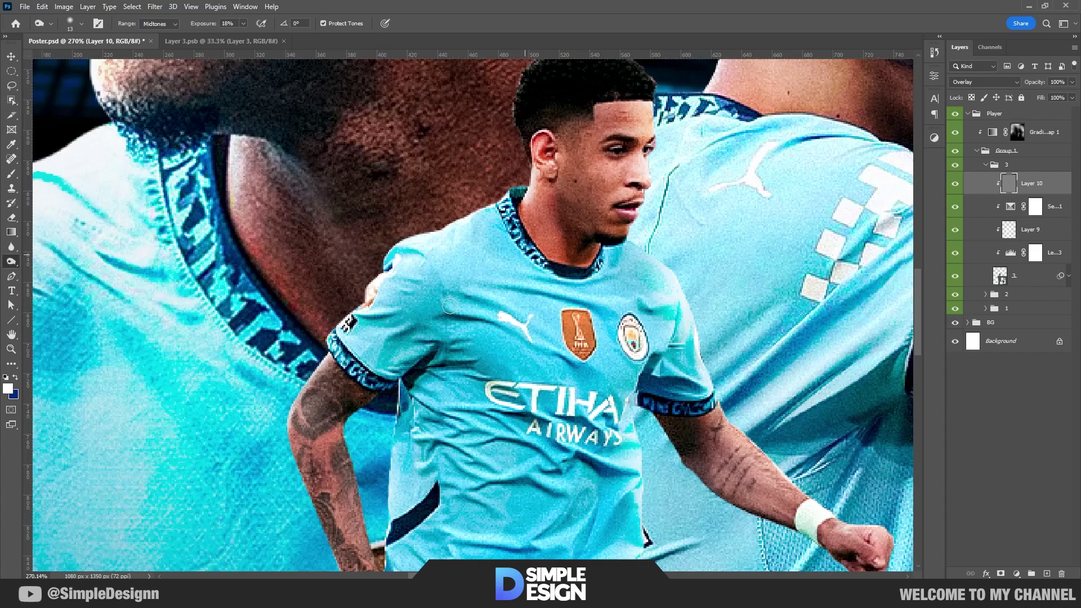
pyautogui.moveTo(349, 445); pyautogui.dragTo(358, 389)
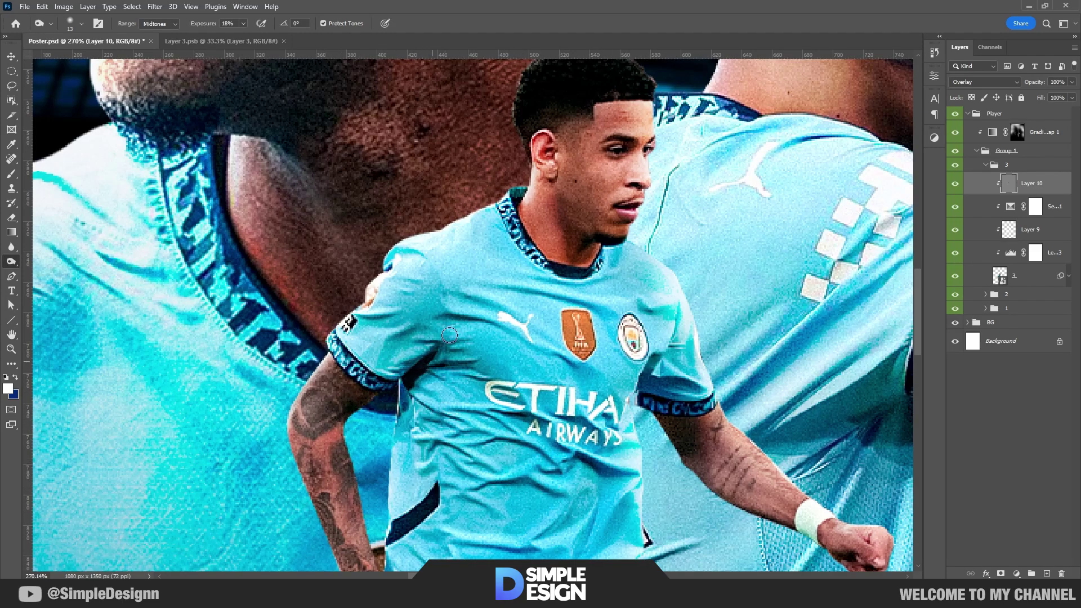
pyautogui.moveTo(449, 336); pyautogui.dragTo(634, 394)
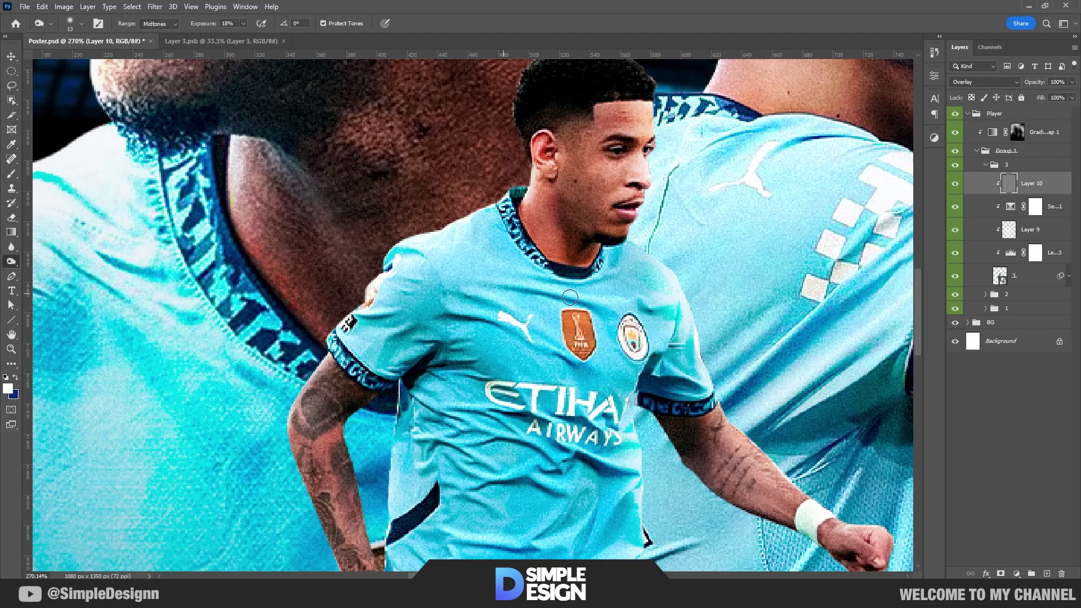
pyautogui.scroll(-2, 444, 341)
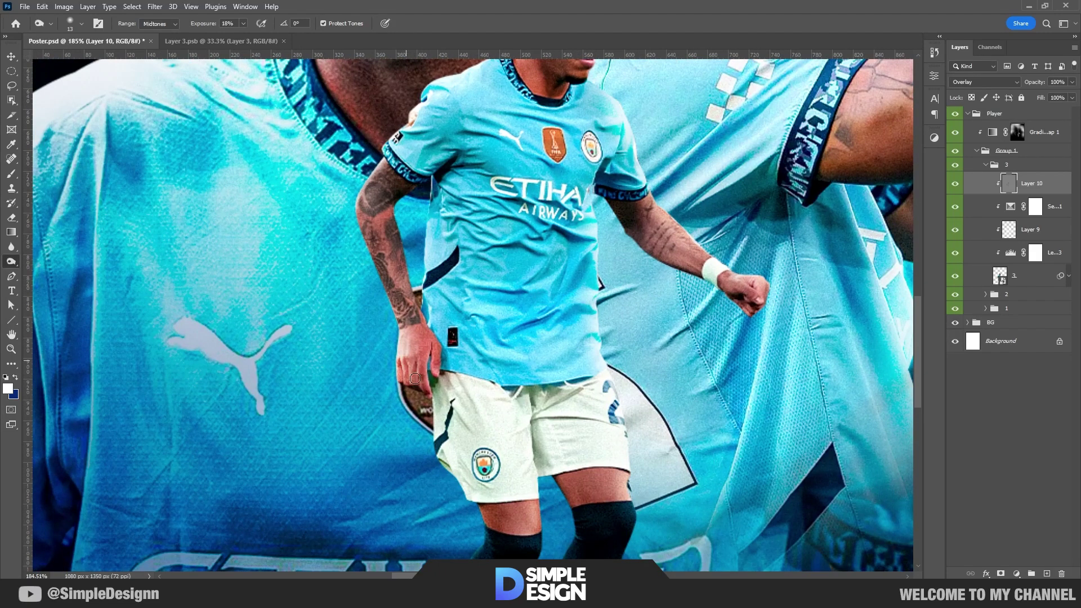
pyautogui.scroll(-2, 415, 379)
pyautogui.scroll(-3, 415, 378)
pyautogui.scroll(4, 552, 335)
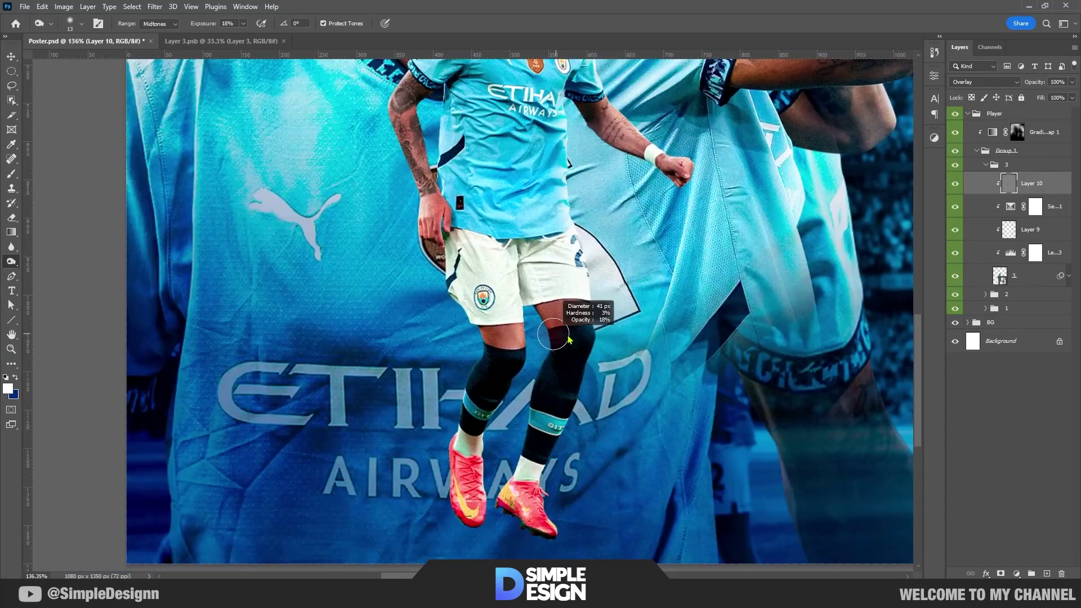
pyautogui.scroll(-1, 471, 489)
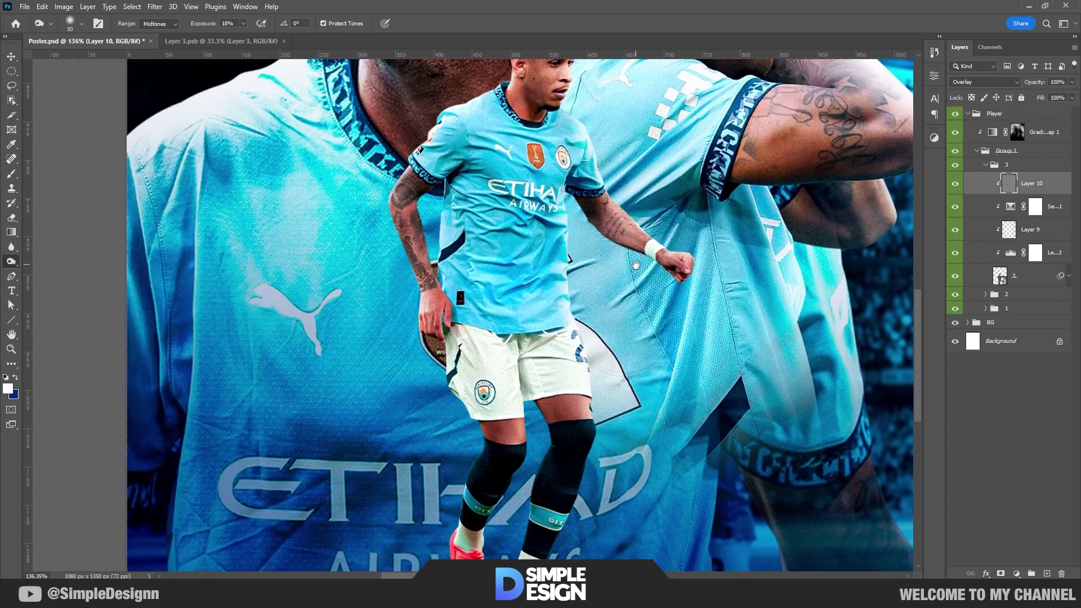
pyautogui.scroll(-1, 579, 288)
# Add Color Balance 1 above Layer 10 with midtones pushed +15 toward green
pyautogui.click(1016, 573)
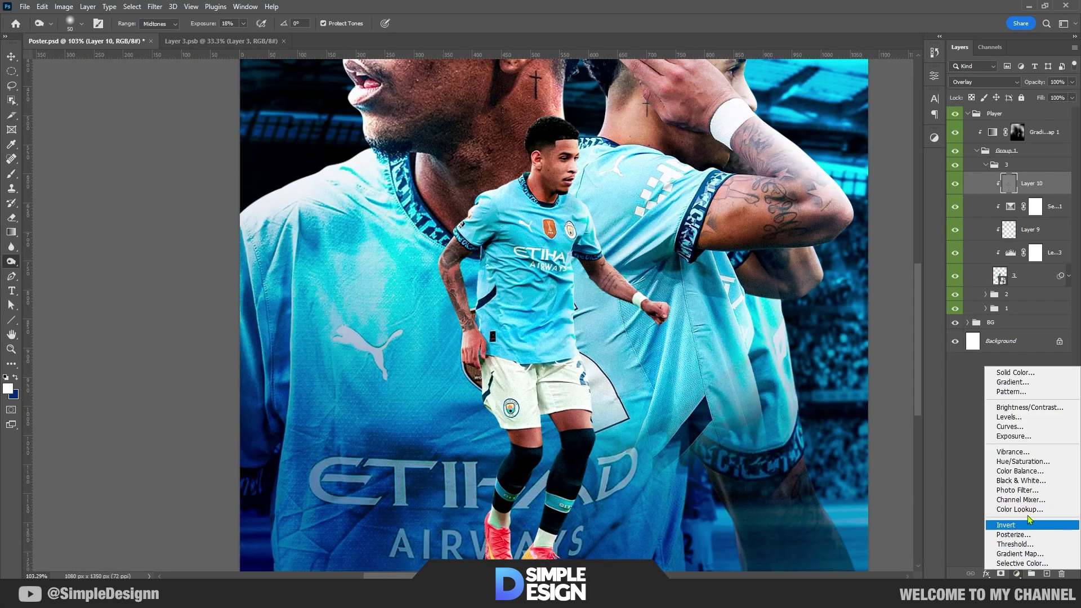
pyautogui.click(1019, 474)
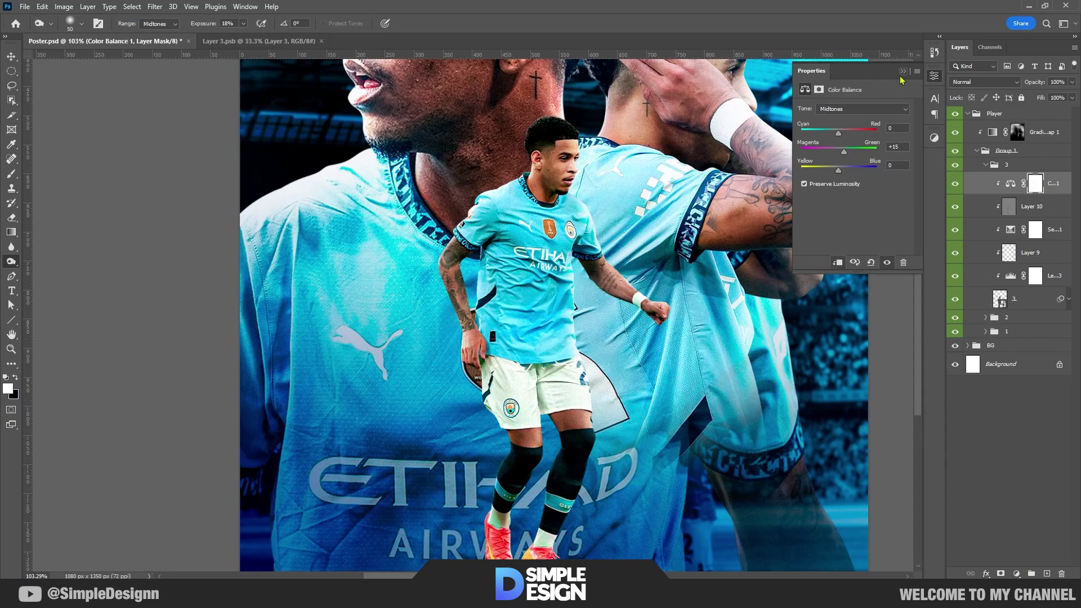
pyautogui.moveTo(636, 132); pyautogui.dragTo(634, 273)
pyautogui.press('b')
pyautogui.scroll(2, 517, 333)
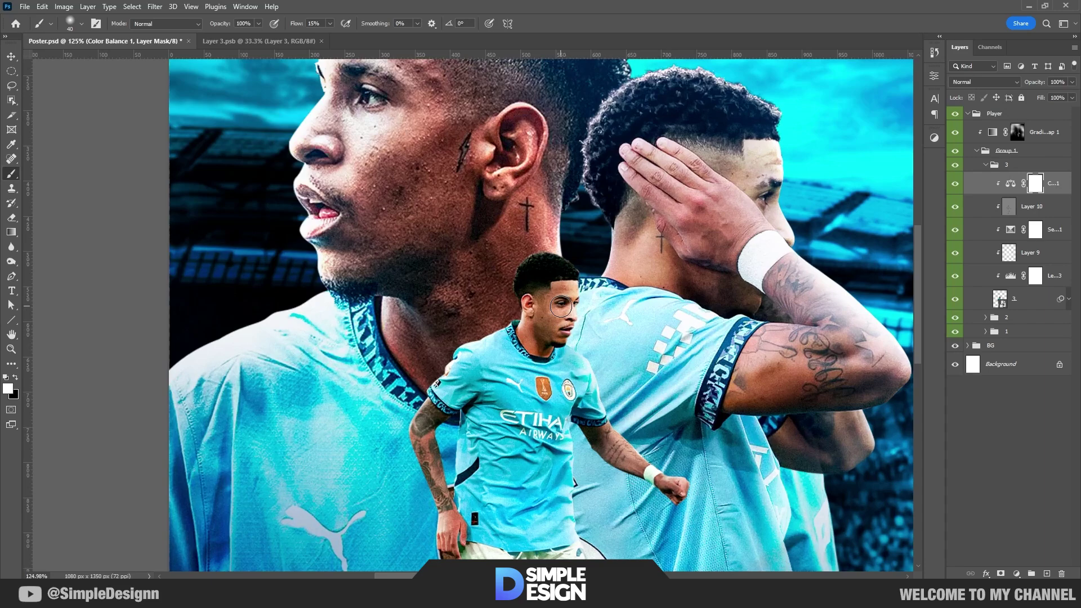
# Set up a white brush for painting the Color Balance mask
pyautogui.press('x')
pyautogui.rightClick(523, 250)
pyautogui.press('Escape')
pyautogui.scroll(-2, 613, 304)
pyautogui.press('x')
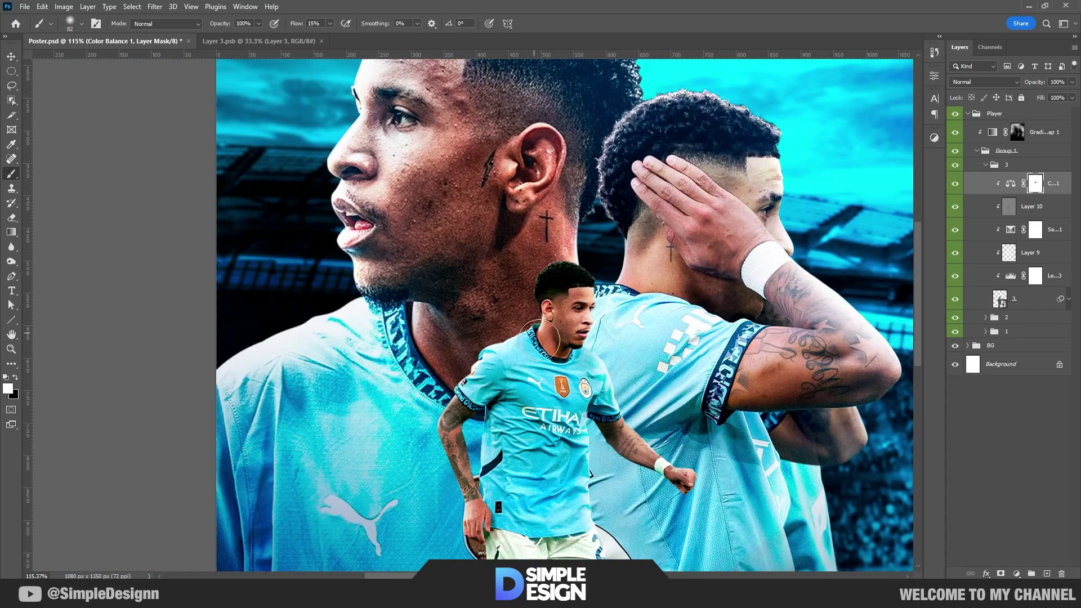
pyautogui.scroll(-2, 577, 299)
pyautogui.scroll(1, 507, 315)
pyautogui.scroll(1, 490, 313)
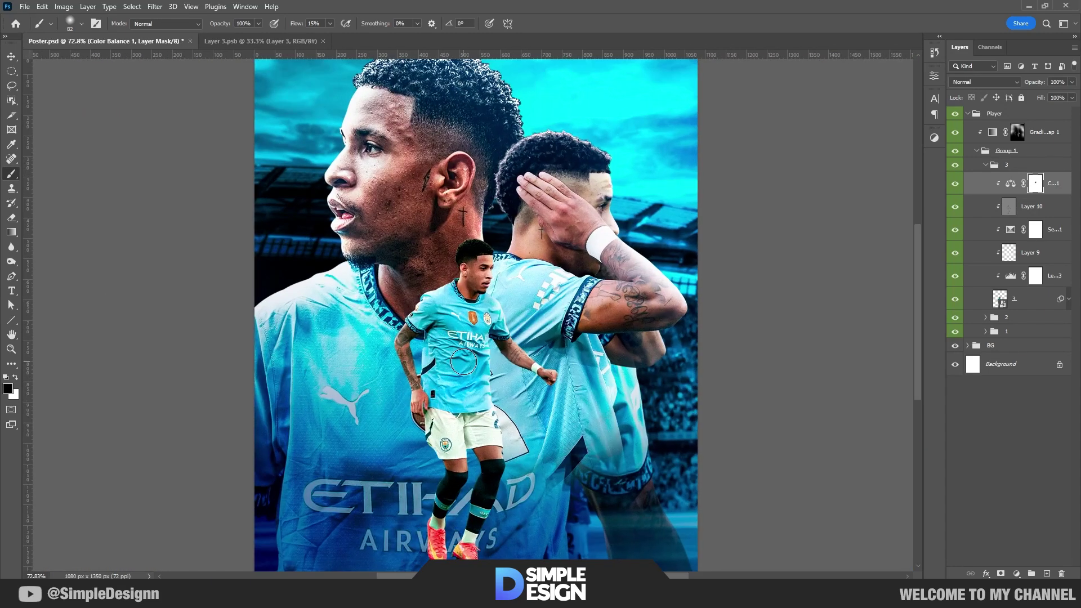
pyautogui.scroll(2, 483, 313)
pyautogui.scroll(-4, 483, 313)
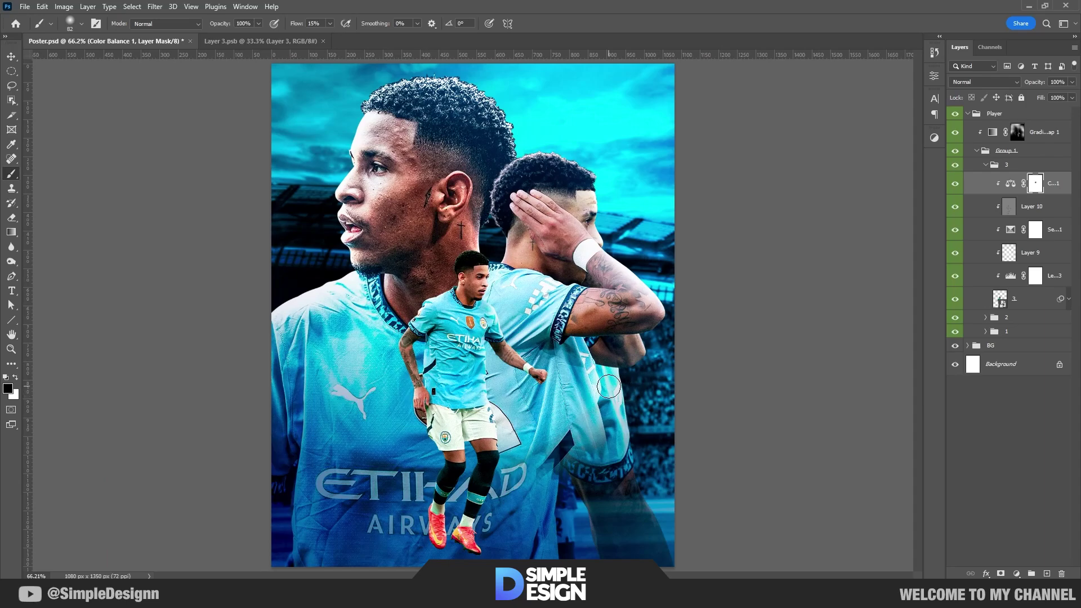
pyautogui.click(1016, 573)
# Add Exposure 3 with a slight boost, invert its mask to black, and set white as the paint colour
pyautogui.click(1008, 441)
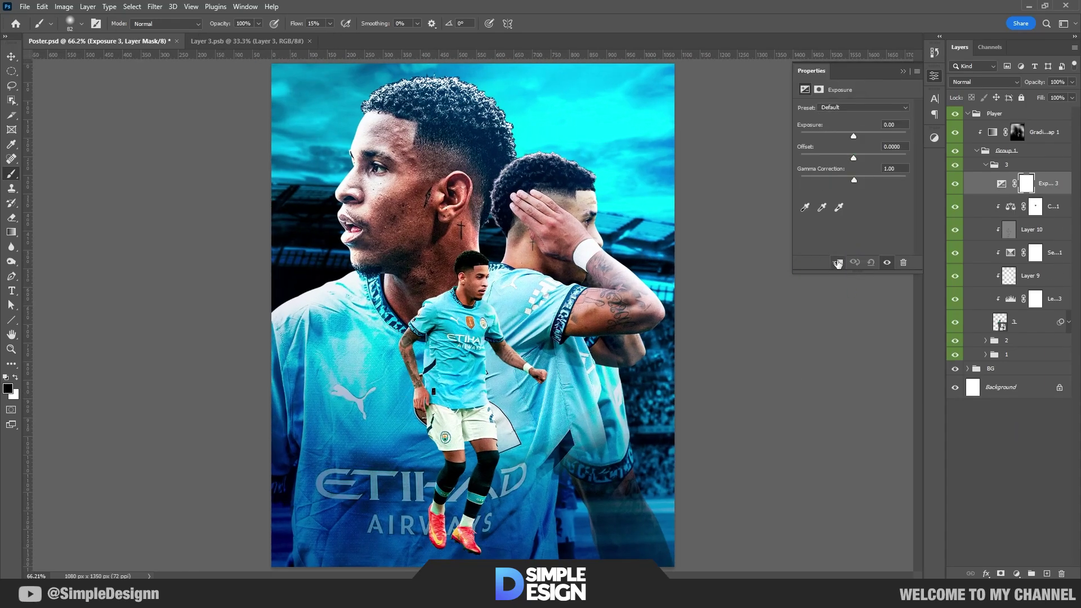
pyautogui.moveTo(854, 137); pyautogui.dragTo(856, 137)
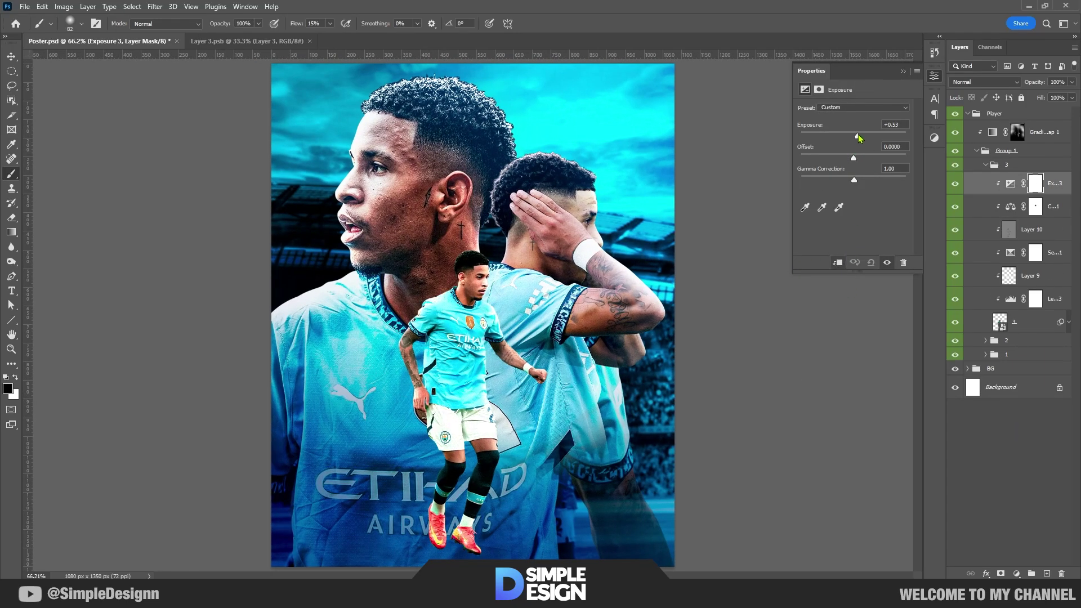
pyautogui.click(902, 71)
pyautogui.hotkey('ctrl', 'i')
pyautogui.press('x')
pyautogui.scroll(3, 473, 270)
pyautogui.scroll(2, 473, 270)
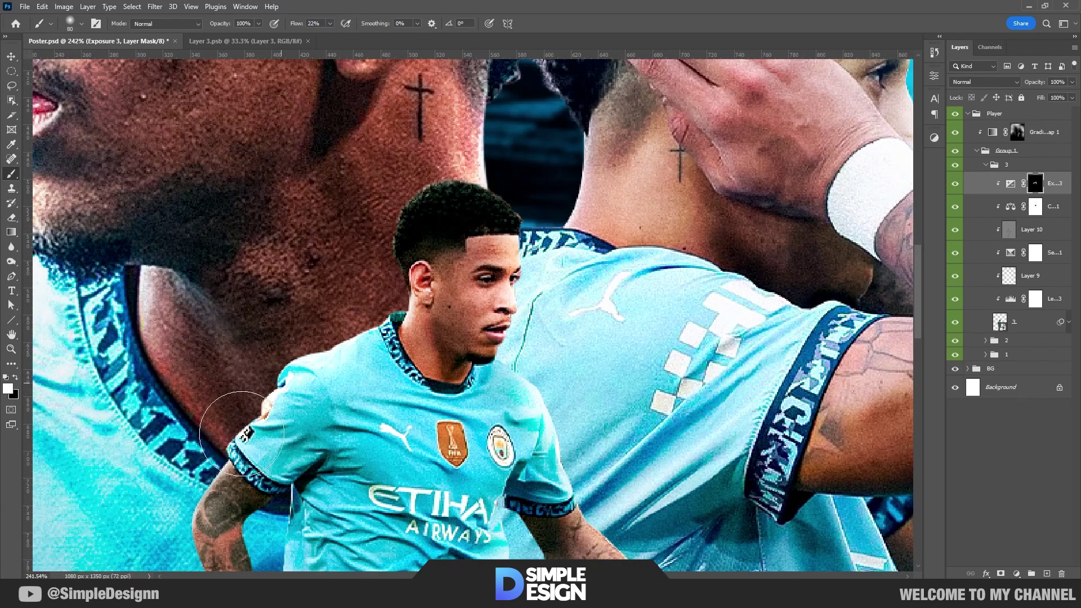
pyautogui.scroll(-2, 242, 434)
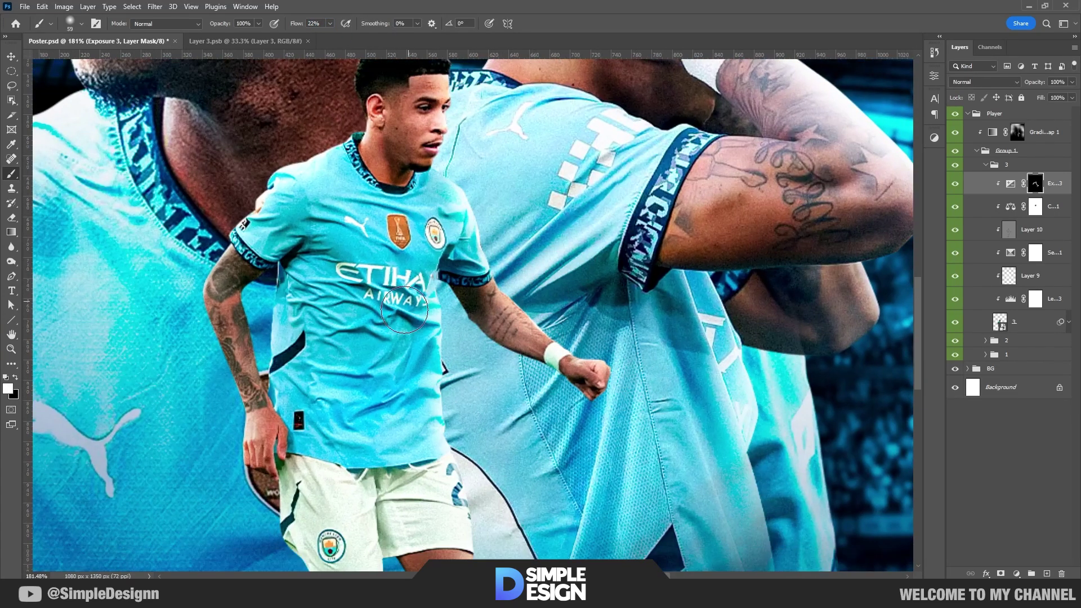
pyautogui.scroll(-1, 316, 315)
pyautogui.scroll(-1, 409, 385)
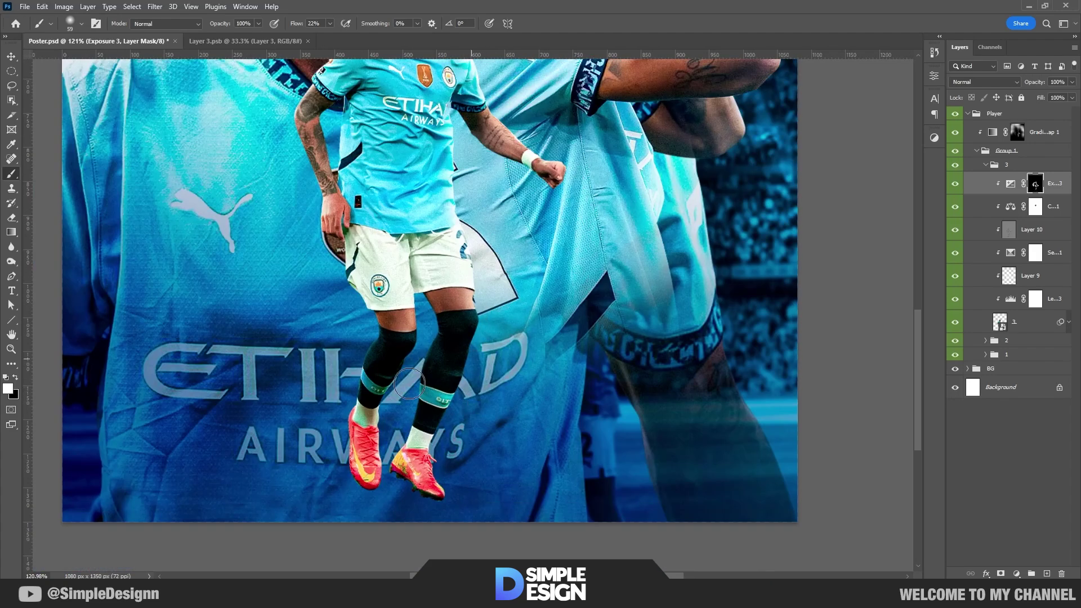
pyautogui.scroll(-2, 560, 425)
pyautogui.scroll(1, 607, 384)
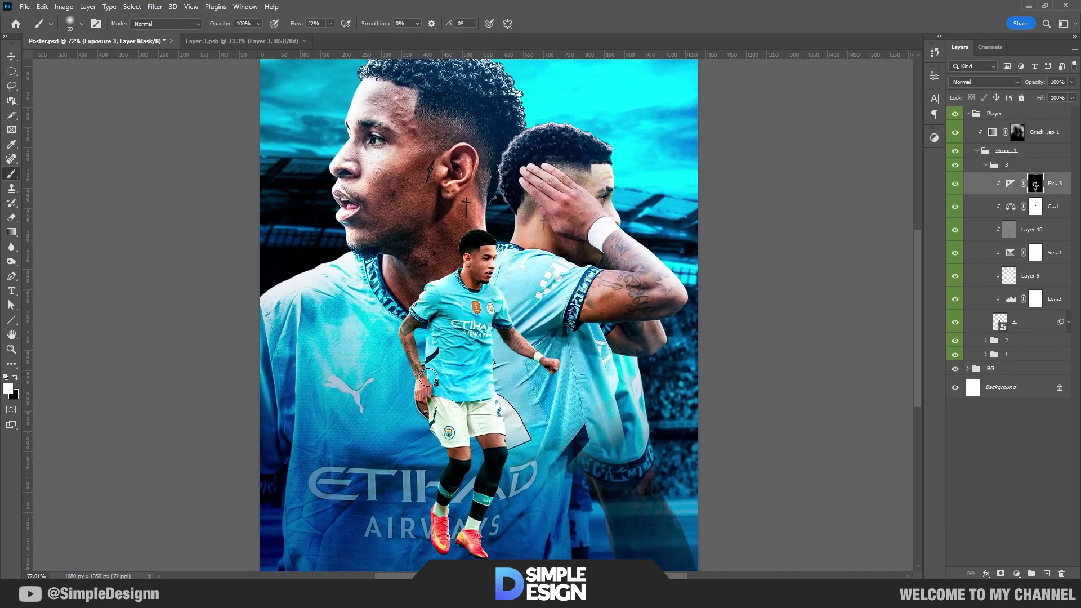
# Add Color Balance 2 shifting midtones +12 toward blue, then collapse group 3
pyautogui.click(1020, 574)
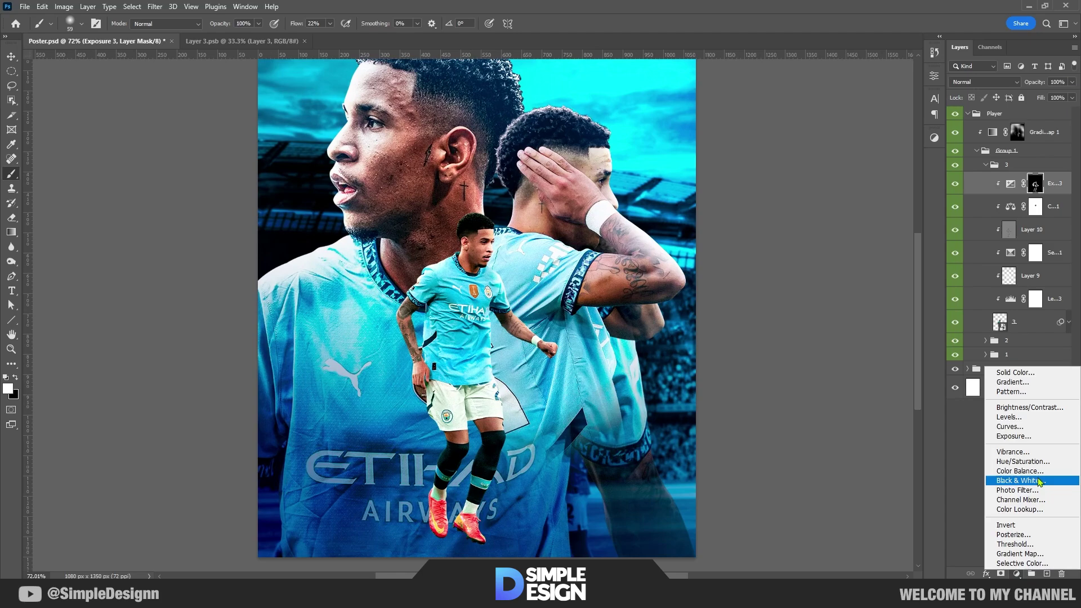
pyautogui.click(1011, 469)
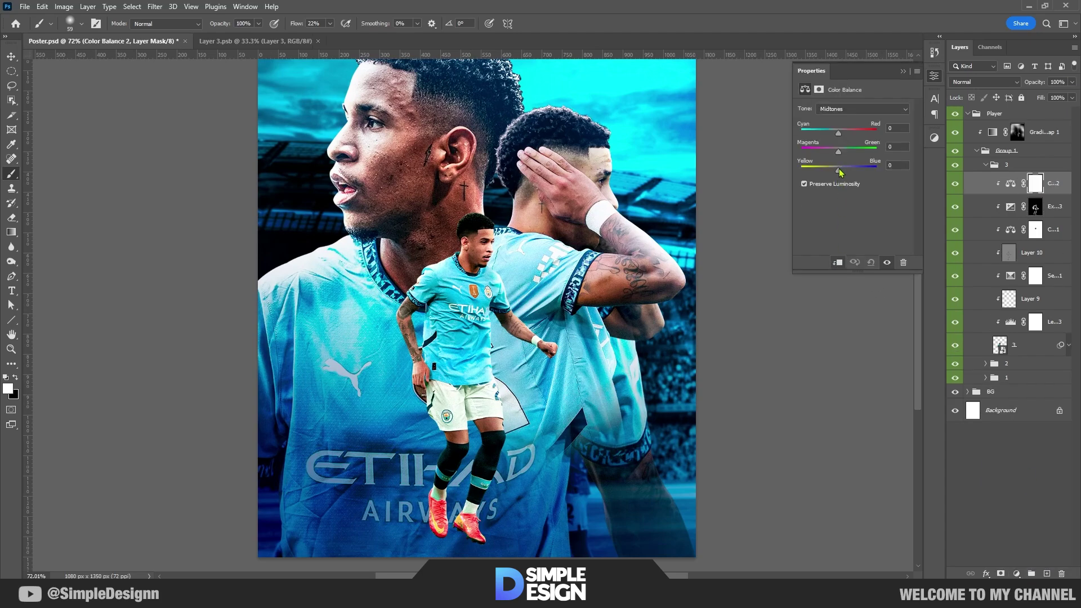
pyautogui.moveTo(832, 169); pyautogui.dragTo(850, 171)
pyautogui.hotkey('ctrl', '0')
pyautogui.click(1017, 436)
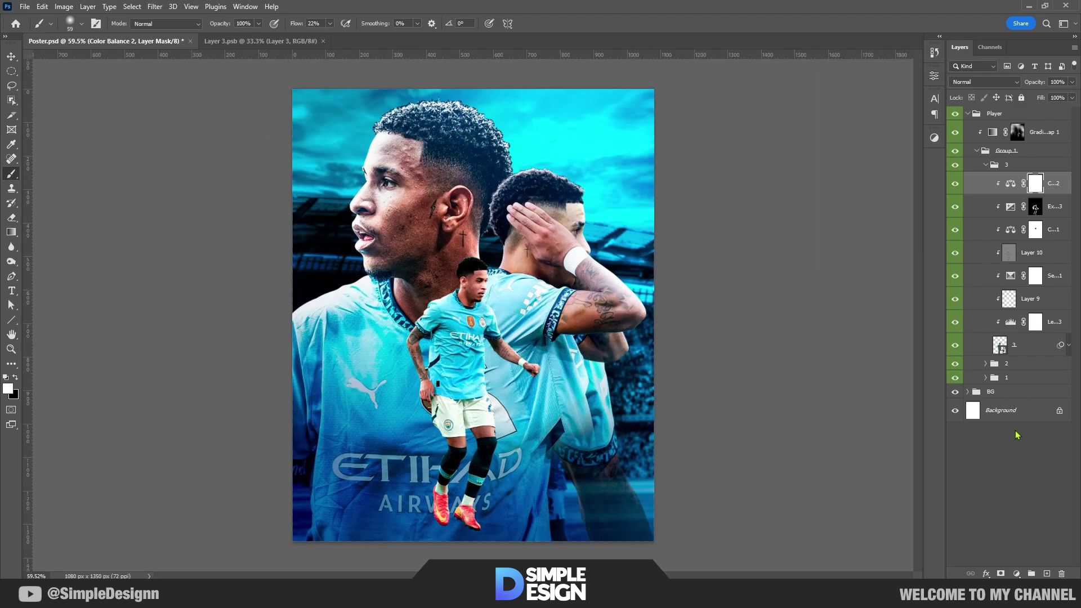
pyautogui.click(986, 167)
pyautogui.click(966, 326)
pyautogui.press('v')
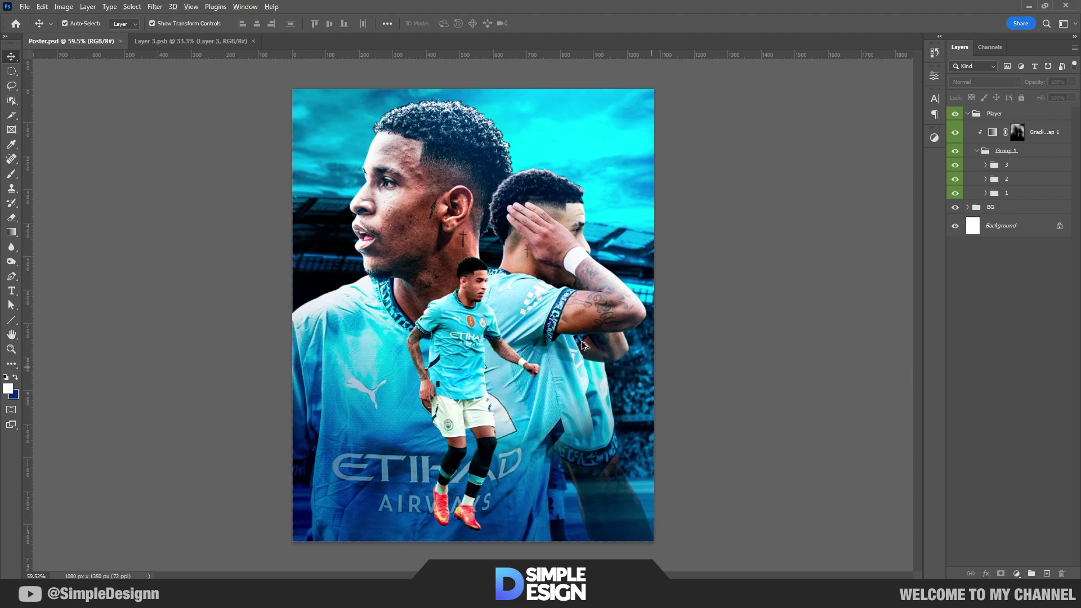
# Create Layer 11 above group 1 and set a slightly smaller brush to 81% flow
pyautogui.hotkey('ctrl', '0')
pyautogui.click(1001, 193)
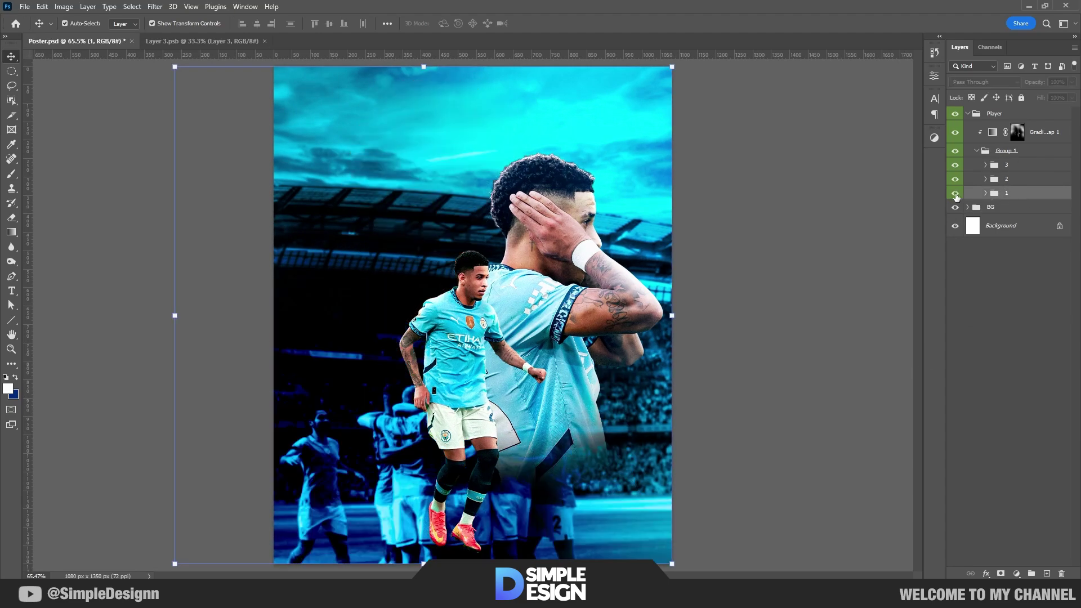
pyautogui.click(1045, 573)
pyautogui.scroll(-2, 473, 315)
pyautogui.press('b')
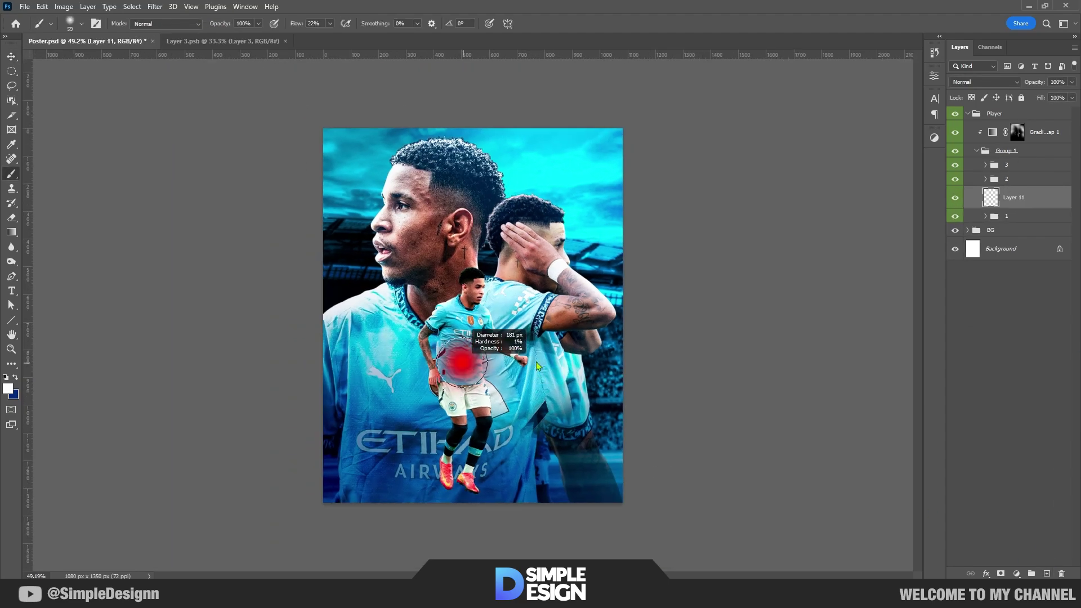
pyautogui.click(326, 23)
pyautogui.write('81')
pyautogui.press('Return')
pyautogui.hotkey('ctrl', '0')
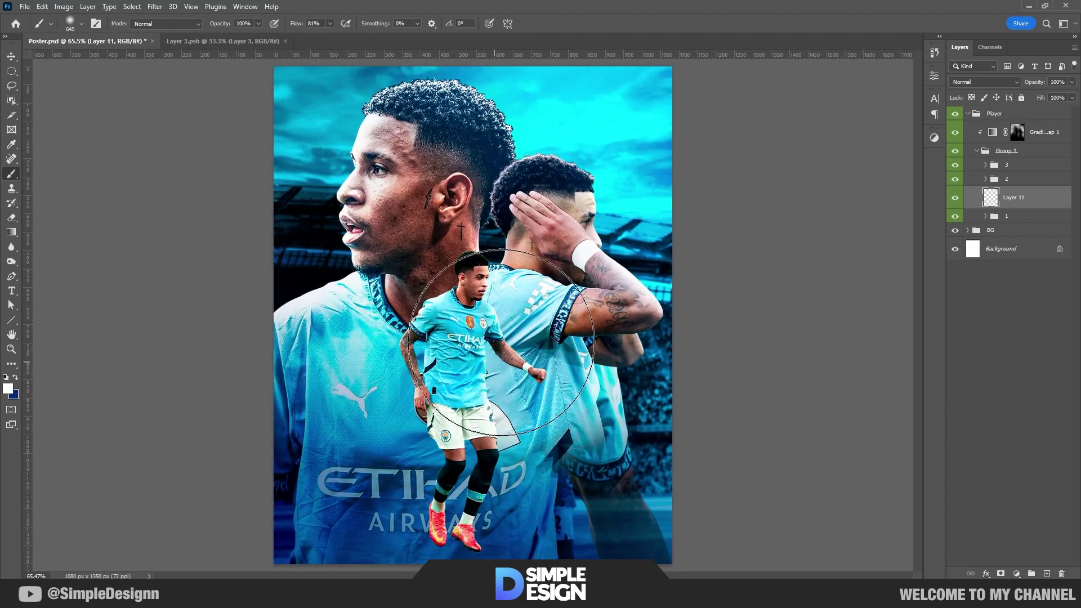
pyautogui.press('[')
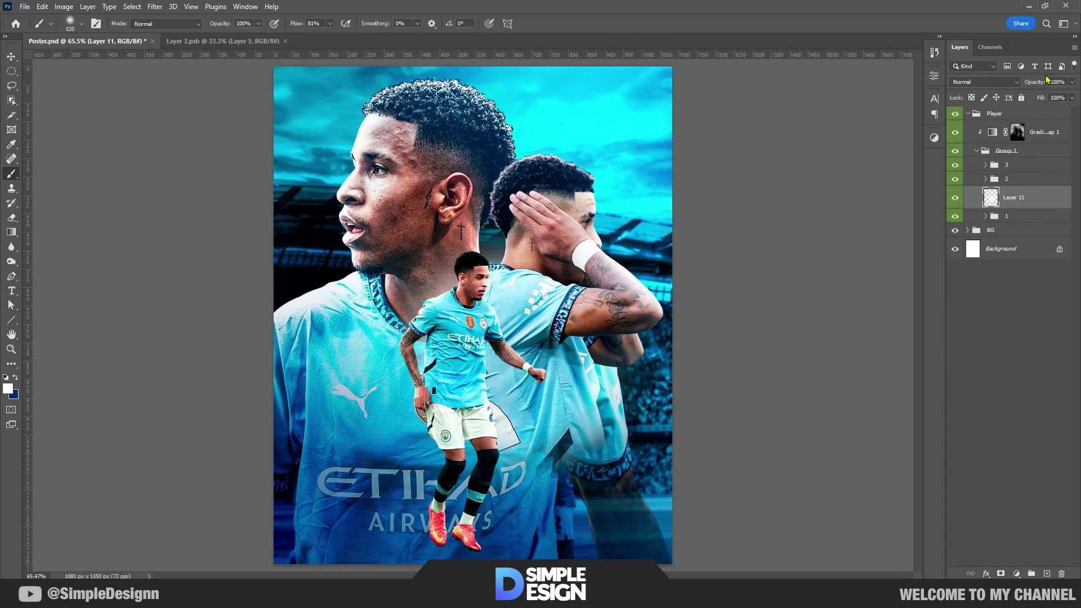
# Set Layer 11 to Overlay and paint light around the small player
pyautogui.click(985, 82)
pyautogui.click(970, 201)
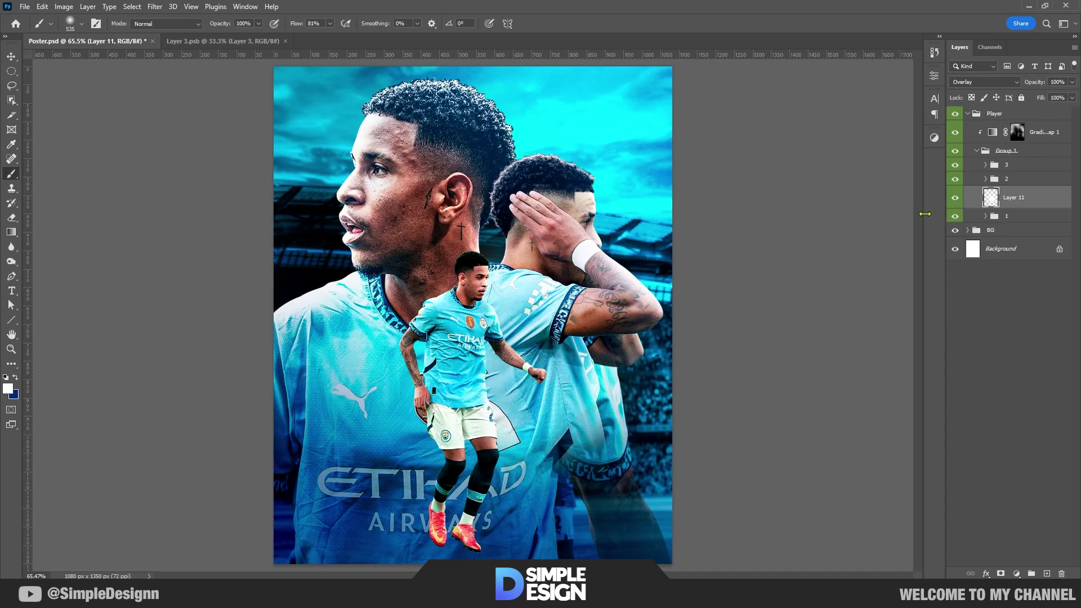
pyautogui.moveTo(507, 253); pyautogui.dragTo(428, 394)
pyautogui.scroll(-2, 428, 395)
pyautogui.scroll(1, 426, 353)
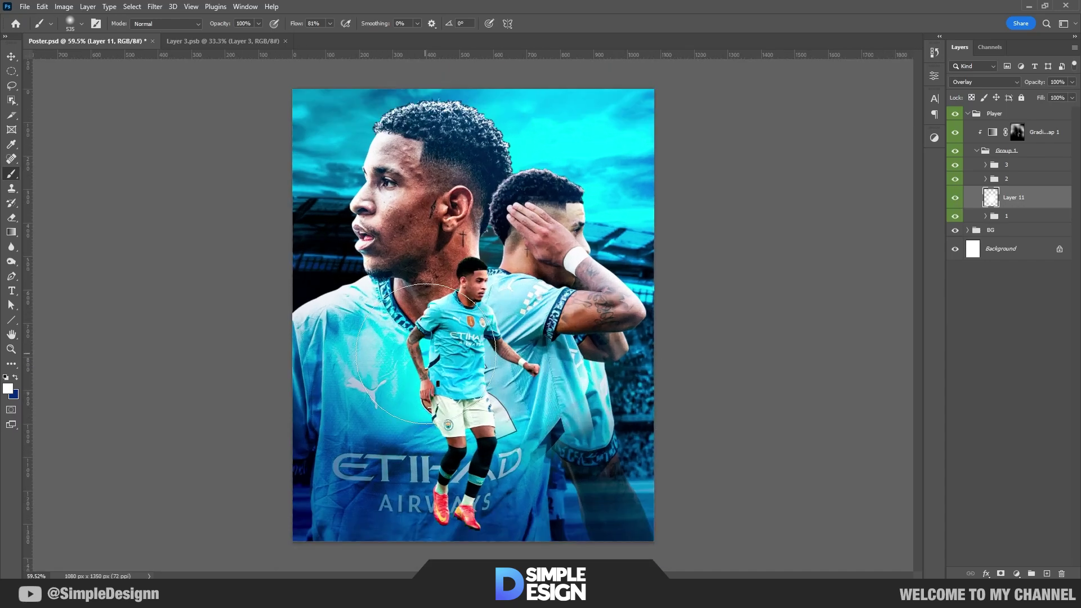
pyautogui.scroll(1, 479, 314)
# Create Layer 12 above group 2, paint light around the small player, and set it to Overlay
pyautogui.click(1031, 179)
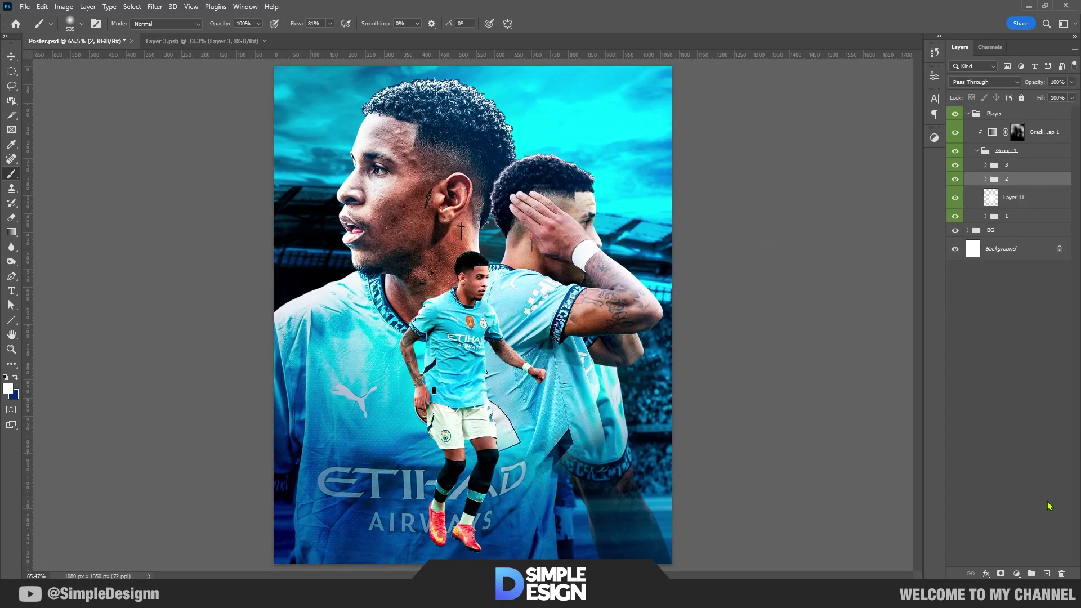
pyautogui.click(1048, 574)
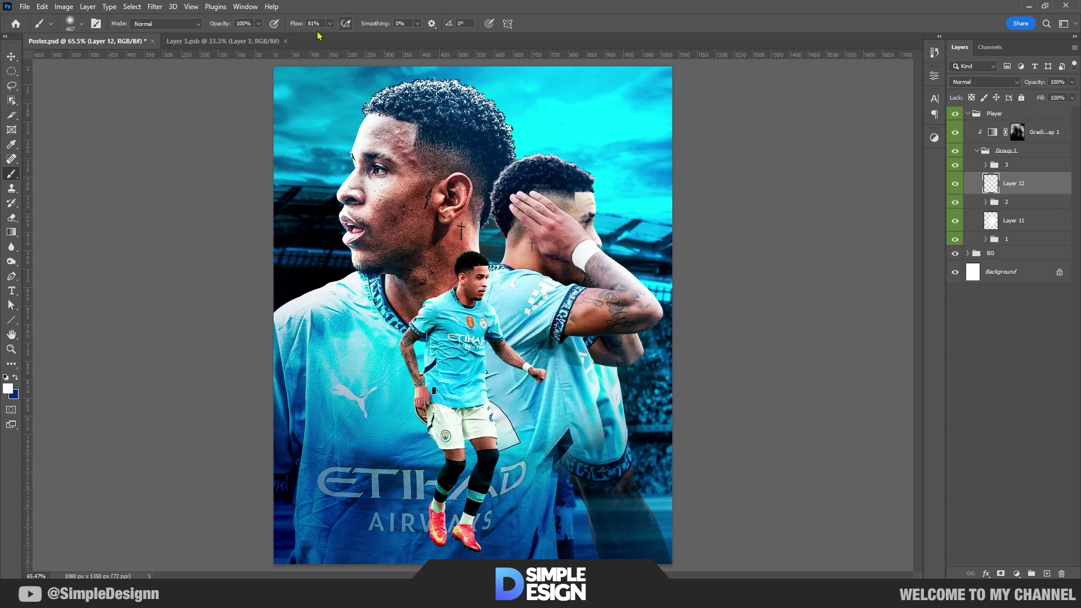
pyautogui.write('37')
pyautogui.moveTo(534, 288)
pyautogui.mouseDown()
pyautogui.moveTo(539, 431)
pyautogui.moveTo(491, 410)
pyautogui.mouseUp()
pyautogui.scroll(-1, 539, 431)
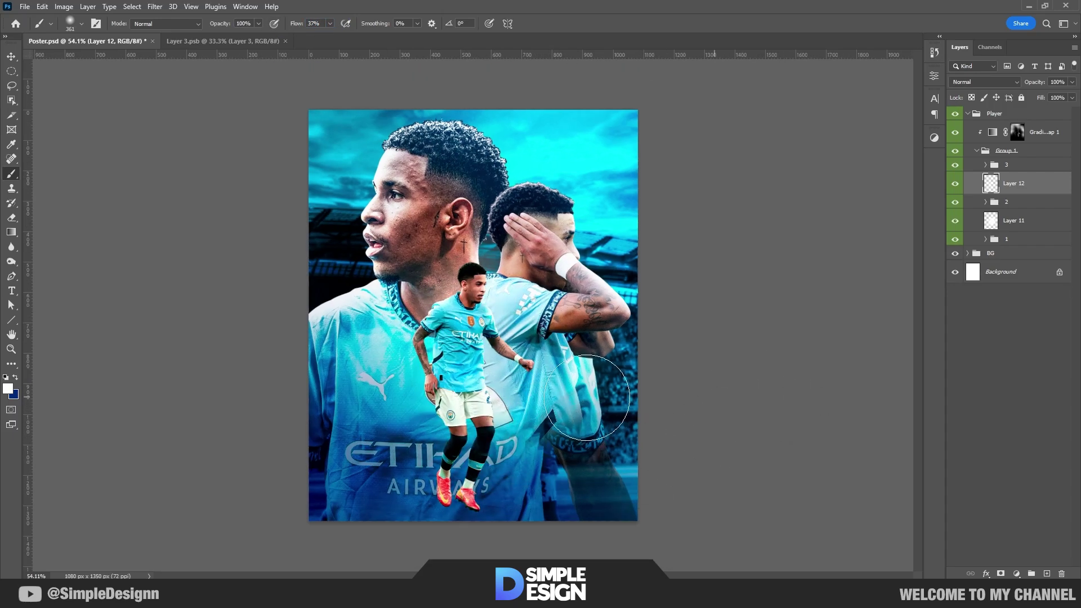
pyautogui.scroll(1, 587, 398)
pyautogui.click(986, 82)
pyautogui.click(967, 215)
pyautogui.click(956, 186)
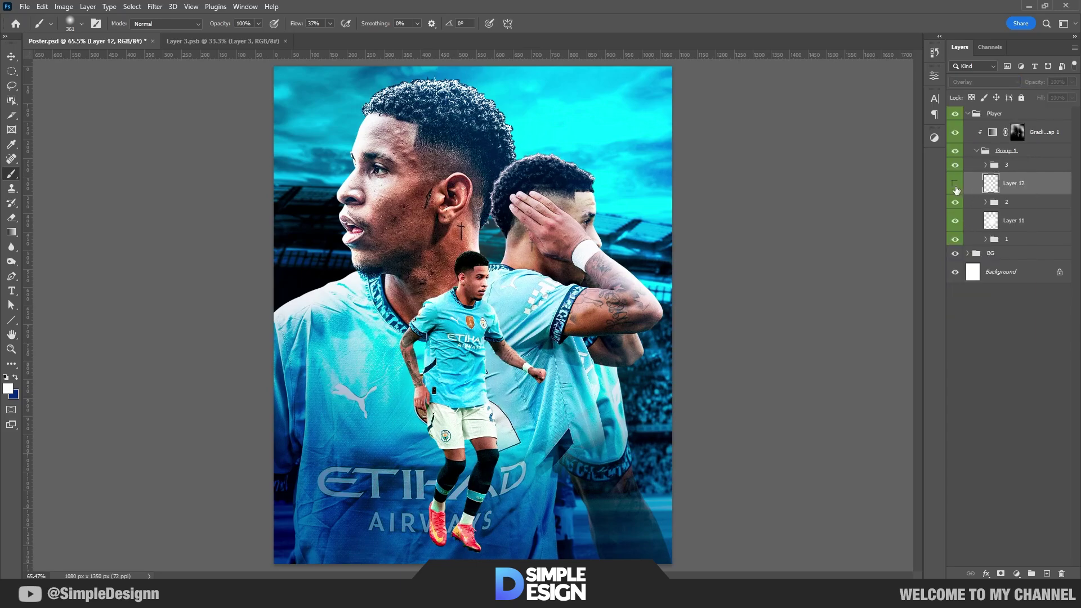
pyautogui.scroll(-1, 474, 289)
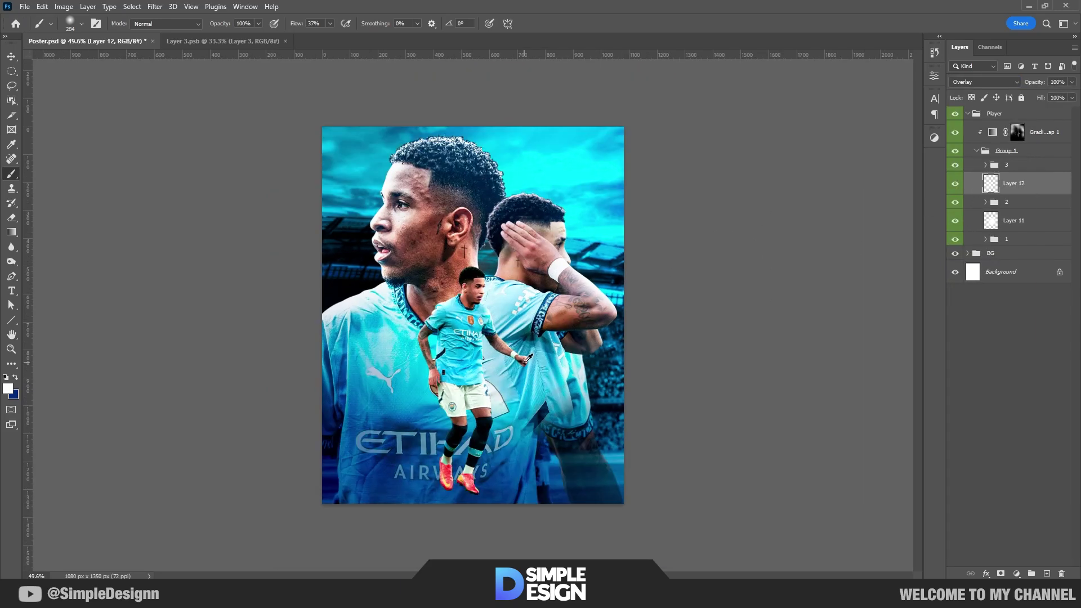
pyautogui.click(1001, 341)
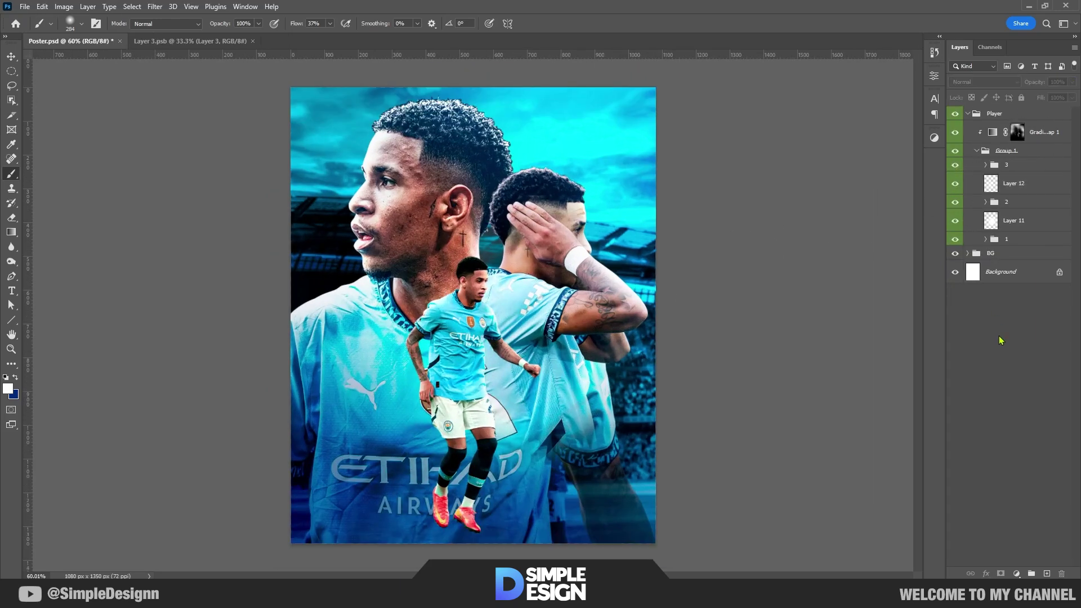
pyautogui.scroll(-1, 524, 319)
# Expand group 3 and add a new Layer 13 at its top
pyautogui.press('v')
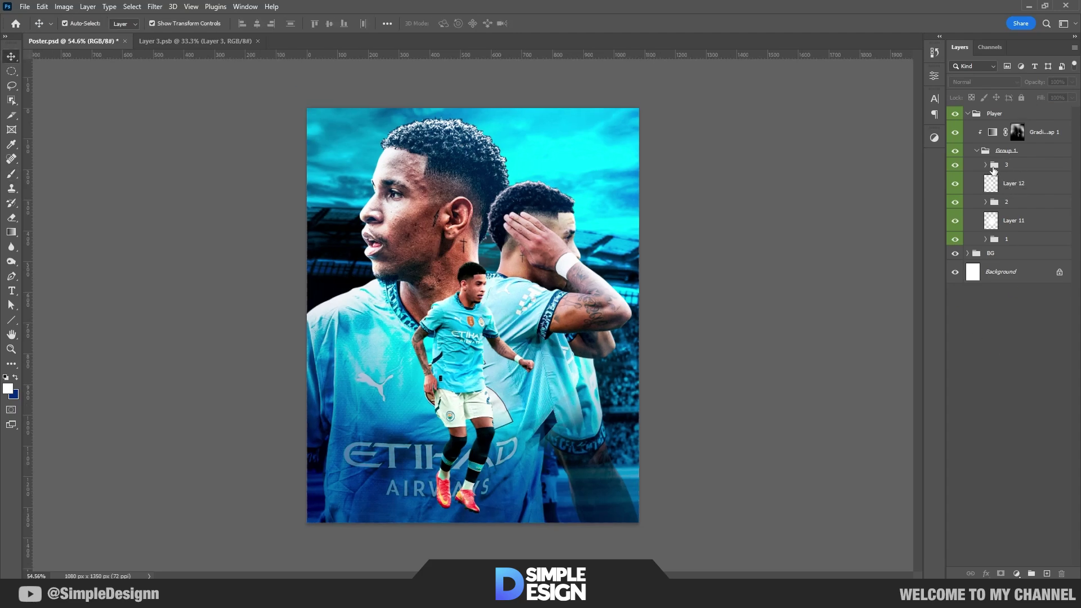
pyautogui.click(986, 165)
pyautogui.click(1022, 183)
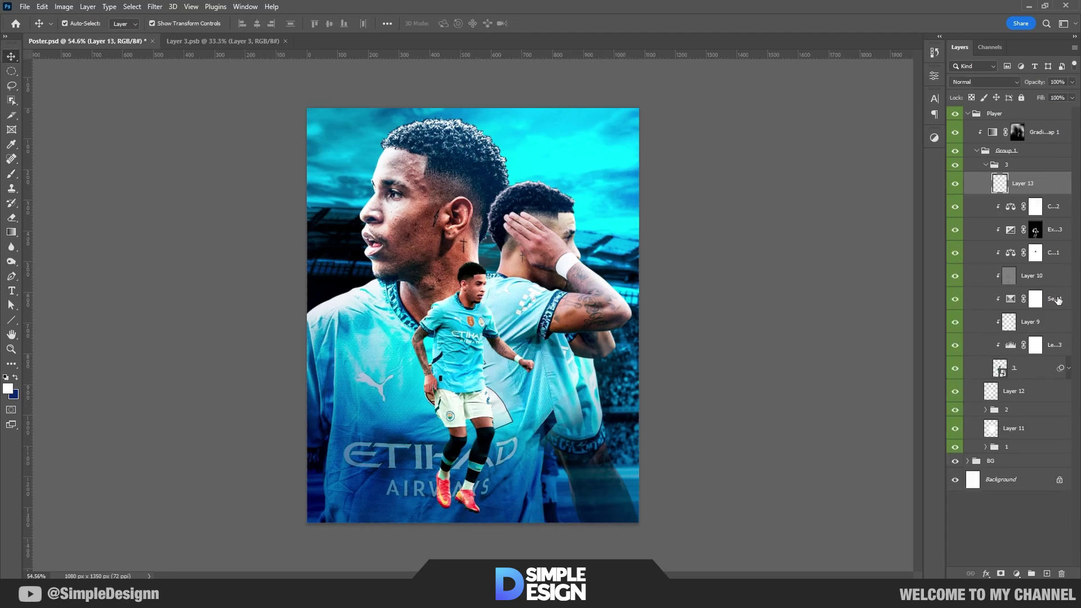
# Wash the poster bottom in dark blue with a soft ~1218 px brush at 25% flow
pyautogui.press('b')
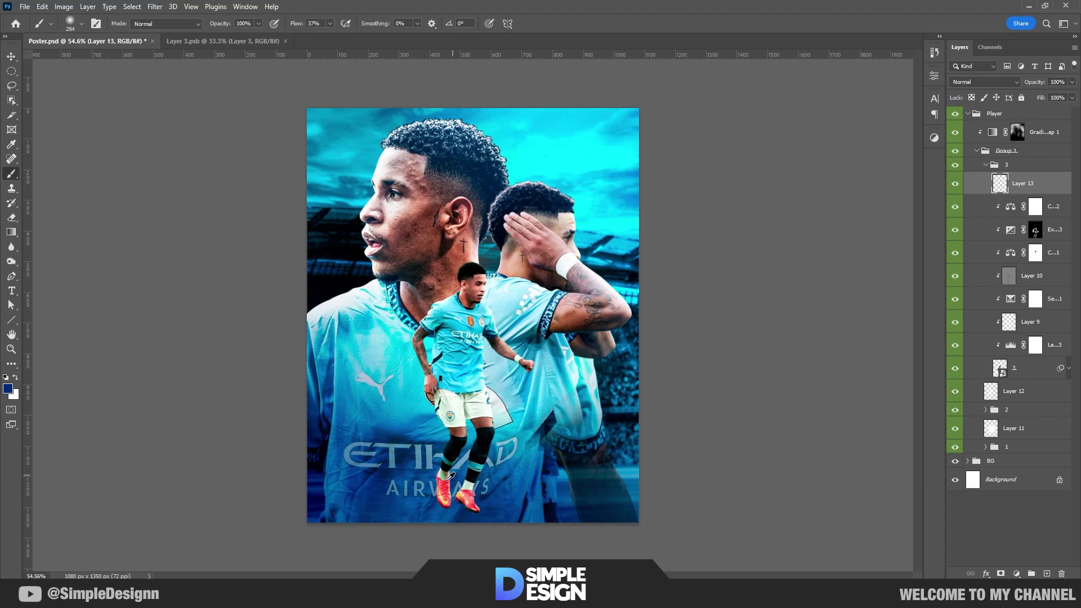
pyautogui.scroll(-3, 474, 316)
pyautogui.hotkey('shift', '2')
pyautogui.hotkey('shift', '5')
pyautogui.moveTo(521, 447); pyautogui.dragTo(583, 465)
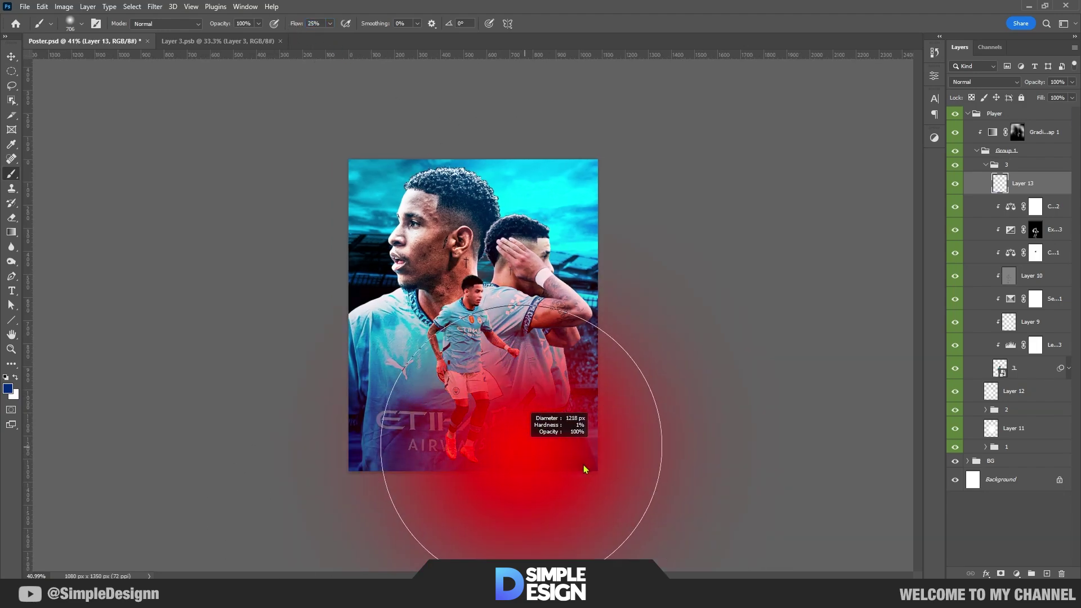
pyautogui.hotkey('ctrl', '0')
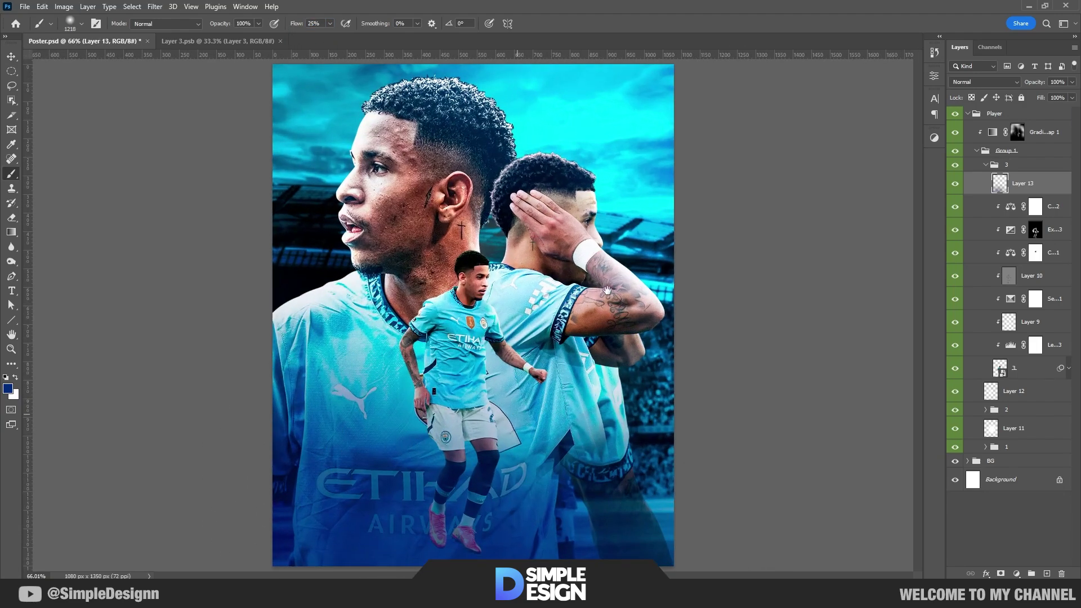
pyautogui.scroll(-2, 473, 439)
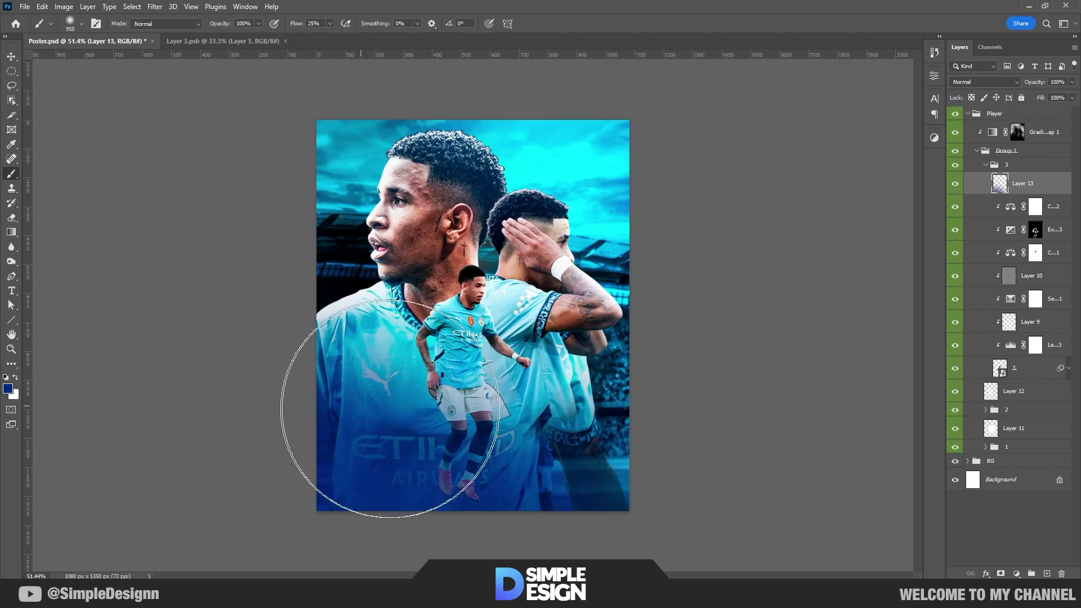
# Mask Layer 13's dark wash off the centre, then collapse group 3
pyautogui.click(1001, 574)
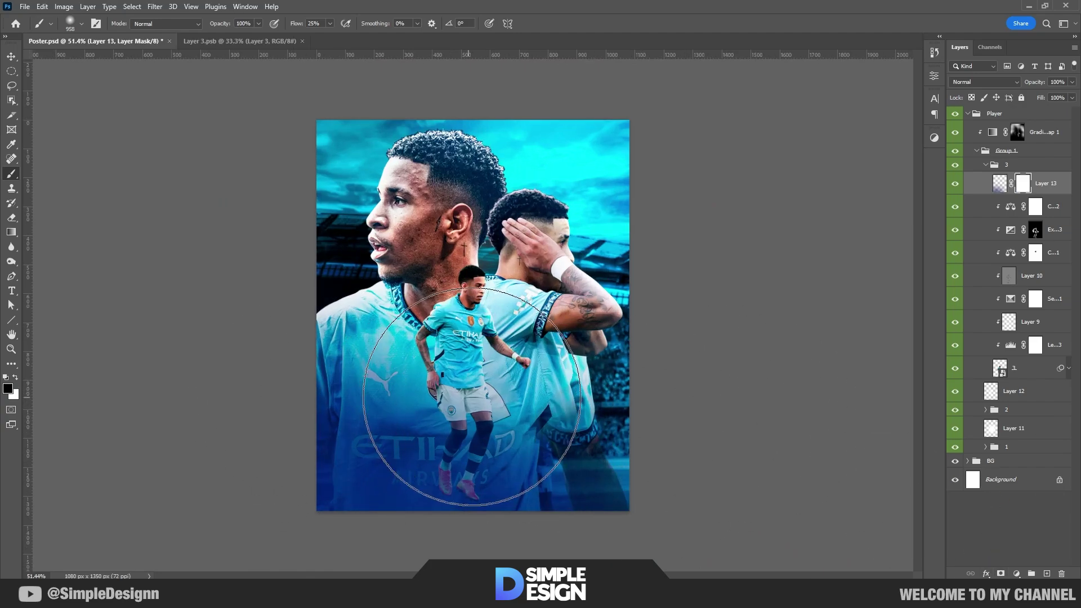
pyautogui.moveTo(472, 397); pyautogui.dragTo(495, 422)
pyautogui.keyDown('alt'); pyautogui.scroll(3, 479, 394); pyautogui.keyUp('alt')
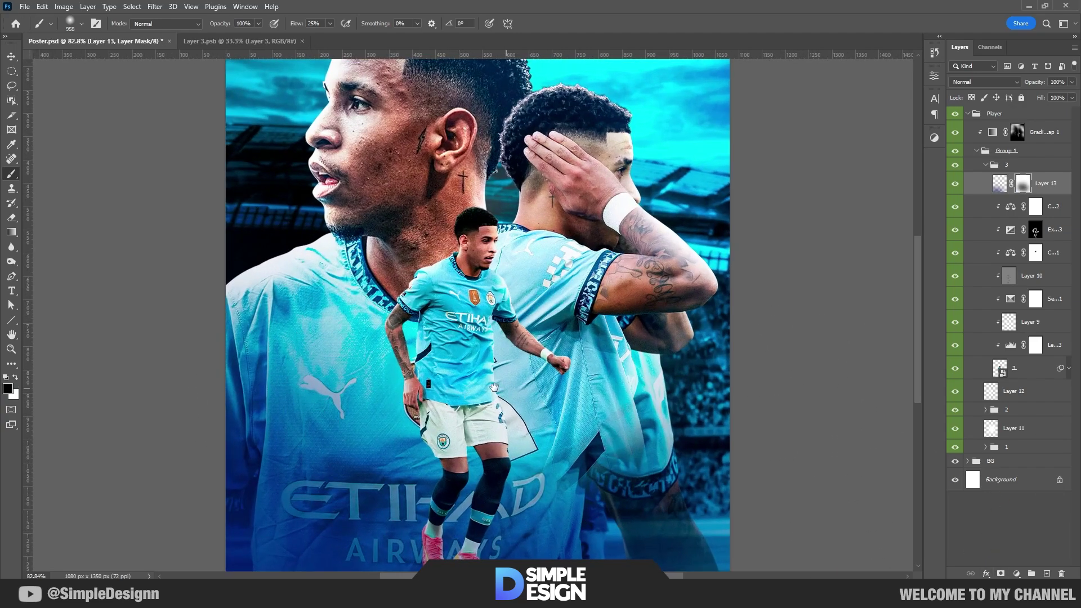
pyautogui.keyDown('alt'); pyautogui.scroll(-2, 494, 388); pyautogui.keyUp('alt')
pyautogui.keyDown('ctrl'); pyautogui.click(1045, 183); pyautogui.keyUp('ctrl')
pyautogui.click(986, 165)
pyautogui.keyDown('alt'); pyautogui.scroll(5, 477, 455); pyautogui.keyUp('alt')
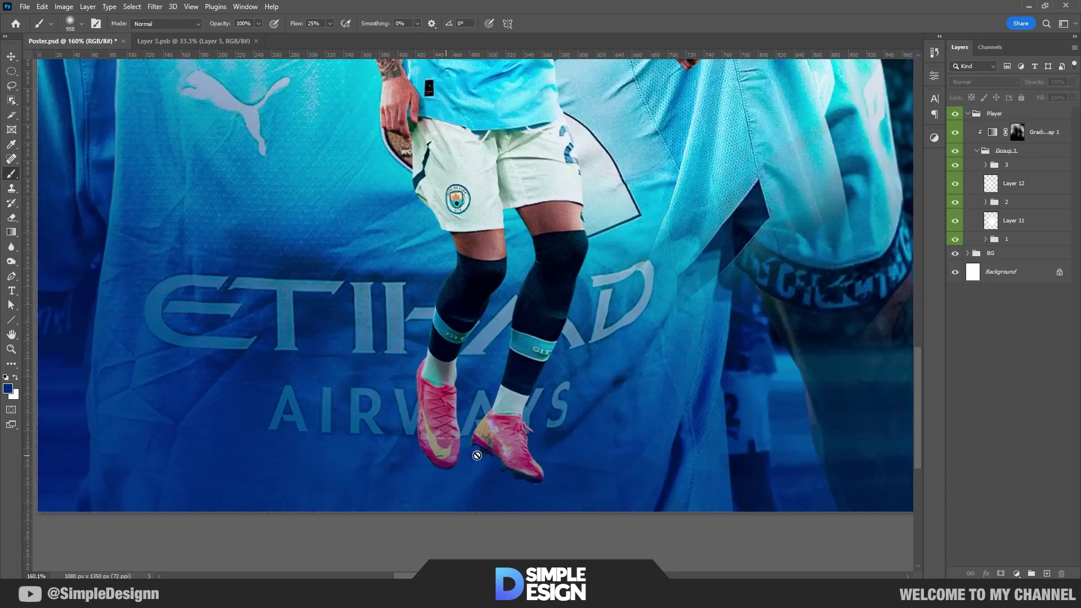
pyautogui.scroll(-2, 477, 455)
# Add Layer 14 above Layer 12 and sample a dark shadow colour from the artwork
pyautogui.click(986, 164)
pyautogui.hotkey('ctrl', 'shift', 'alt', 'n')
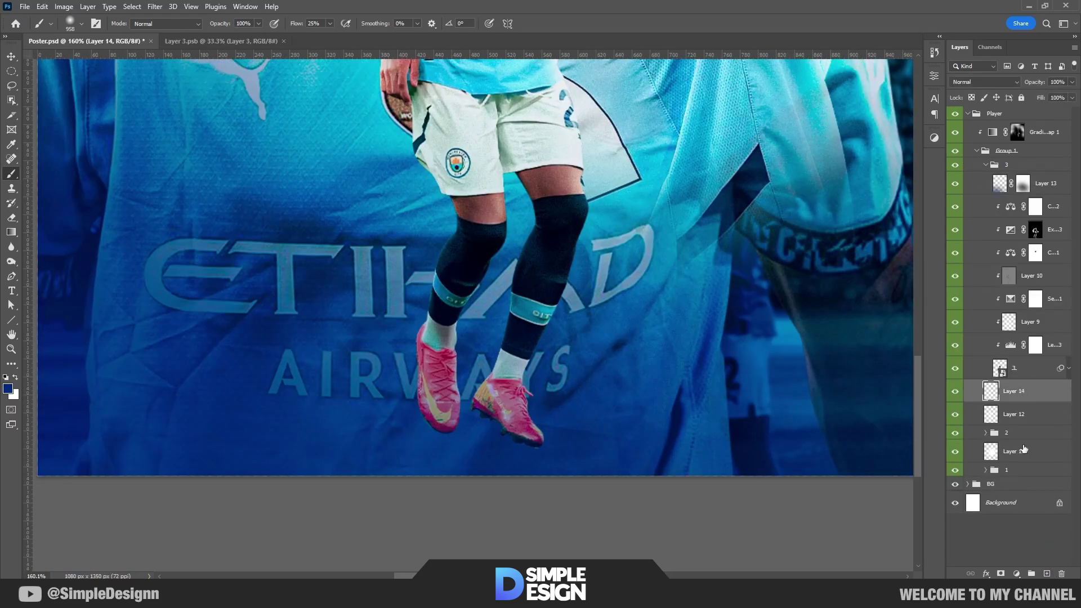
pyautogui.rightClick(502, 252)
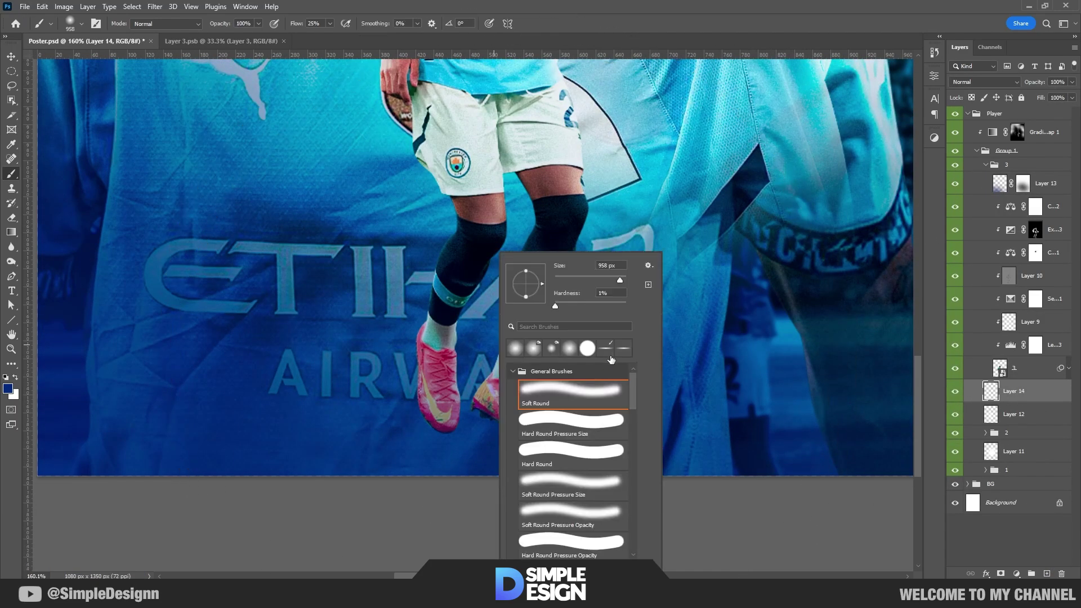
pyautogui.press('Escape')
pyautogui.keyDown('alt'); pyautogui.scroll(2, 422, 439); pyautogui.keyUp('alt')
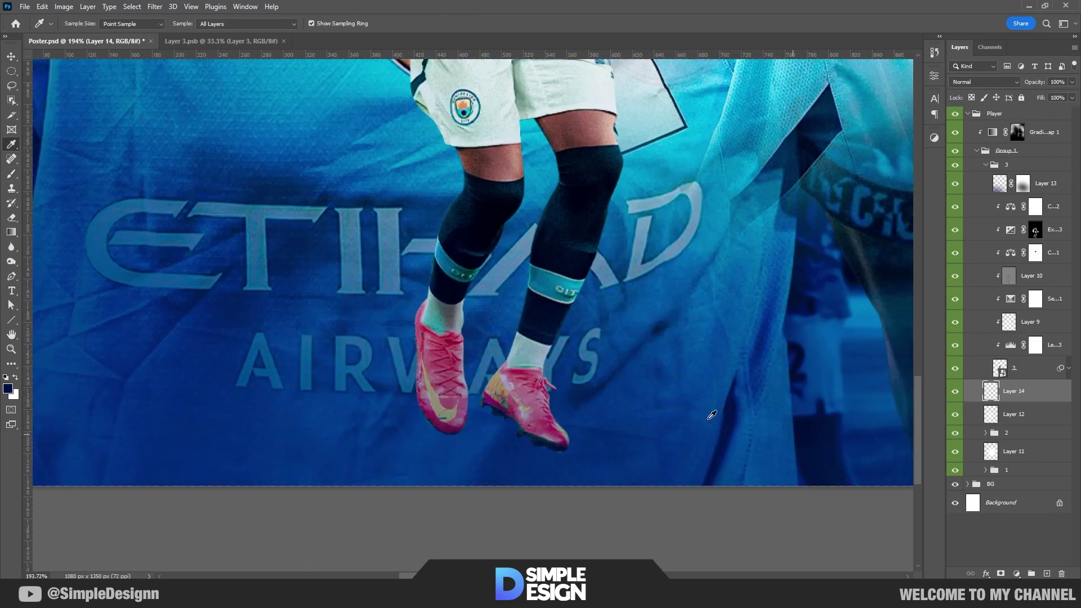
pyautogui.press('b')
# Stamp a soft dark elliptical shadow beneath the small player's right shoe
pyautogui.click(534, 448)
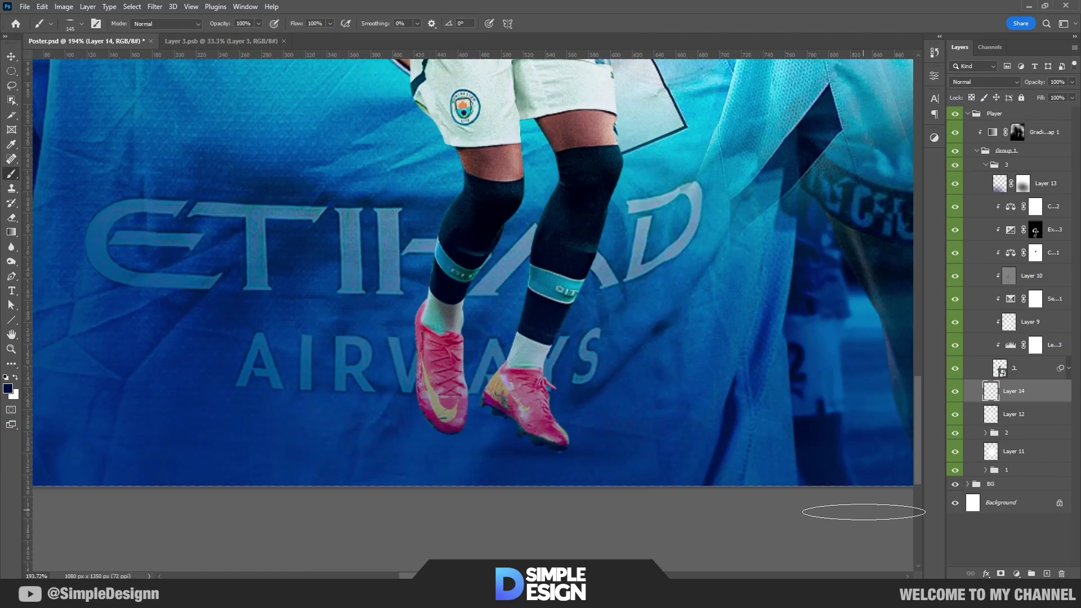
pyautogui.scroll(2, 475, 448)
pyautogui.click(8, 389)
pyautogui.click(1016, 384)
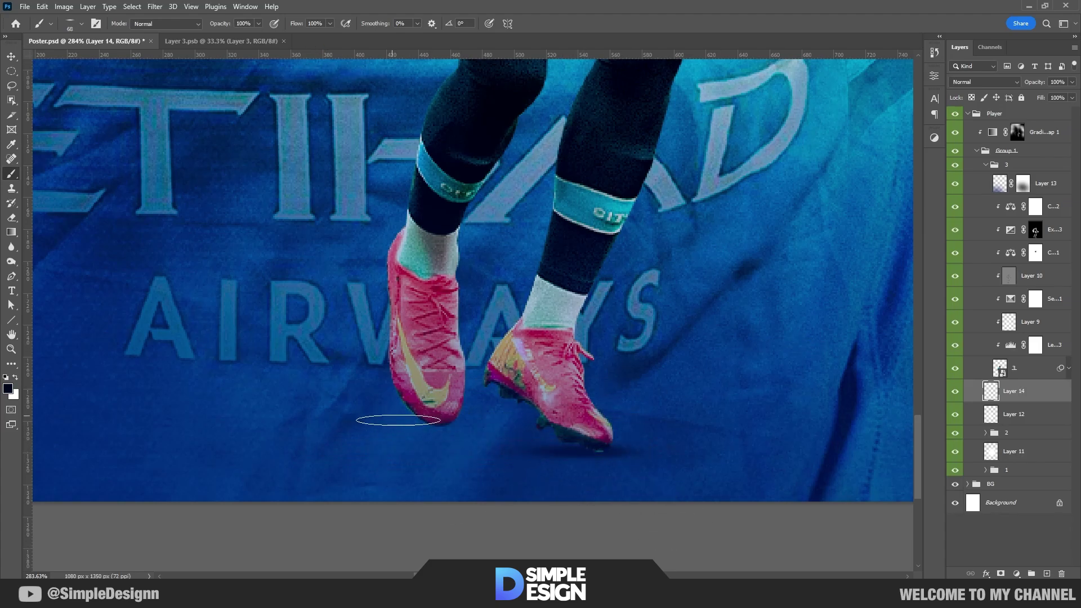
pyautogui.scroll(-3, 579, 507)
pyautogui.scroll(-2, 483, 453)
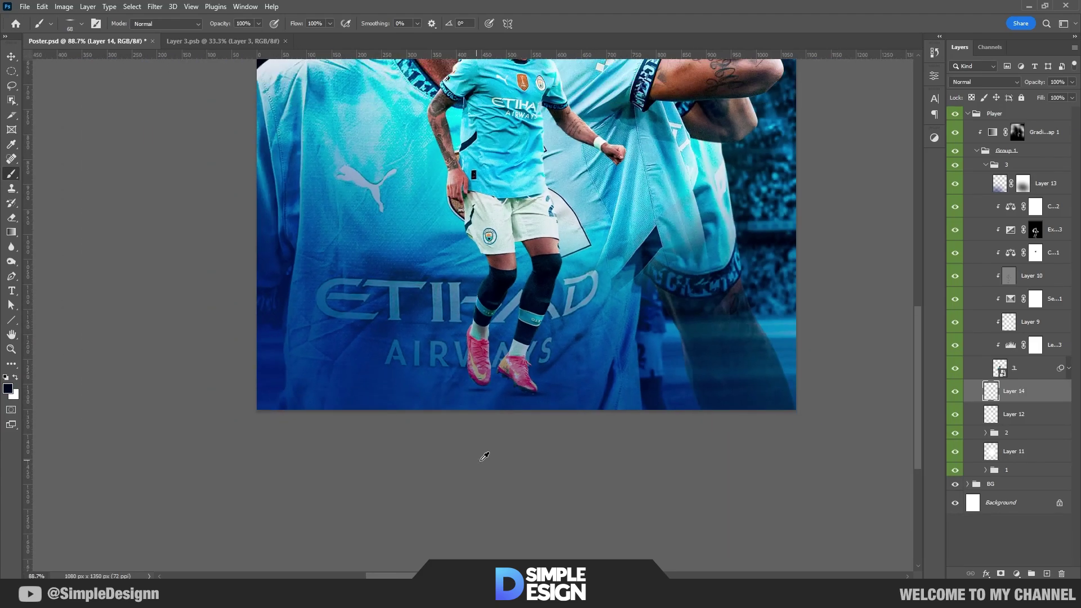
# On new Layer 15, paint a soft shadow with a ~570 px low-flow brush
pyautogui.hotkey('ctrl', 'shift', 'alt', 'n')
pyautogui.scroll(-2, 550, 237)
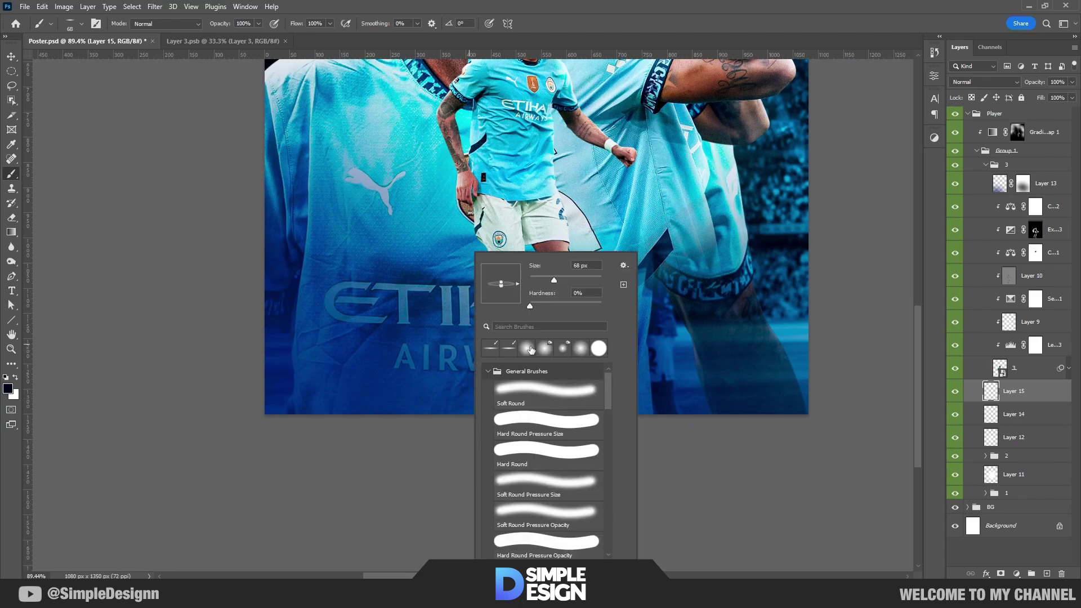
pyautogui.rightClick(476, 251)
pyautogui.press('Escape')
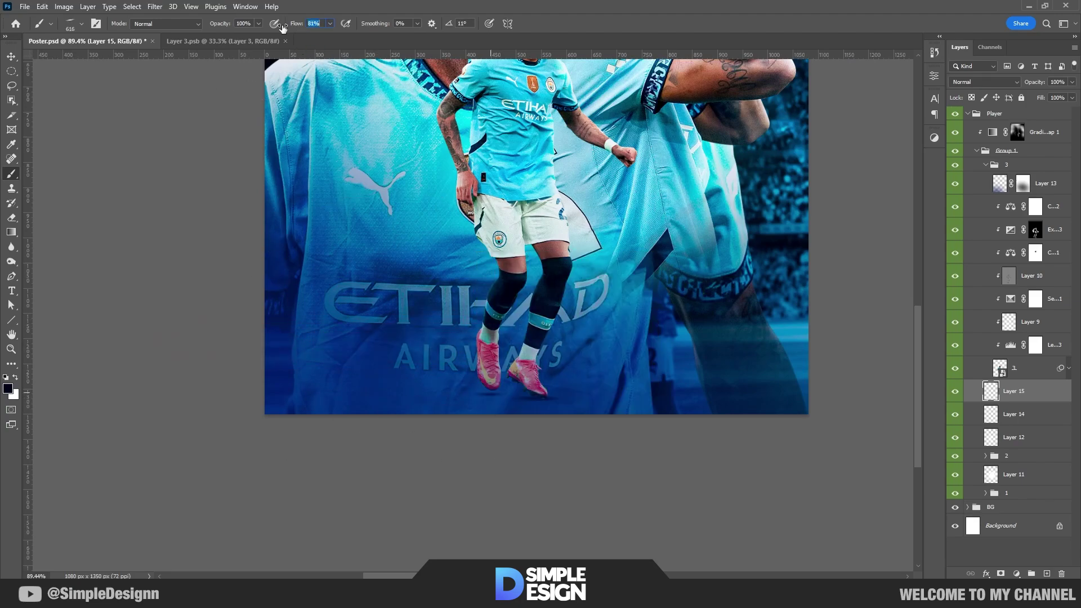
pyautogui.scroll(-1, 512, 282)
pyautogui.keyDown('alt'); pyautogui.moveTo(449, 363); pyautogui.dragTo(428, 372); pyautogui.keyUp('alt')
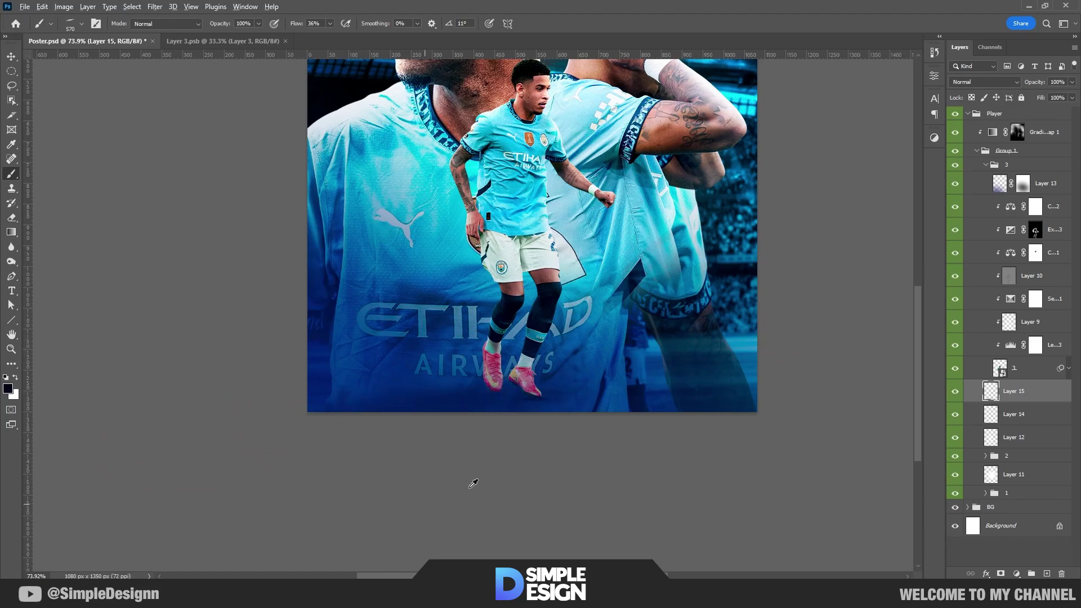
pyautogui.scroll(-1, 778, 451)
pyautogui.scroll(4, 618, 282)
# Squash the shadow flatter and shift it slightly left under the boots
pyautogui.hotkey('ctrl', 't')
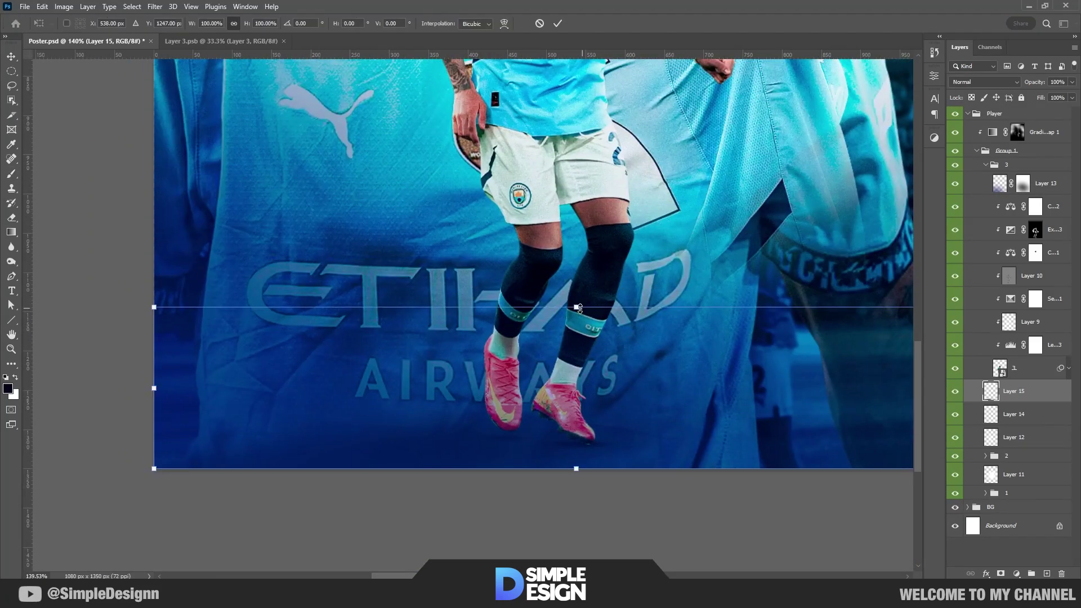
pyautogui.moveTo(580, 308); pyautogui.dragTo(580, 364)
pyautogui.moveTo(616, 454); pyautogui.dragTo(586, 455)
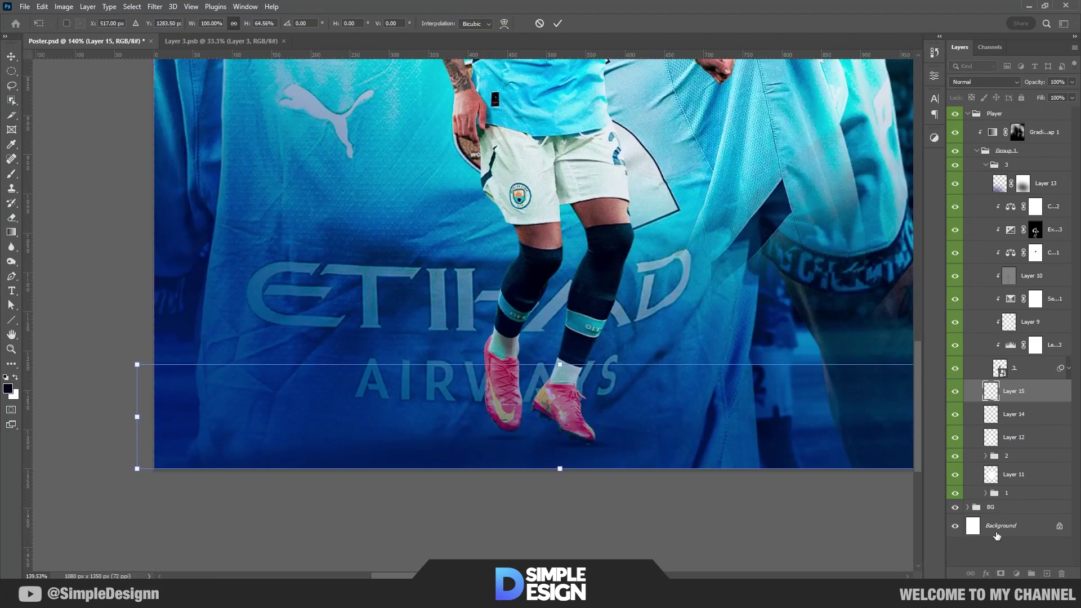
pyautogui.press('Return')
pyautogui.hotkey('ctrl', '0')
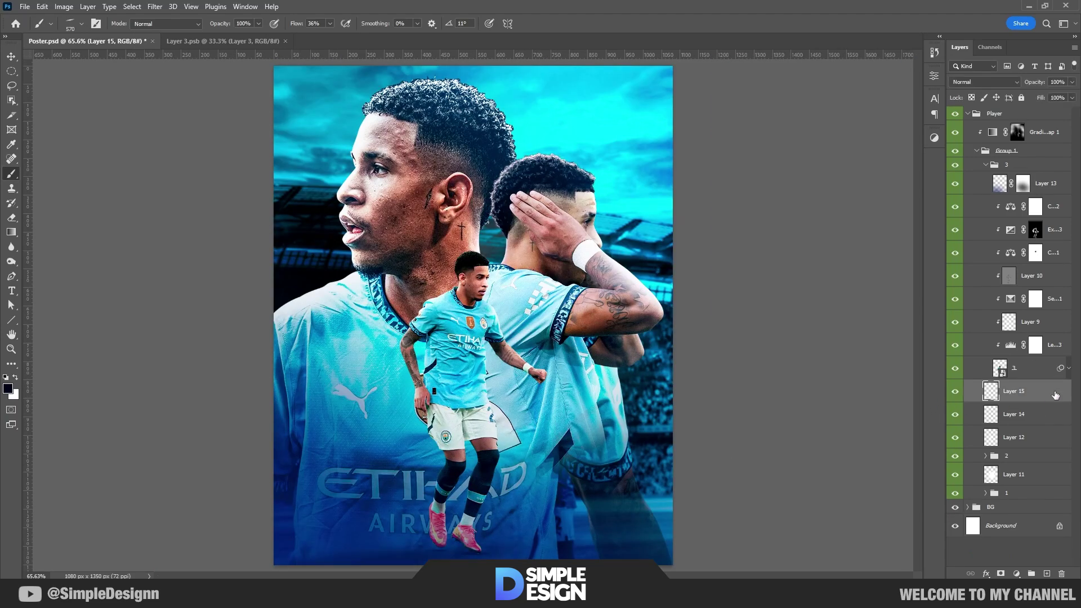
# Set Layer 15 to Multiply, pick a new painting colour, and select Layer 13
pyautogui.click(984, 82)
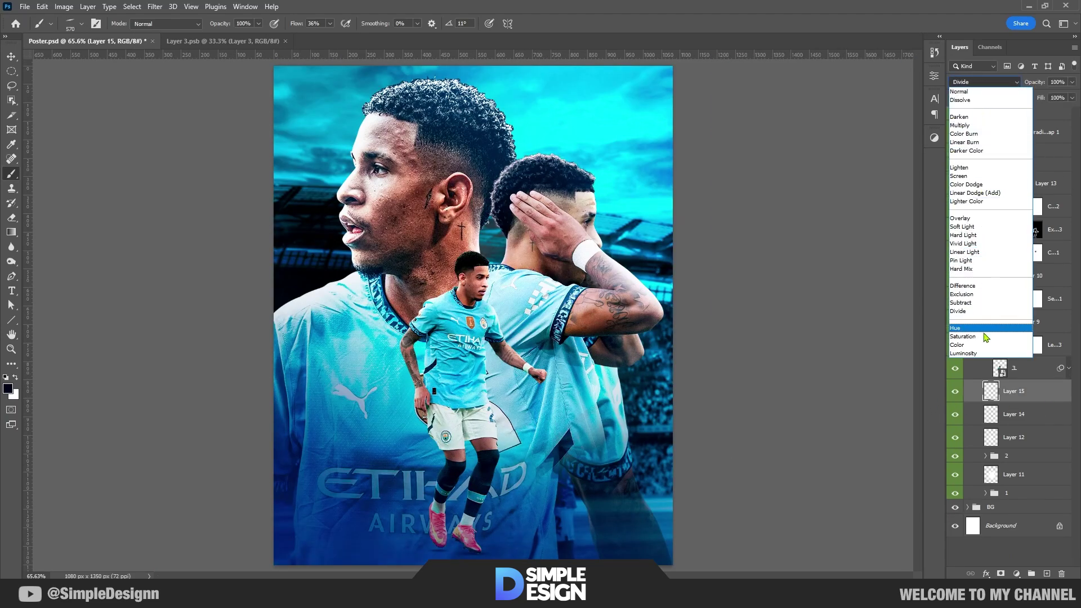
pyautogui.click(983, 125)
pyautogui.scroll(3, 531, 415)
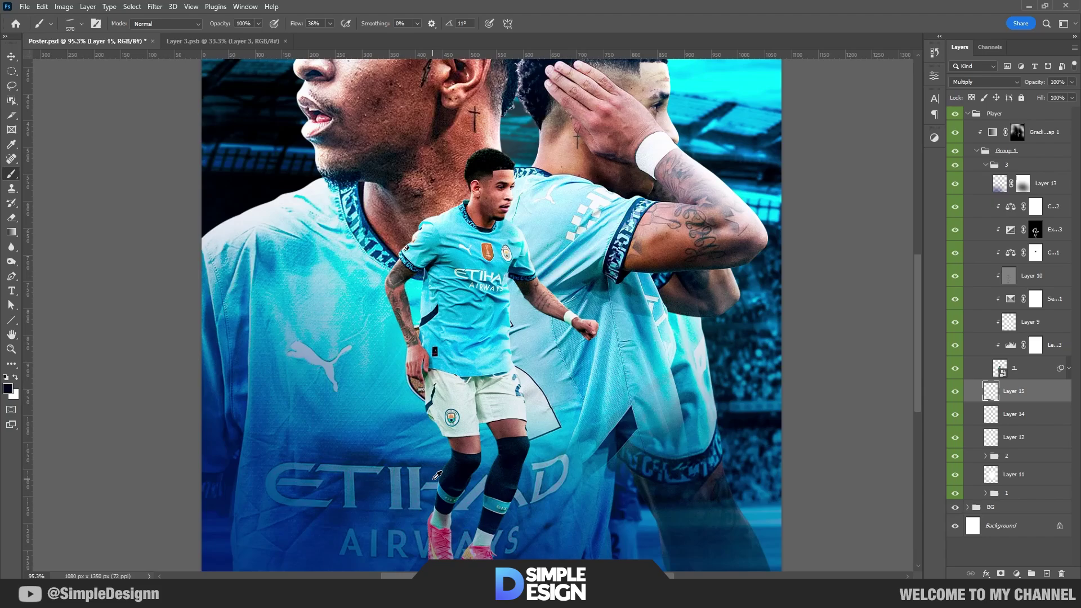
pyautogui.scroll(2, 531, 415)
pyautogui.click(8, 388)
pyautogui.click(1059, 389)
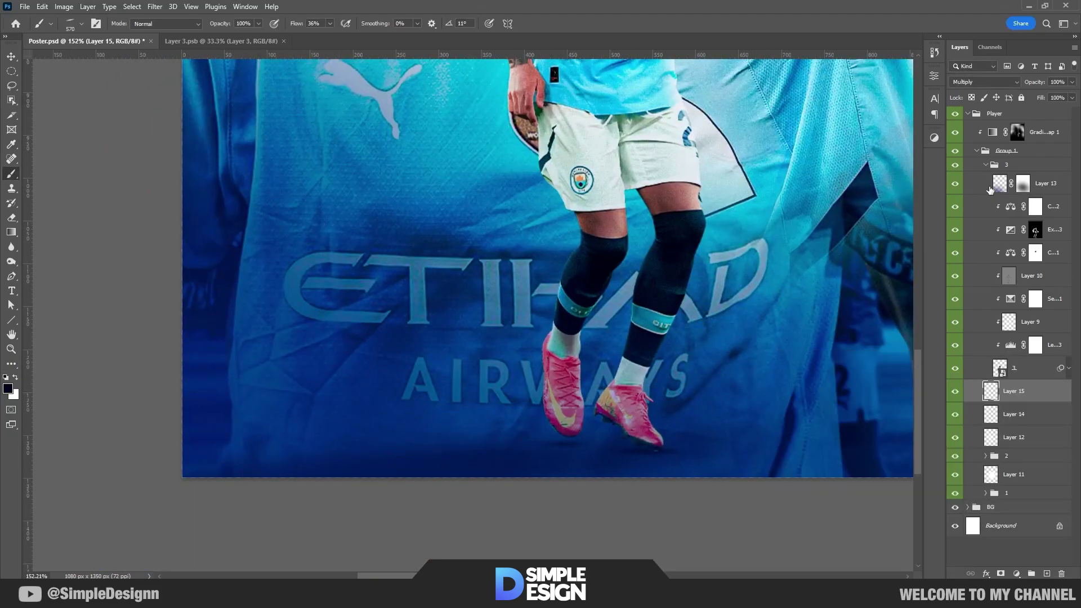
pyautogui.click(1048, 187)
# Add Layer 16 above Layer 13, shade faintly around the boots, and collapse the player group
pyautogui.click(1048, 573)
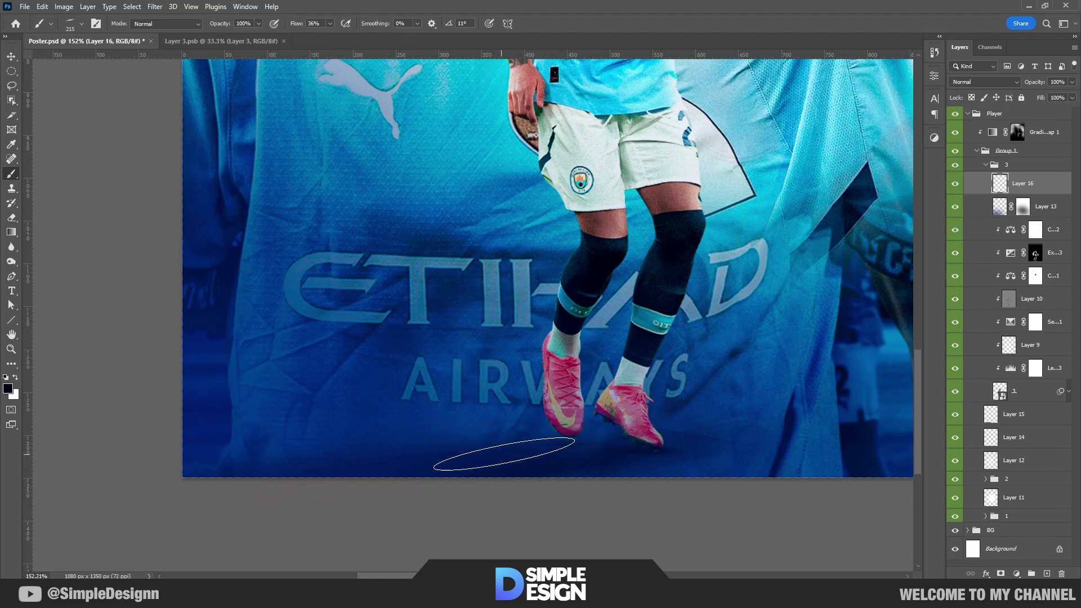
pyautogui.scroll(-4, 470, 419)
pyautogui.scroll(4, 470, 419)
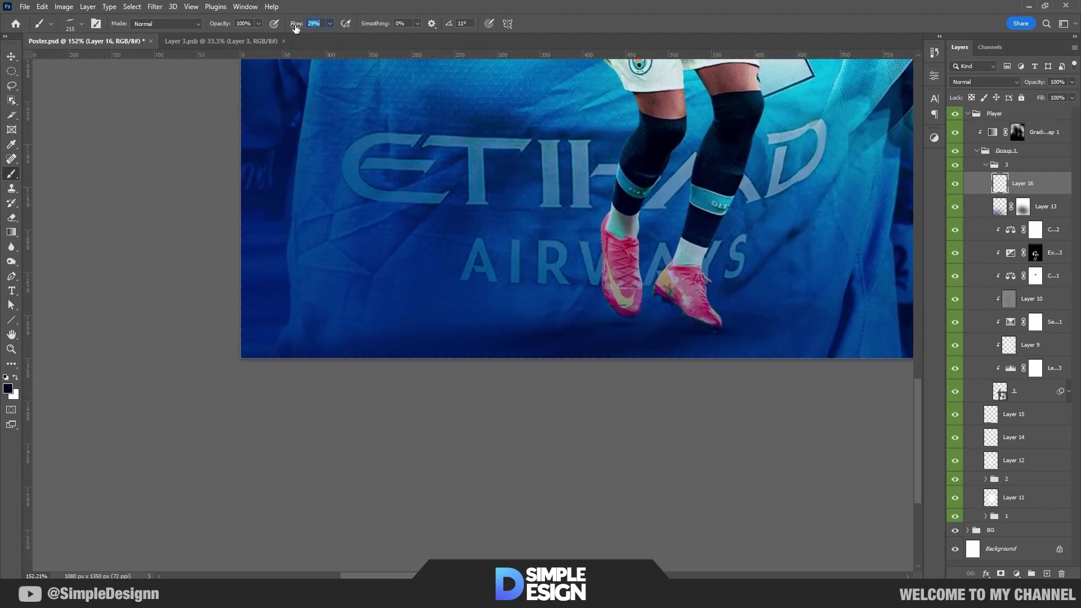
pyautogui.press(']')
pyautogui.press(']')
pyautogui.press(']')
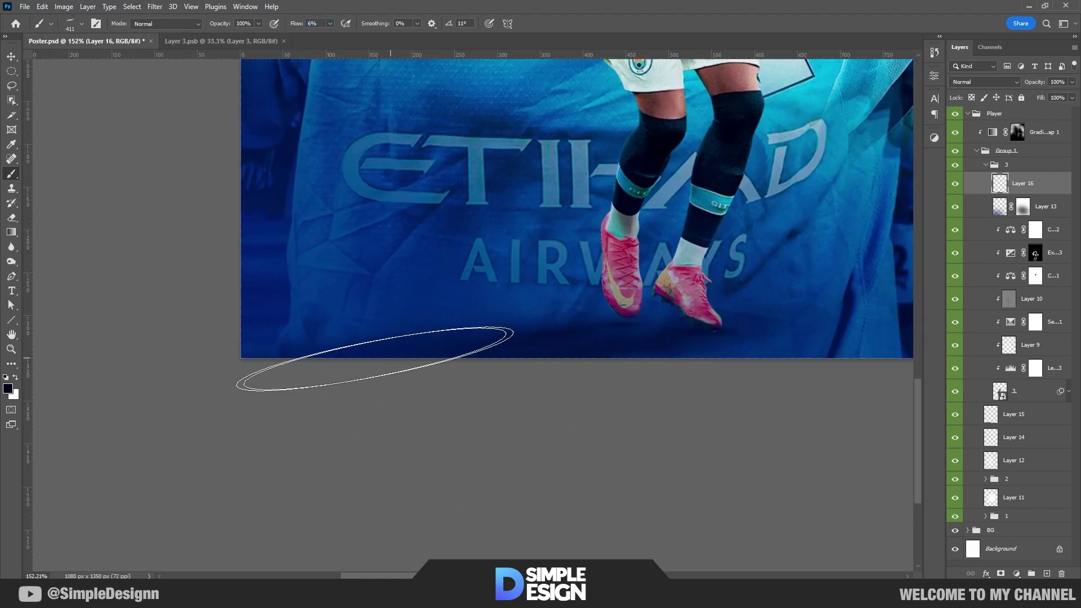
pyautogui.scroll(-3, 394, 359)
pyautogui.scroll(-1, 555, 434)
pyautogui.scroll(1, 563, 443)
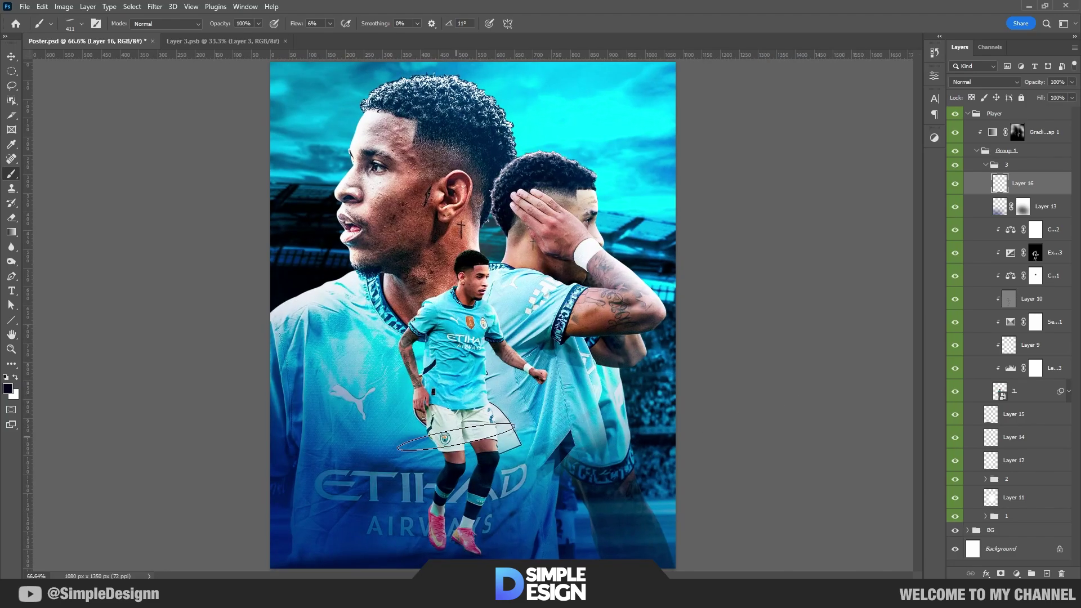
pyautogui.scroll(1, 471, 464)
pyautogui.click(986, 164)
# Collapse Group 1, expand BG, and add Layer 17 beside Layer 3
pyautogui.click(1002, 353)
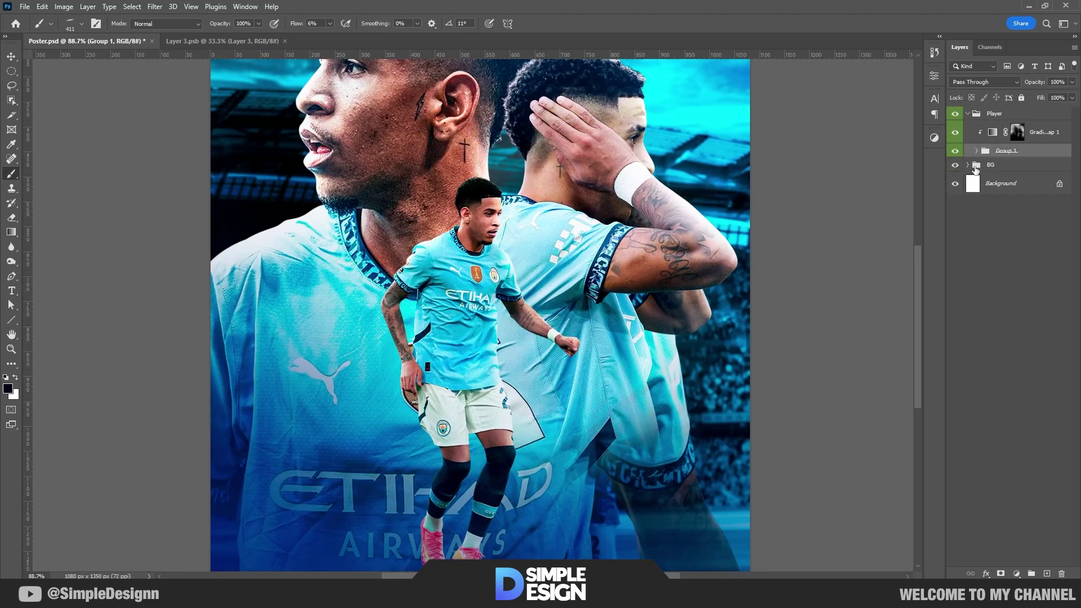
pyautogui.press('v')
pyautogui.scroll(-2, 919, 288)
pyautogui.scroll(2, 919, 288)
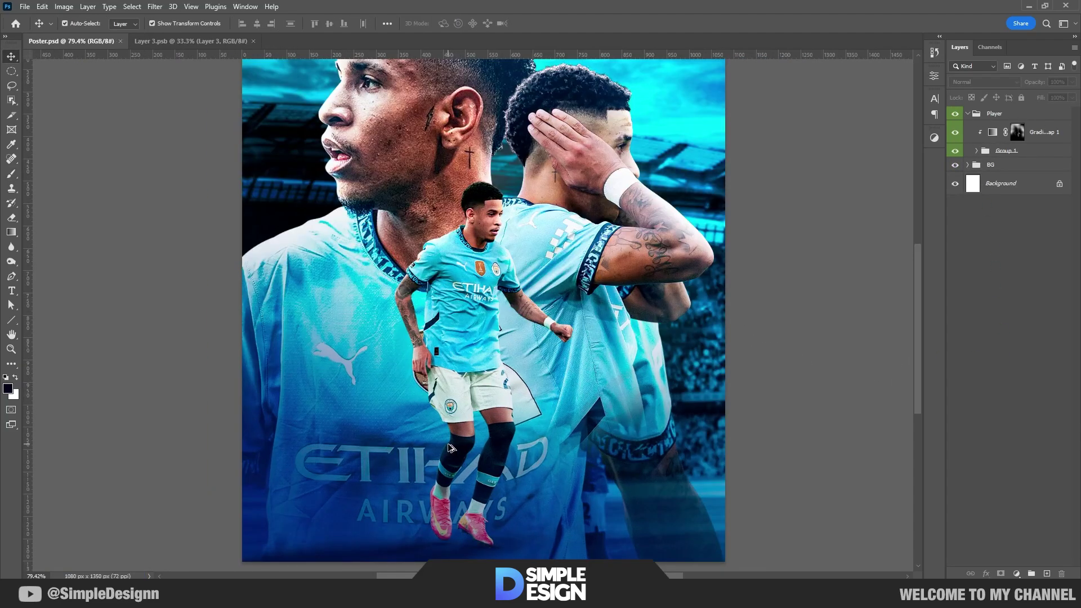
pyautogui.scroll(2, 919, 288)
pyautogui.scroll(-4, 760, 301)
pyautogui.click(968, 164)
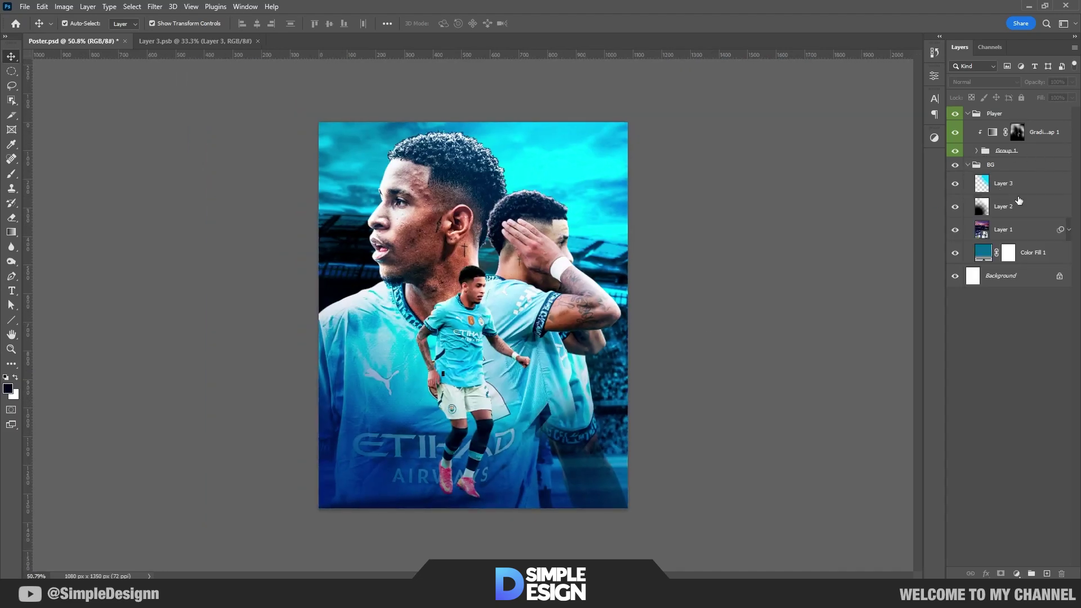
pyautogui.click(1008, 183)
pyautogui.keyDown('ctrl'); pyautogui.click(1049, 573); pyautogui.keyUp('ctrl')
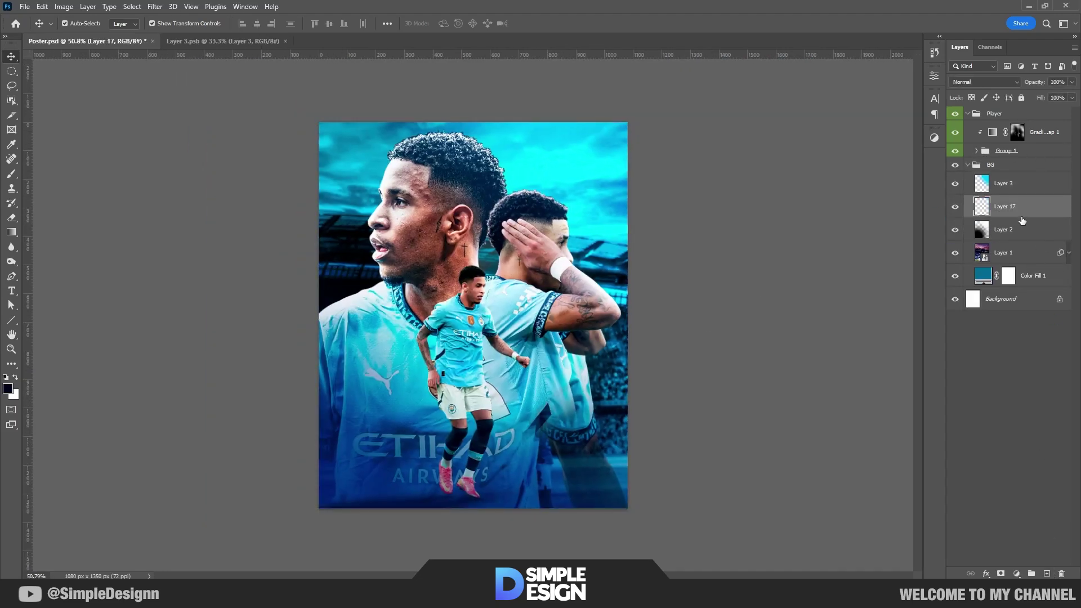
# Paint soft white light with a ~1136 px brush and blend Layer 17 as Overlay
pyautogui.press('b')
pyautogui.rightClick(465, 237)
pyautogui.press('Escape')
pyautogui.hotkey('shift', '5')
pyautogui.hotkey('shift', '8')
pyautogui.press('x')
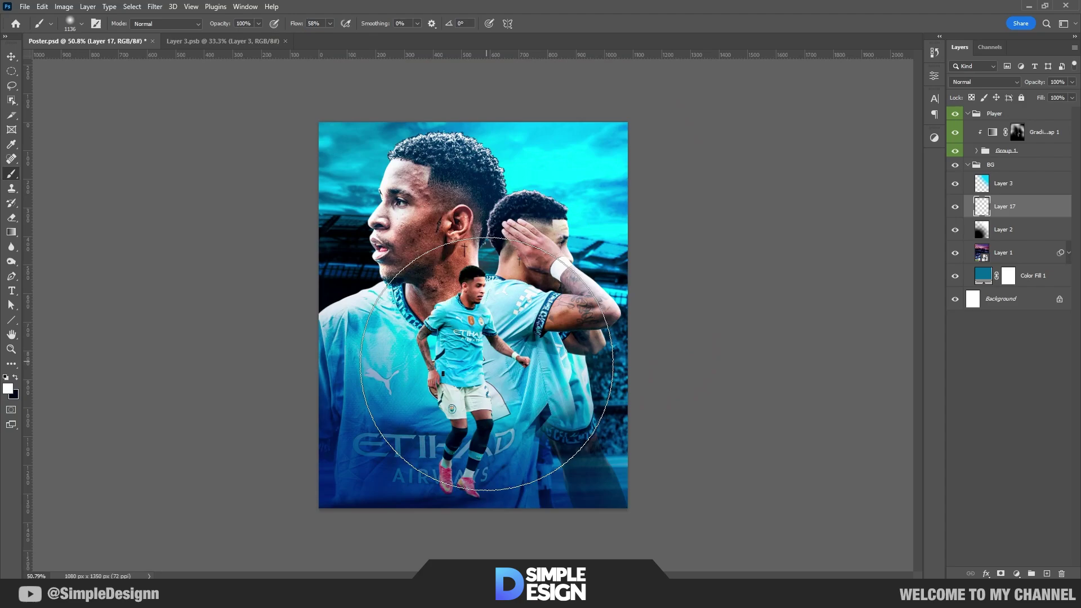
pyautogui.press(']')
pyautogui.press(']')
pyautogui.press(']')
pyautogui.press(']')
pyautogui.press(']')
pyautogui.press(']')
pyautogui.press('[')
pyautogui.press('[')
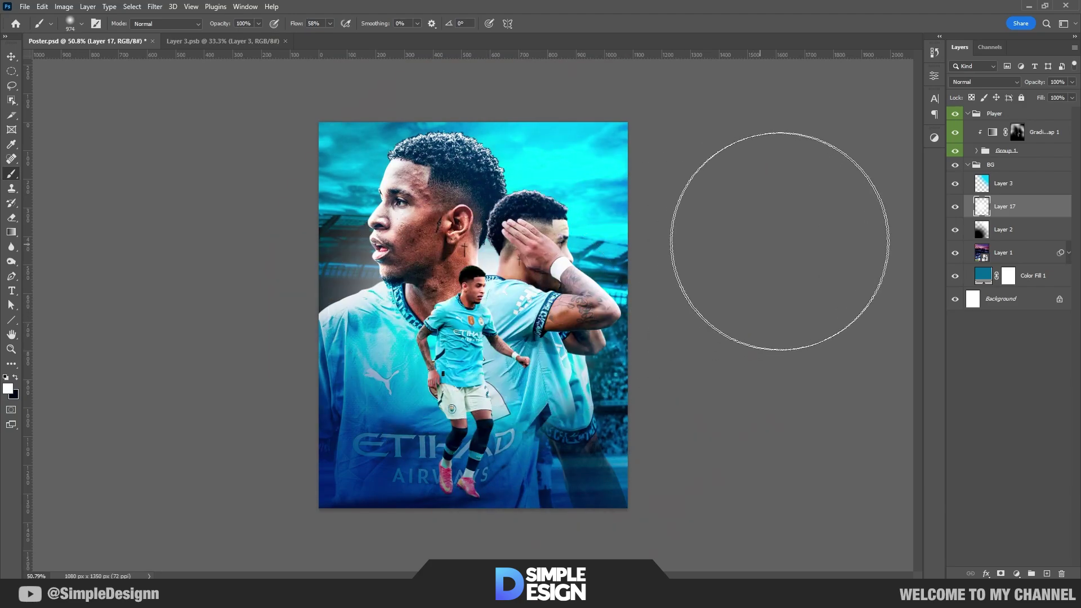
pyautogui.click(986, 81)
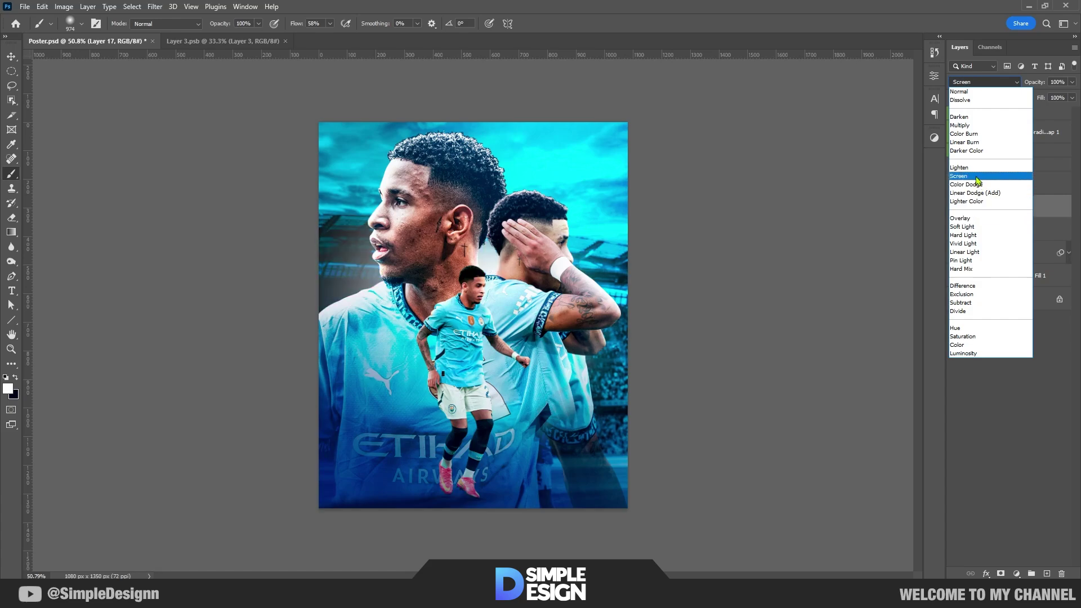
pyautogui.click(992, 218)
# Add Layer 18 above Layer 17 and set a ~555 px brush at 19% flow
pyautogui.moveTo(350, 313); pyautogui.dragTo(327, 313)
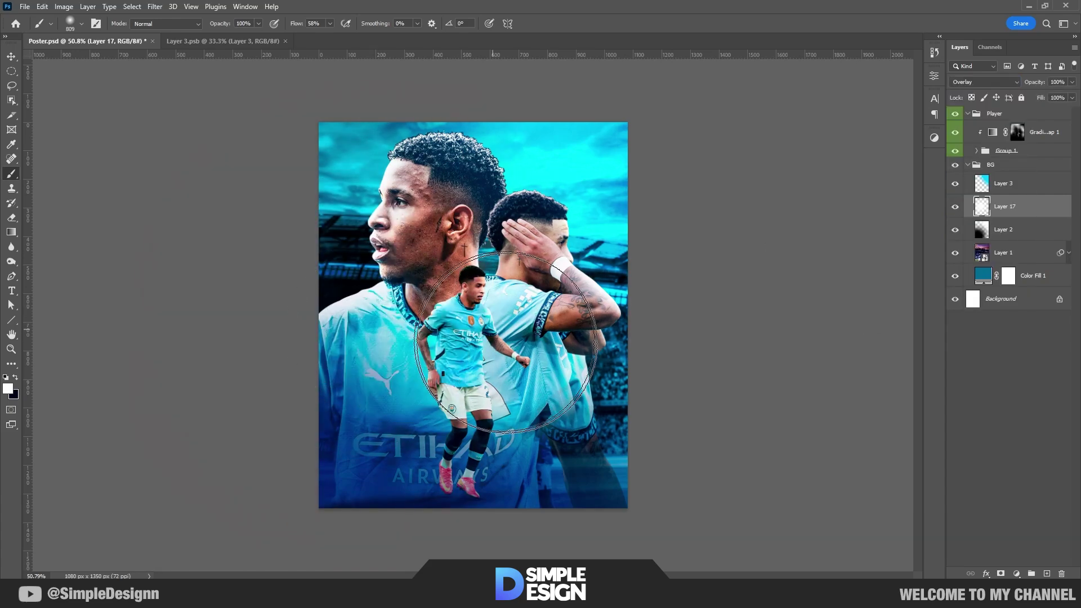
pyautogui.scroll(1, 384, 337)
pyautogui.click(1047, 573)
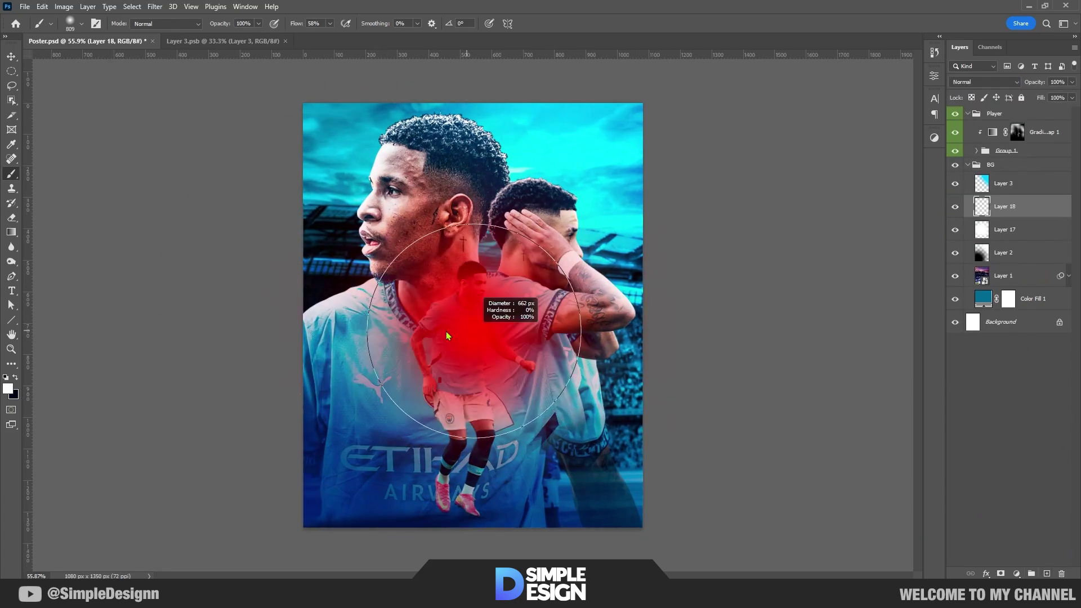
pyautogui.moveTo(507, 361); pyautogui.dragTo(484, 361)
pyautogui.hotkey('shift', '1')
pyautogui.hotkey('shift', '9')
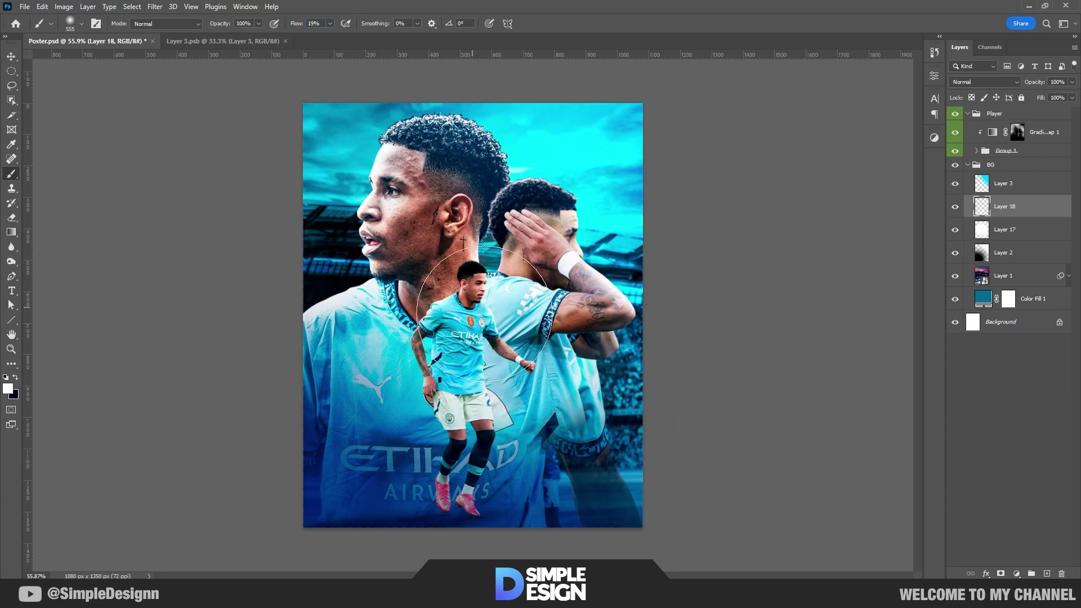
pyautogui.scroll(3, 460, 229)
pyautogui.scroll(2, 461, 228)
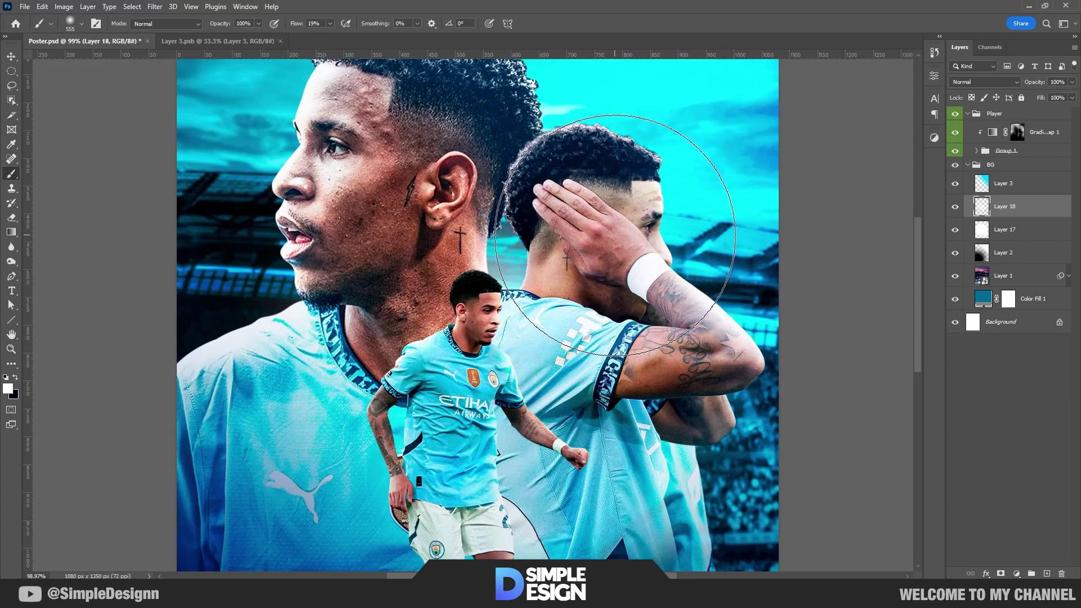
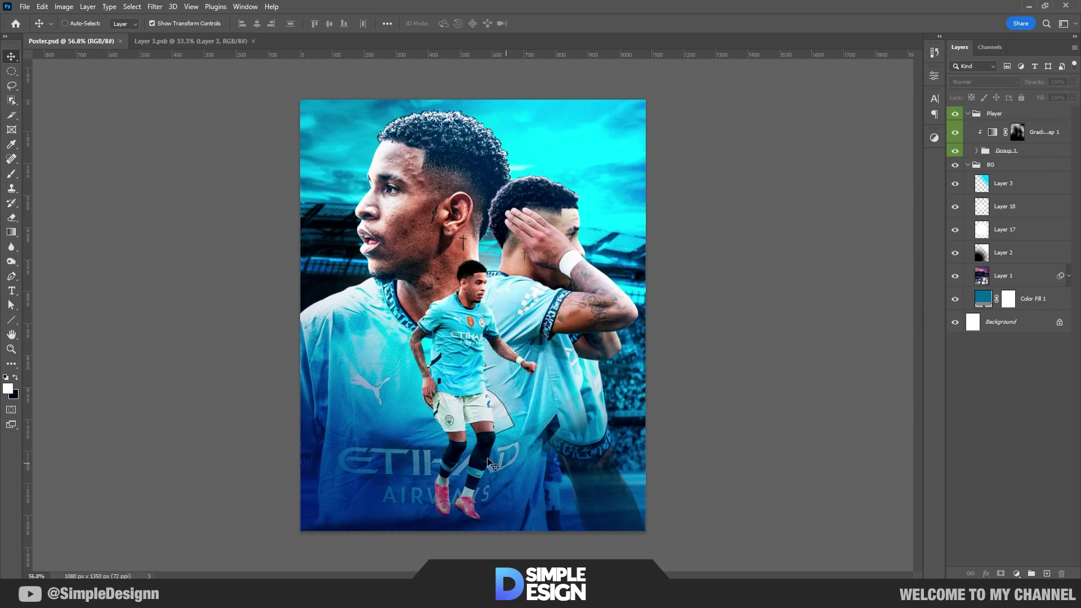
# Add a Levels 4 adjustment above Layer 1 with input levels 17 (black) and 250 (white)
pyautogui.scroll(1, 448, 468)
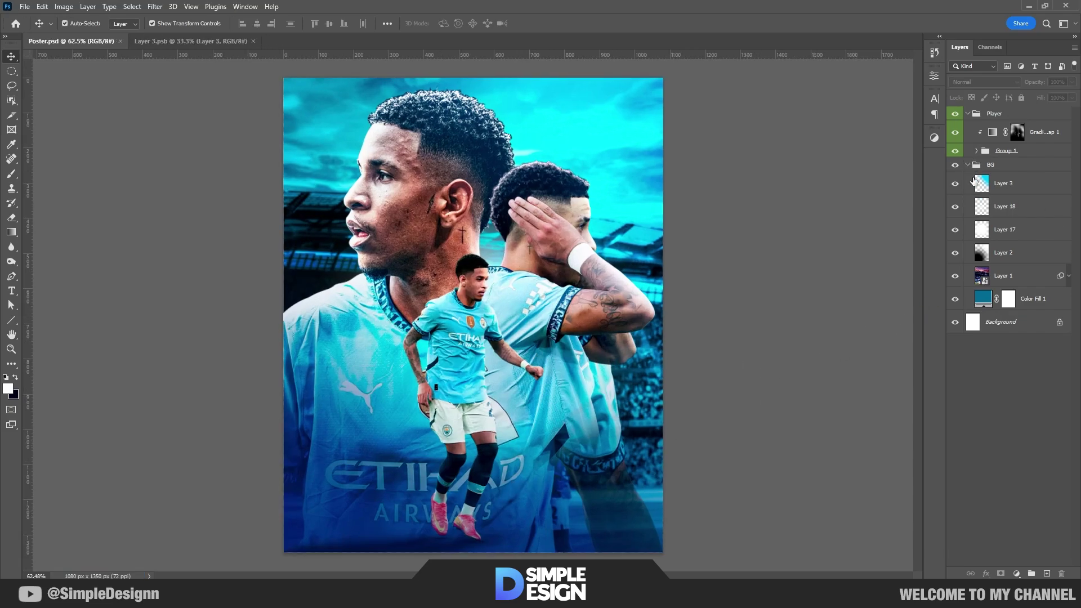
pyautogui.click(1014, 189)
pyautogui.click(1056, 463)
pyautogui.click(1069, 277)
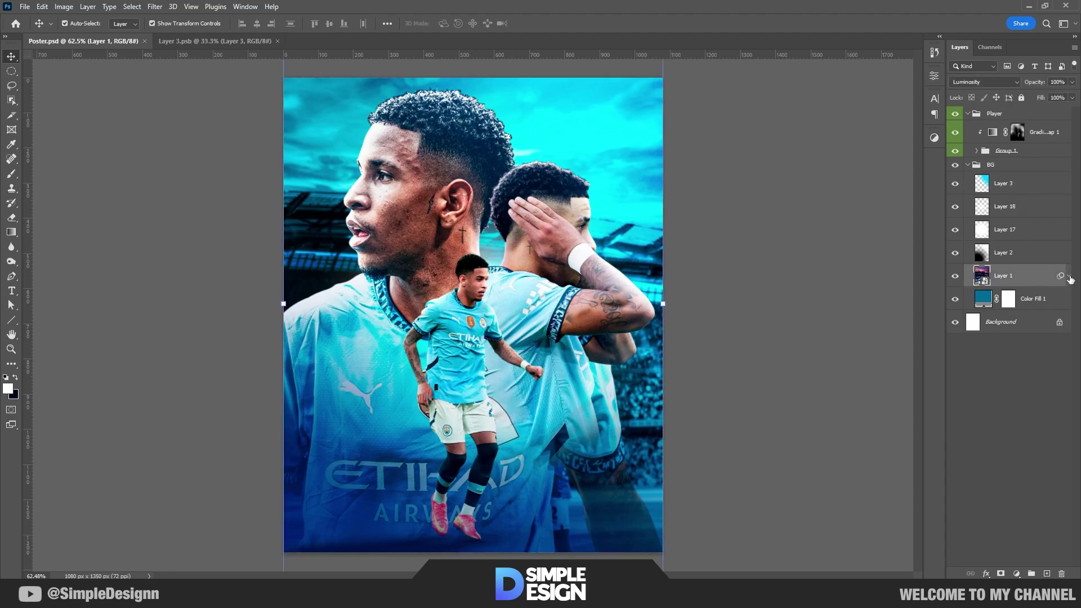
pyautogui.click(1021, 574)
pyautogui.click(1036, 418)
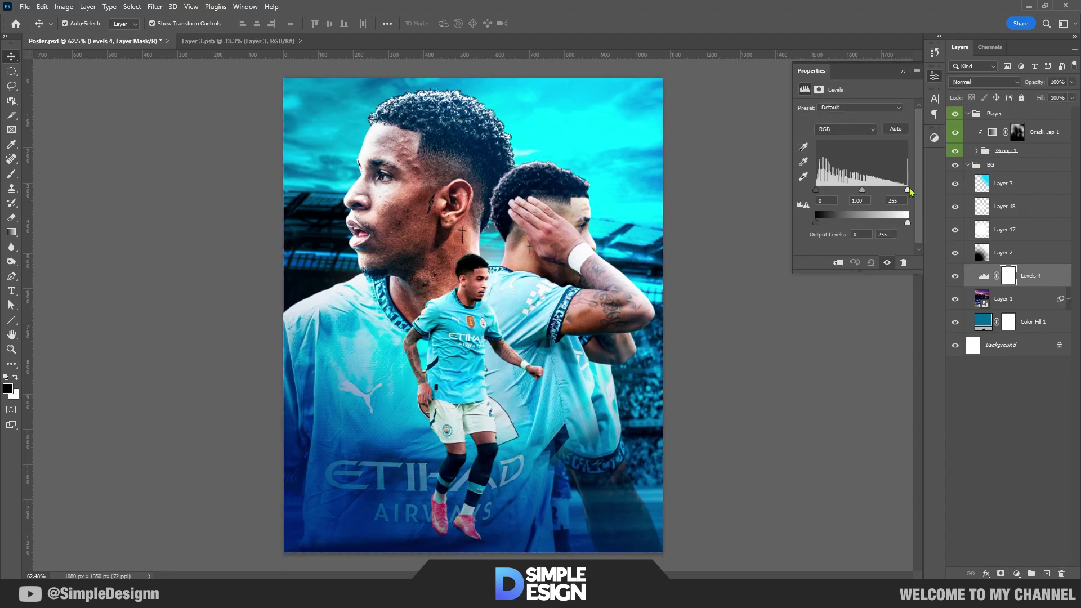
pyautogui.moveTo(909, 190); pyautogui.dragTo(906, 189)
pyautogui.moveTo(816, 190); pyautogui.dragTo(823, 190)
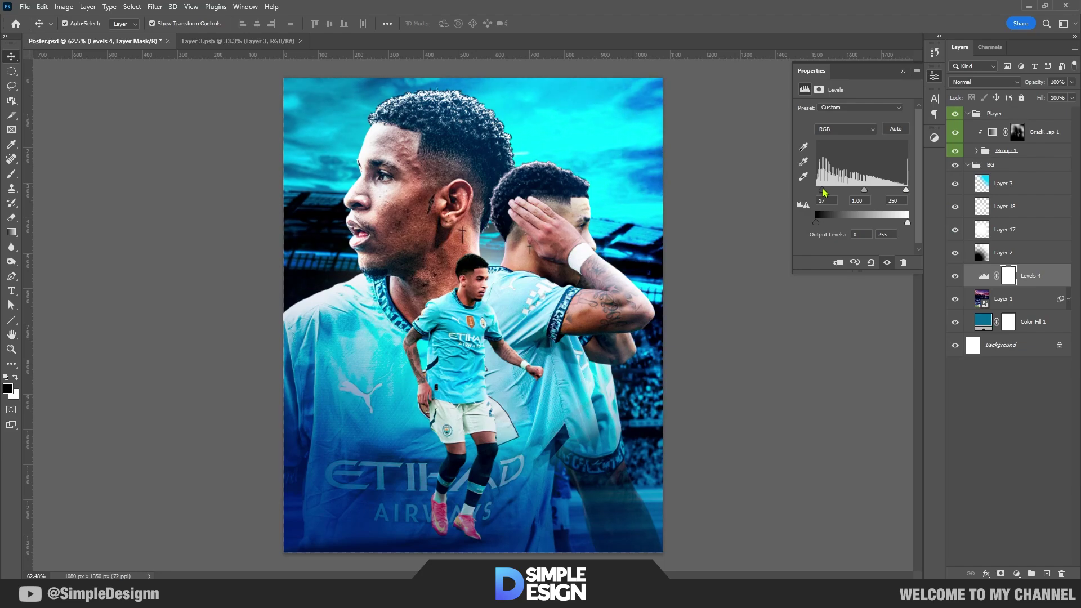
pyautogui.click(902, 71)
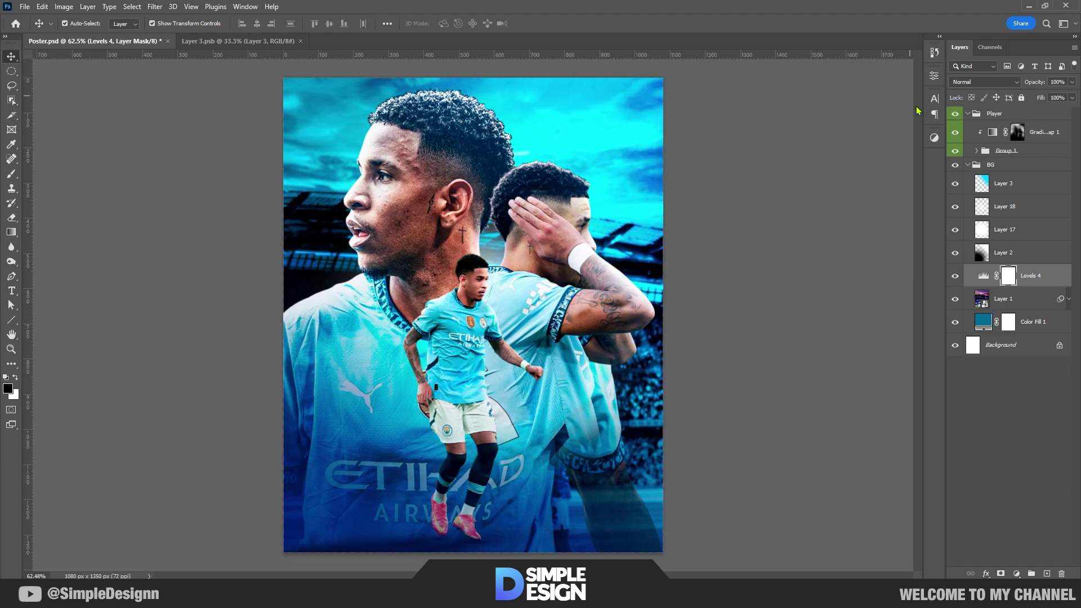
pyautogui.click(1025, 406)
pyautogui.scroll(-1, 611, 475)
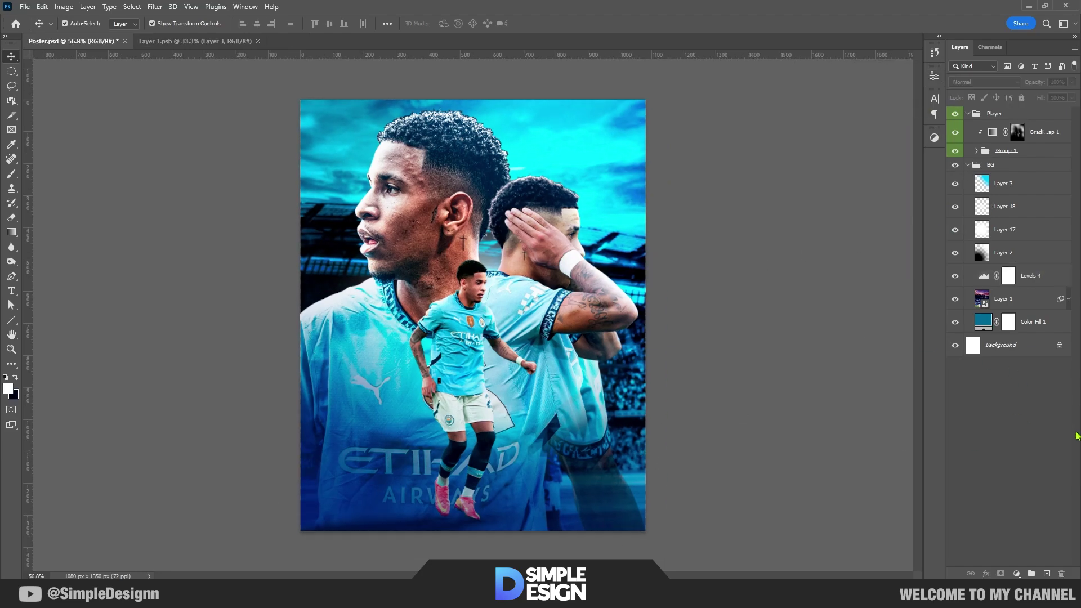
# Add a new Layer 19 above Levels 4 and set its blend mode to Multiply
pyautogui.click(1045, 280)
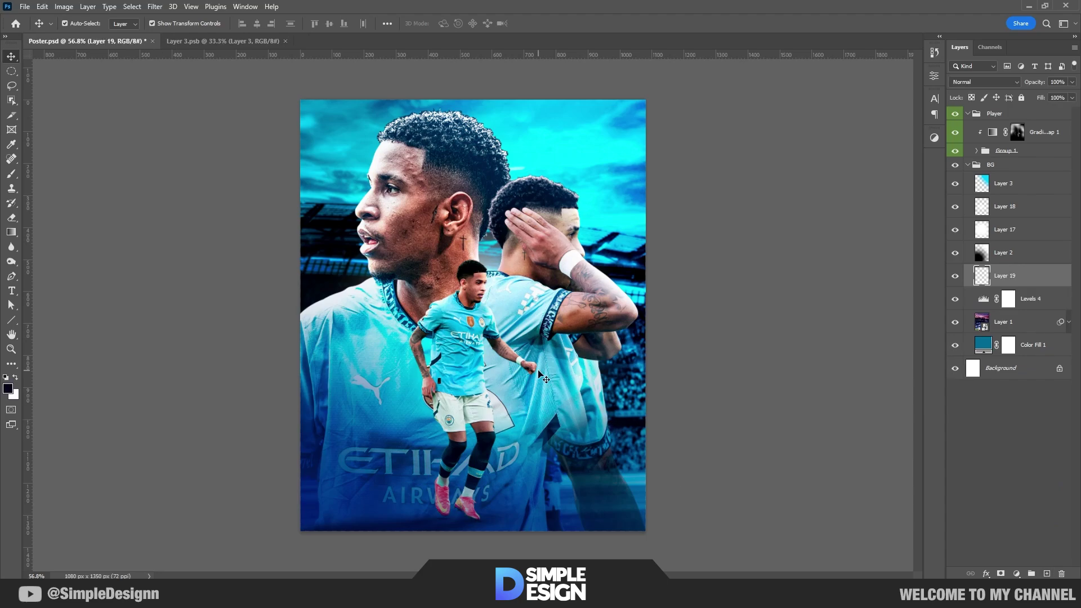
pyautogui.press('b')
pyautogui.click(984, 82)
pyautogui.click(964, 221)
pyautogui.scroll(-2, 297, 498)
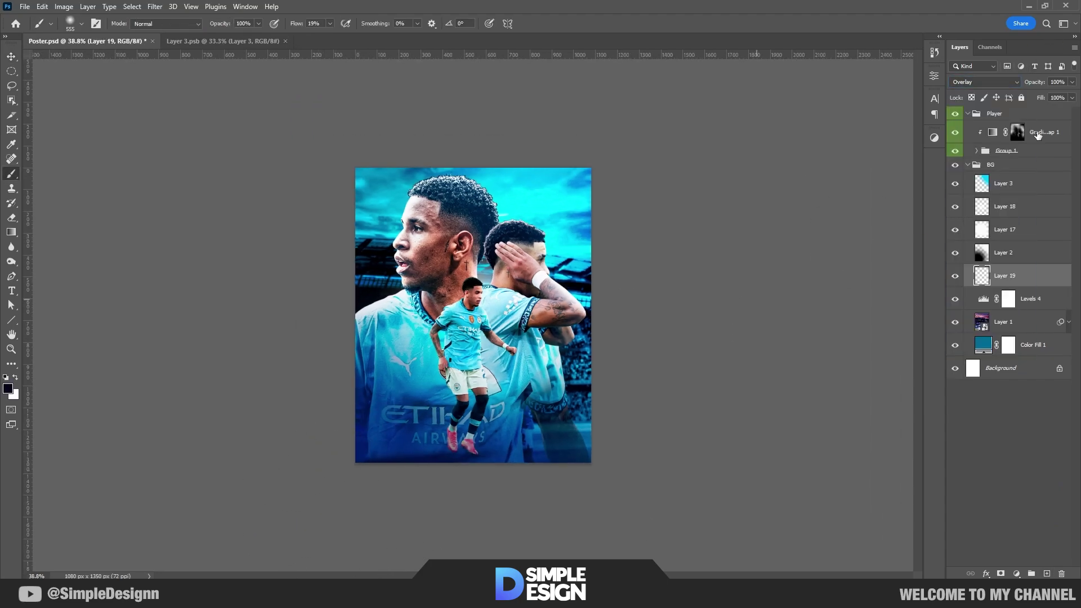
pyautogui.click(985, 82)
pyautogui.click(969, 120)
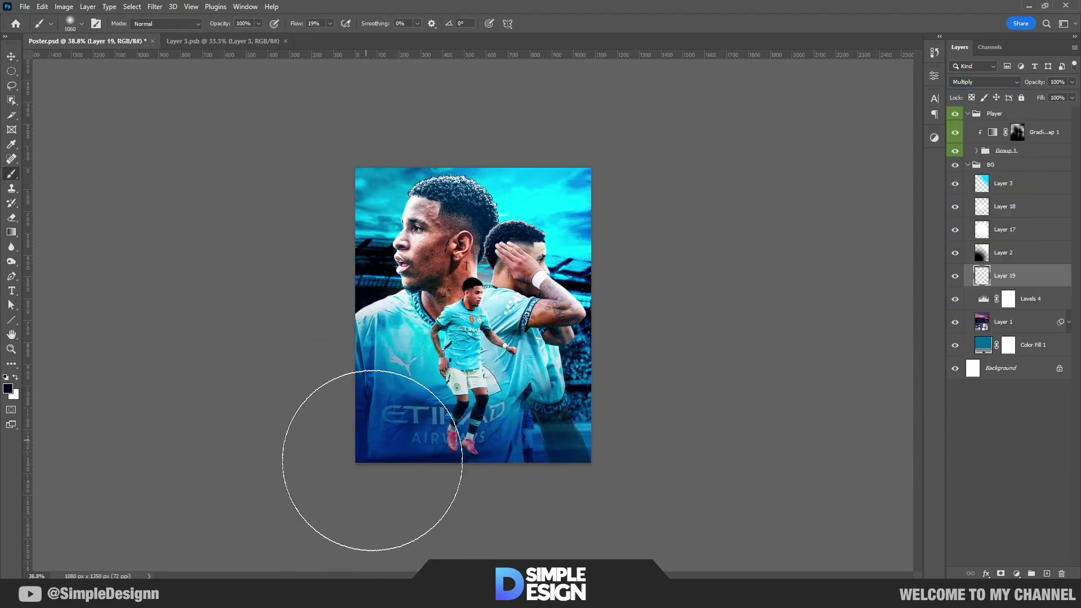
# Add a new Layer 20 and move it up to just below Layer 3
pyautogui.hotkey('ctrl', 'shift', 'alt', 'n')
pyautogui.scroll(1, 313, 459)
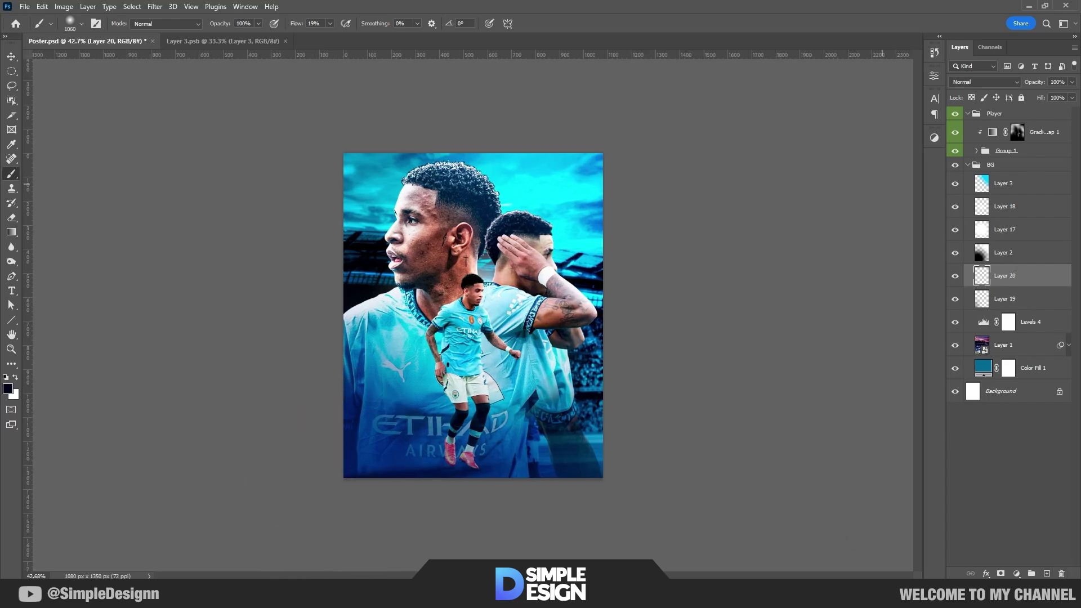
pyautogui.moveTo(1005, 276); pyautogui.dragTo(1005, 179)
pyautogui.rightClick(401, 406)
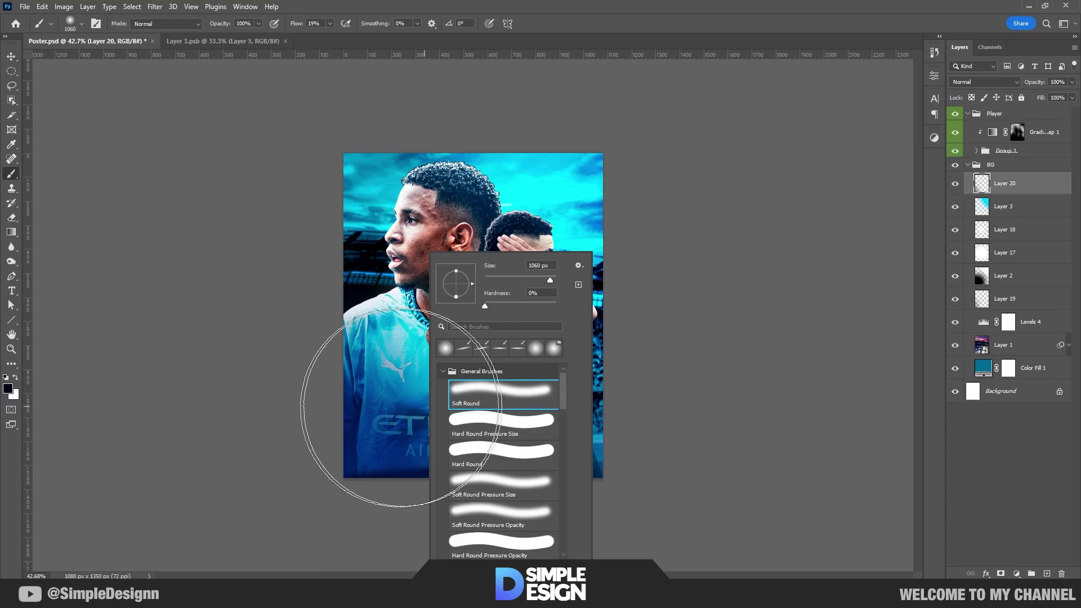
pyautogui.press('Escape')
pyautogui.scroll(3, 592, 293)
pyautogui.scroll(-3, 395, 405)
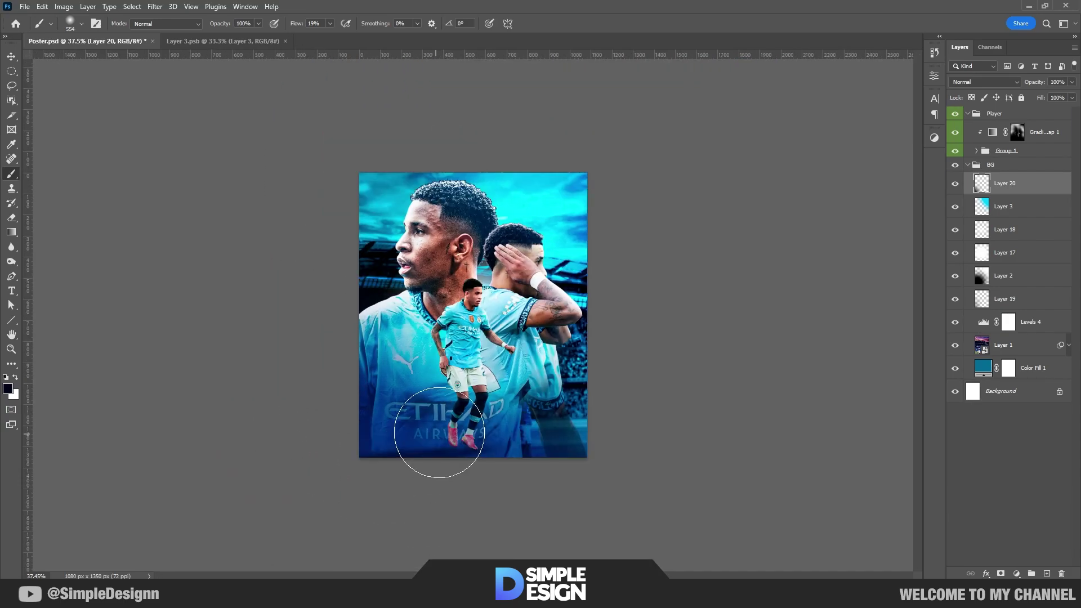
# Add a new empty Layer 21 inside the BG group
pyautogui.click(968, 165)
pyautogui.scroll(2, 412, 389)
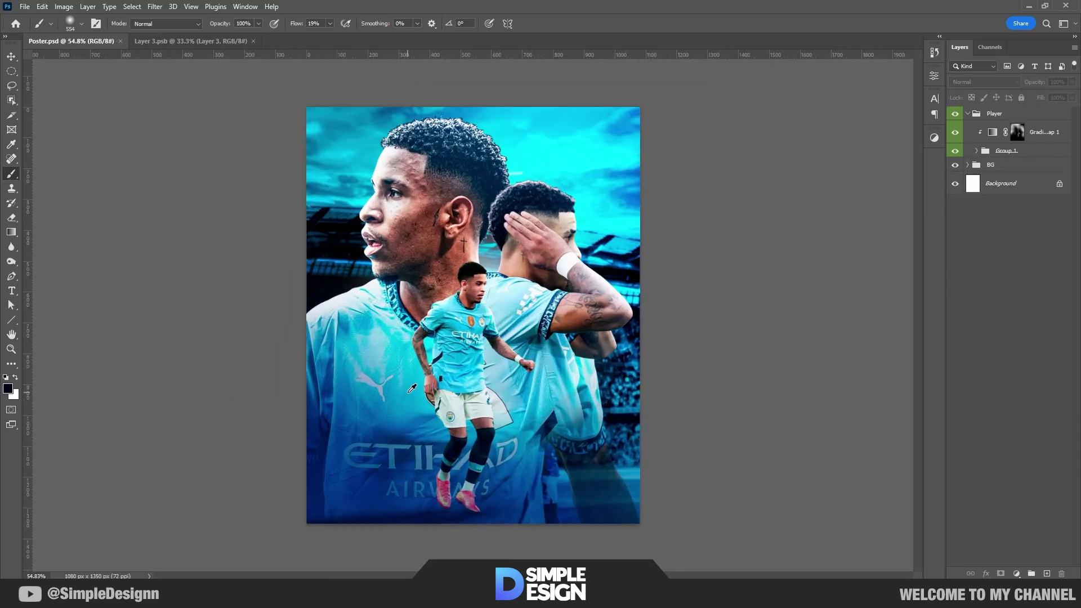
pyautogui.scroll(1, 473, 320)
pyautogui.click(968, 164)
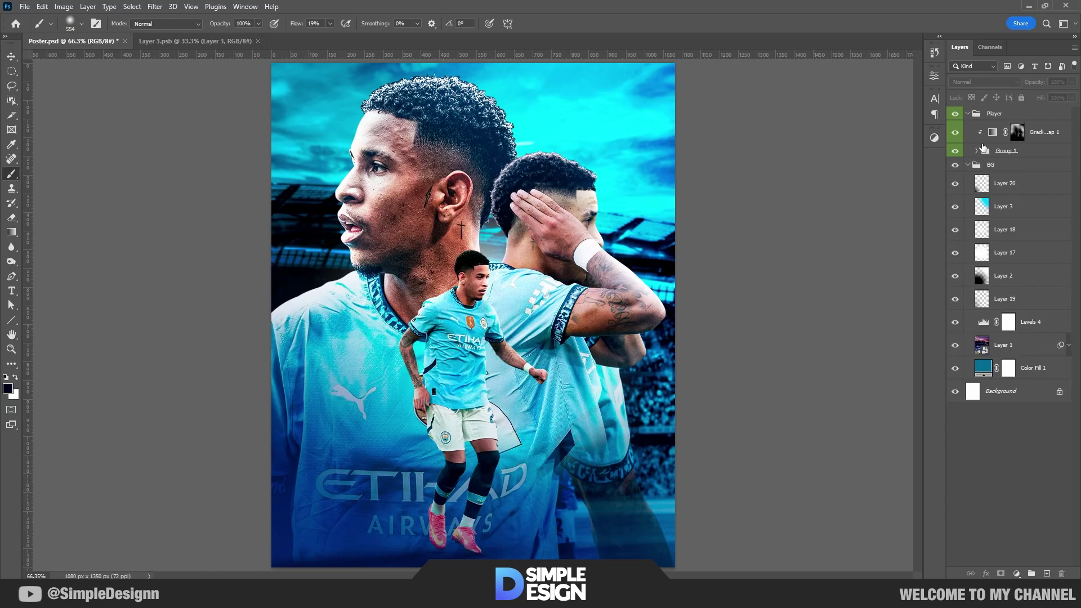
pyautogui.click(1005, 183)
# Enlarge the brush to about 1569 px and set a light-blue foreground colour
pyautogui.press('x')
pyautogui.scroll(-3, 647, 79)
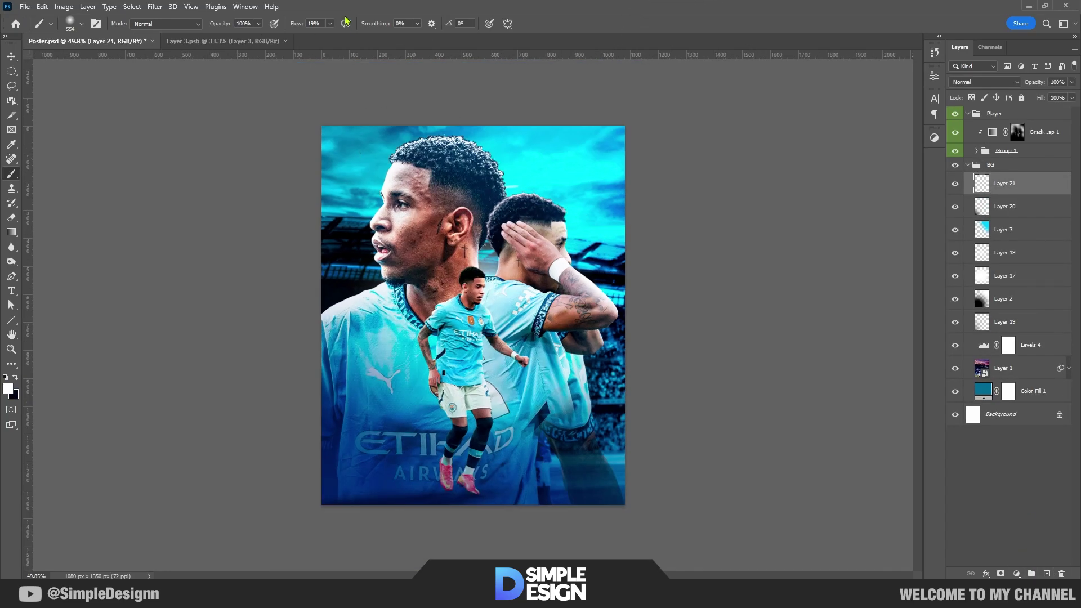
pyautogui.press(']')
pyautogui.press(']')
pyautogui.press(']')
pyautogui.scroll(-1, 572, 80)
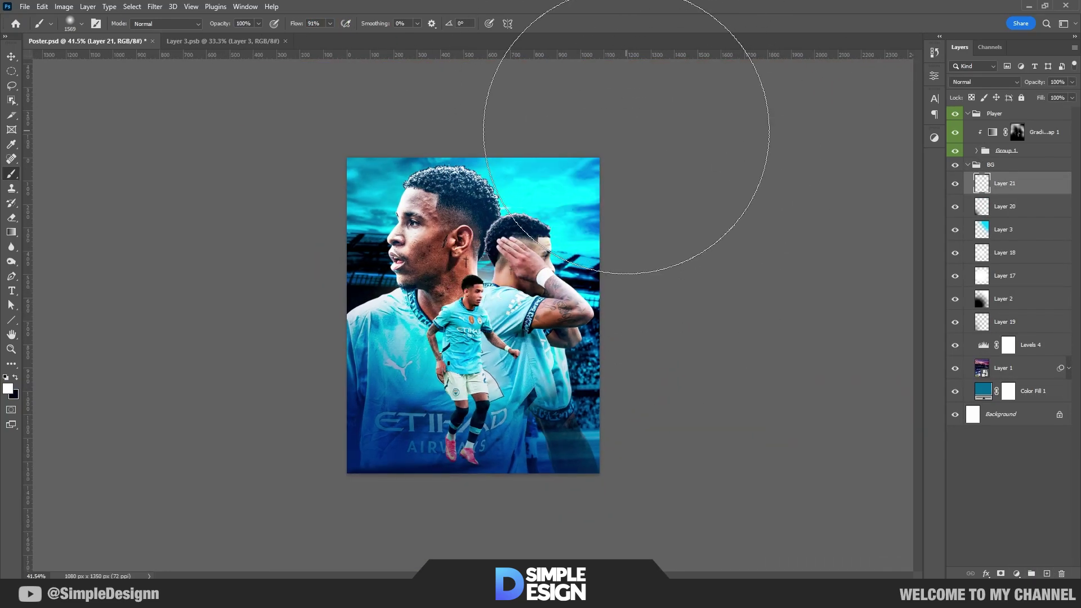
pyautogui.scroll(2, 475, 318)
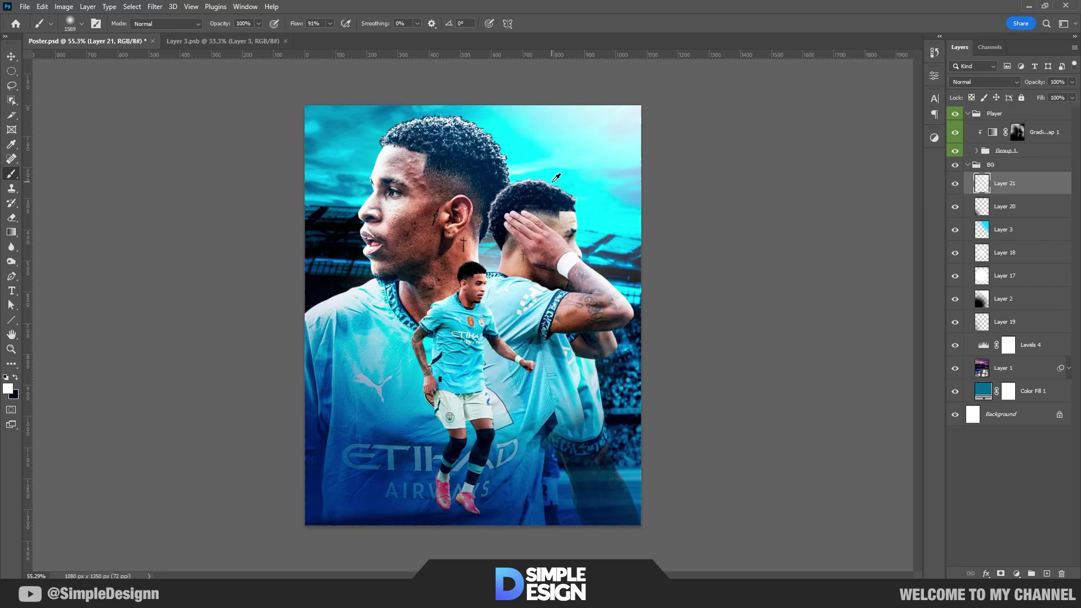
pyautogui.click(8, 388)
pyautogui.moveTo(941, 475)
pyautogui.mouseDown()
pyautogui.moveTo(939, 446)
pyautogui.moveTo(948, 449)
pyautogui.mouseUp()
pyautogui.click(902, 384)
pyautogui.click(1039, 382)
pyautogui.press('b')
# Turn Layer 21's visibility back on and deselect it with the Move tool
pyautogui.scroll(-2, 604, 144)
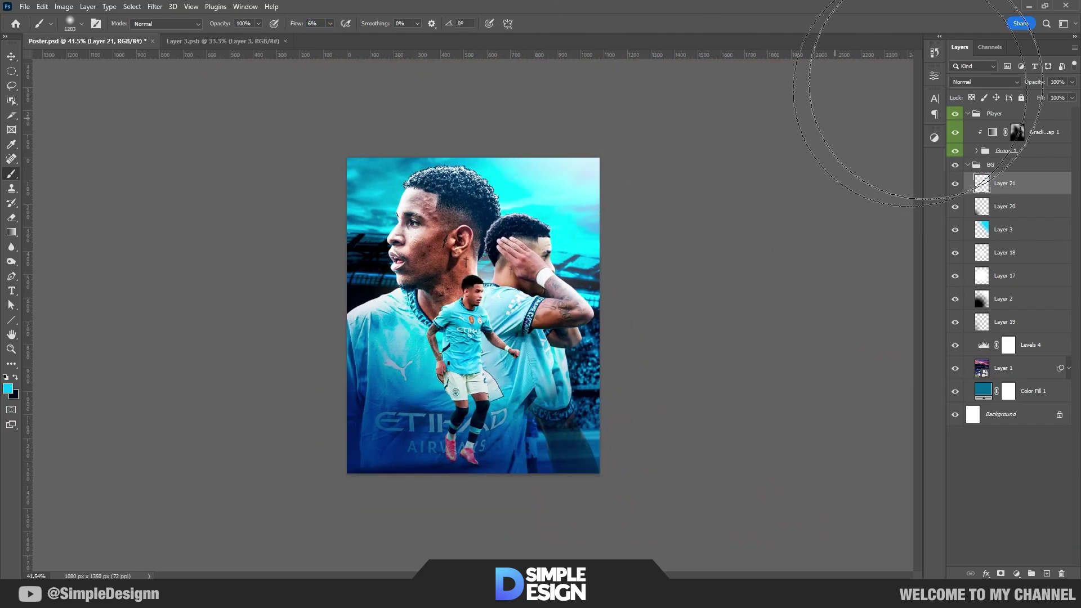
pyautogui.click(958, 186)
pyautogui.scroll(3, 763, 228)
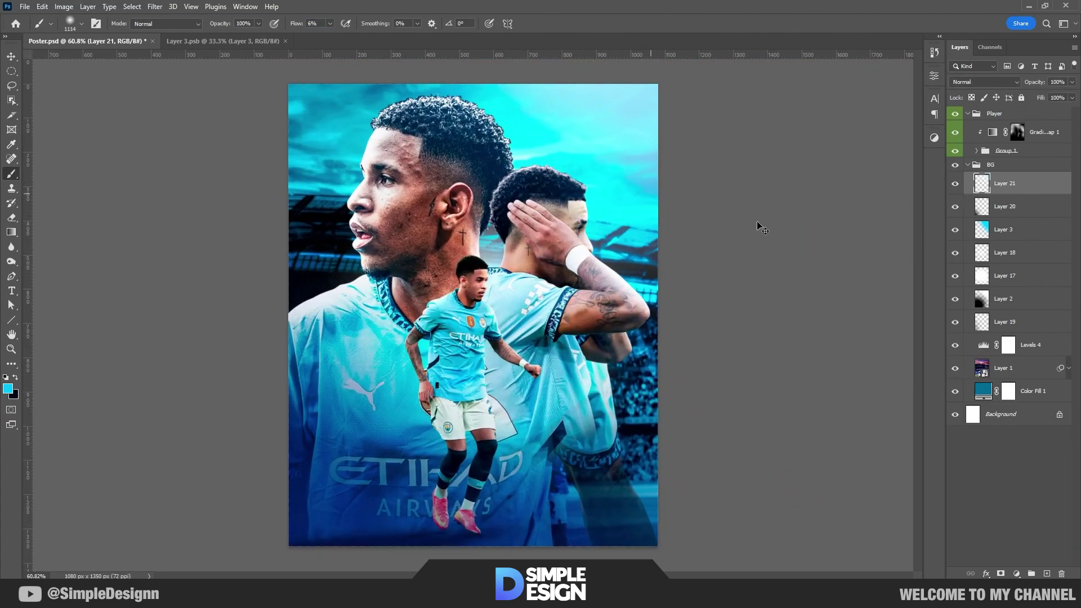
pyautogui.press('v')
pyautogui.click(771, 231)
# Save Poster.psd and collapse the BG group
pyautogui.hotkey('ctrl', 's')
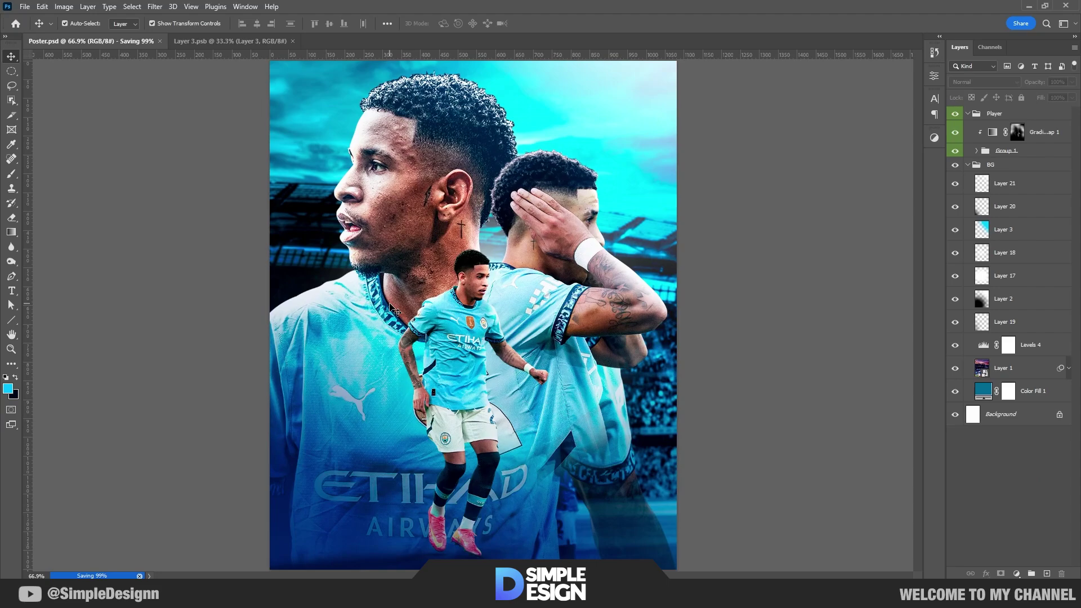
pyautogui.scroll(1, 603, 162)
pyautogui.scroll(1, 603, 162)
pyautogui.scroll(1, 603, 162)
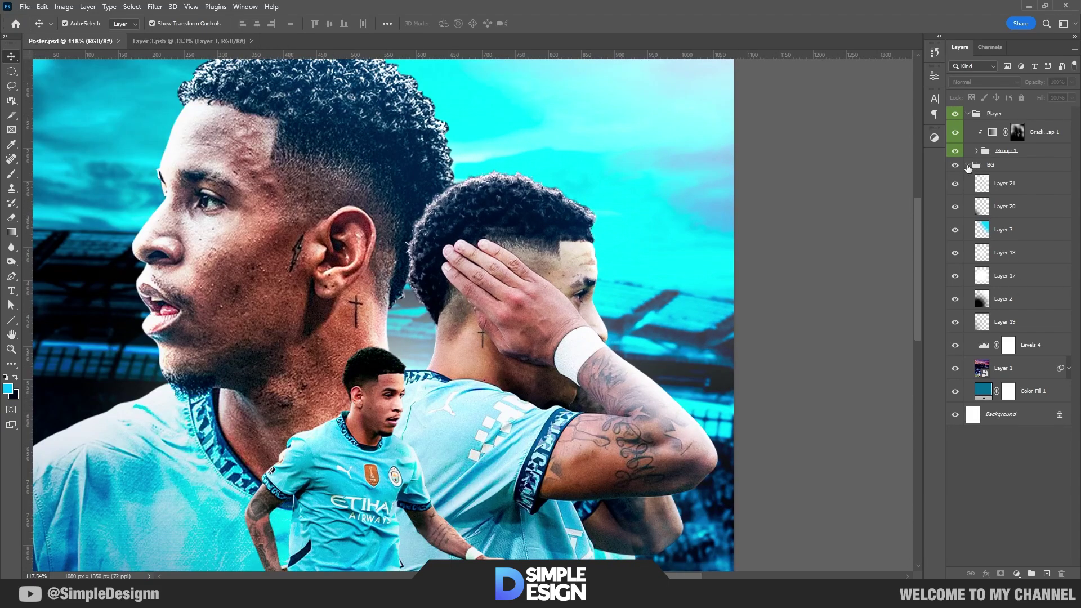
pyautogui.click(968, 167)
# Add Layer 22 in the Player group in Screen mode, with a 282 px brush
pyautogui.click(1007, 150)
pyautogui.click(1047, 573)
pyautogui.click(985, 82)
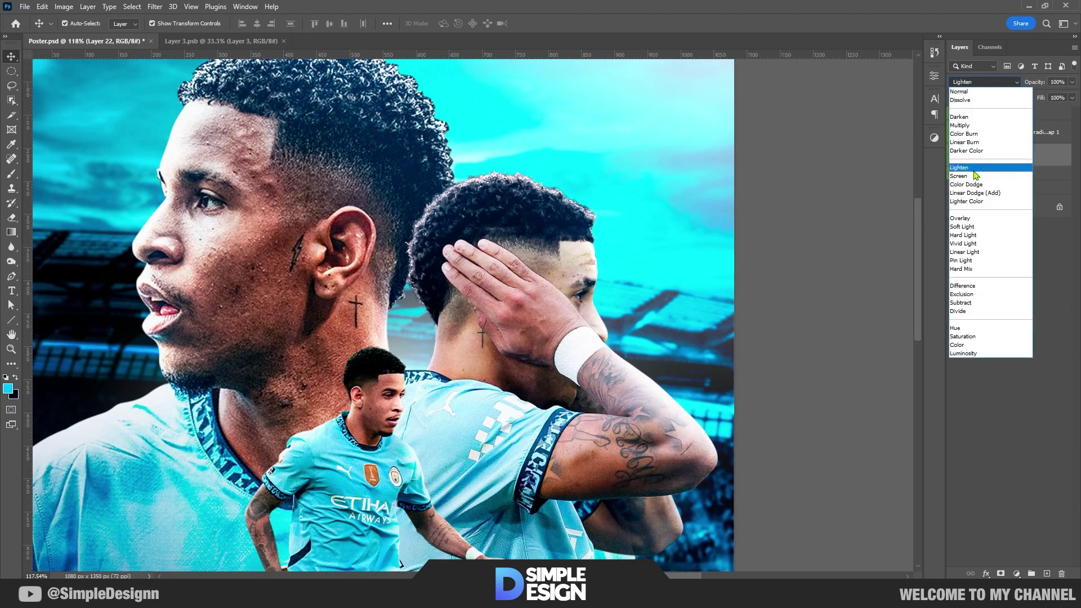
pyautogui.click(976, 176)
pyautogui.press('b')
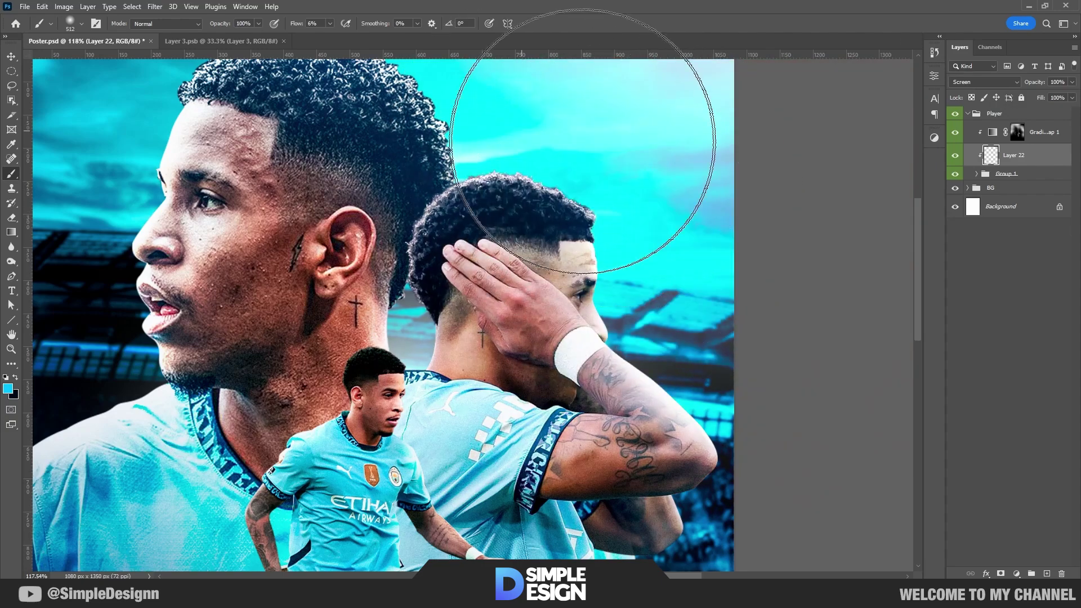
pyautogui.press('[')
pyautogui.press('[')
pyautogui.press('[')
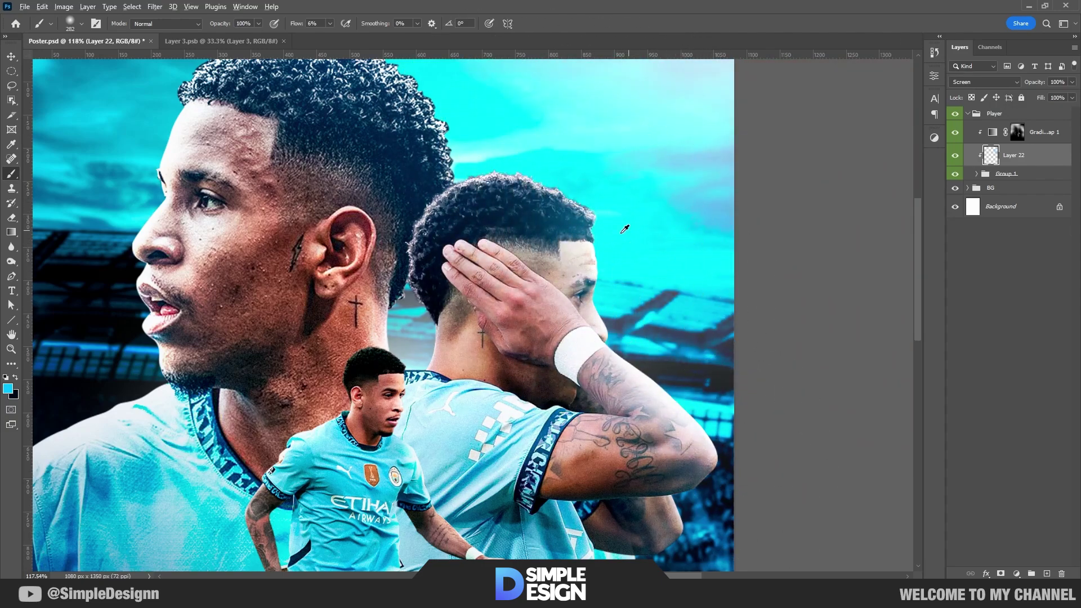
# Shrink the brush to 63 px for highlights on the players, then expand the BG group
pyautogui.scroll(-2, 625, 229)
pyautogui.scroll(-3, 625, 230)
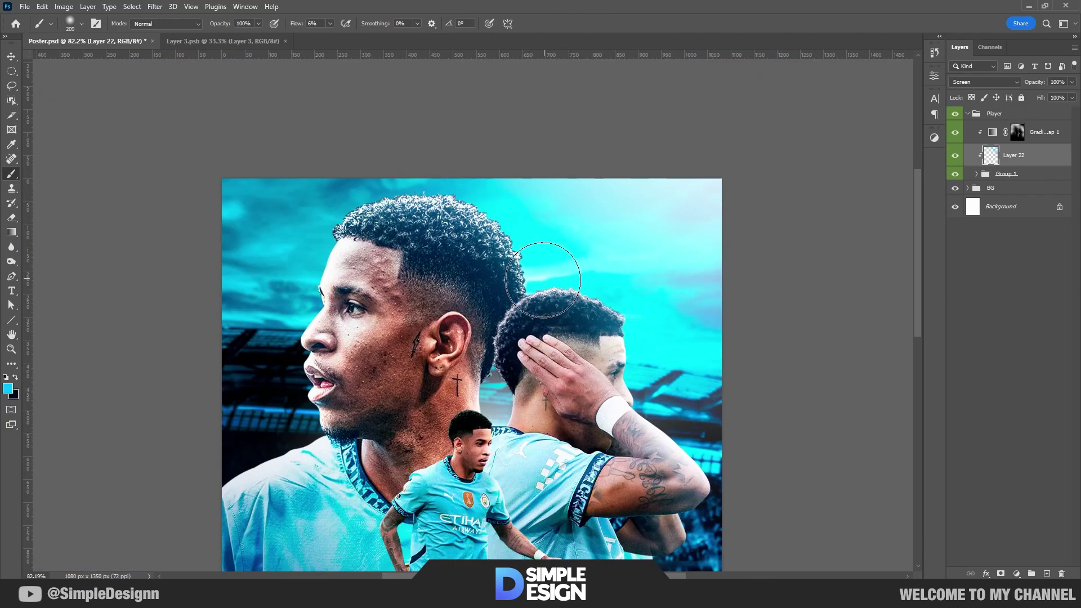
pyautogui.scroll(-3, 542, 279)
pyautogui.scroll(-2, 671, 278)
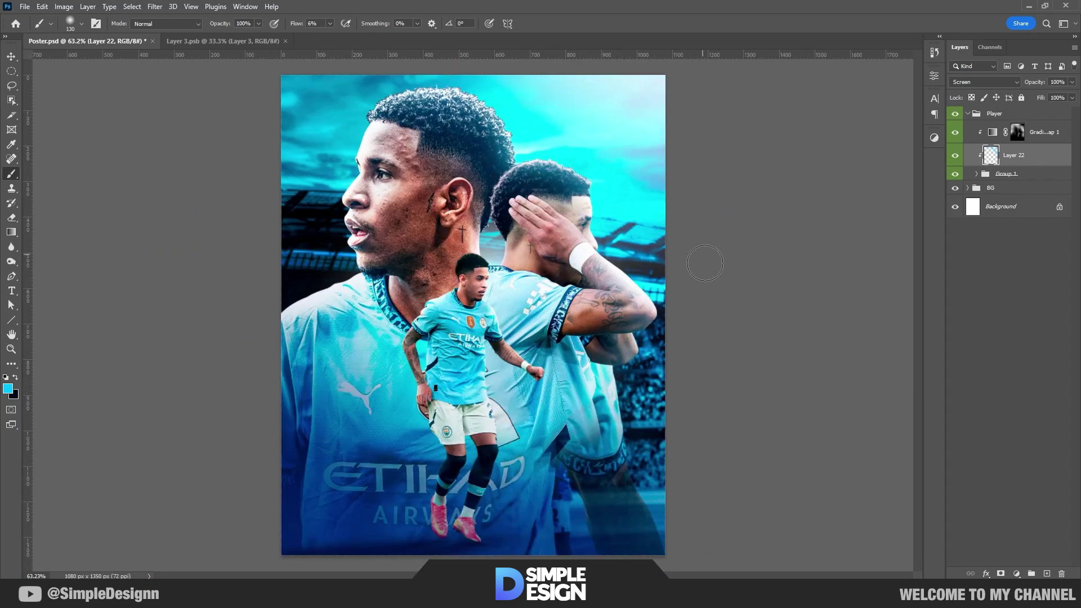
pyautogui.scroll(1, 597, 232)
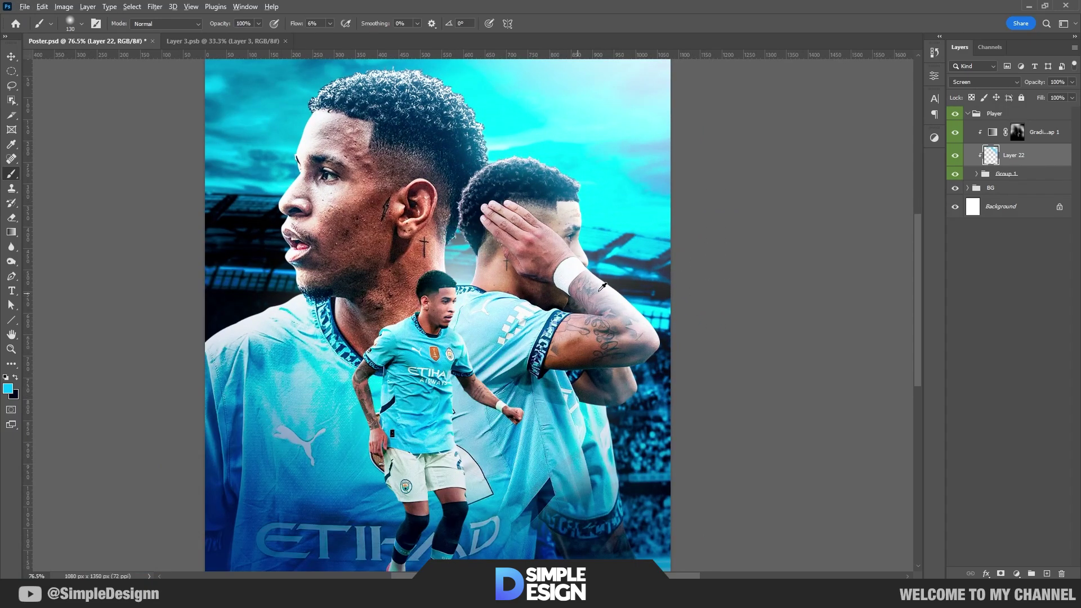
pyautogui.scroll(-2, 602, 287)
pyautogui.scroll(2, 563, 259)
pyautogui.scroll(2, 559, 249)
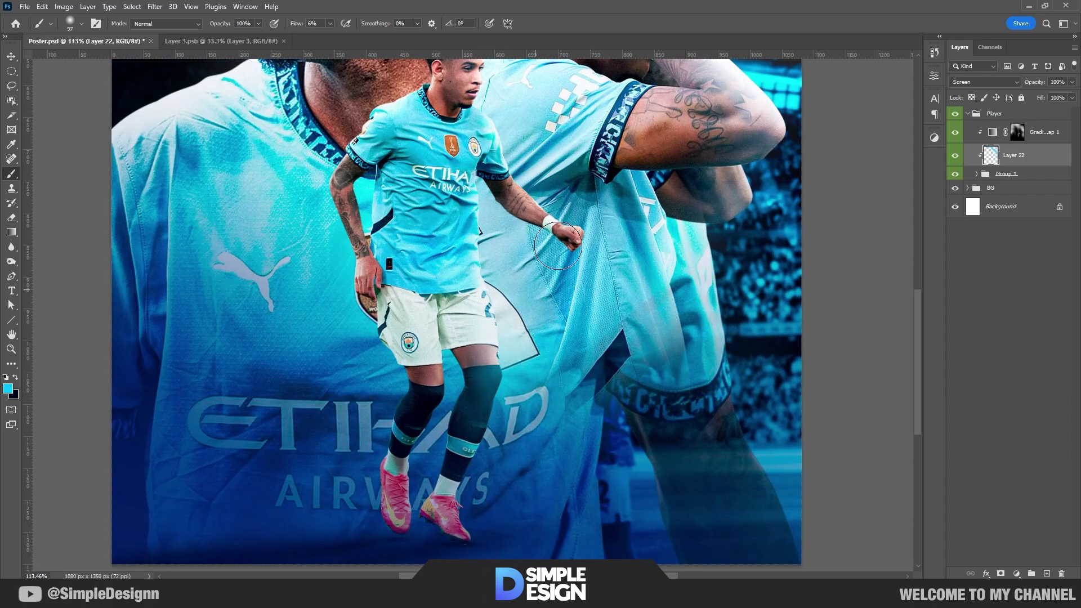
pyautogui.press('[')
pyautogui.press('[')
pyautogui.press('[')
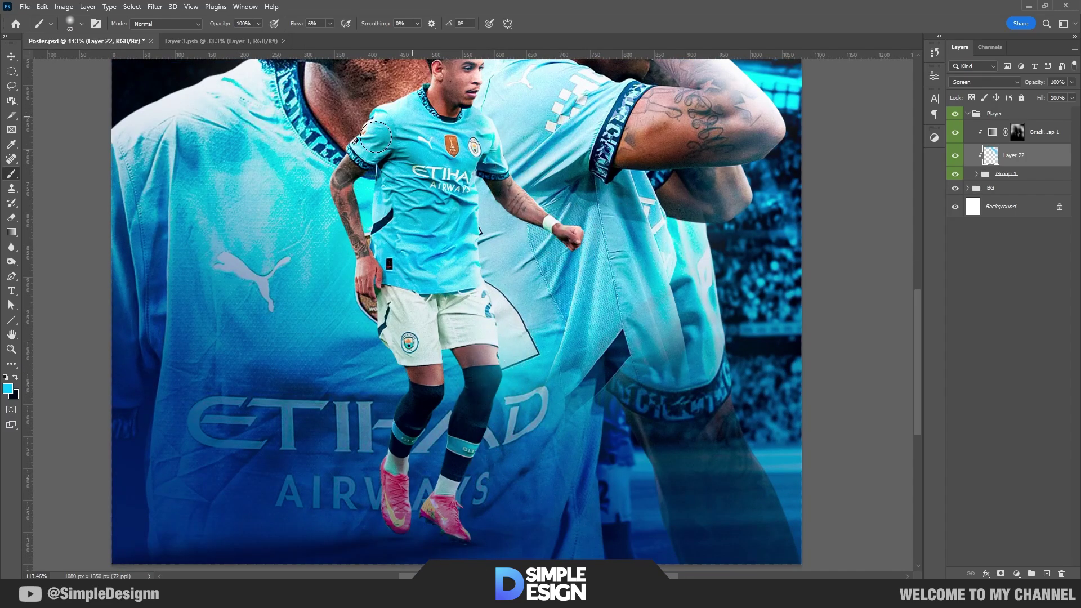
pyautogui.scroll(-4, 491, 364)
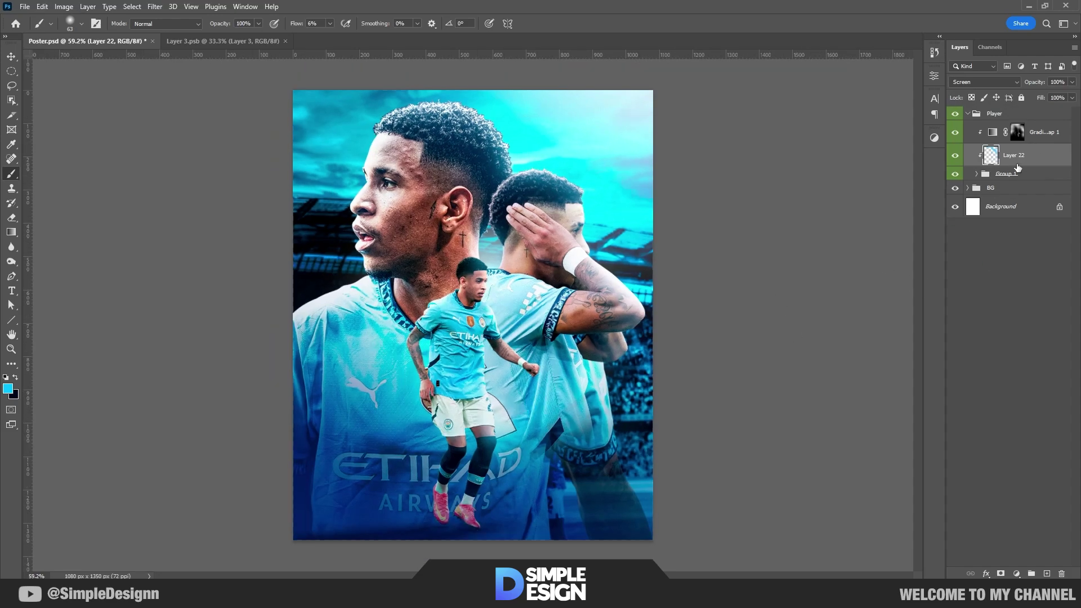
pyautogui.click(968, 189)
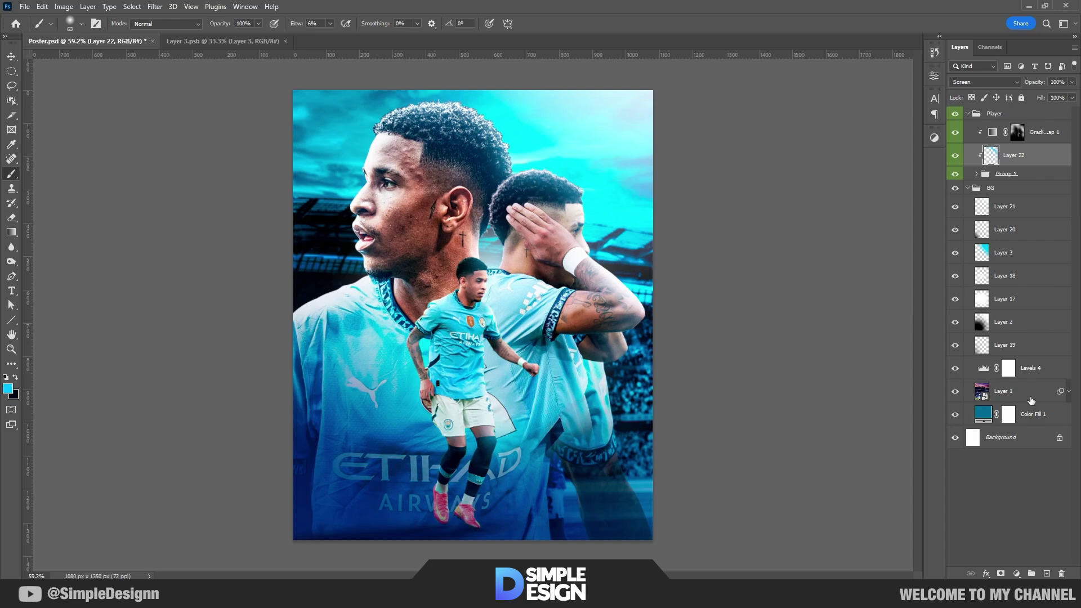
# Add a new layer above the background and choose the Cloud 20 brush at full flow
pyautogui.click(1028, 234)
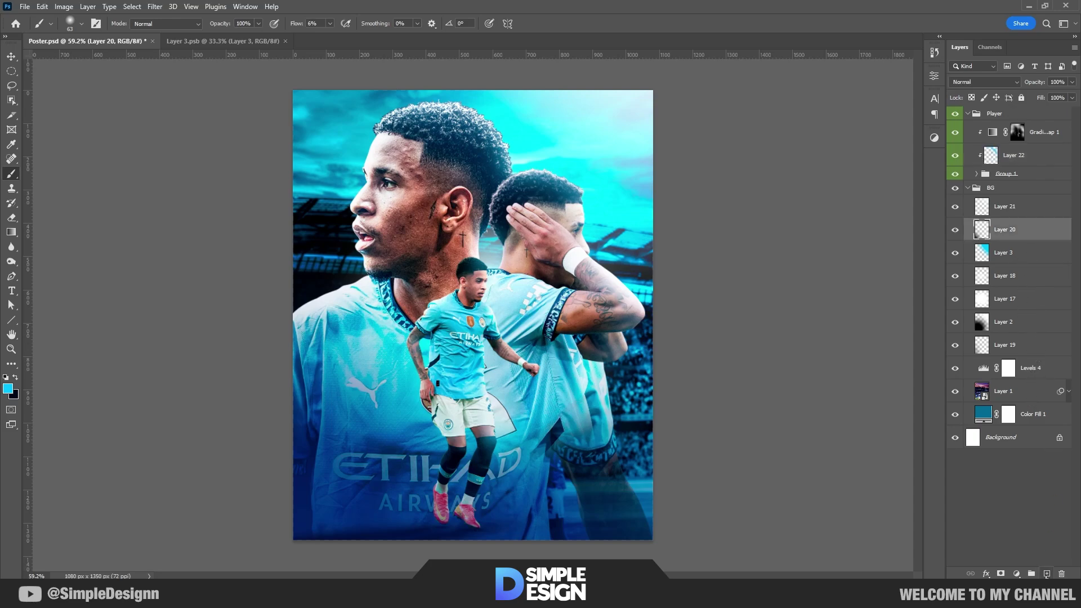
pyautogui.click(1047, 574)
pyautogui.rightClick(540, 436)
pyautogui.click(560, 371)
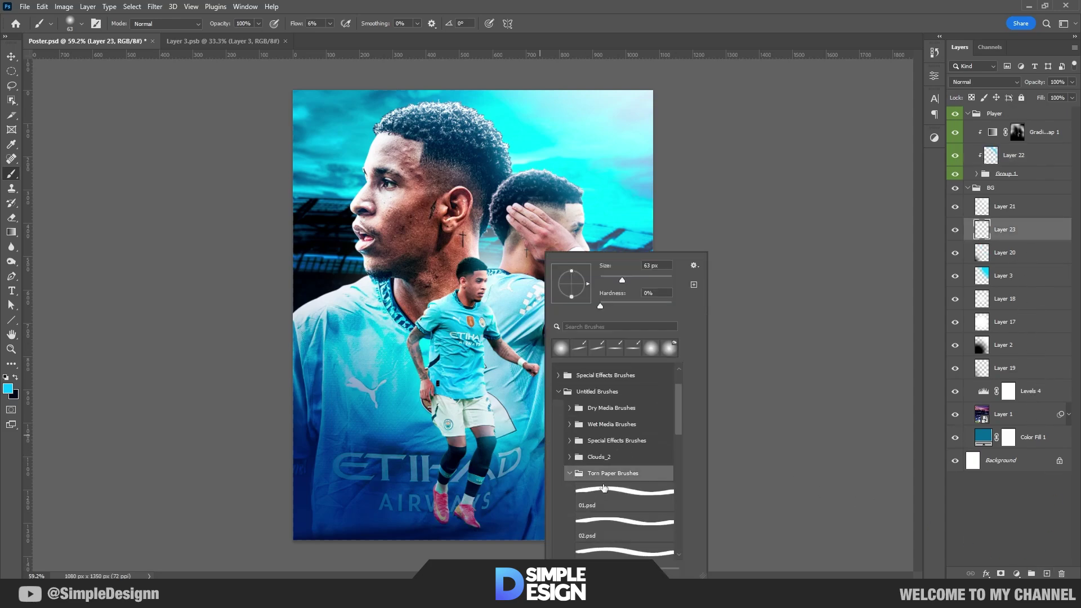
pyautogui.click(570, 478)
pyautogui.click(606, 483)
pyautogui.press('Escape')
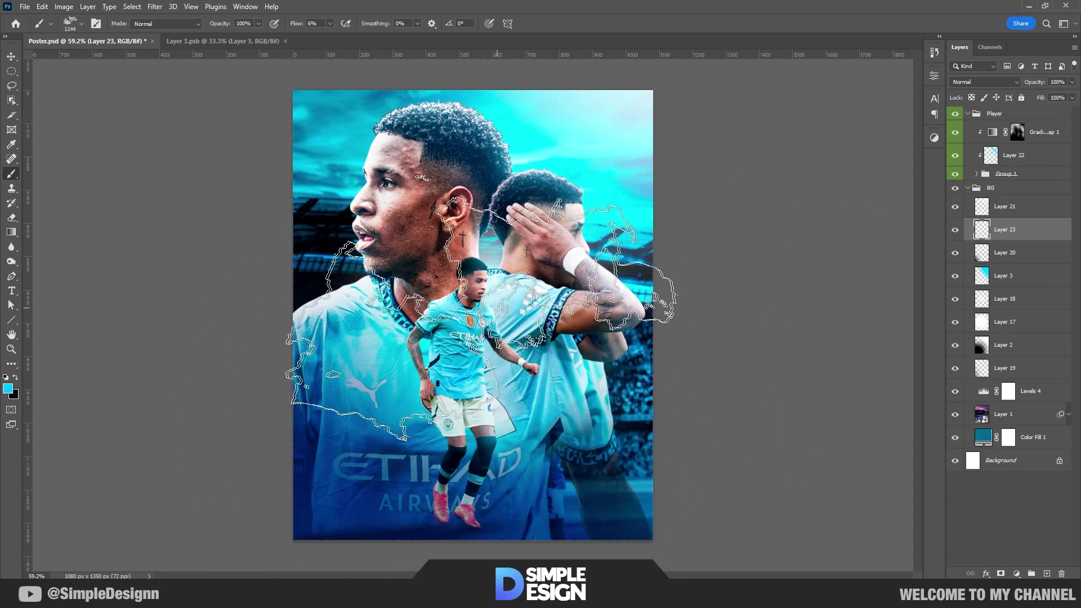
pyautogui.hotkey('shift', '0')
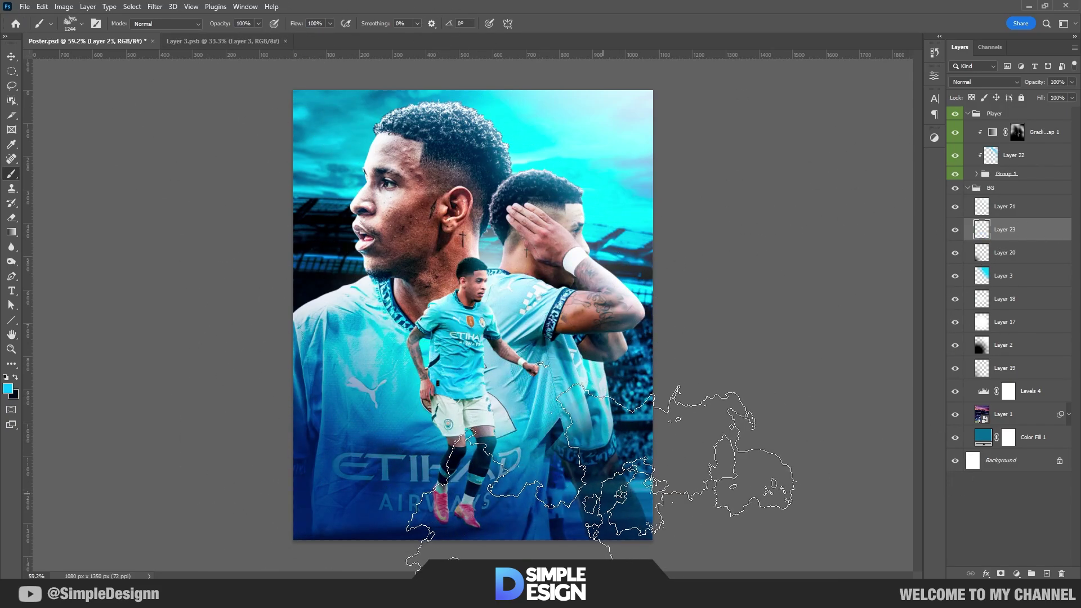
pyautogui.scroll(-2, 620, 428)
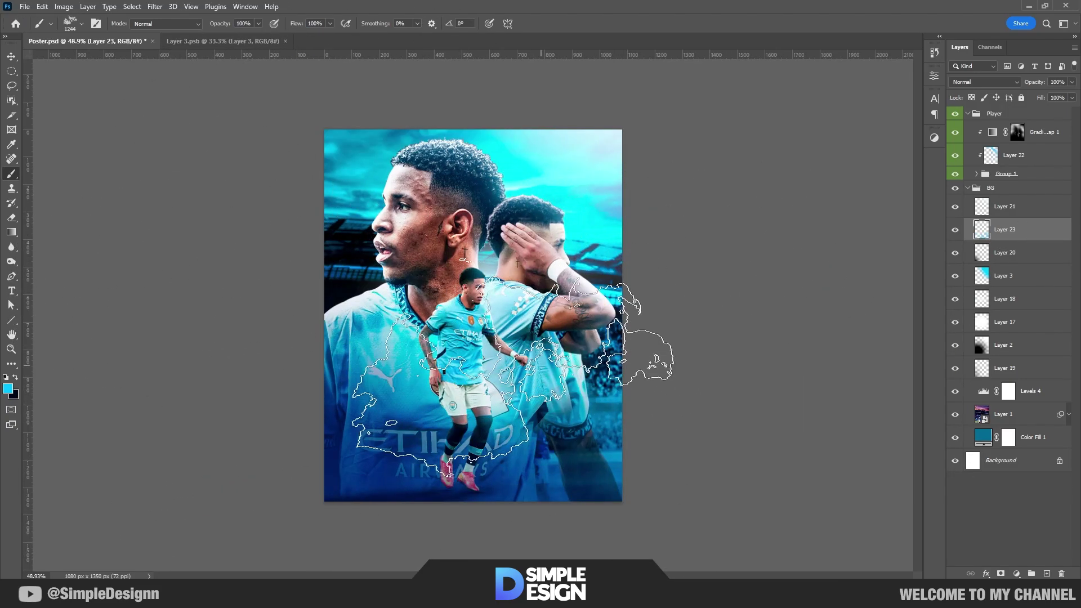
# Collapse the BG group, add a new layer in the Player group, and test a cloud stamp
pyautogui.rightClick(530, 291)
pyautogui.click(1050, 195)
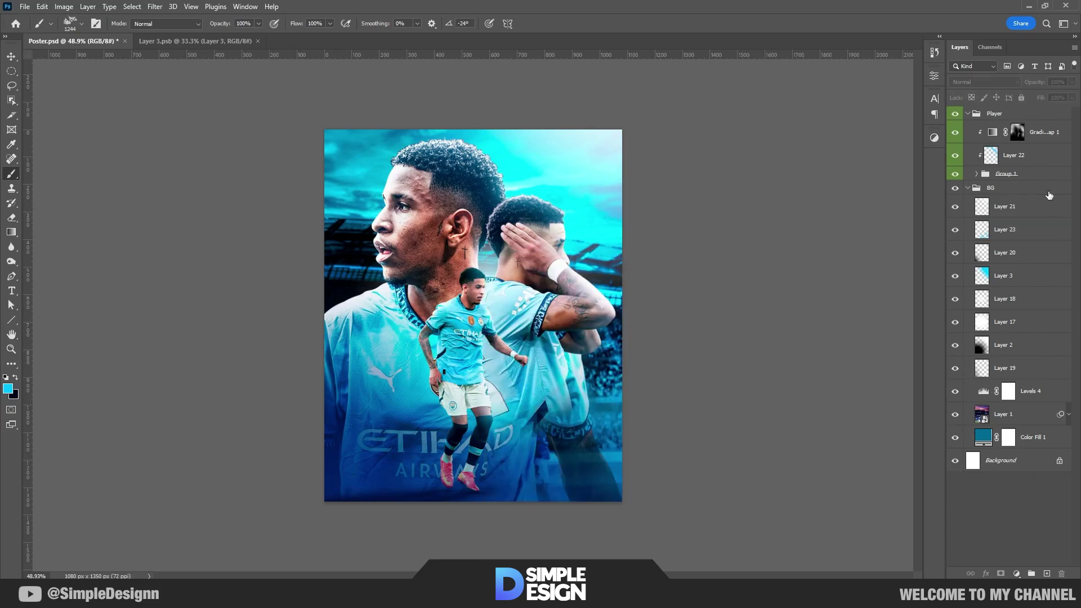
pyautogui.click(968, 192)
pyautogui.click(1047, 573)
pyautogui.click(704, 490)
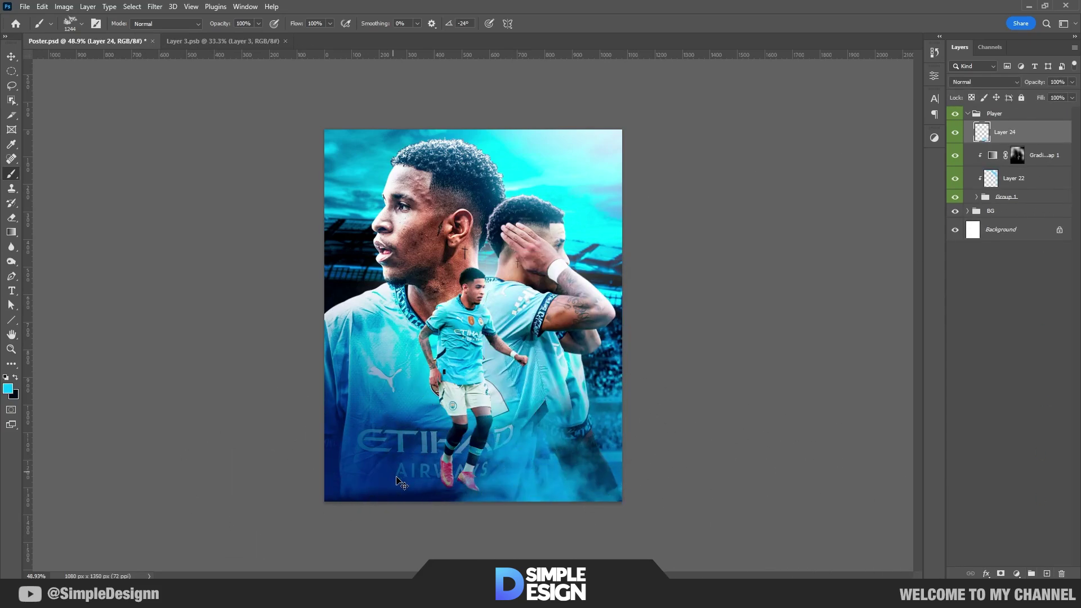
pyautogui.hotkey('ctrl', 'z')
# Set a darker blue colour and a larger Cloud 21 brush with flow lowered to 1%
pyautogui.click(8, 388)
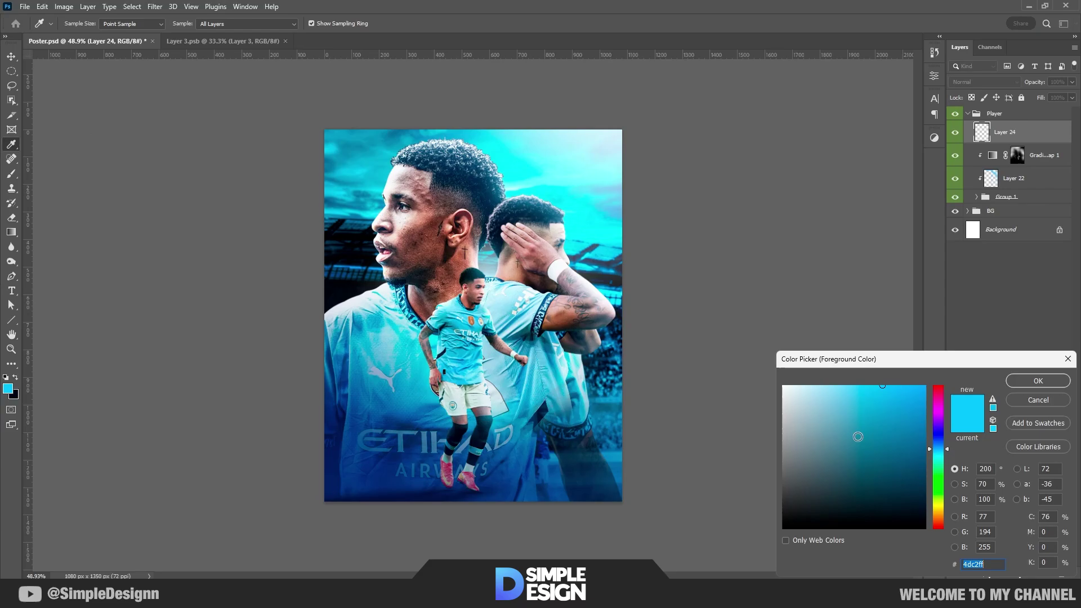
pyautogui.click(1038, 379)
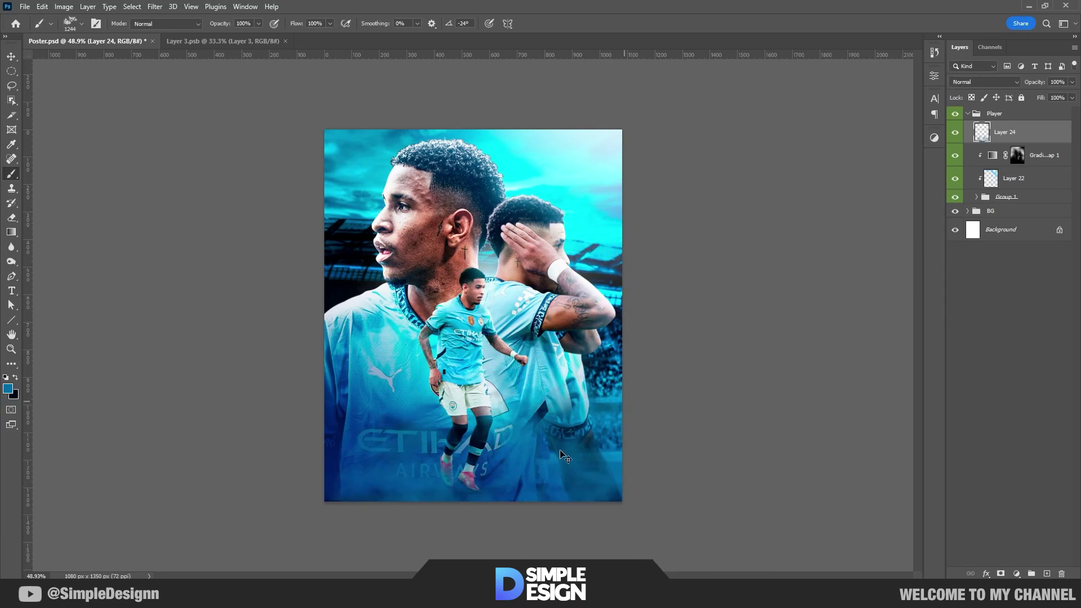
pyautogui.press(']')
pyautogui.press(']')
pyautogui.press(']')
pyautogui.hotkey('ctrl', '-')
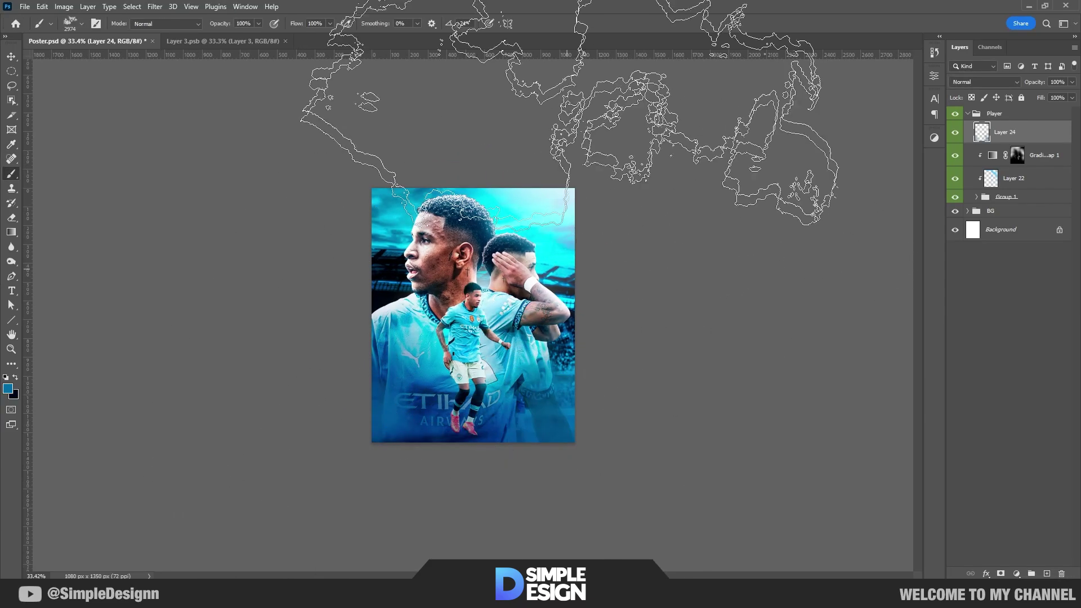
pyautogui.moveTo(296, 23); pyautogui.dragTo(284, 24)
pyautogui.rightClick(430, 254)
pyautogui.doubleClick(493, 504)
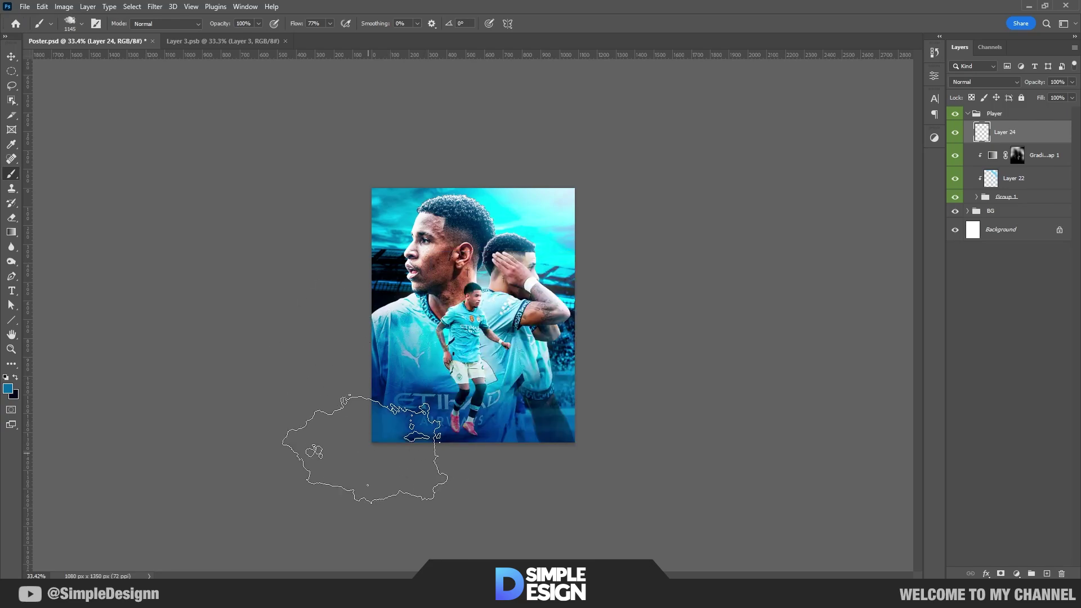
pyautogui.hotkey('ctrl', '+')
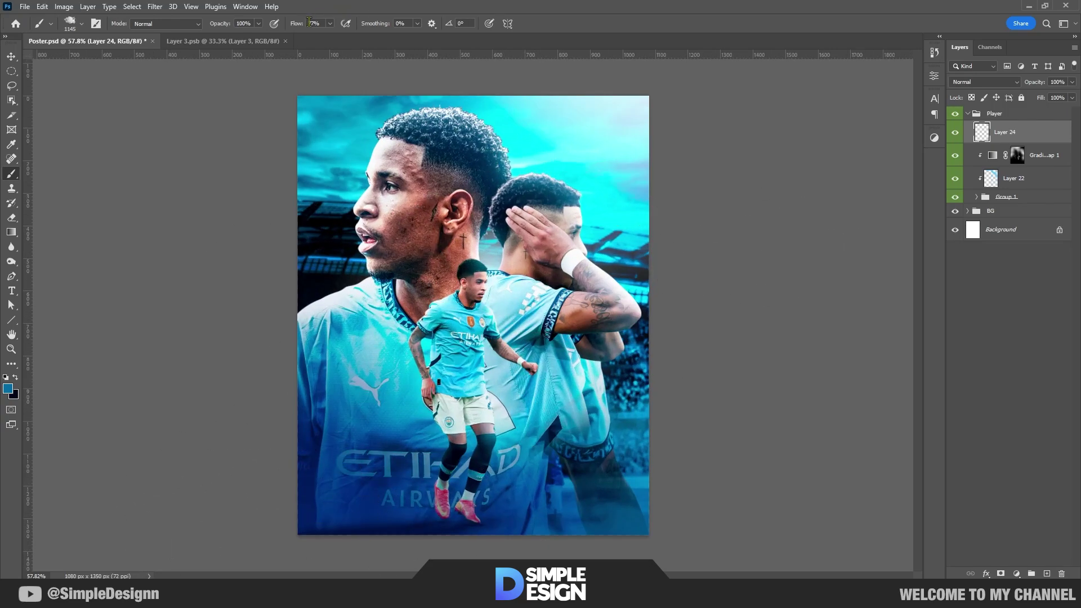
pyautogui.moveTo(297, 23); pyautogui.dragTo(254, 23)
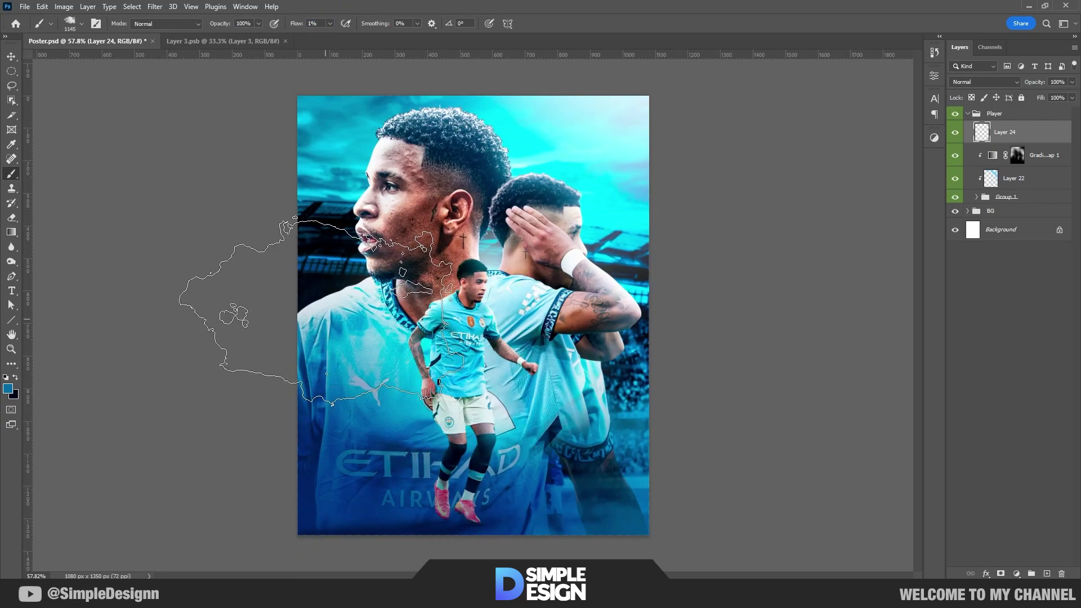
# Add a new layer inside the BG group and brush soft blue haze at 52% flow
pyautogui.click(1022, 211)
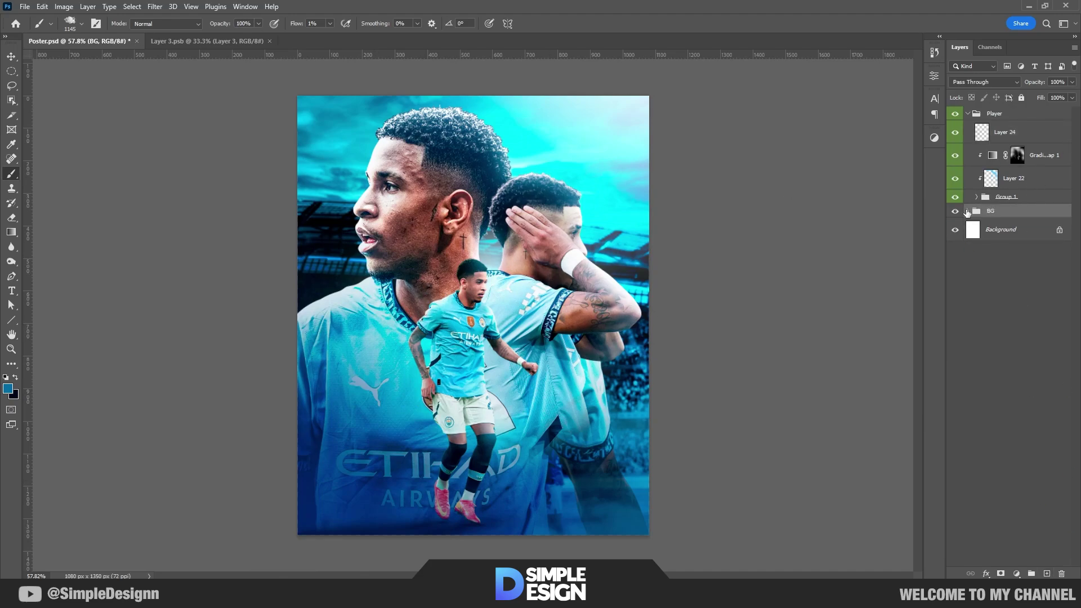
pyautogui.click(967, 212)
pyautogui.hotkey('ctrl', 'shift', 'alt', 'n')
pyautogui.hotkey('shift', '5')
pyautogui.hotkey('shift', '2')
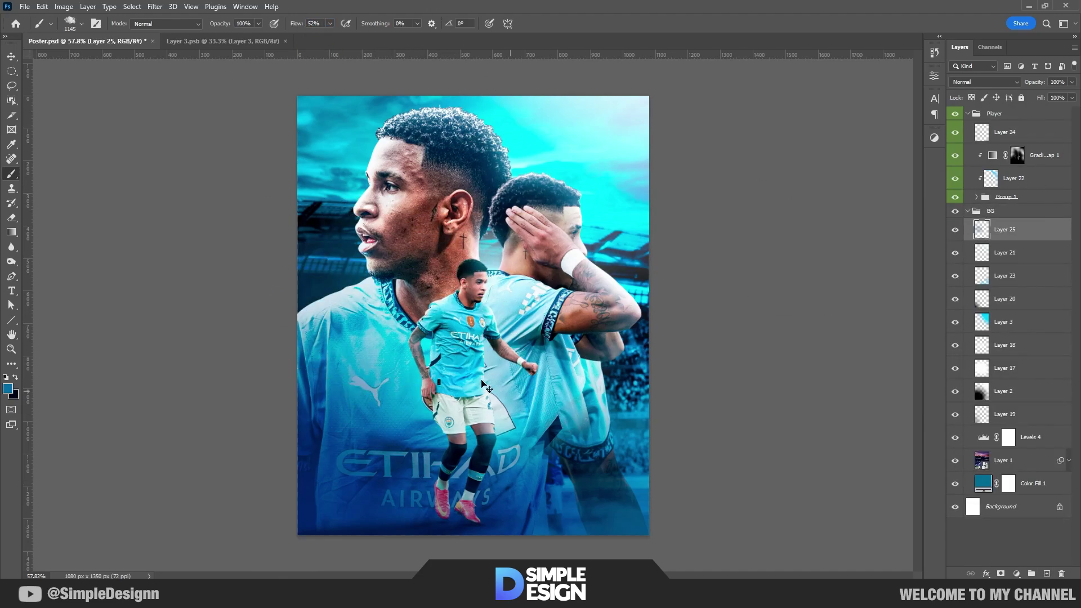
pyautogui.moveTo(485, 387)
pyautogui.mouseDown()
pyautogui.moveTo(422, 297)
pyautogui.moveTo(502, 307)
pyautogui.mouseUp()
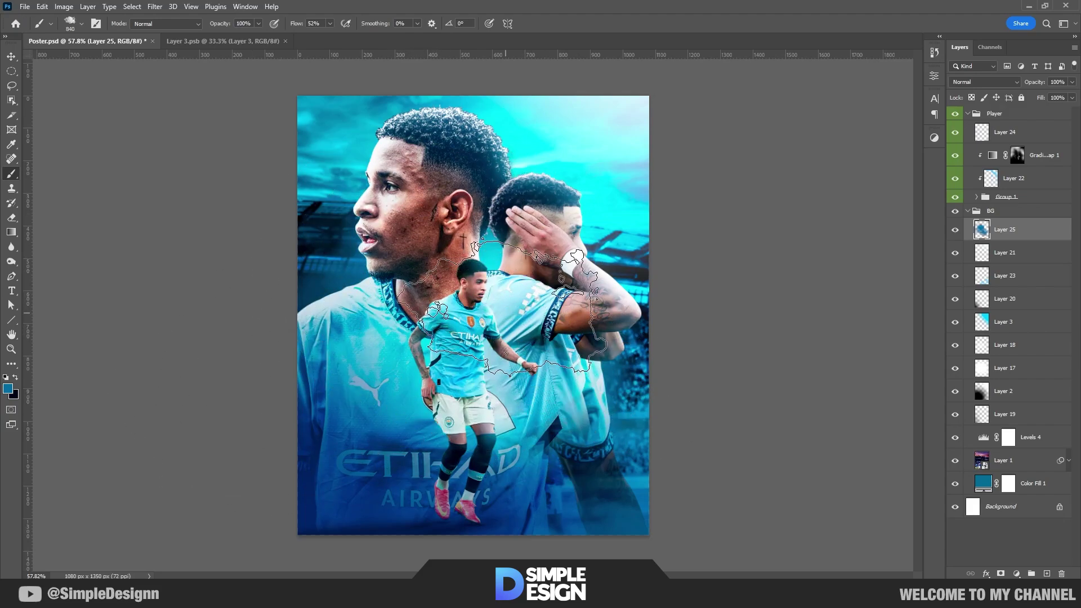
# Fit the poster in the window, collapse the BG group, and save the poster
pyautogui.hotkey('ctrl', '0')
pyautogui.click(967, 211)
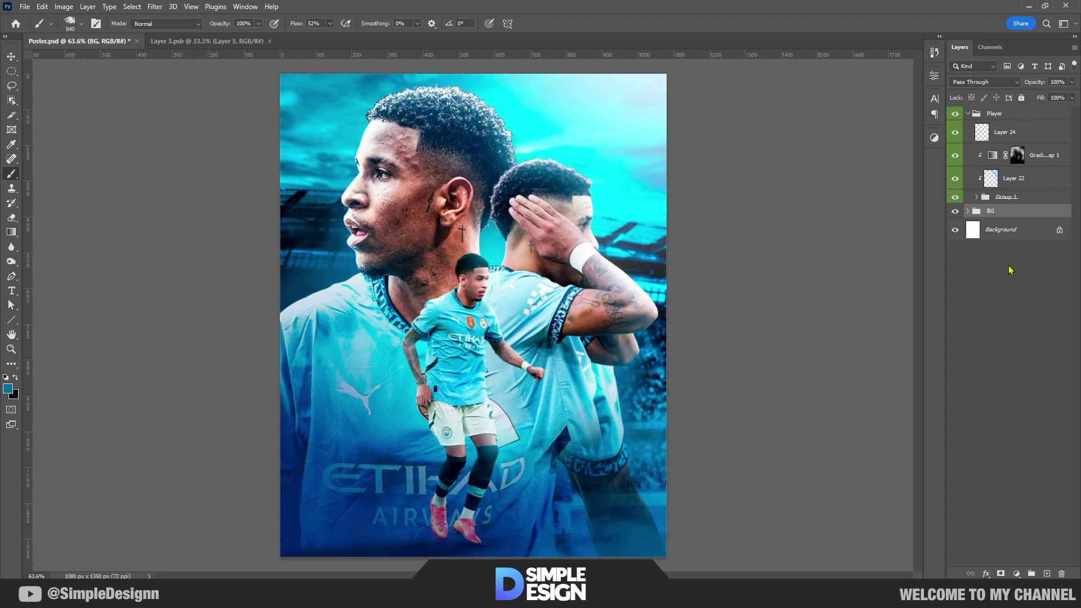
pyautogui.press('v')
pyautogui.hotkey('ctrl', 's')
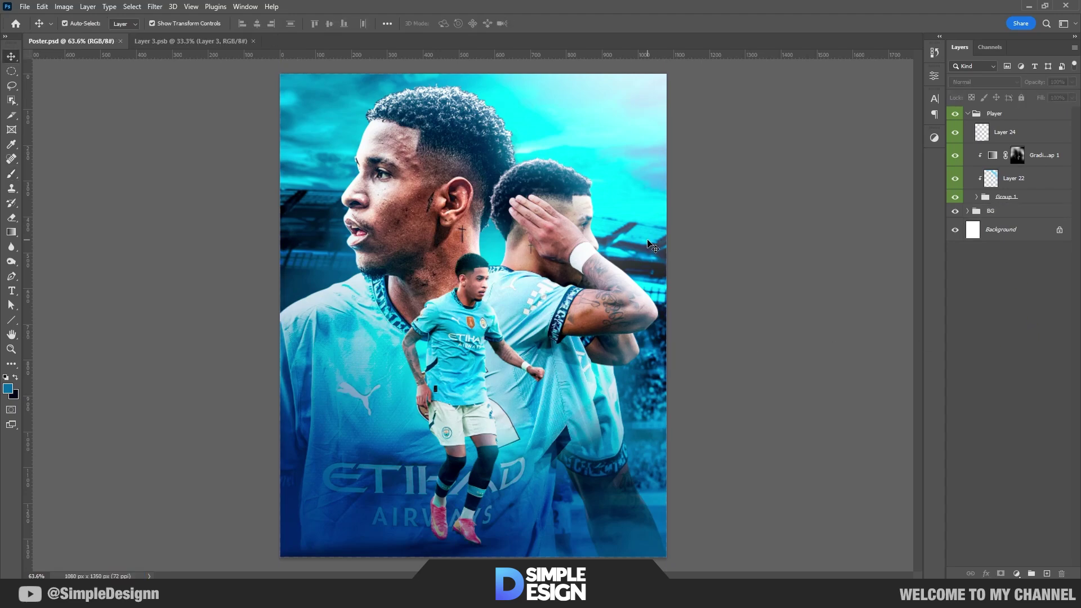
pyautogui.hotkey('ctrl', 'o')
# Place the purple lightning image and scale it to fit the poster
pyautogui.click(1015, 128)
pyautogui.hotkey('ctrl', 'v')
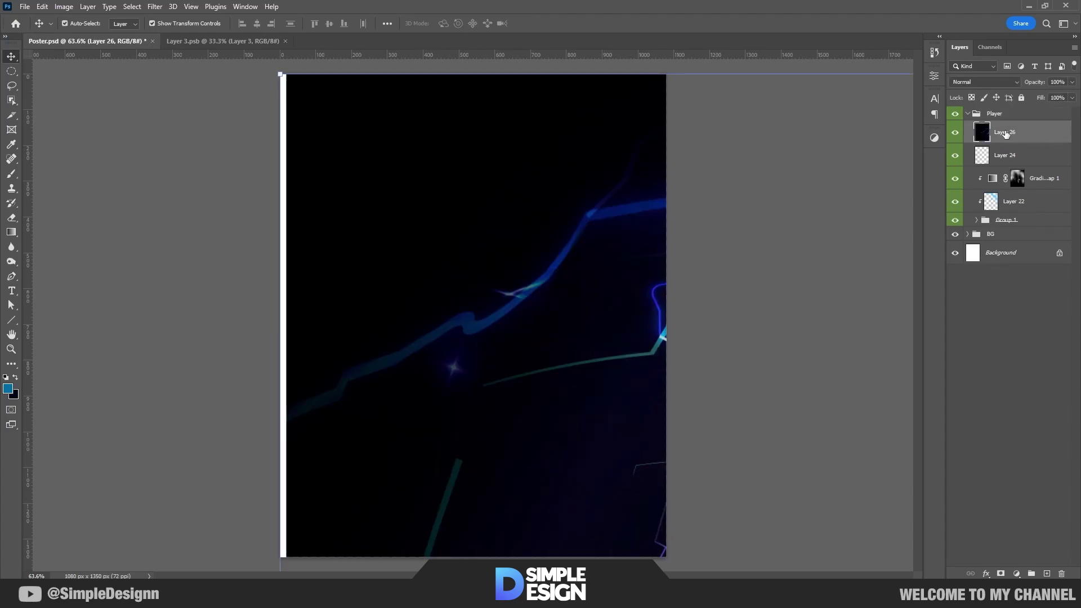
pyautogui.hotkey('ctrl', 't')
pyautogui.scroll(-5, 558, 290)
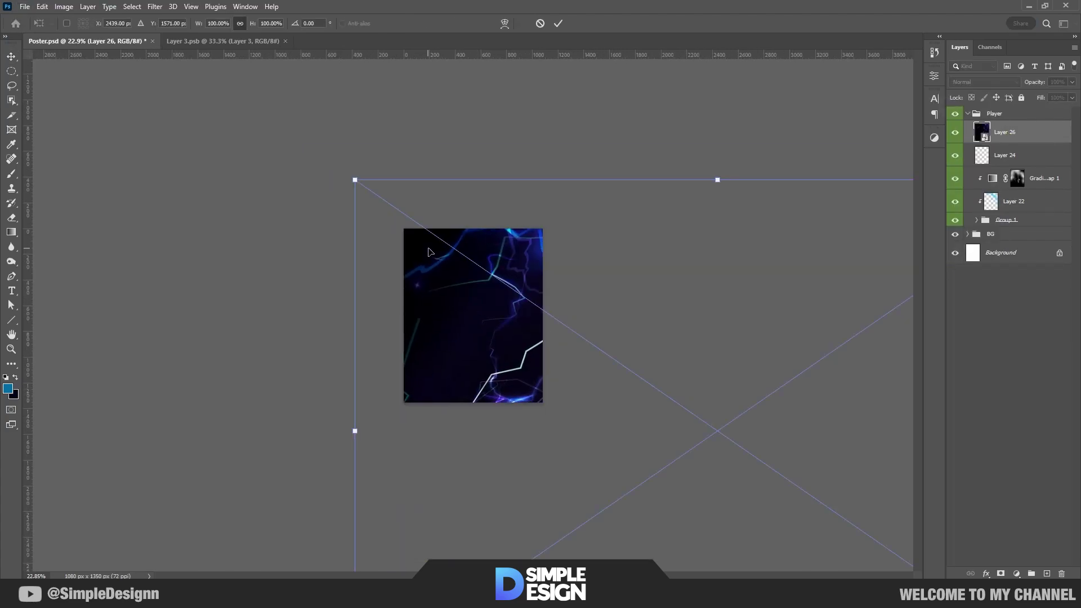
pyautogui.moveTo(356, 170); pyautogui.dragTo(396, 229)
pyautogui.moveTo(533, 320); pyautogui.dragTo(486, 315)
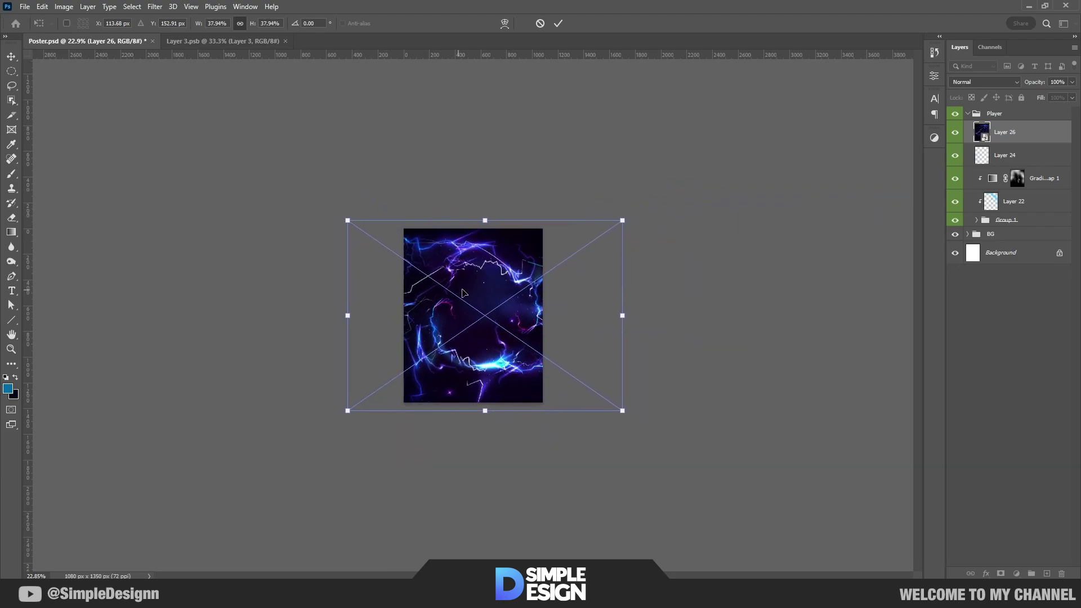
pyautogui.scroll(2, 492, 472)
pyautogui.moveTo(492, 466); pyautogui.dragTo(491, 452)
pyautogui.moveTo(491, 167); pyautogui.dragTo(487, 171)
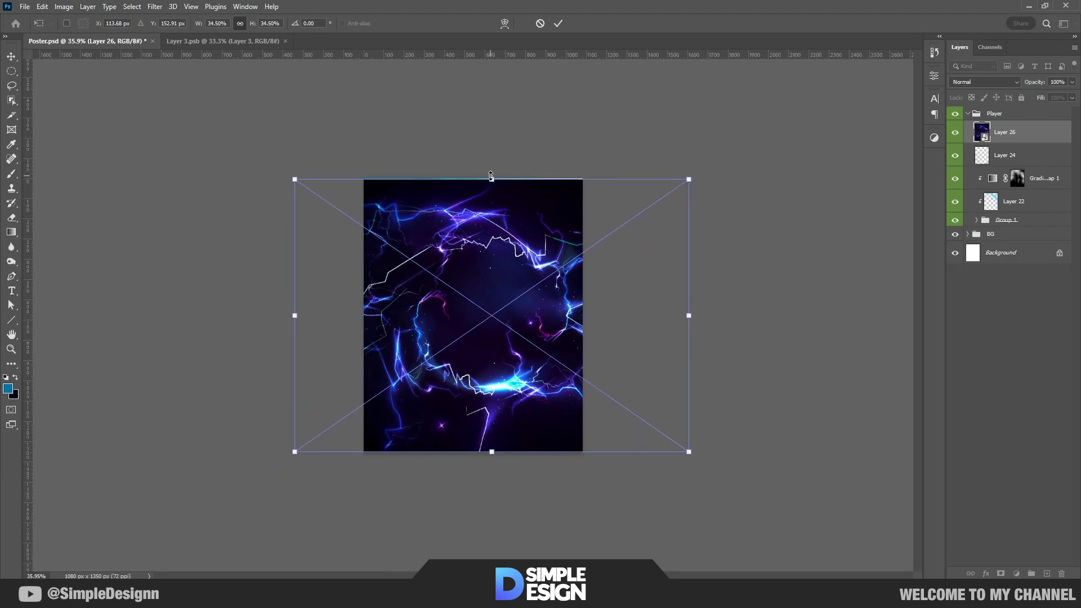
pyautogui.moveTo(524, 264); pyautogui.dragTo(508, 265)
pyautogui.press('Return')
# Set the lightning layer to Screen mode and move it beneath the Player group
pyautogui.scroll(2, 479, 315)
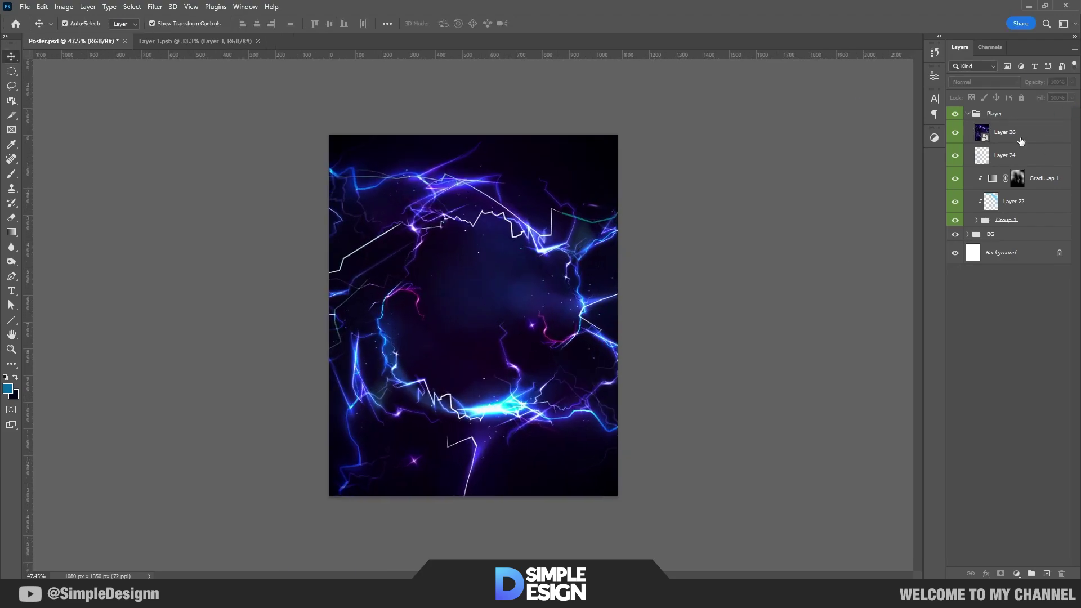
pyautogui.click(984, 82)
pyautogui.click(984, 176)
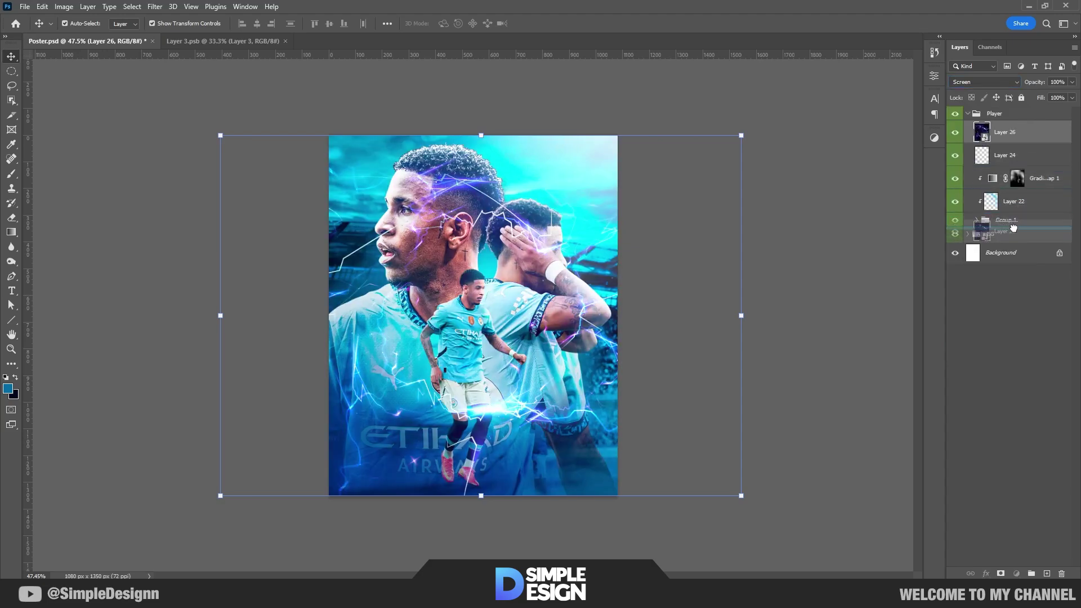
pyautogui.click(1008, 378)
pyautogui.scroll(1, 477, 318)
# Stretch the lightning to fill the poster height and reapply its blending mode
pyautogui.click(1008, 215)
pyautogui.hotkey('ctrl', 't')
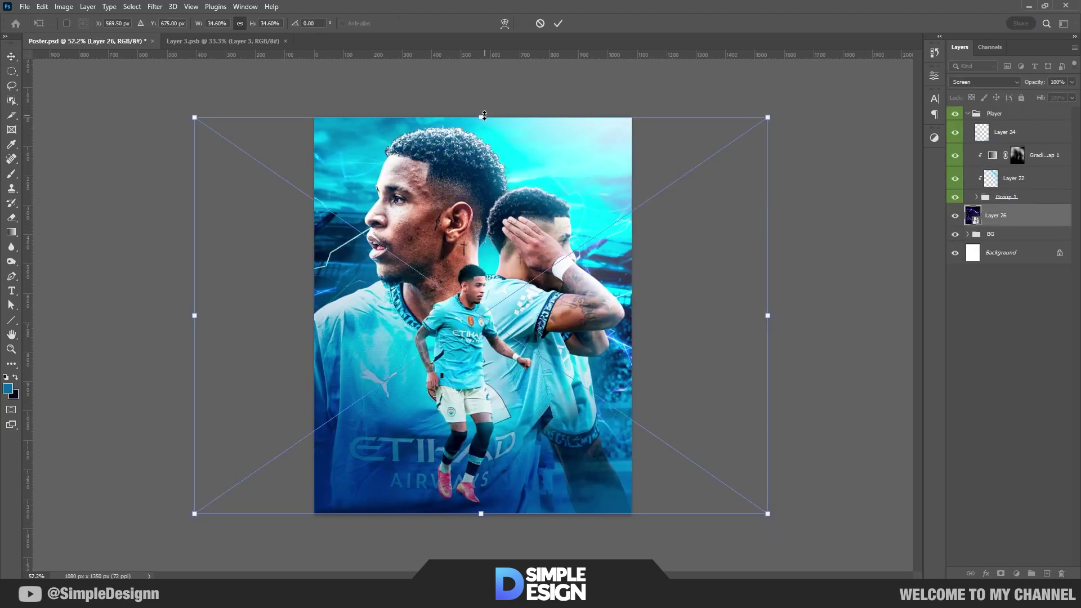
pyautogui.moveTo(484, 103)
pyautogui.mouseDown()
pyautogui.moveTo(498, 78)
pyautogui.moveTo(498, 129)
pyautogui.mouseUp()
pyautogui.press('Return')
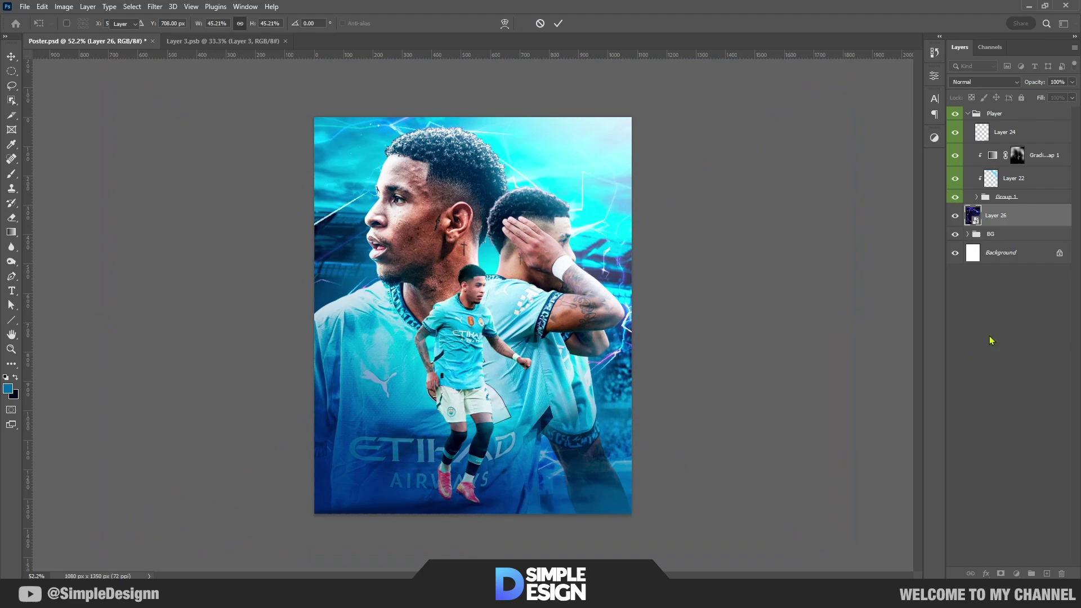
pyautogui.scroll(1, 466, 266)
pyautogui.click(996, 215)
pyautogui.click(984, 81)
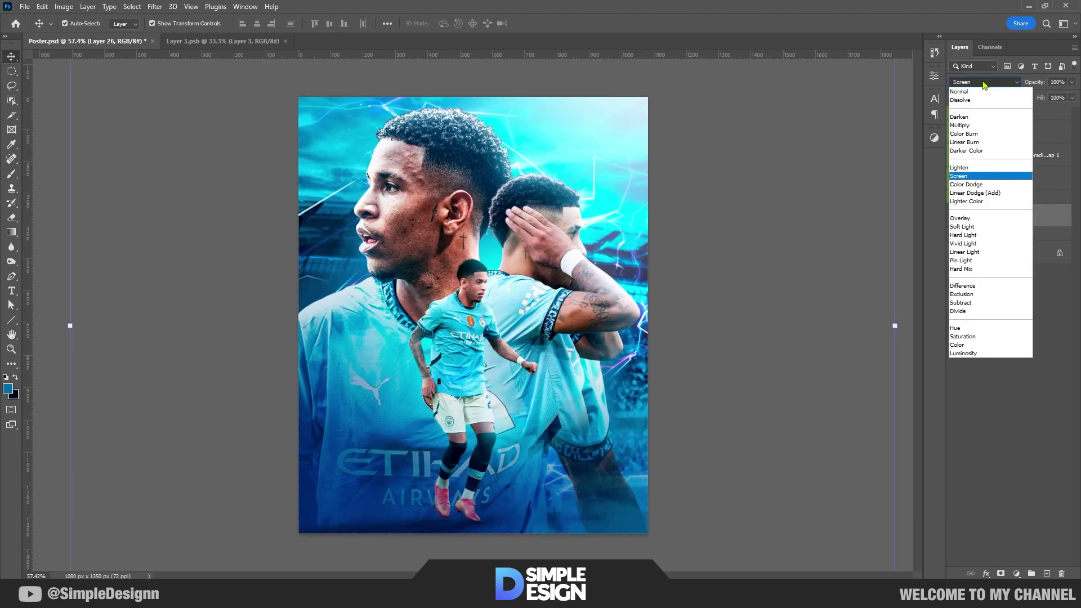
pyautogui.click(978, 196)
# Review the layer stack and save the poster
pyautogui.scroll(1, 471, 310)
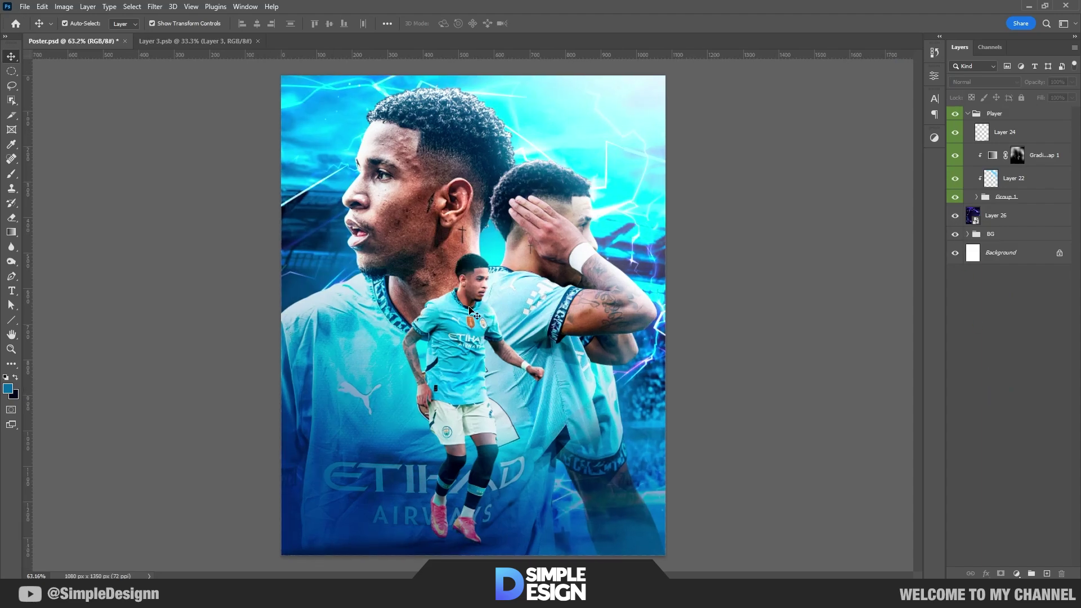
pyautogui.scroll(1, 194, 198)
pyautogui.scroll(-1, 338, 113)
pyautogui.scroll(-1, 383, 90)
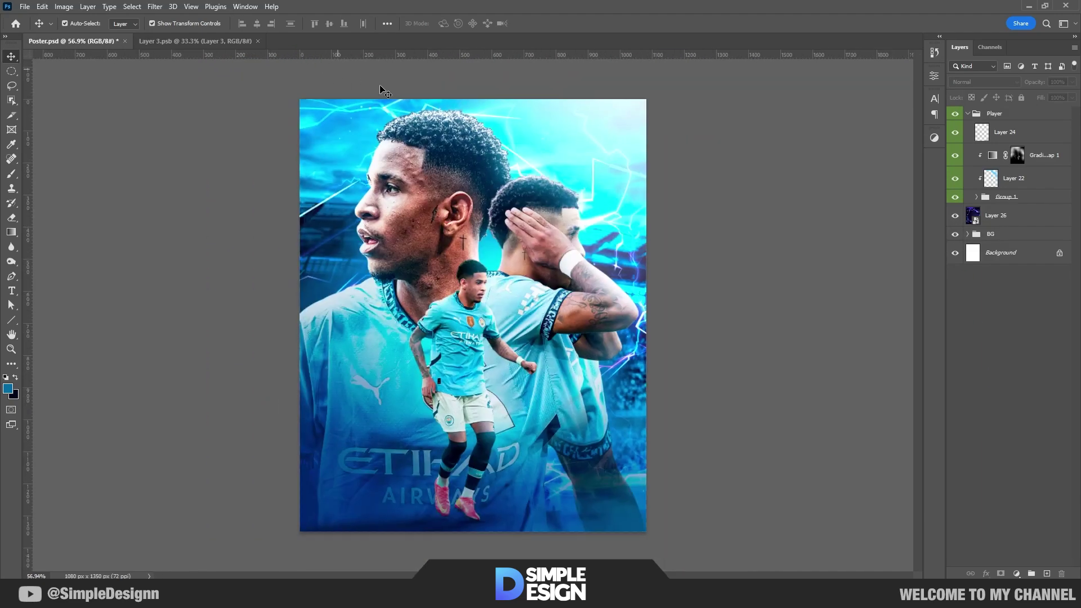
pyautogui.scroll(1, 497, 380)
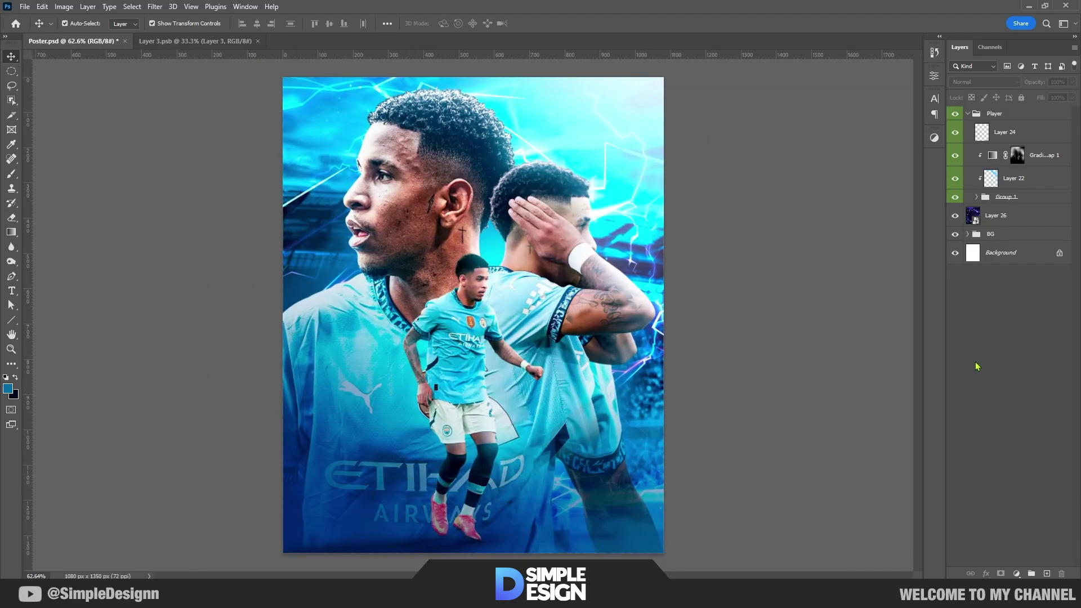
pyautogui.scroll(3, 569, 132)
pyautogui.scroll(-3, 665, 284)
pyautogui.hotkey('ctrl', 's')
# Move the lightning layer into the BG group and add a new layer above Gradient Map 1
pyautogui.scroll(-1, 517, 262)
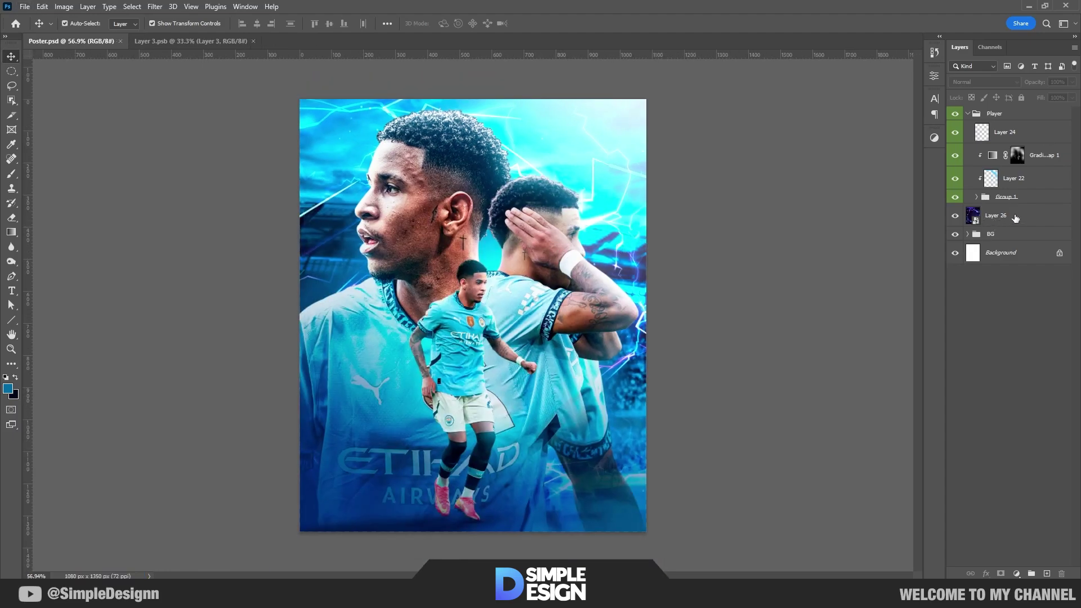
pyautogui.click(974, 237)
pyautogui.click(968, 234)
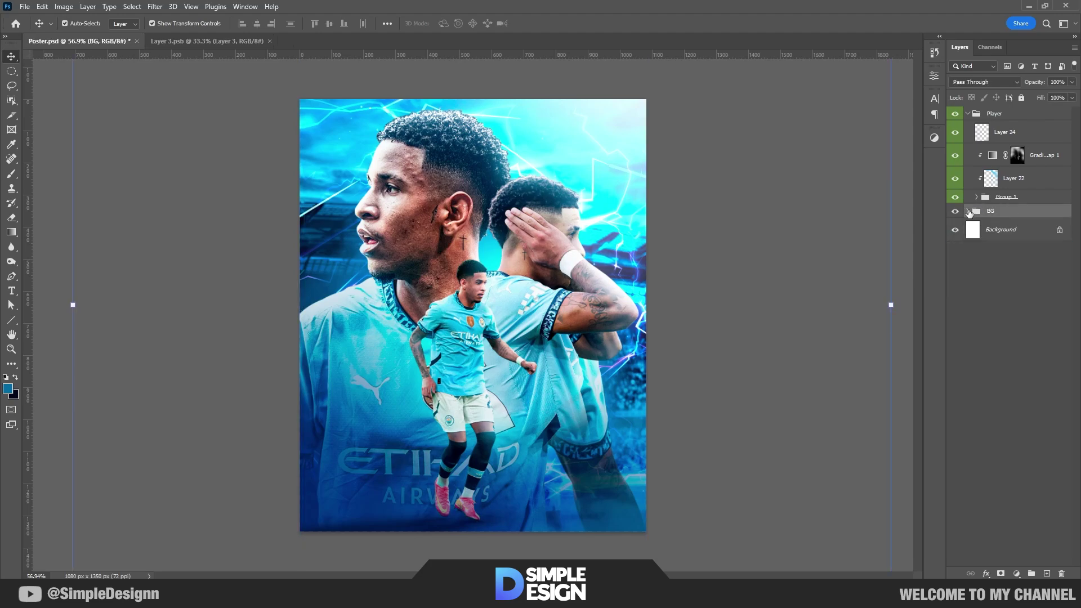
pyautogui.scroll(1, 474, 319)
pyautogui.hotkey('ctrl', 'shift', 'alt', 'n')
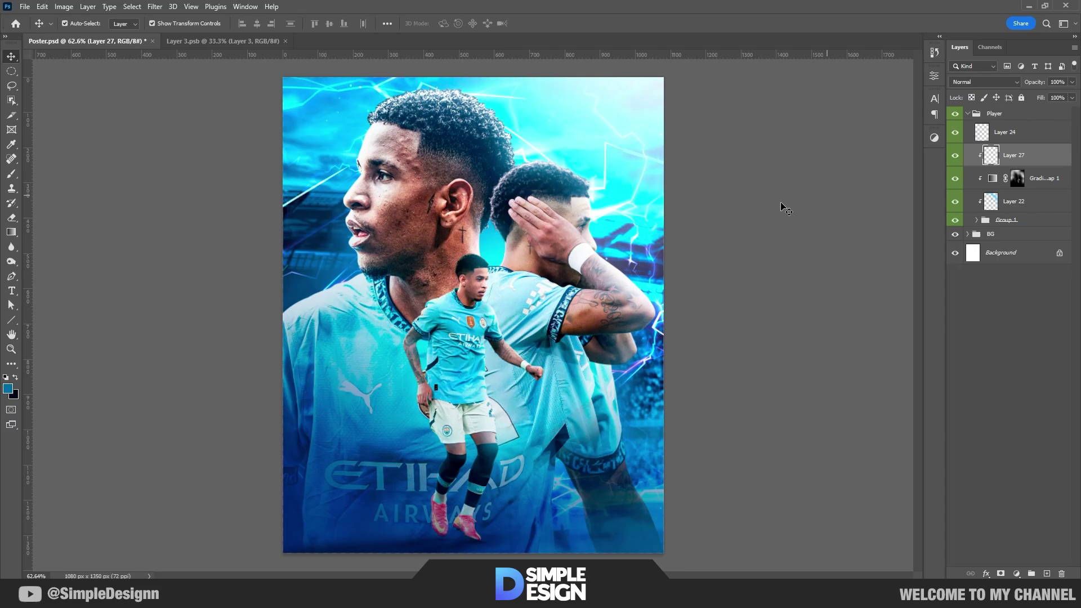
# Set up a slightly smaller brush painting with cyan sampled from the background
pyautogui.press('b')
pyautogui.scroll(2, 597, 219)
pyautogui.rightClick(616, 222)
pyautogui.scroll(1, 676, 395)
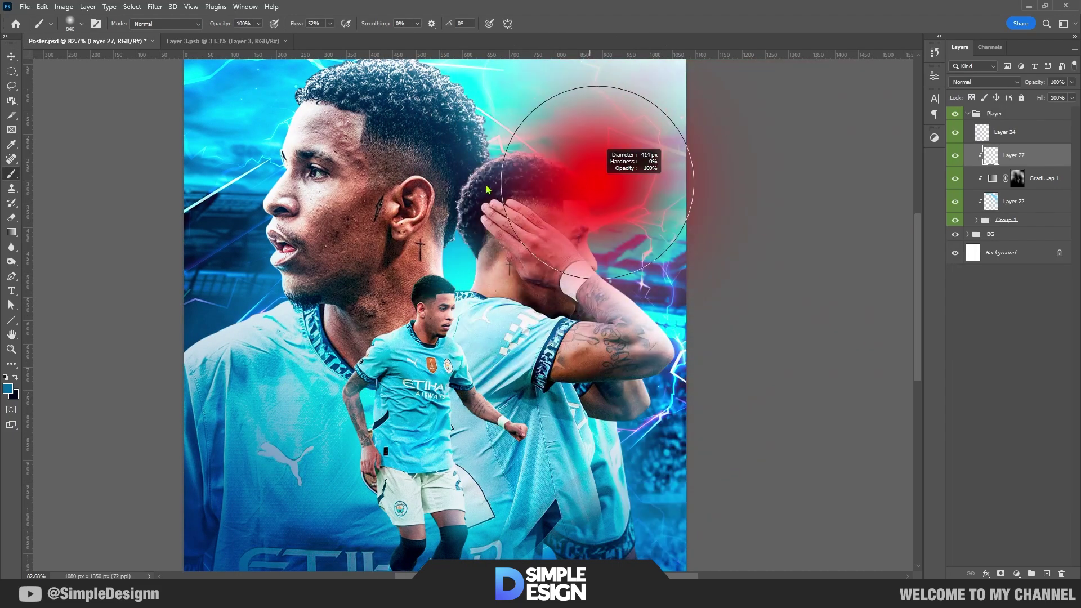
pyautogui.scroll(4, 597, 186)
pyautogui.scroll(1, 597, 186)
pyautogui.press('i')
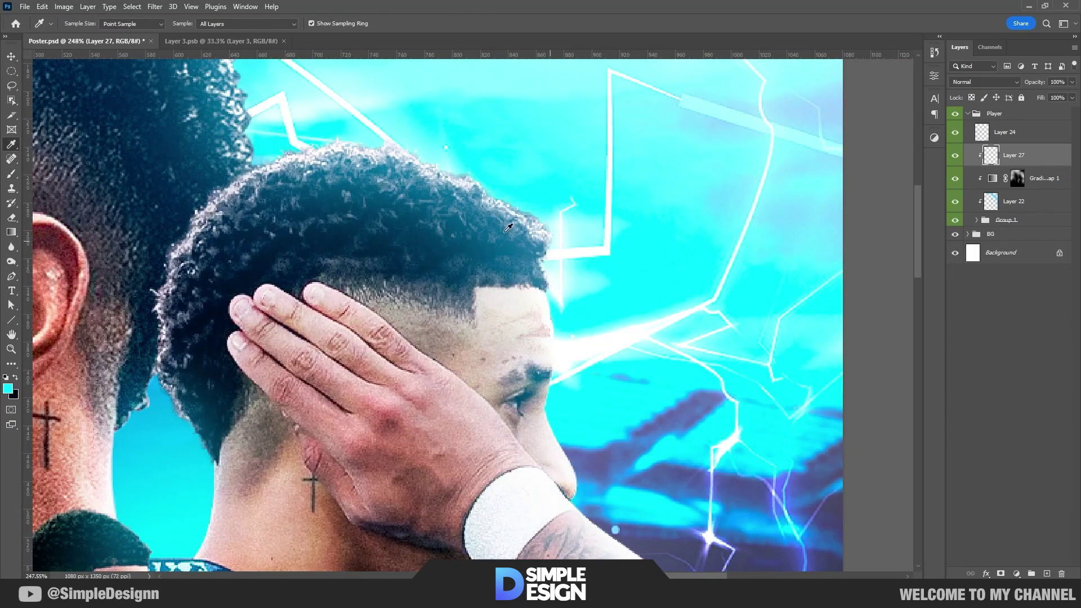
pyautogui.press('b')
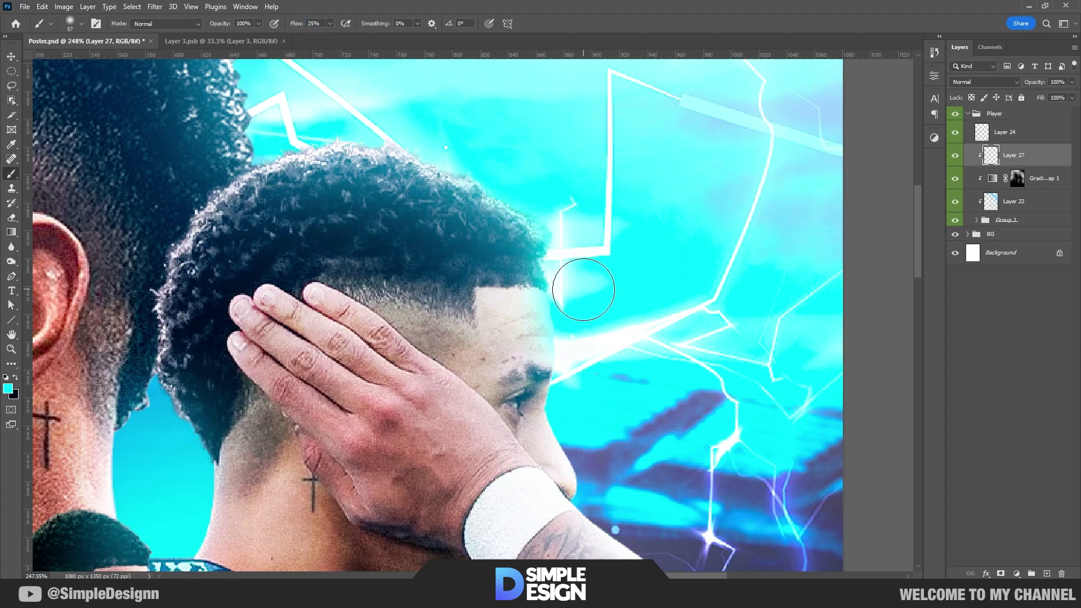
pyautogui.press('[')
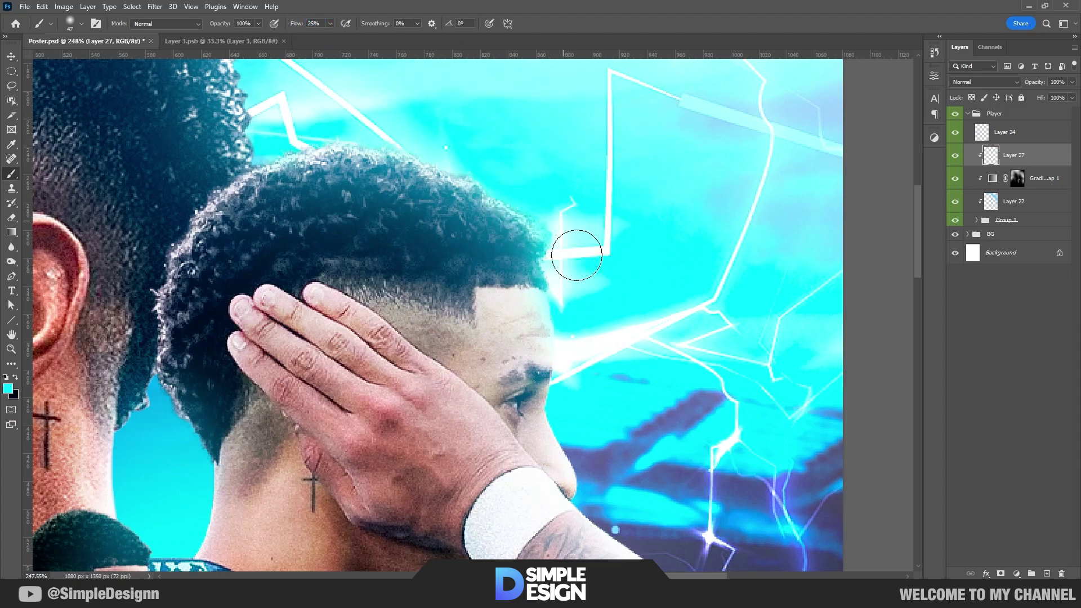
pyautogui.scroll(-5, 573, 236)
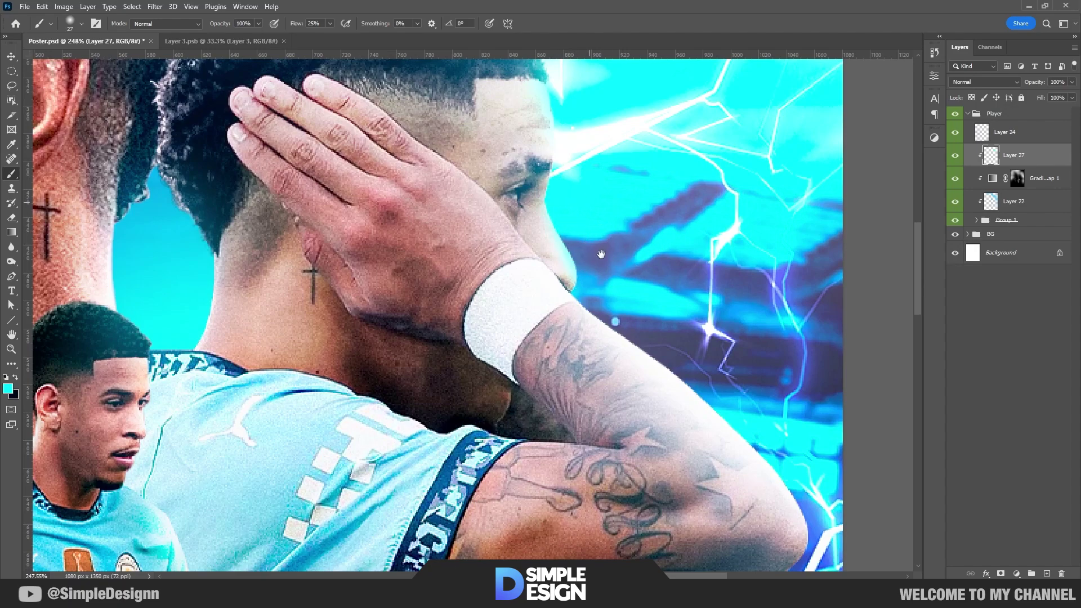
pyautogui.scroll(2, 601, 255)
# Set the painted layer's blend mode to Overlay
pyautogui.click(984, 82)
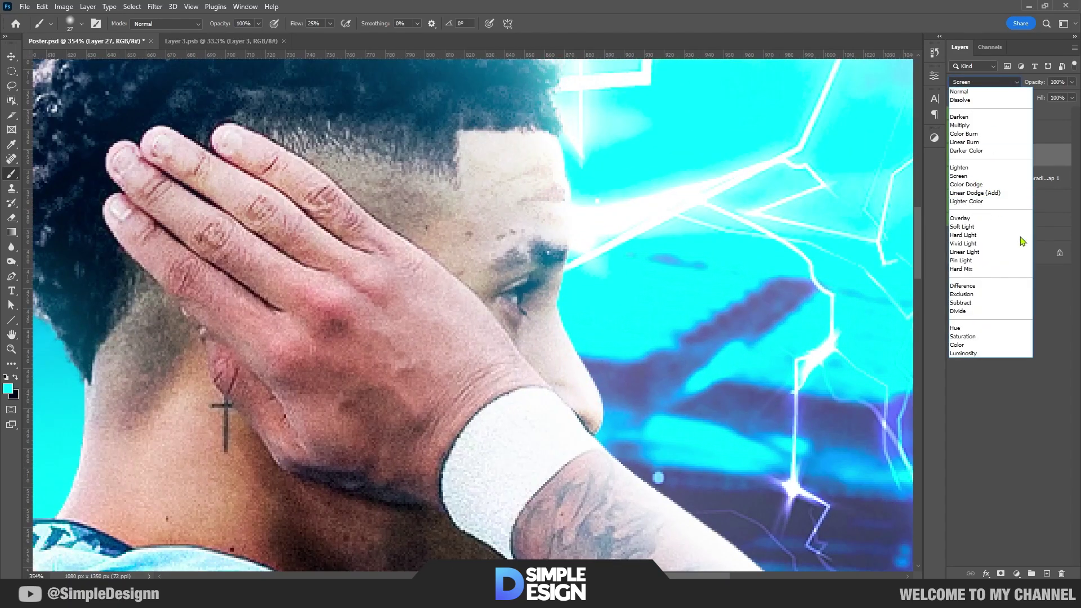
pyautogui.press('Escape')
pyautogui.click(985, 82)
pyautogui.click(968, 219)
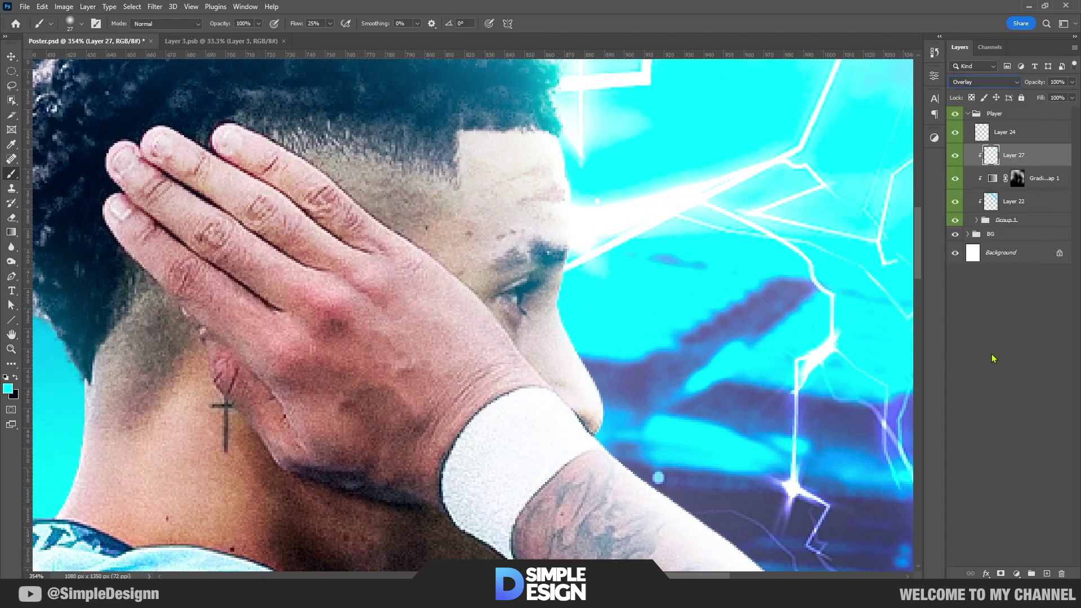
# Bring the player's left face, ear and top of the head into view
pyautogui.scroll(5, 676, 273)
pyautogui.hscroll(-2, 676, 273)
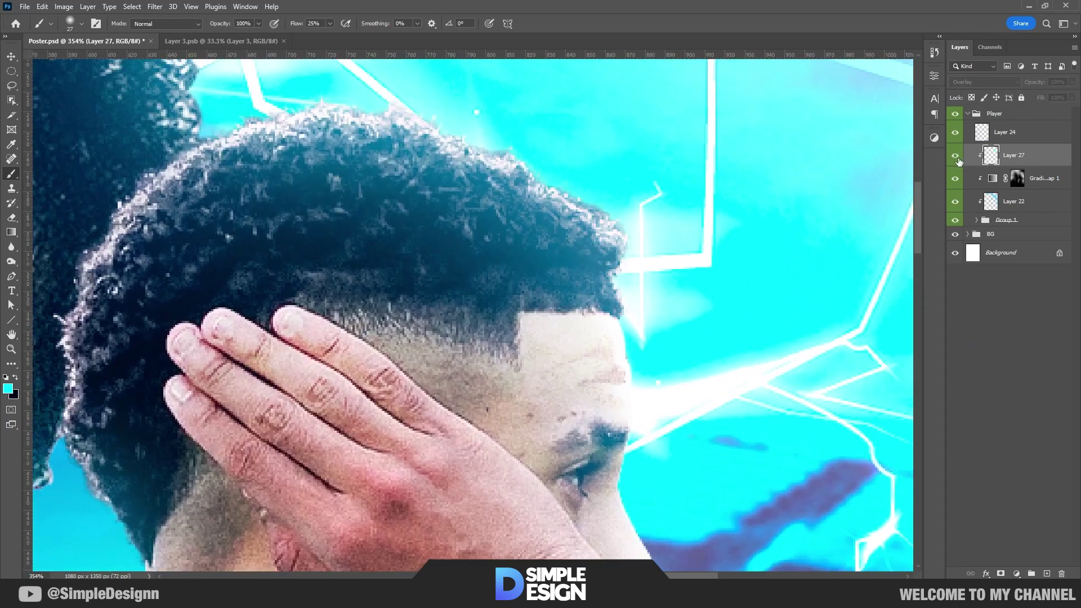
pyautogui.scroll(-3, 586, 253)
pyautogui.scroll(-3, 583, 309)
pyautogui.hscroll(2, 581, 333)
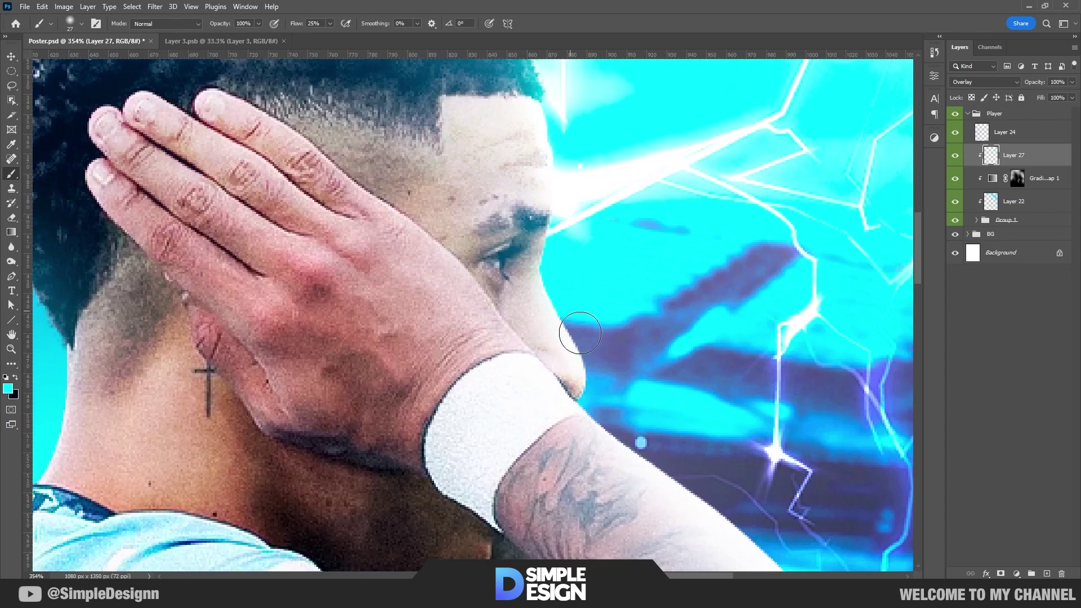
pyautogui.scroll(-3, 620, 428)
pyautogui.hscroll(2, 619, 428)
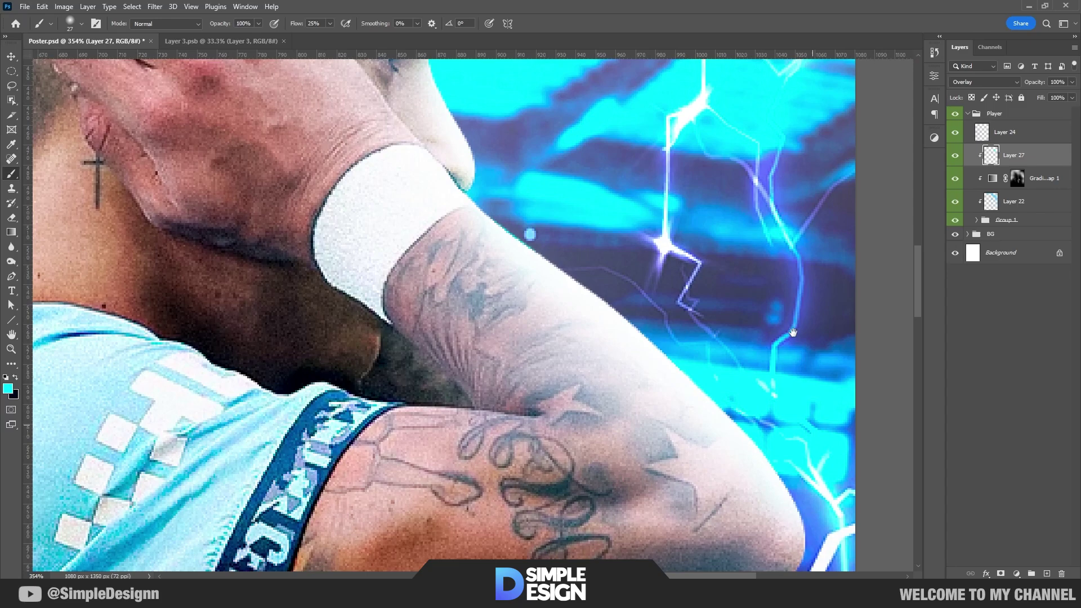
pyautogui.scroll(-3, 793, 332)
pyautogui.scroll(-2, 772, 265)
pyautogui.hscroll(1, 772, 264)
pyautogui.scroll(-2, 753, 195)
pyautogui.hscroll(1, 753, 195)
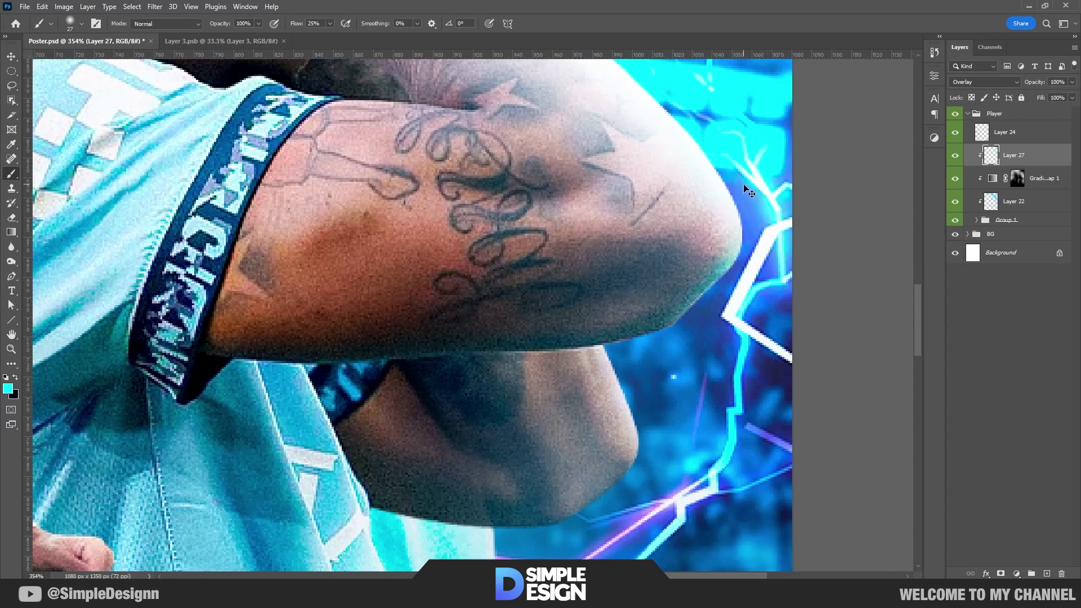
pyautogui.scroll(-3, 629, 375)
pyautogui.scroll(4, 451, 366)
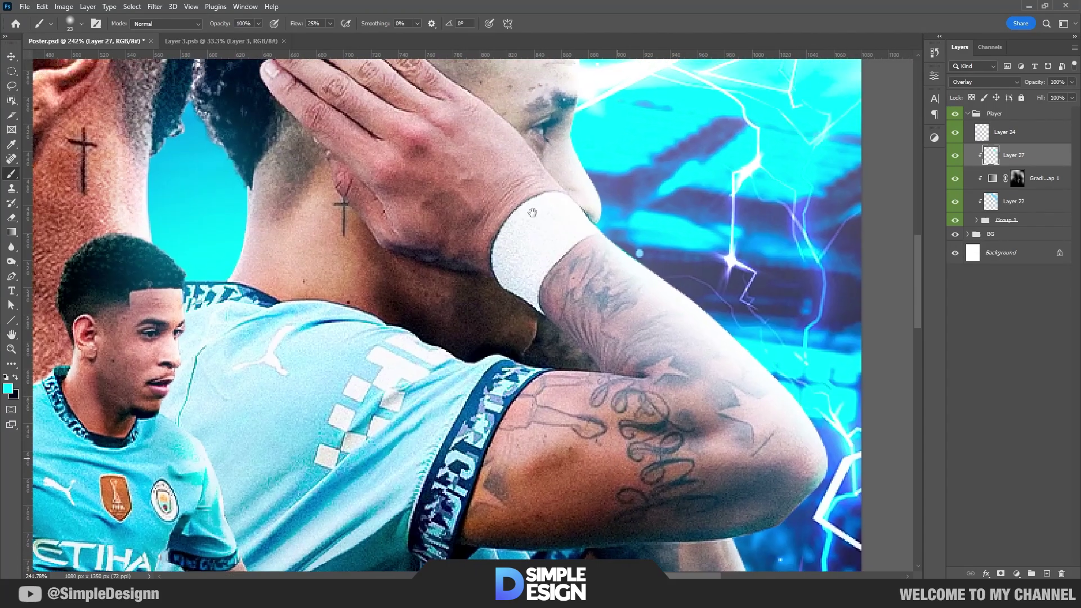
pyautogui.scroll(2, 306, 397)
pyautogui.moveTo(317, 372); pyautogui.dragTo(562, 431)
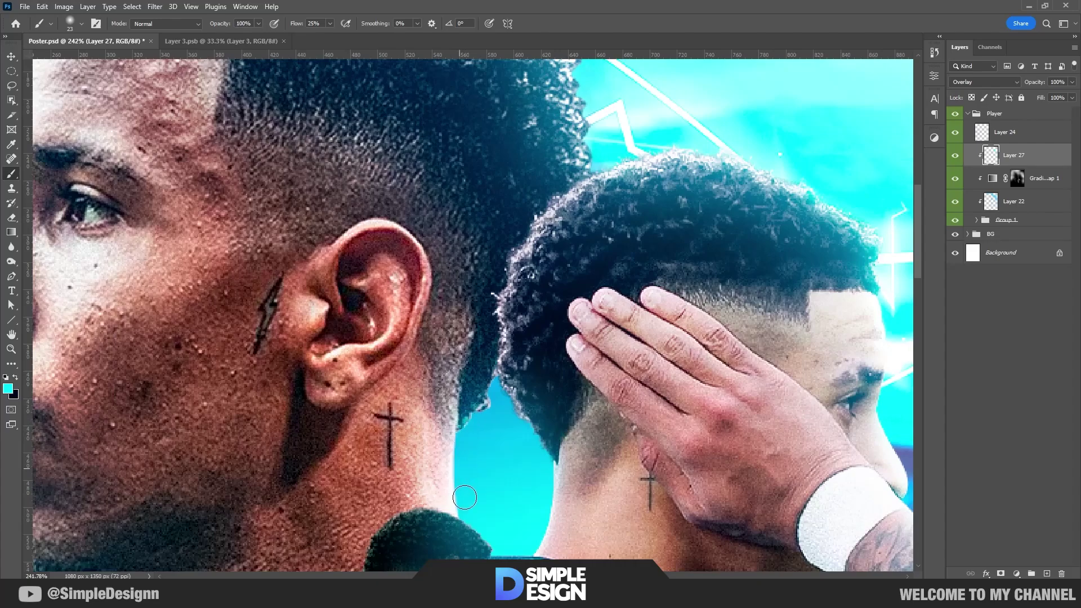
pyautogui.scroll(3, 575, 245)
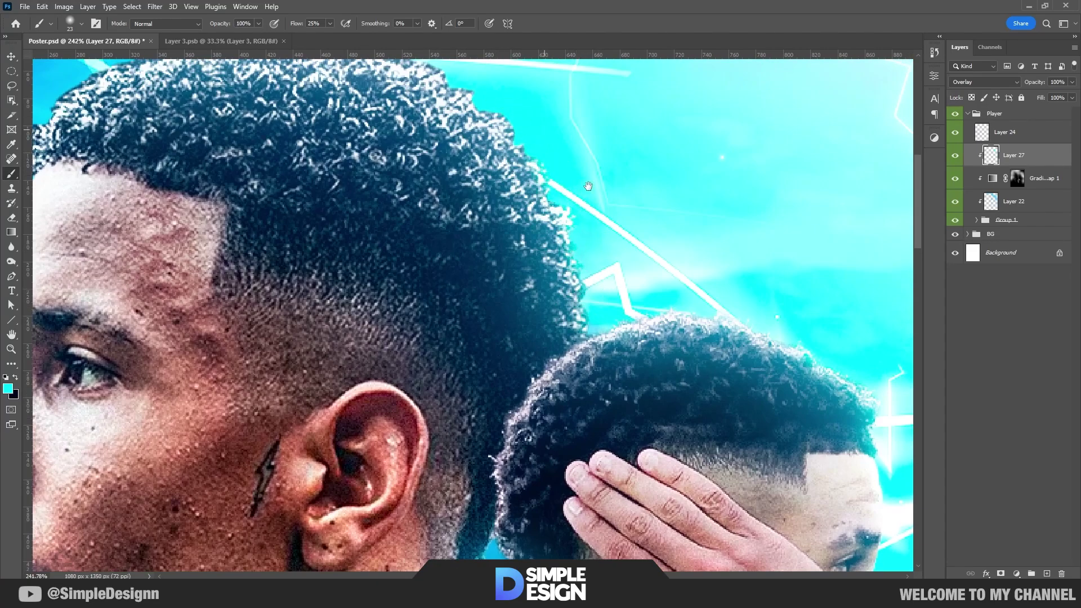
pyautogui.moveTo(589, 186); pyautogui.dragTo(590, 252)
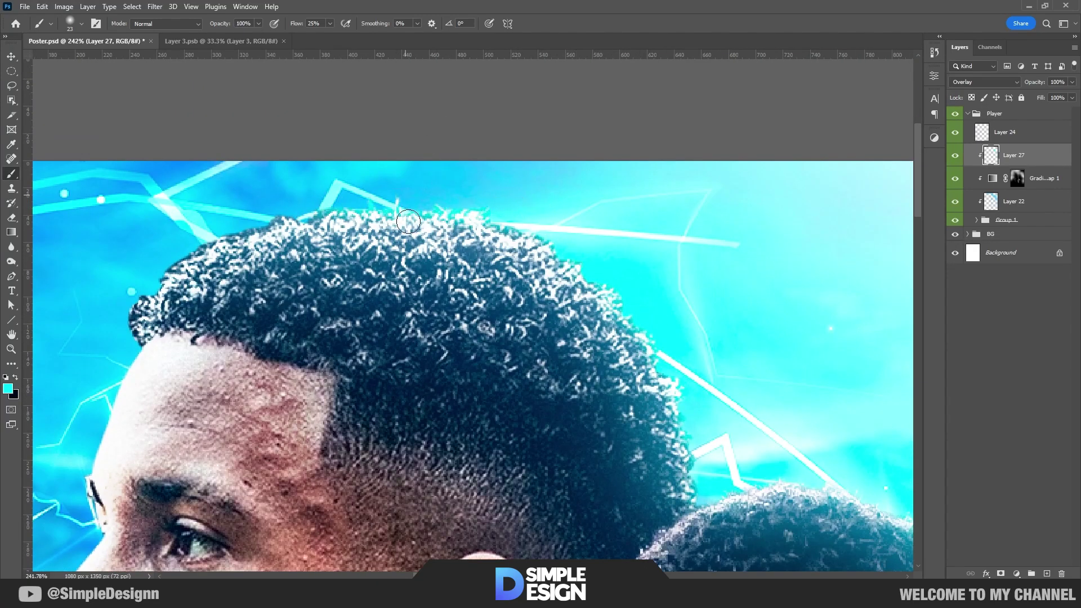
# Enlarge the brush and work across the nose, mouth, chin, neck, shirt and forearm
pyautogui.scroll(2, 367, 399)
pyautogui.press(']')
pyautogui.press(']')
pyautogui.scroll(-3, 425, 291)
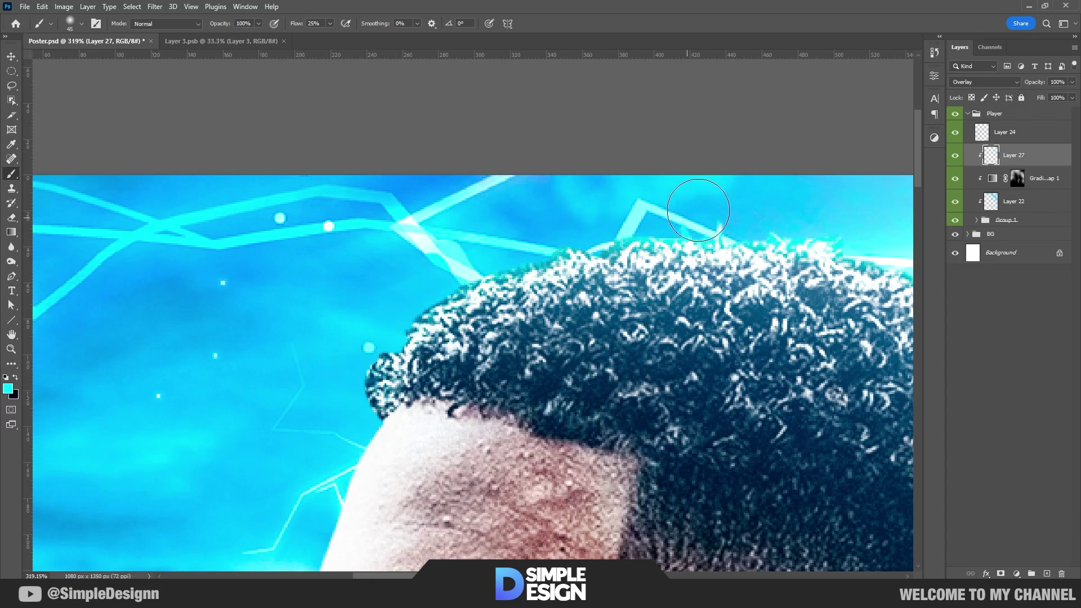
pyautogui.scroll(3, 606, 271)
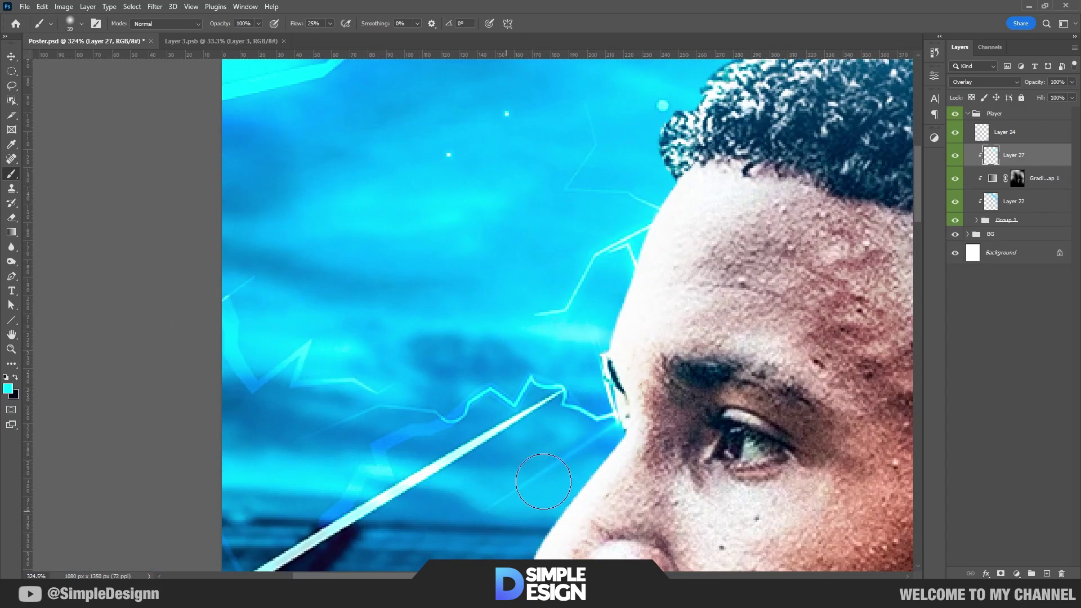
pyautogui.moveTo(543, 481); pyautogui.dragTo(603, 271)
pyautogui.scroll(-3, 649, 356)
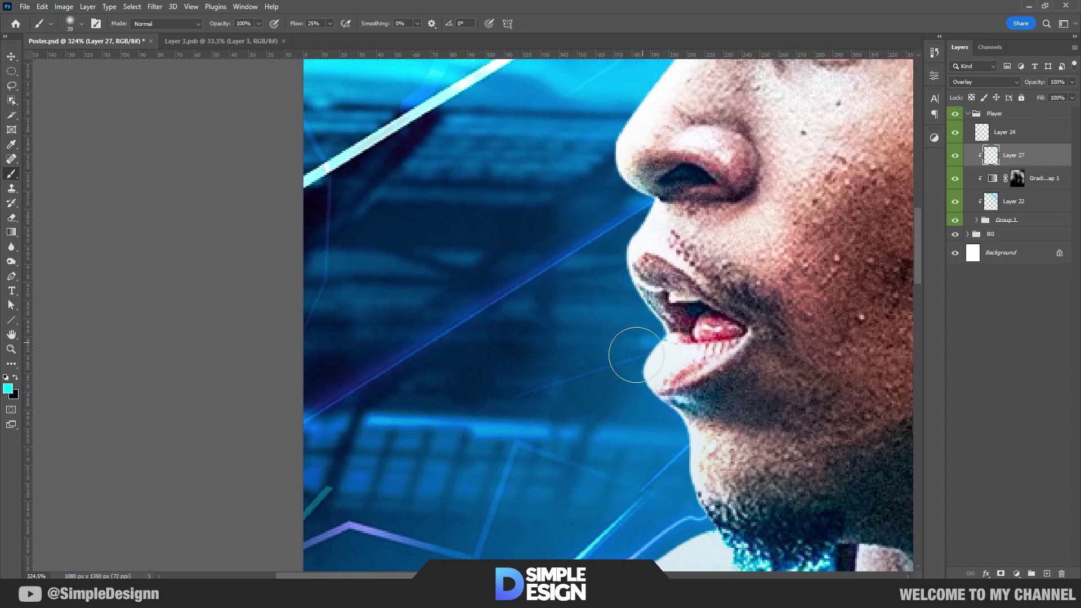
pyautogui.moveTo(672, 462); pyautogui.dragTo(651, 286)
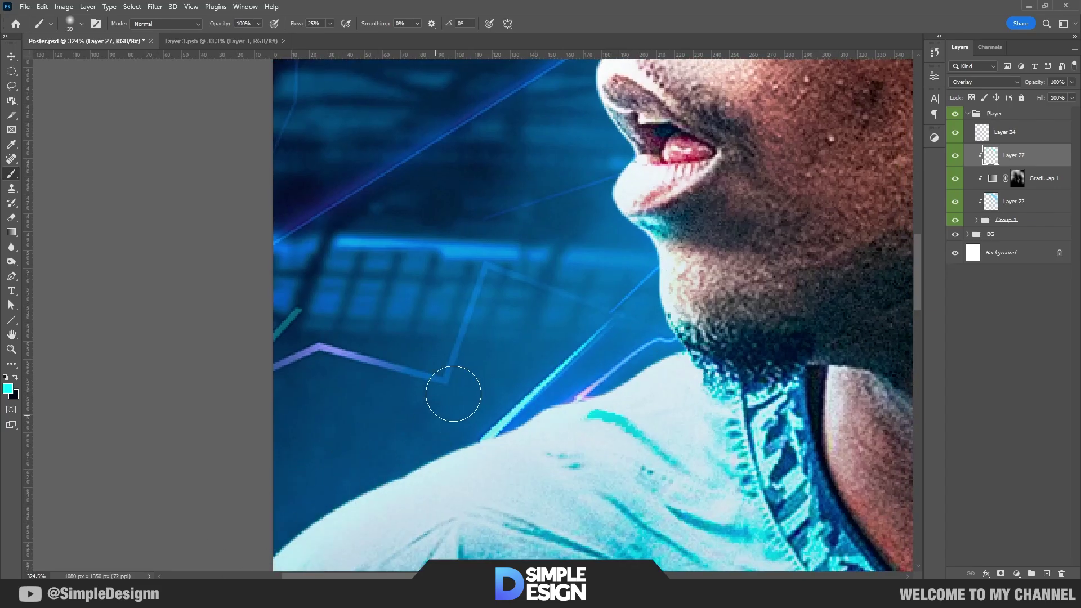
pyautogui.hotkey('ctrl', '0')
pyautogui.scroll(5, 619, 304)
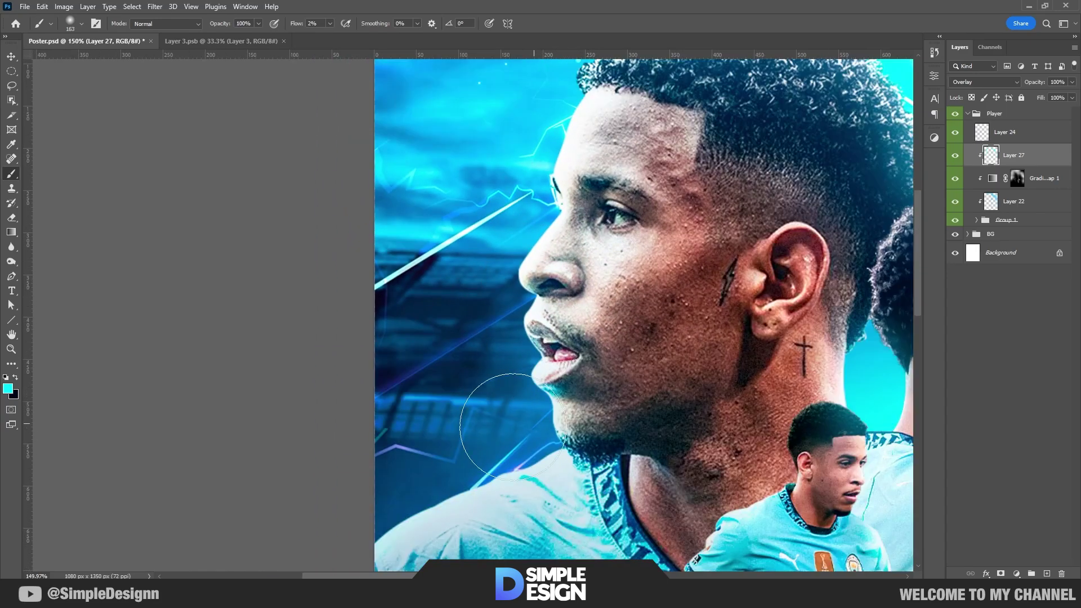
pyautogui.hscroll(5, 513, 426)
pyautogui.hscroll(2, 787, 227)
pyautogui.hscroll(6, 670, 224)
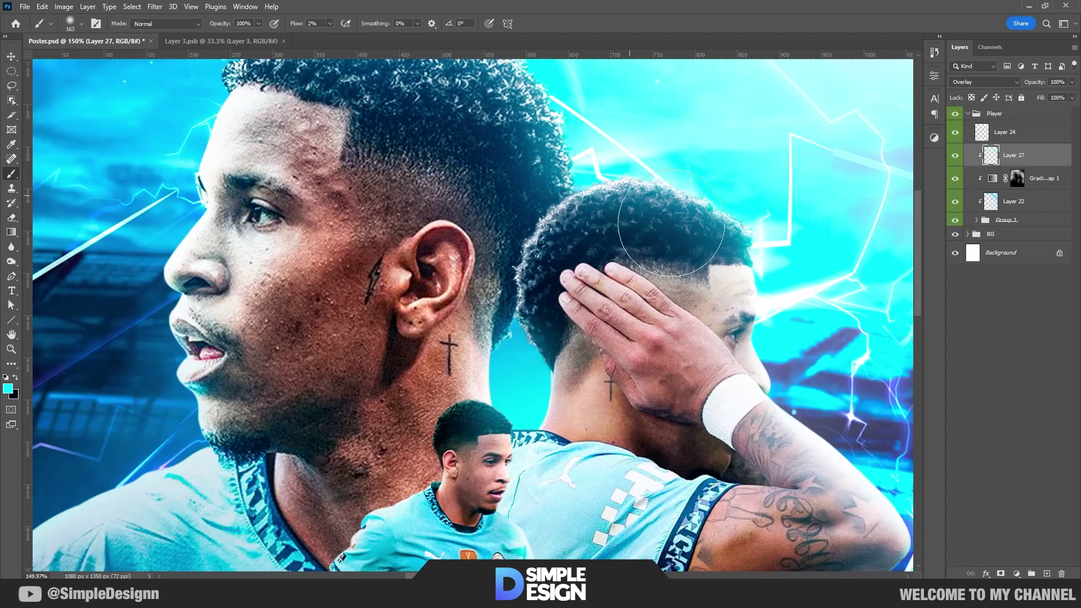
pyautogui.moveTo(761, 404); pyautogui.dragTo(663, 227)
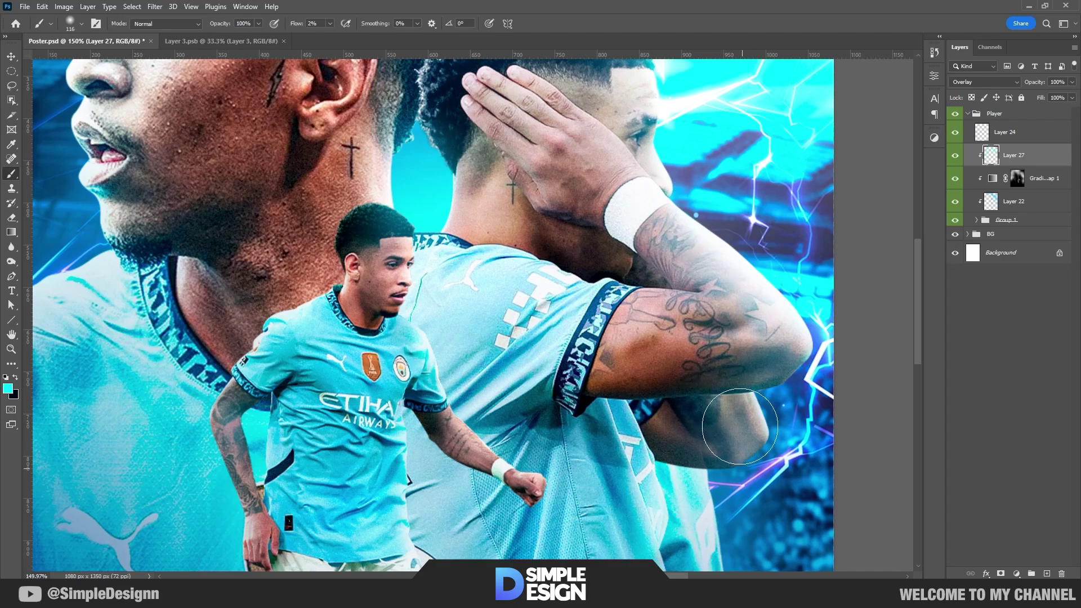
pyautogui.scroll(-2, 740, 426)
pyautogui.scroll(5, 543, 277)
# Shrink the brush, set its flow to 7%, and cover the sleeve, shorts and legs
pyautogui.hotkey('shift', '4')
pyautogui.hotkey('shift', '7')
pyautogui.scroll(2, 506, 311)
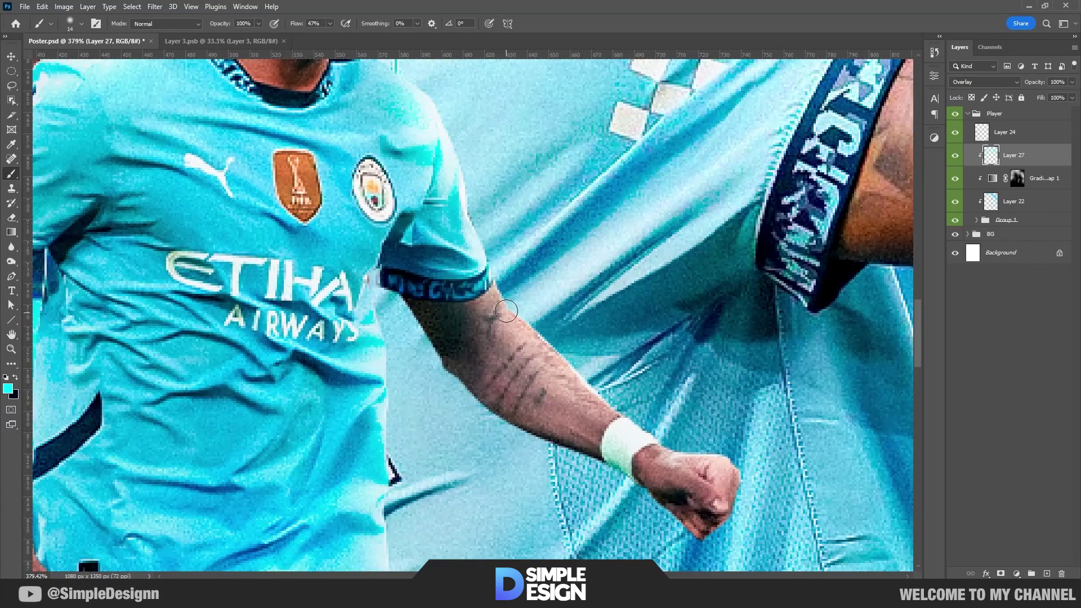
pyautogui.write('7')
pyautogui.press('Return')
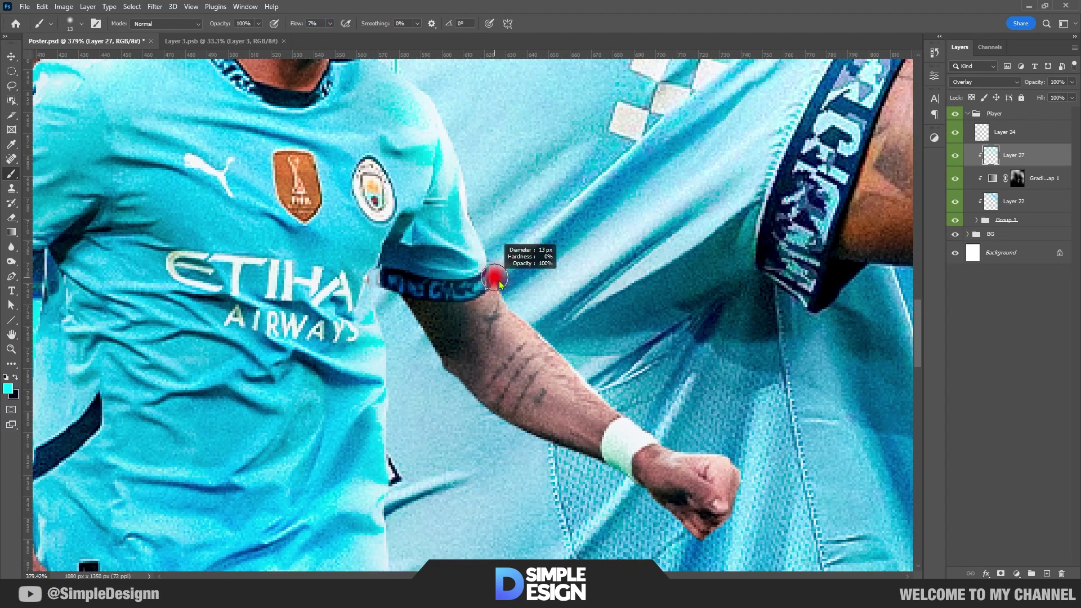
pyautogui.press(']')
pyautogui.press(']')
pyautogui.press(']')
pyautogui.scroll(-1, 726, 495)
pyautogui.moveTo(637, 367); pyautogui.dragTo(848, 361)
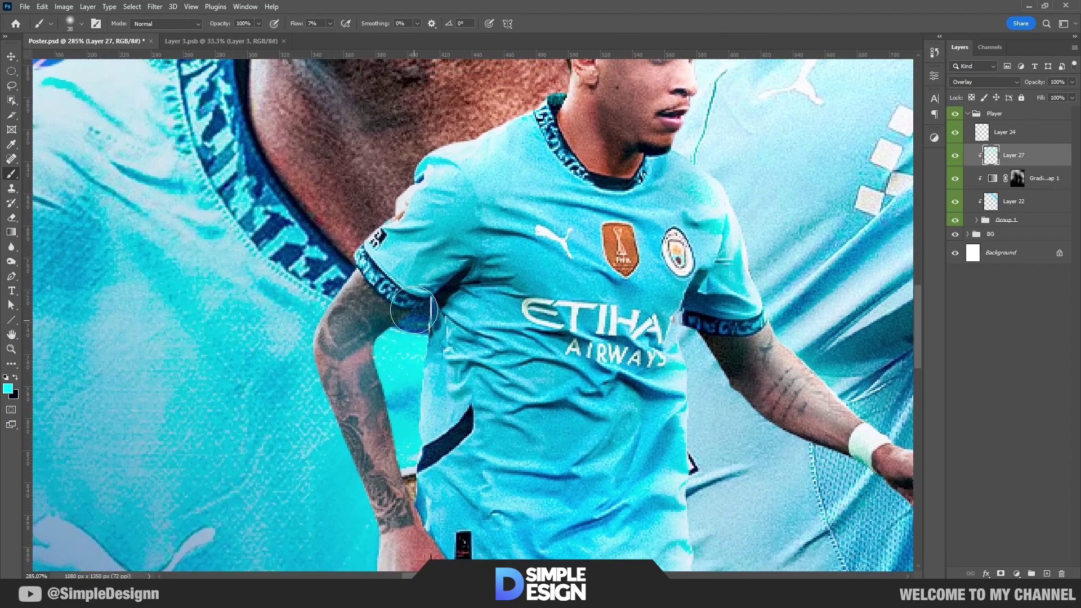
pyautogui.scroll(3, 333, 319)
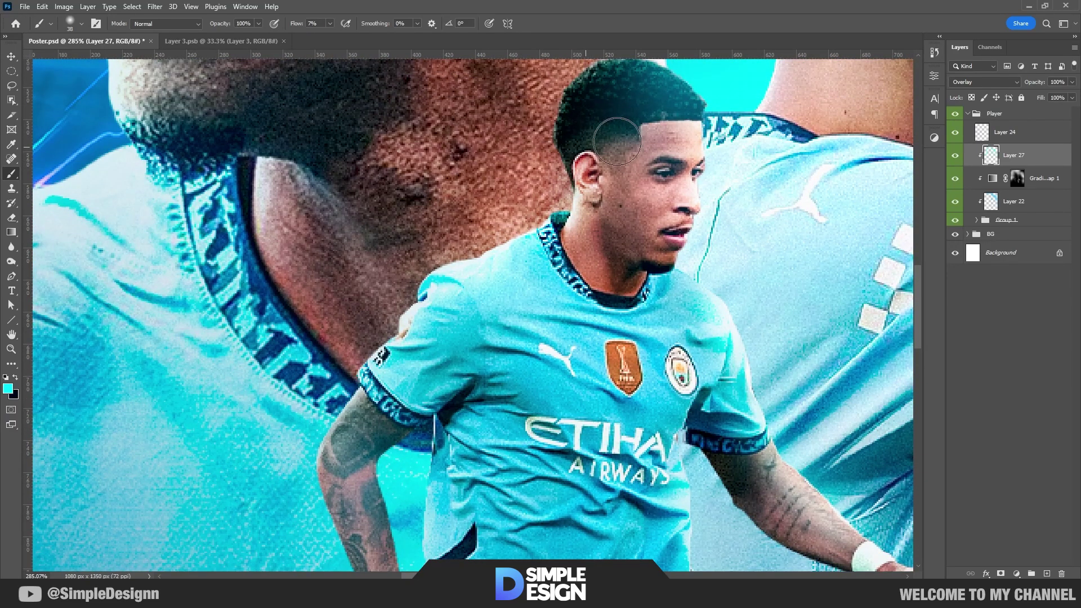
pyautogui.scroll(-2, 698, 387)
pyautogui.moveTo(699, 387); pyautogui.dragTo(577, 62)
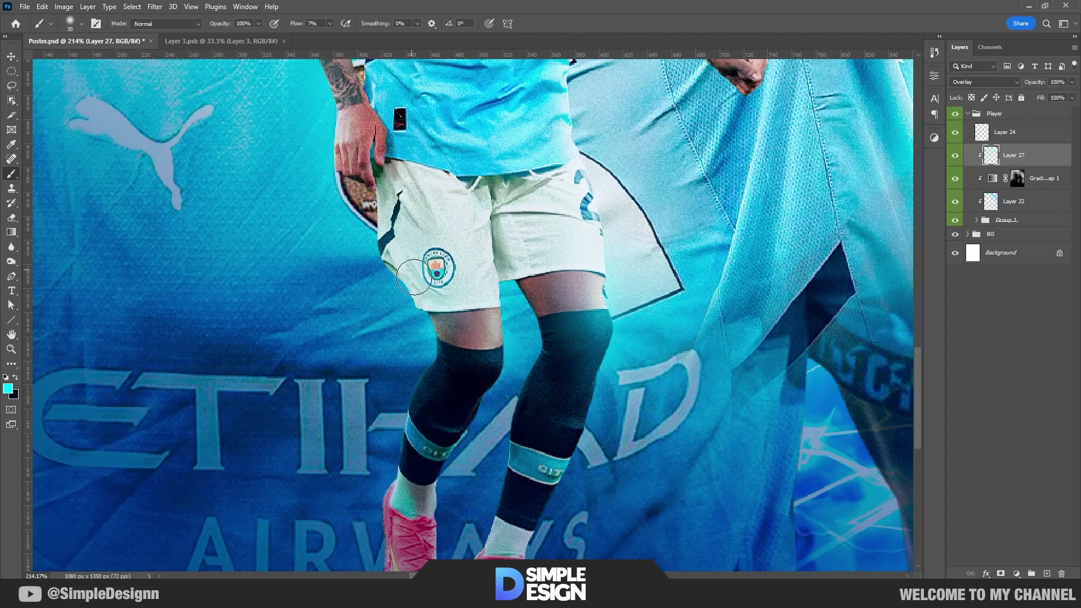
# Compare the poster with and without Layer 27 and set Layer 27 to Overlay
pyautogui.scroll(-2, 380, 242)
pyautogui.scroll(-2, 381, 242)
pyautogui.scroll(4, 546, 445)
pyautogui.scroll(2, 546, 445)
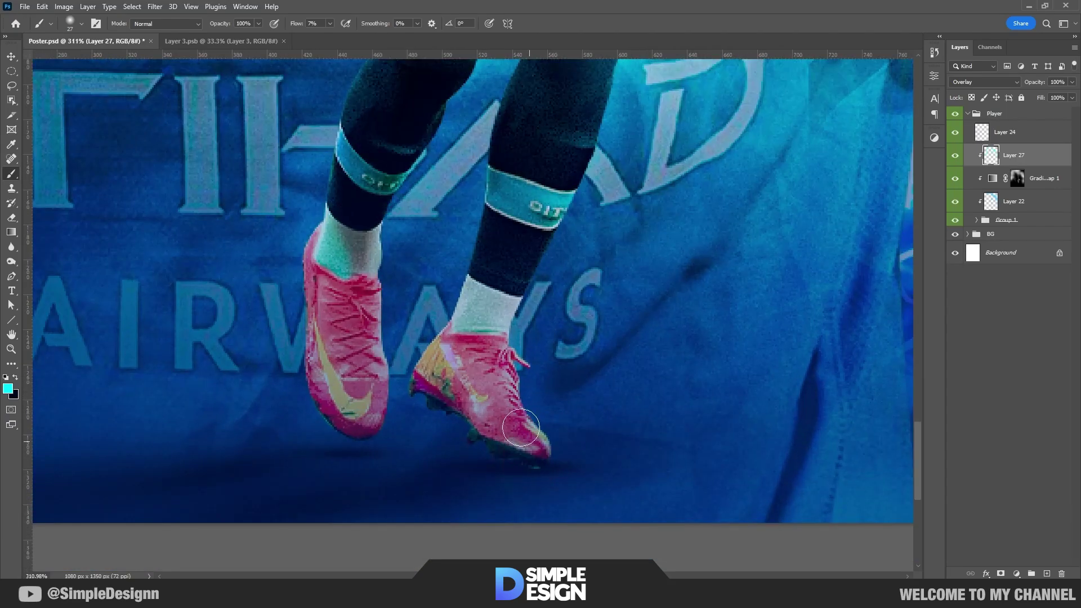
pyautogui.scroll(-2, 507, 360)
pyautogui.scroll(-2, 513, 367)
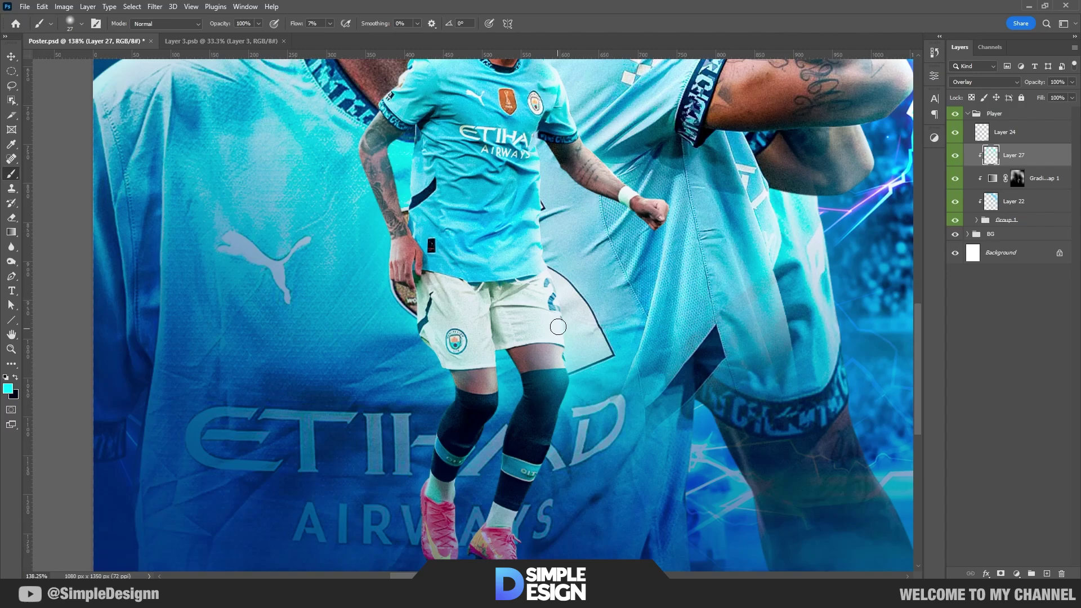
pyautogui.scroll(-1, 513, 367)
pyautogui.scroll(4, 677, 254)
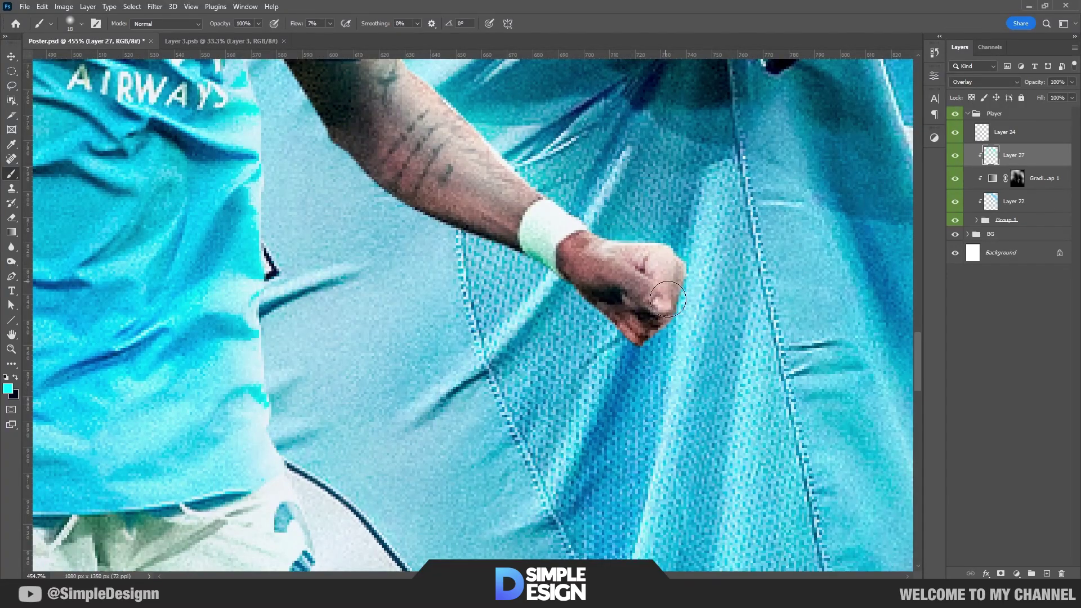
pyautogui.scroll(-5, 501, 361)
pyautogui.scroll(-1, 501, 361)
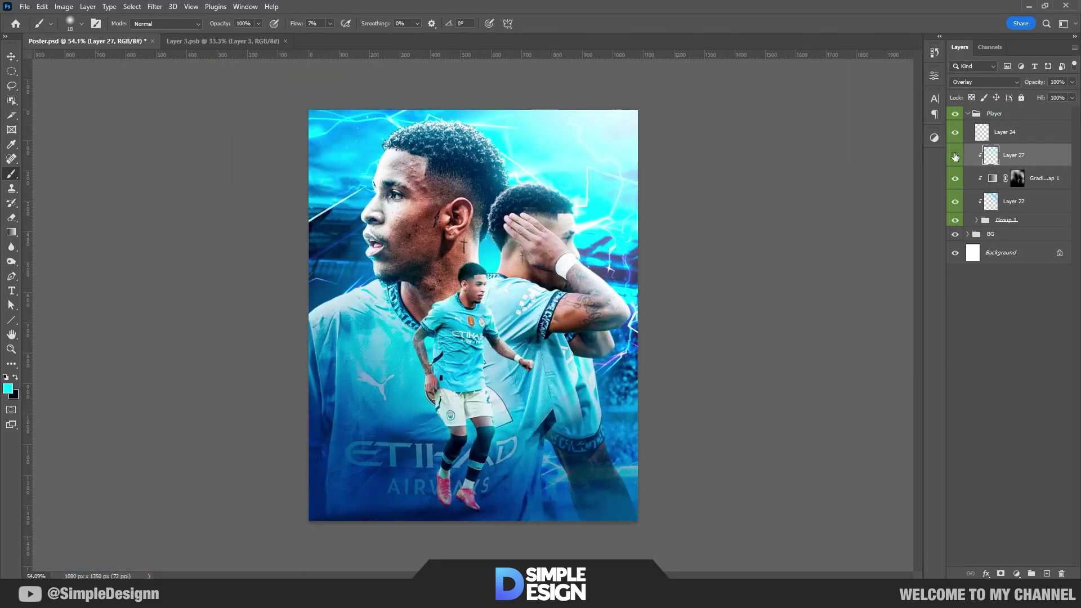
pyautogui.hotkey('ctrl', '+')
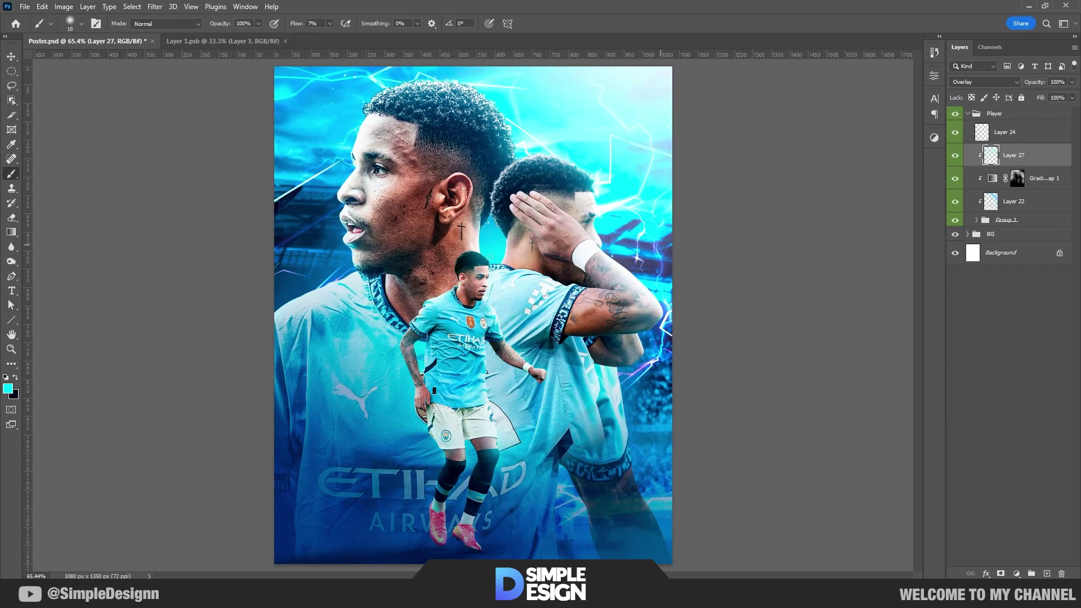
pyautogui.click(956, 156)
pyautogui.click(1001, 83)
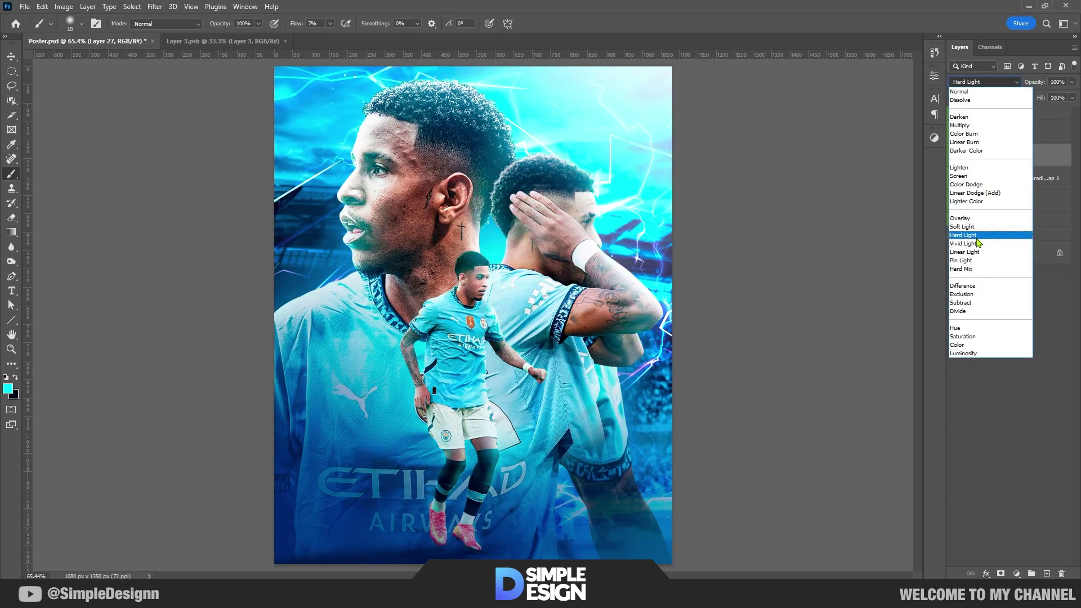
pyautogui.click(961, 218)
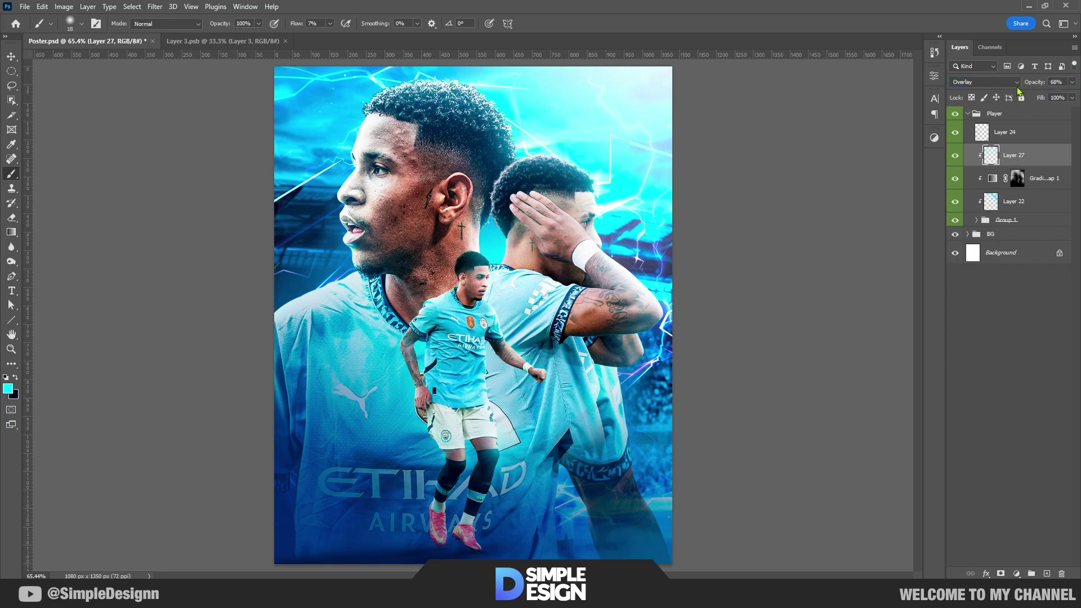
# Check Layer 27's effect, hide Layer 24, and collapse the Player group
pyautogui.click(956, 156)
pyautogui.click(956, 156)
pyautogui.click(956, 156)
pyautogui.click(969, 324)
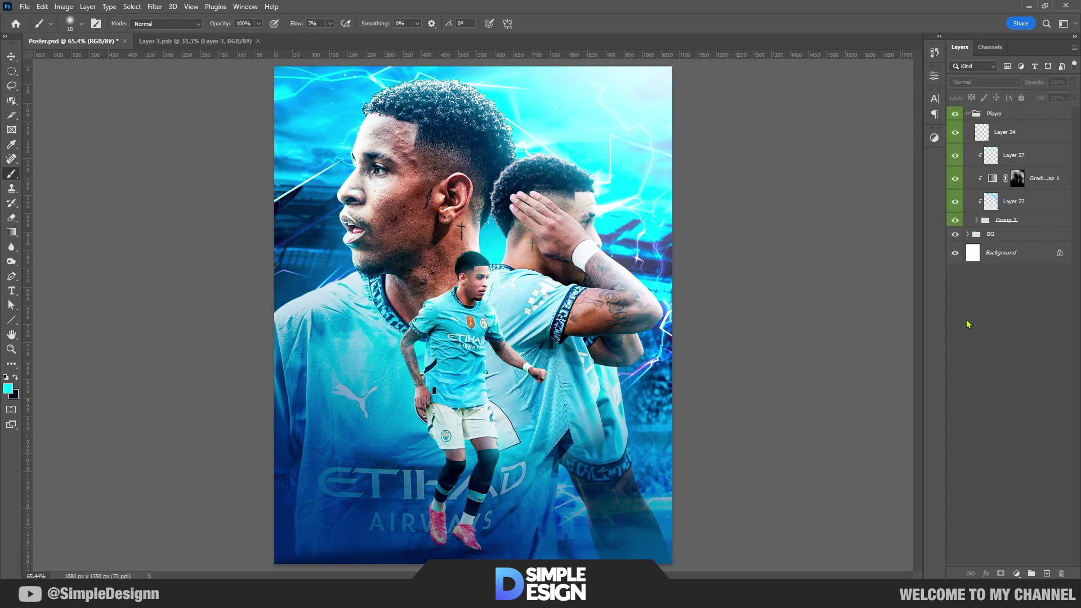
pyautogui.click(955, 132)
pyautogui.hotkey('ctrl', '-')
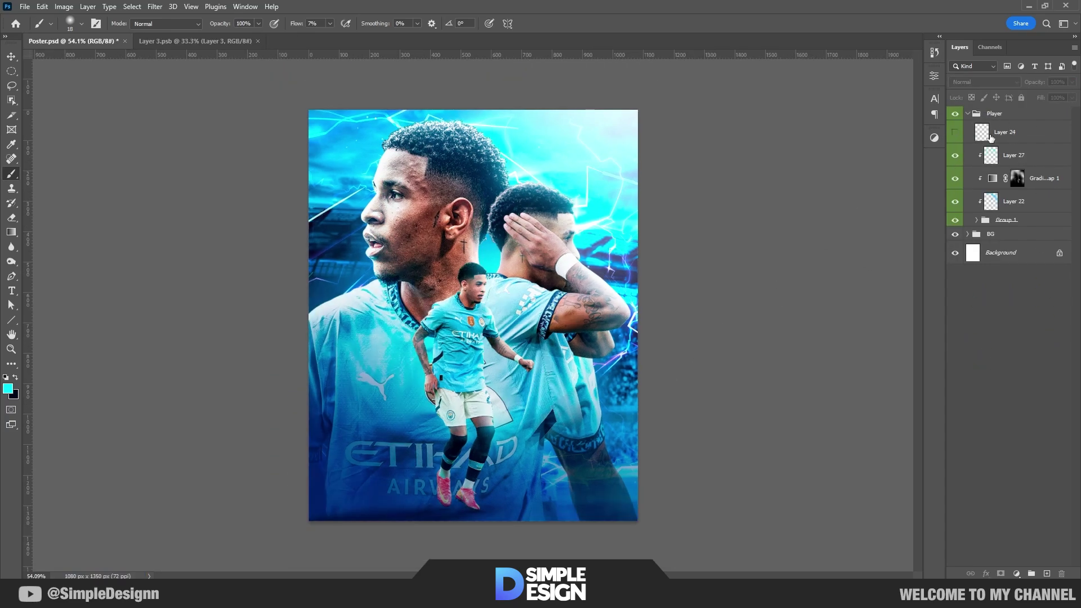
pyautogui.click(991, 138)
pyautogui.click(968, 113)
pyautogui.press('v')
pyautogui.hotkey('ctrl', '+')
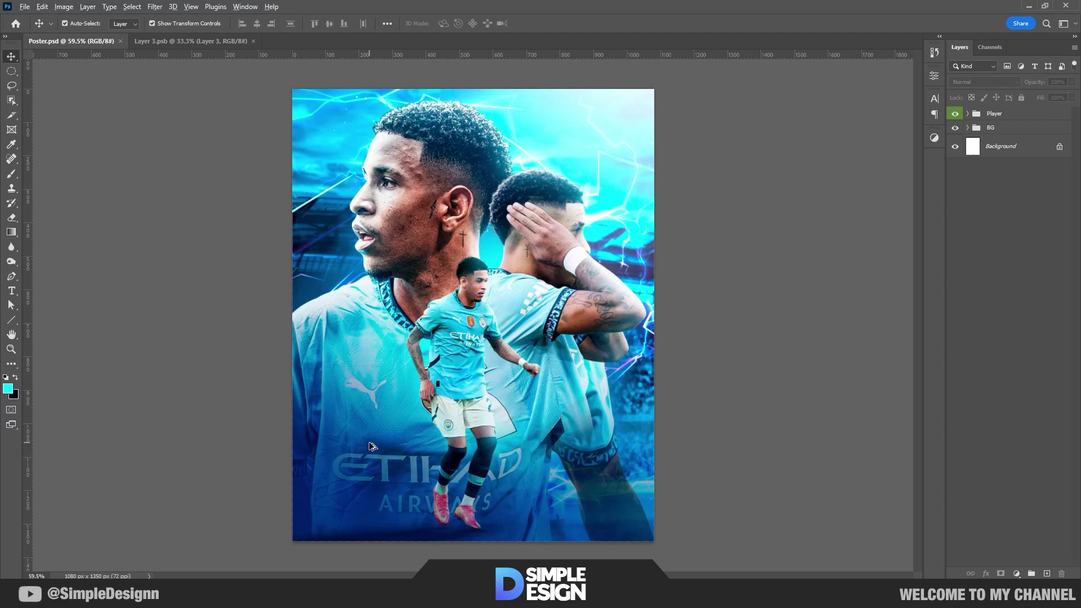
# Add a 'Savinho' text layer and enlarge it lower on the poster
pyautogui.press('t')
pyautogui.click(478, 353)
pyautogui.write('Savinho')
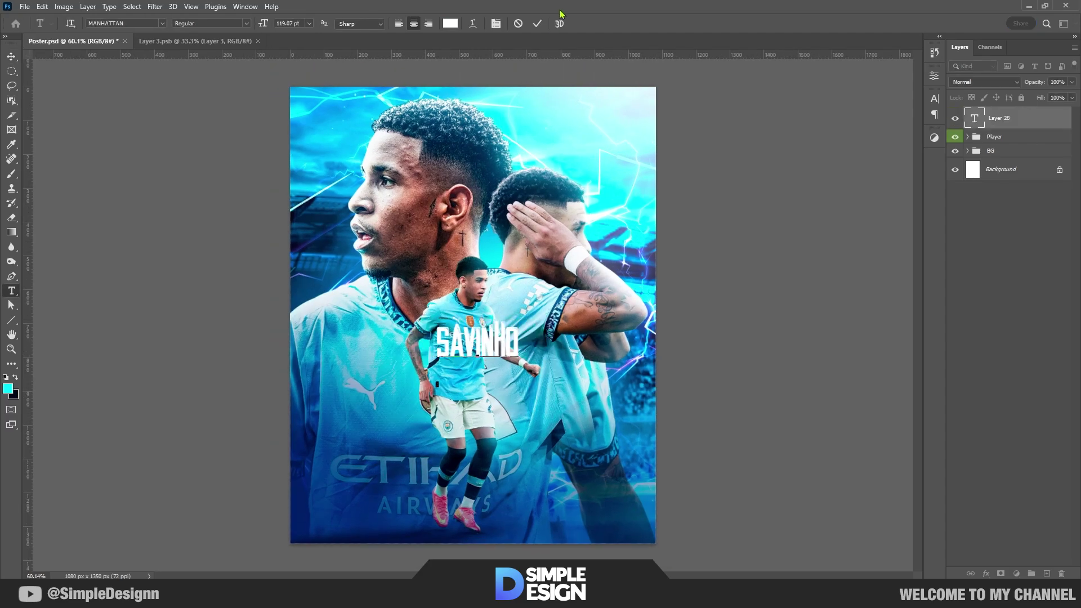
pyautogui.hotkey('ctrl', 'Return')
pyautogui.hotkey('ctrl', 't')
pyautogui.moveTo(544, 363); pyautogui.dragTo(544, 409)
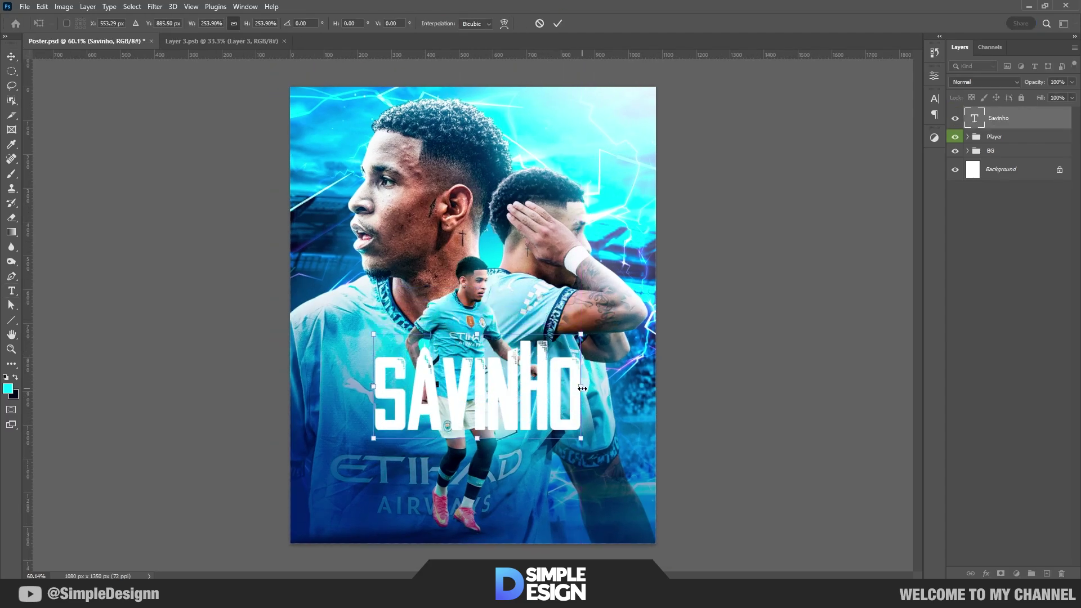
pyautogui.click(558, 23)
# Move the Savinho layer into Group 1 behind the player and nudge it slightly left
pyautogui.press('v')
pyautogui.hotkey('ctrl', '0')
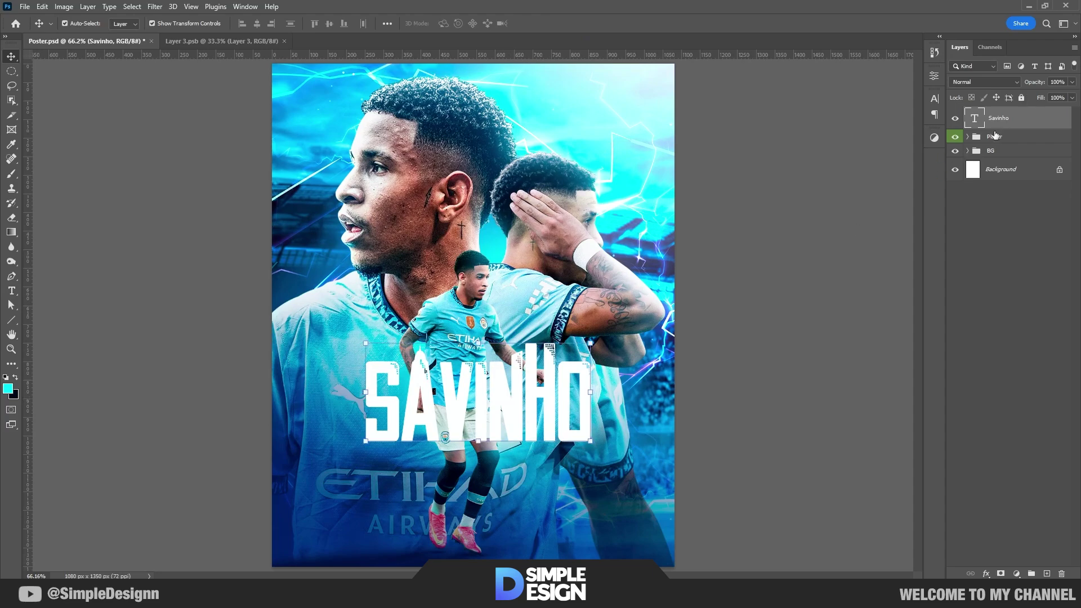
pyautogui.moveTo(998, 118); pyautogui.dragTo(1002, 147)
pyautogui.click(968, 136)
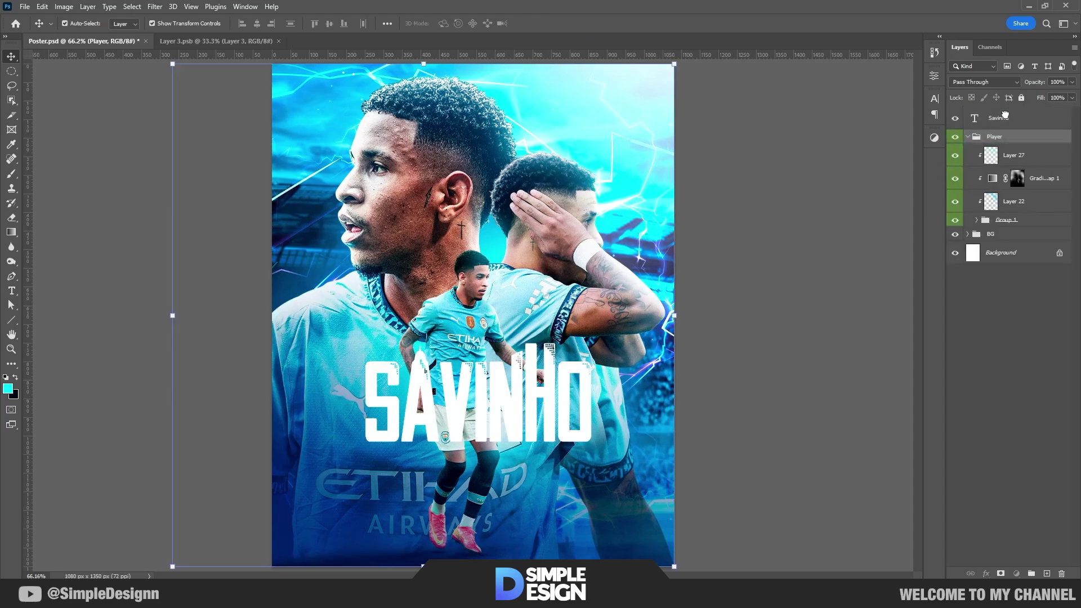
pyautogui.click(977, 220)
pyautogui.moveTo(999, 118); pyautogui.dragTo(1002, 310)
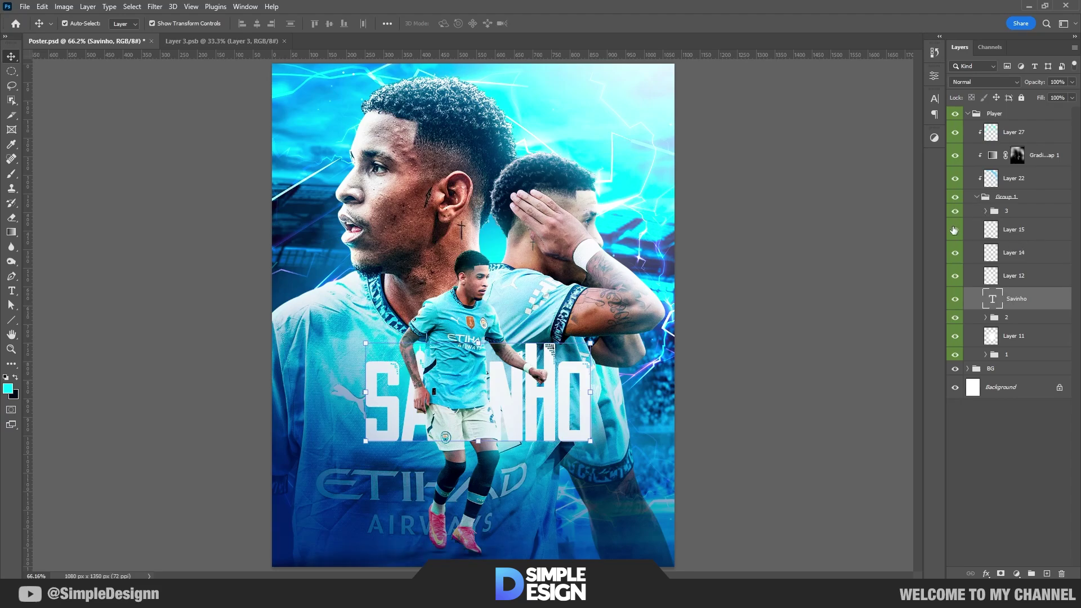
pyautogui.moveTo(563, 395); pyautogui.dragTo(558, 394)
pyautogui.click(682, 419)
pyautogui.scroll(-2, 682, 419)
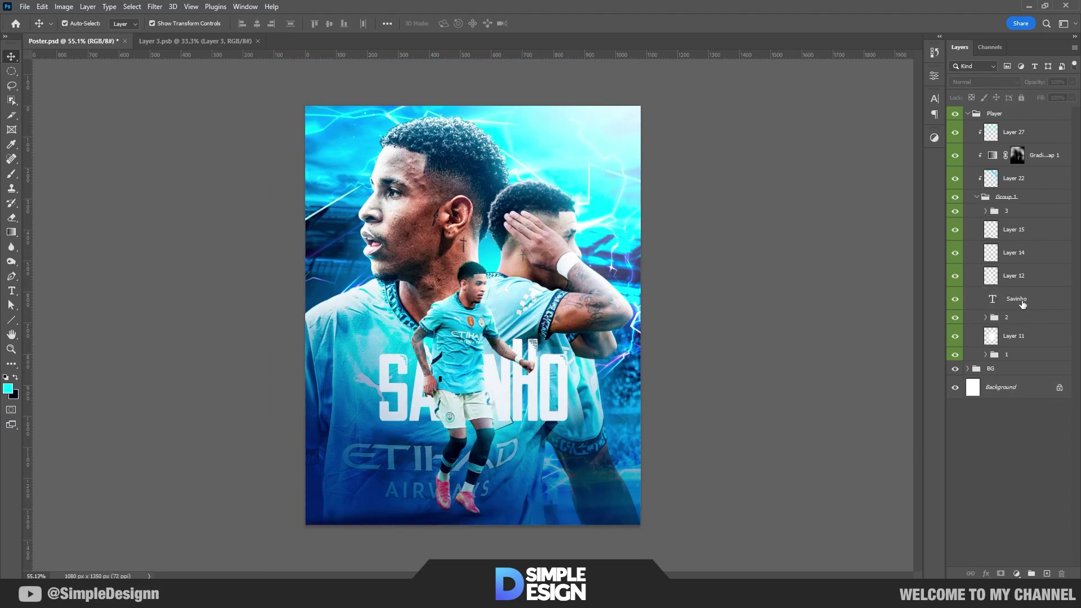
pyautogui.scroll(1, 463, 428)
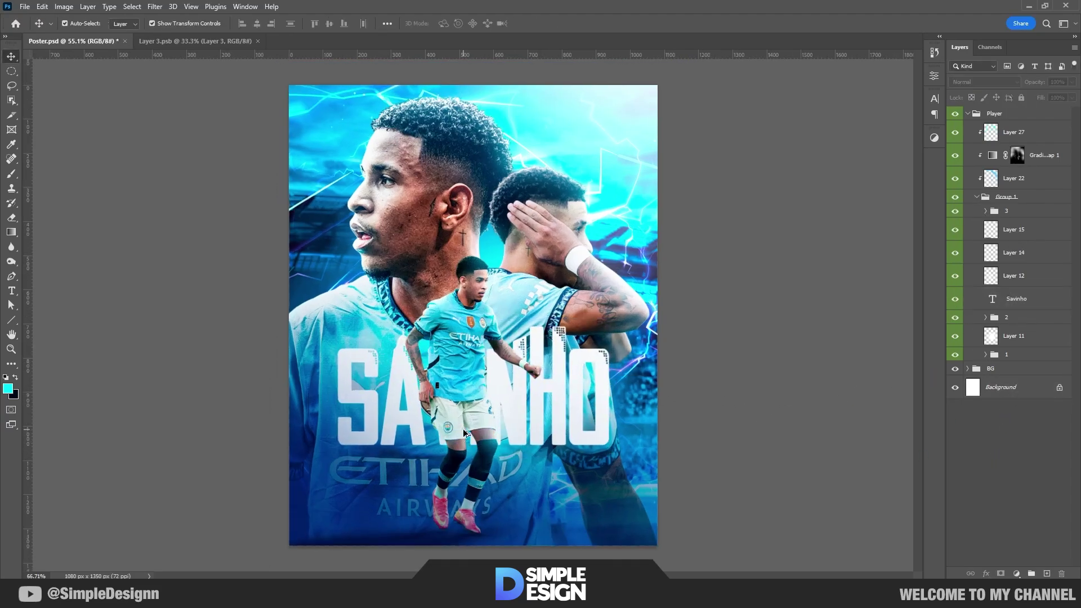
# Open the Savinho layer style and add Satin, Inner Glow and Bevel & Emboss
pyautogui.click(1016, 299)
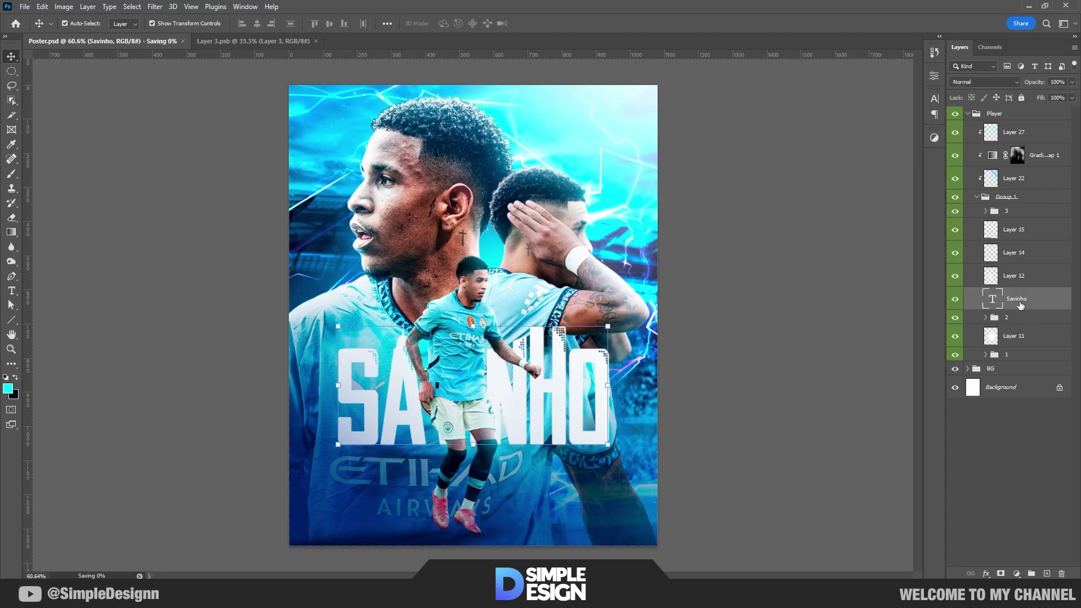
pyautogui.rightClick(1016, 298)
pyautogui.click(901, 67)
pyautogui.click(545, 438)
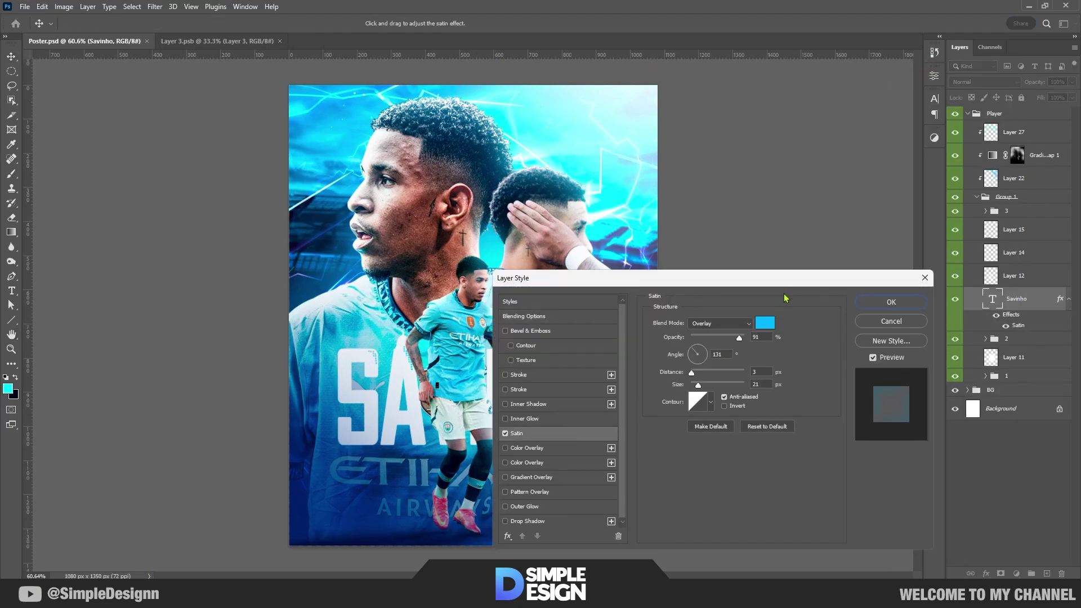
pyautogui.click(647, 449)
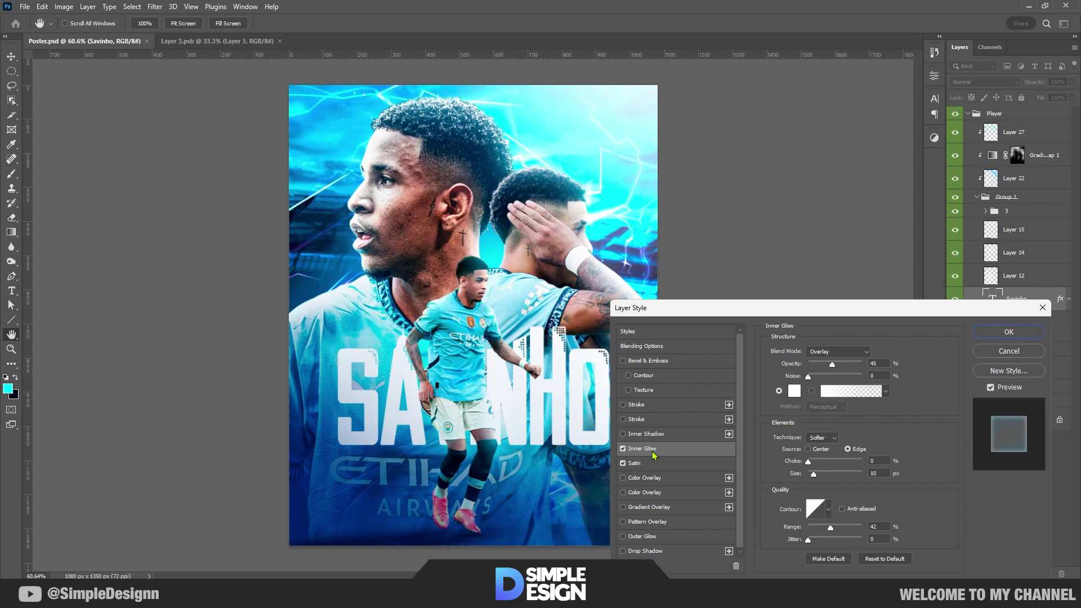
pyautogui.click(654, 361)
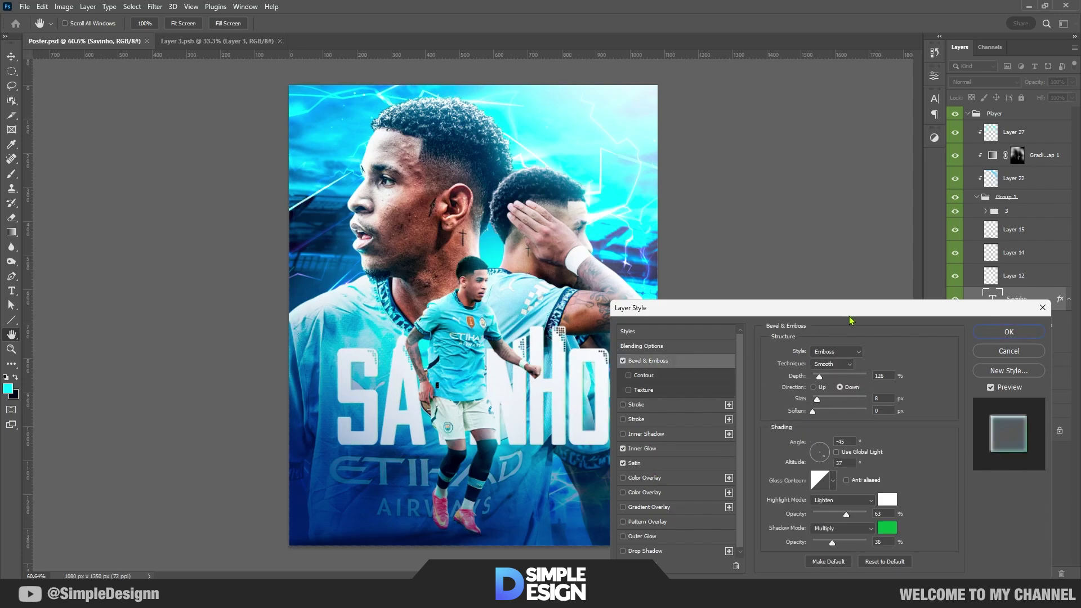
# Give the bevel a blue shadow colour sampled from the jersey and greater depth
pyautogui.click(927, 509)
pyautogui.write('ffffff')
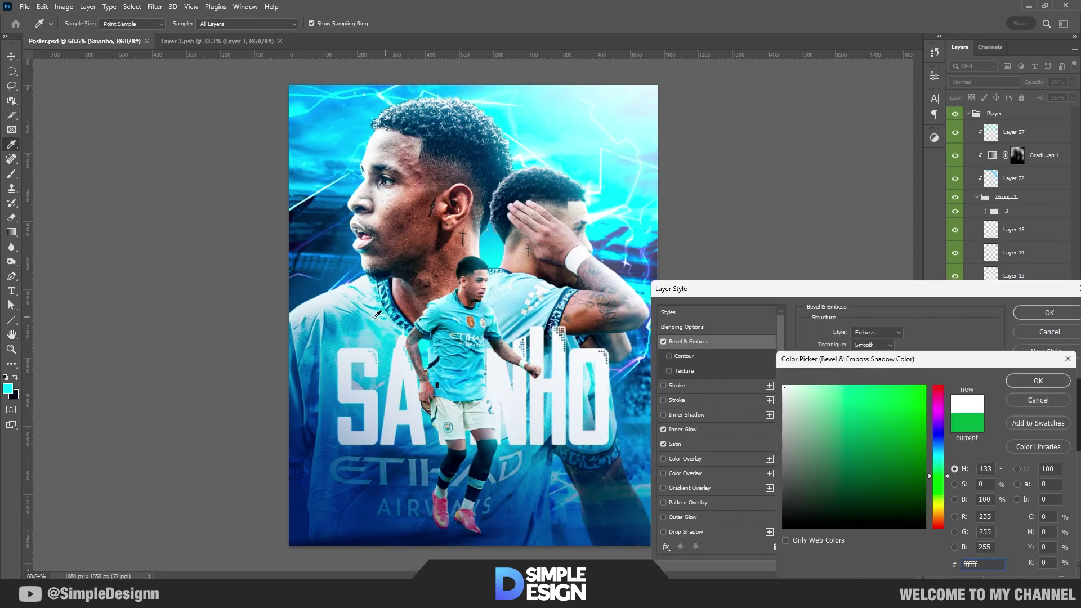
pyautogui.click(468, 361)
pyautogui.click(1036, 381)
pyautogui.moveTo(879, 358)
pyautogui.mouseDown()
pyautogui.moveTo(897, 361)
pyautogui.moveTo(854, 383)
pyautogui.mouseUp()
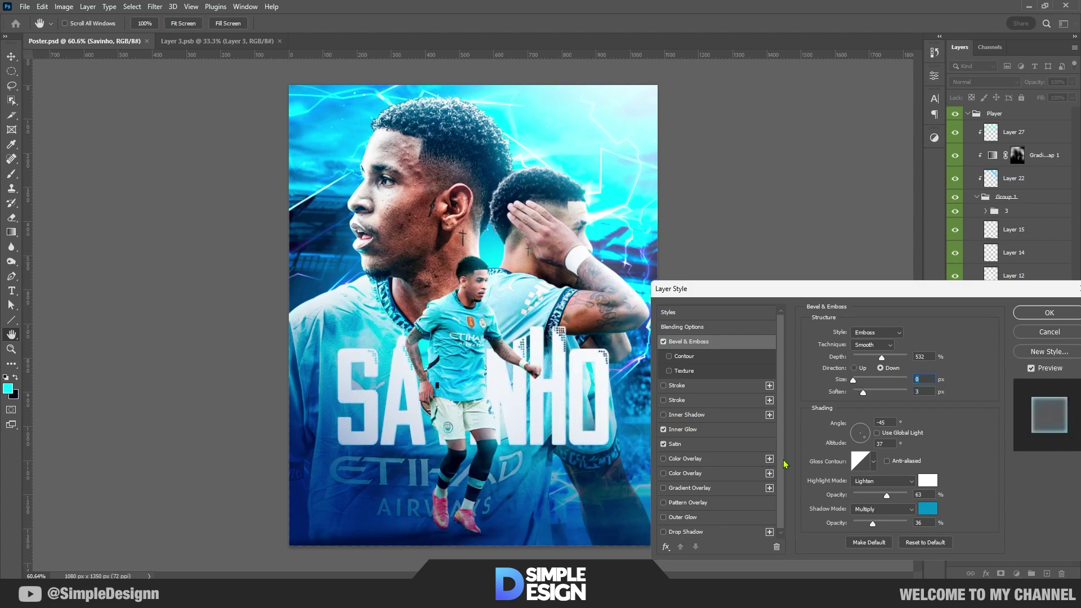
# Add a Gradient Overlay whose left stop is a light cream sampled from the poster
pyautogui.scroll(-1, 714, 513)
pyautogui.click(727, 486)
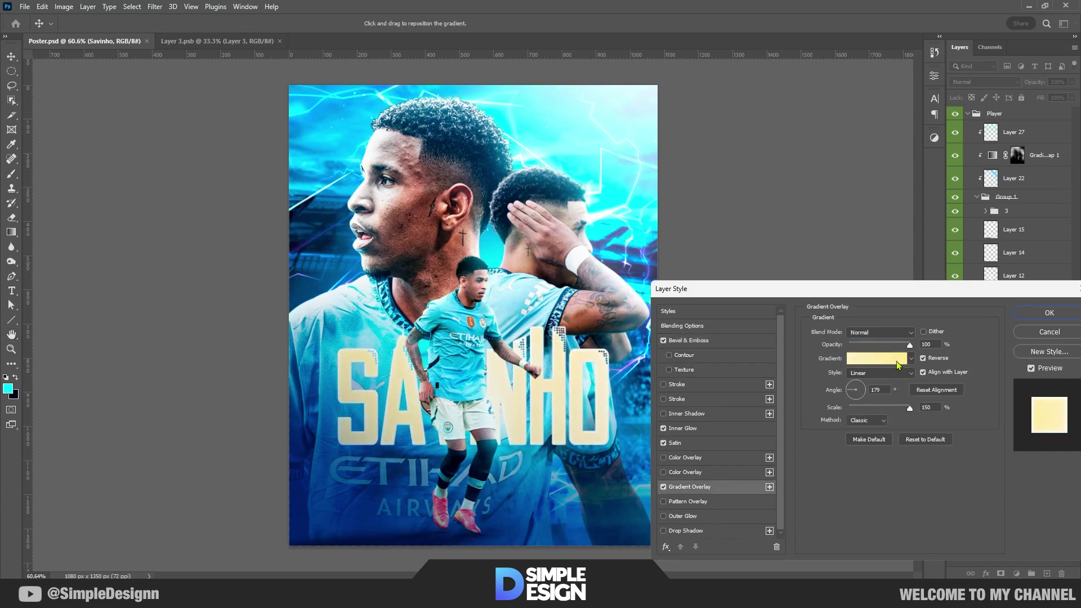
pyautogui.click(897, 364)
pyautogui.doubleClick(753, 499)
pyautogui.click(623, 187)
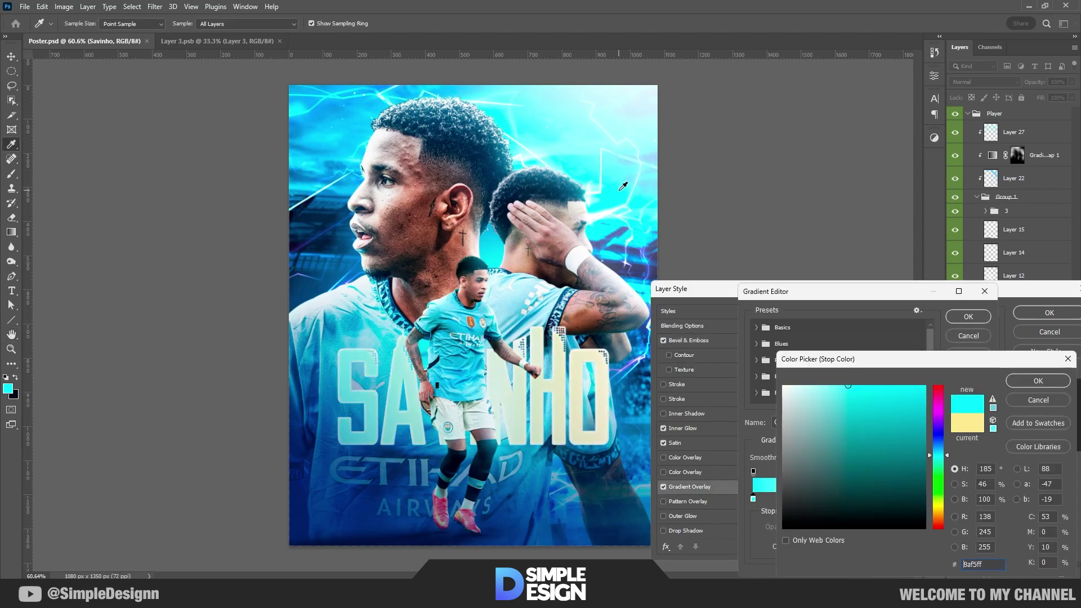
pyautogui.click(363, 394)
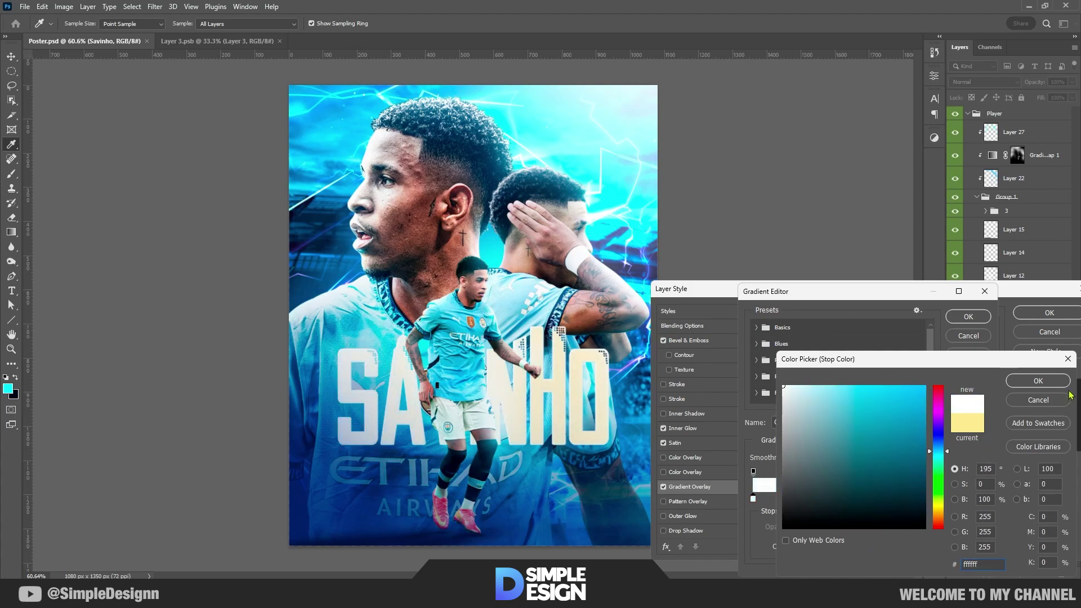
pyautogui.click(1039, 381)
# Set the right gradient stop to a bluer cyan and the gradient angle to 90°
pyautogui.doubleClick(981, 499)
pyautogui.click(939, 463)
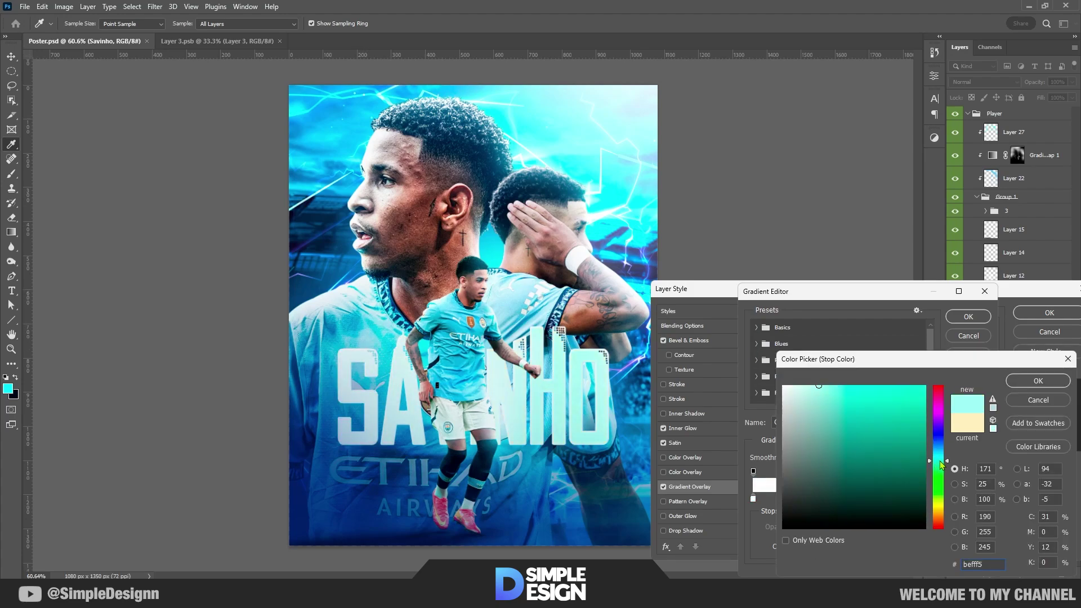
pyautogui.moveTo(931, 460); pyautogui.dragTo(938, 452)
pyautogui.click(1026, 387)
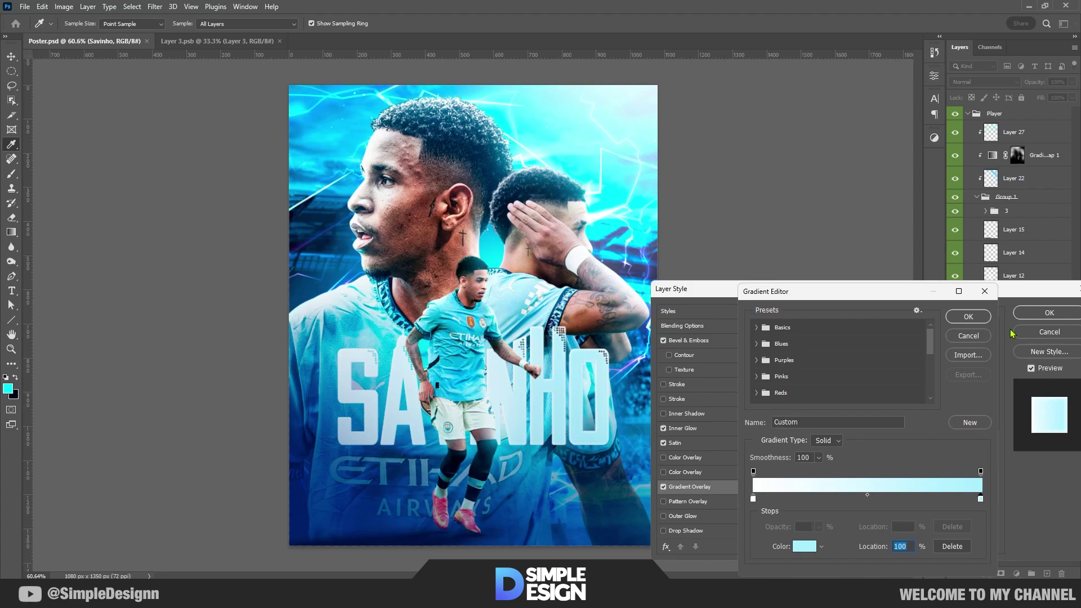
pyautogui.click(968, 317)
pyautogui.press('Up')
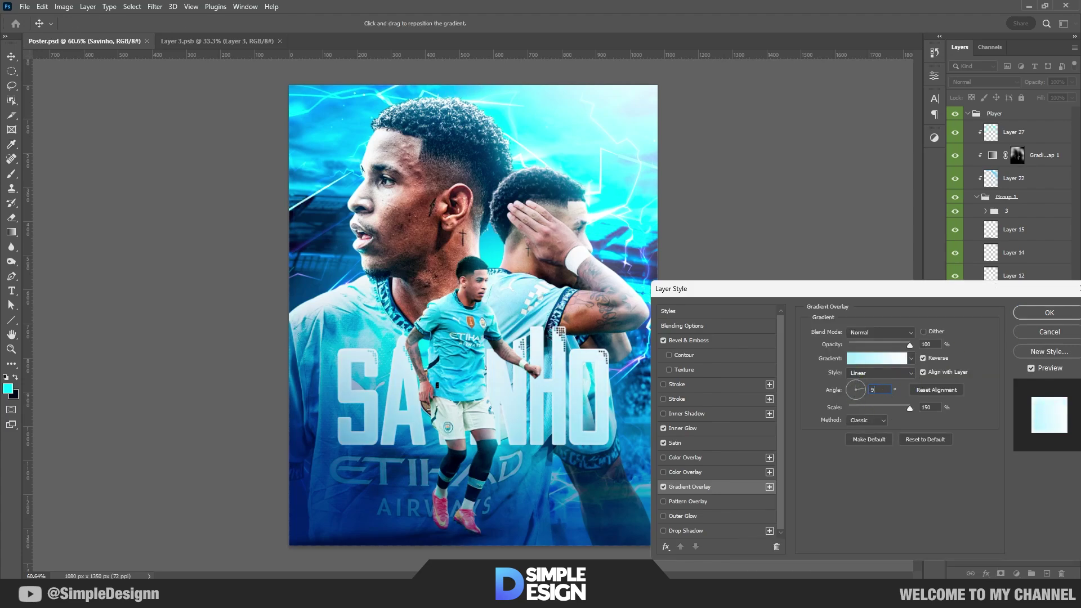
pyautogui.press('Up')
# Add an Outer Glow with lowered opacity and adjusted size
pyautogui.click(704, 516)
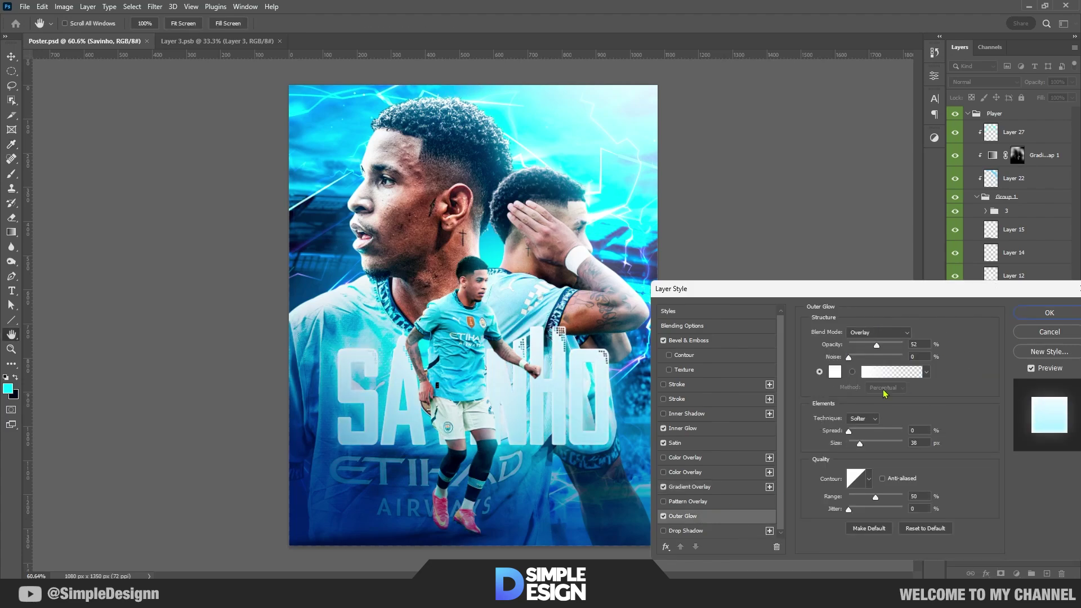
pyautogui.moveTo(860, 444); pyautogui.dragTo(856, 445)
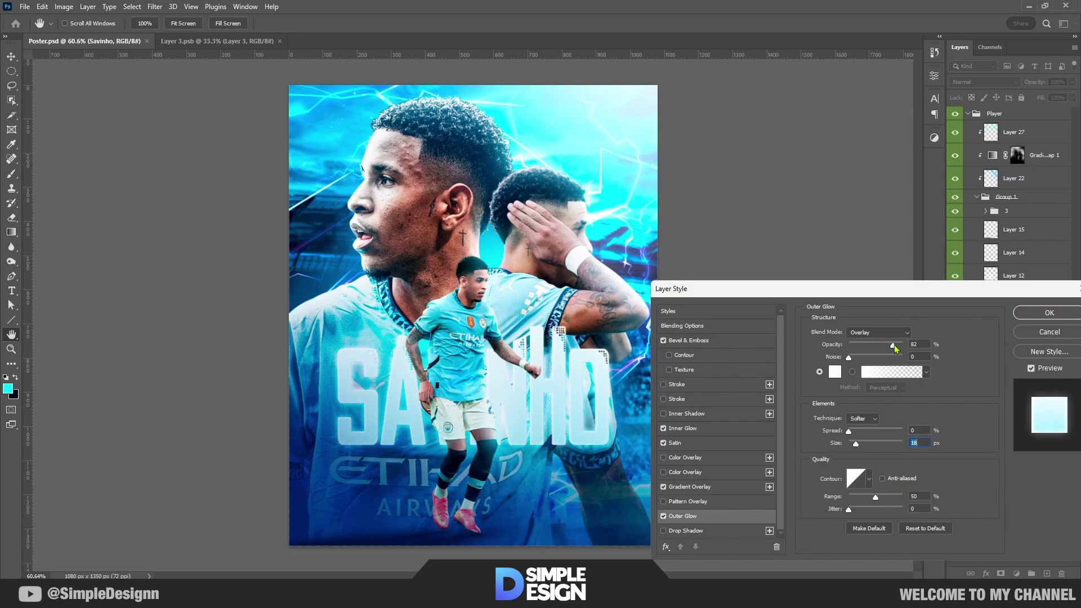
pyautogui.moveTo(876, 346); pyautogui.dragTo(864, 346)
pyautogui.moveTo(864, 443); pyautogui.dragTo(877, 445)
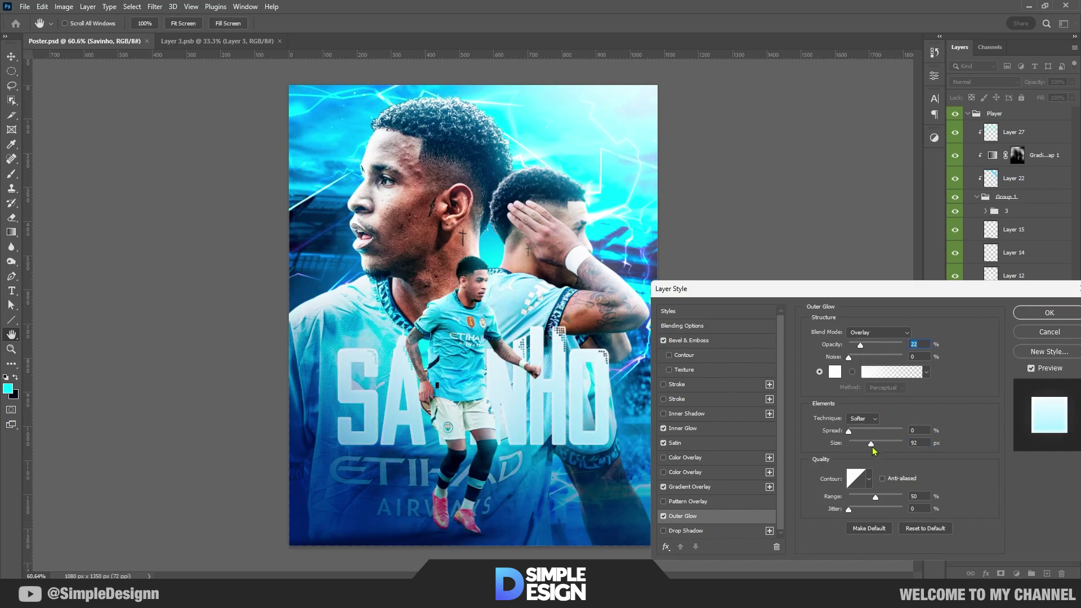
# Recolour a Gradient Overlay stop to a light cyan
pyautogui.click(732, 490)
pyautogui.click(894, 362)
pyautogui.doubleClick(980, 500)
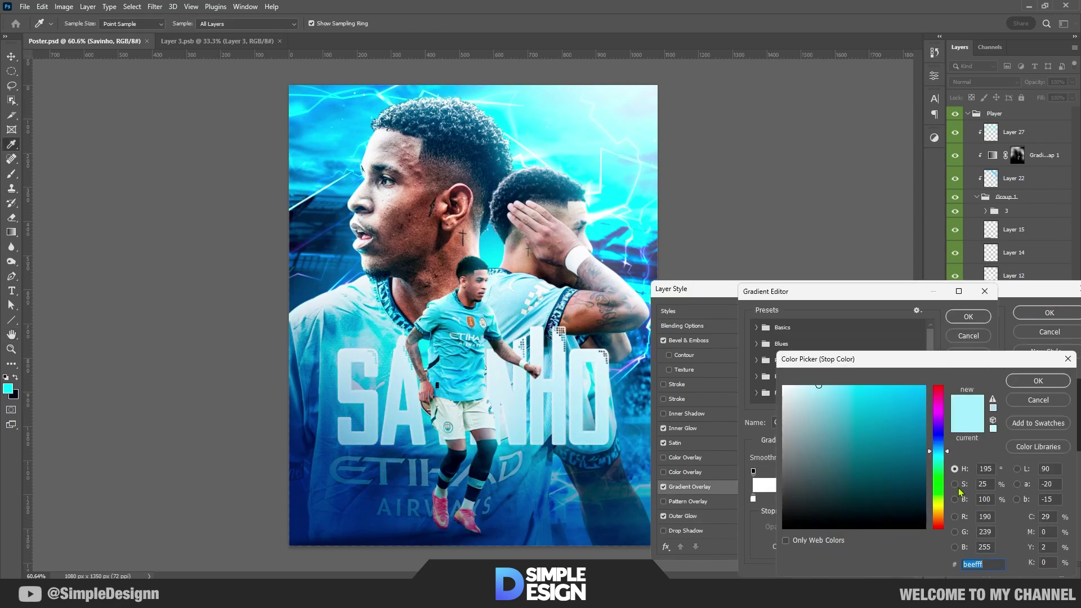
pyautogui.click(802, 383)
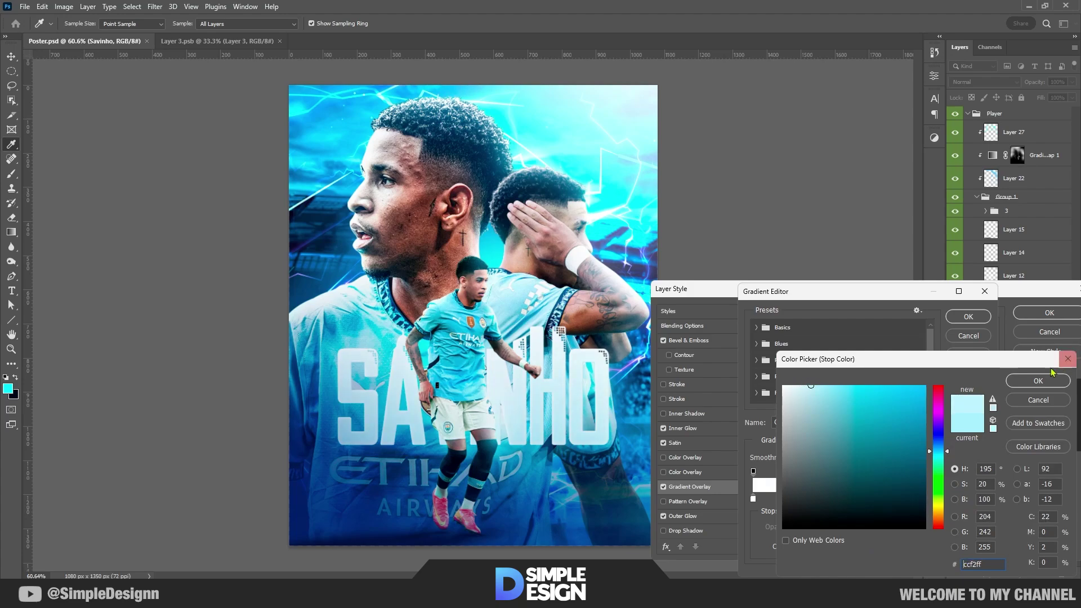
pyautogui.click(1036, 383)
pyautogui.press('Return')
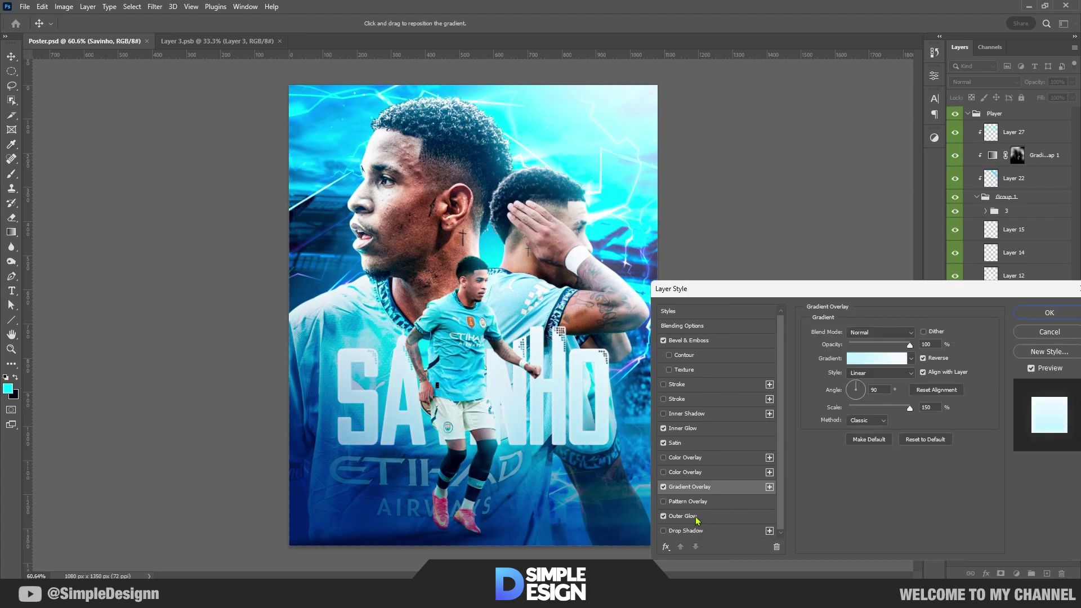
# Try a navy Drop Shadow with tweaked size and opacity, then disable it and apply the style
pyautogui.click(697, 531)
pyautogui.click(923, 333)
pyautogui.click(938, 443)
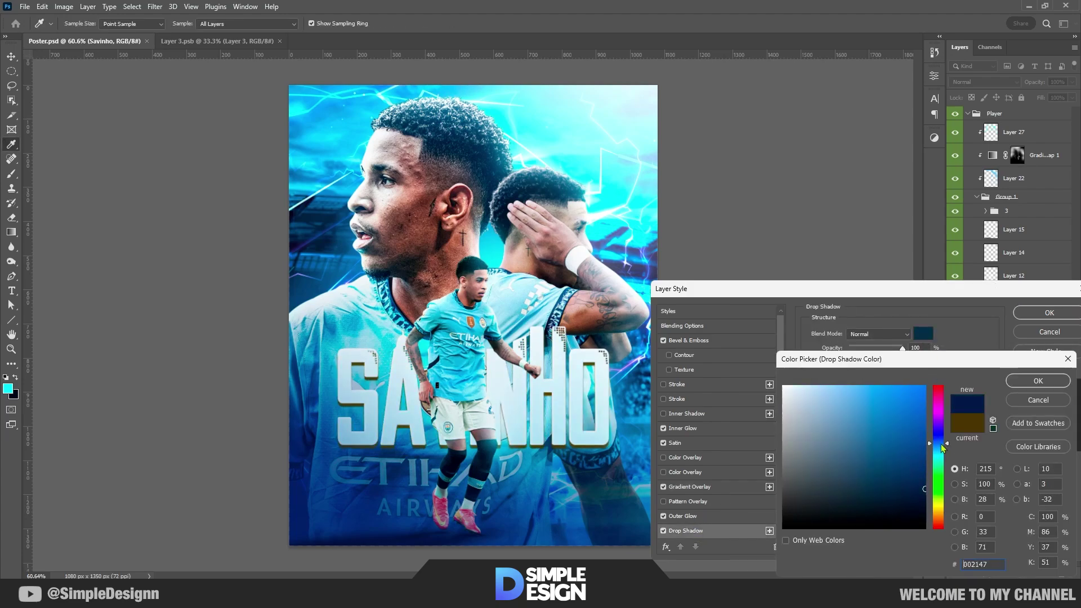
pyautogui.click(924, 505)
pyautogui.click(1040, 381)
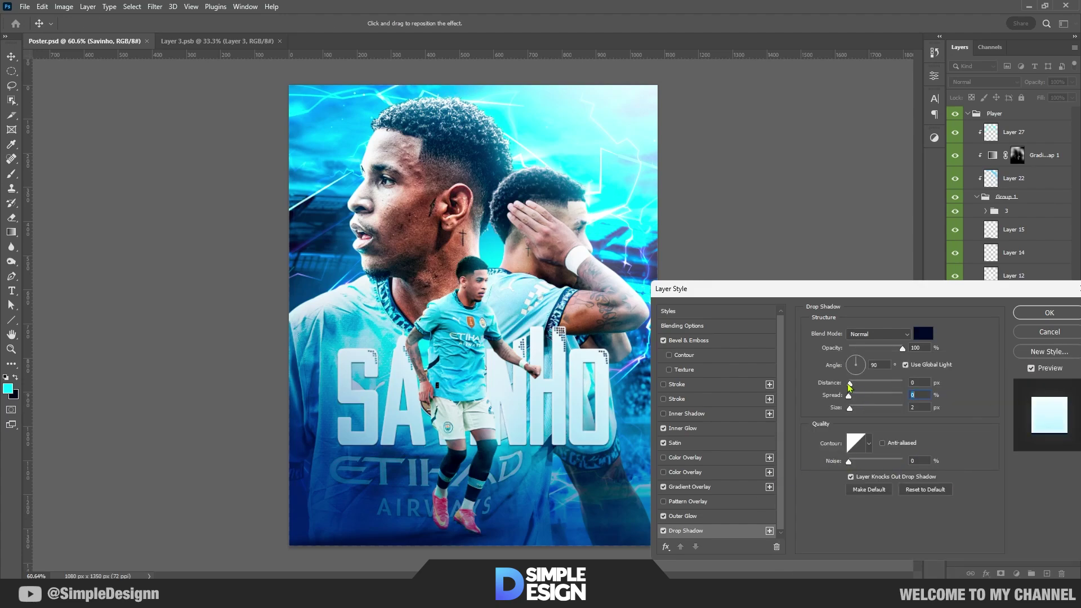
pyautogui.moveTo(859, 407); pyautogui.dragTo(866, 411)
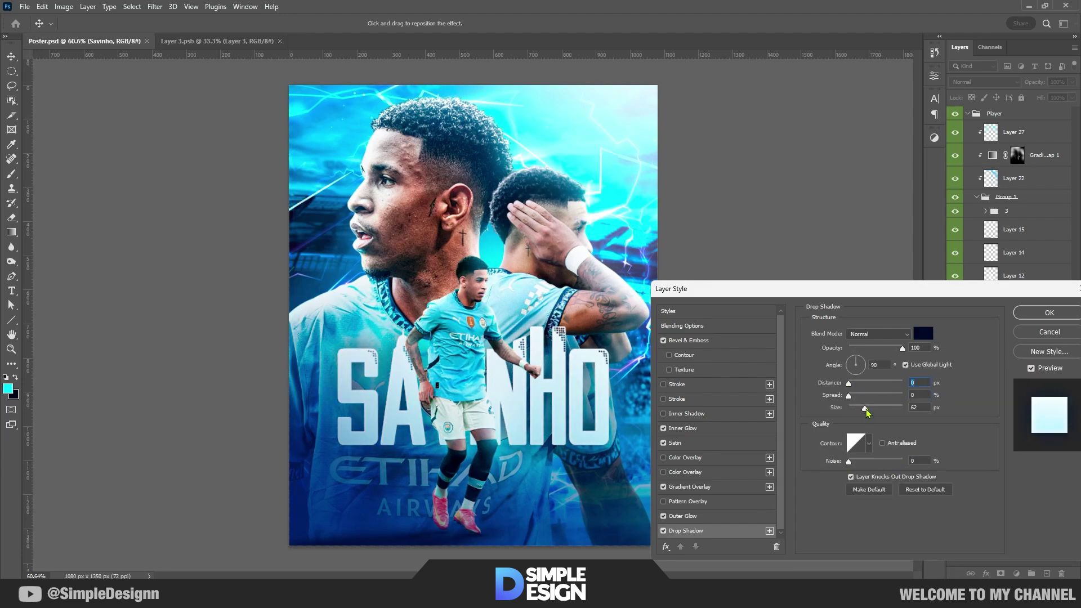
pyautogui.moveTo(903, 348); pyautogui.dragTo(846, 358)
pyautogui.click(664, 531)
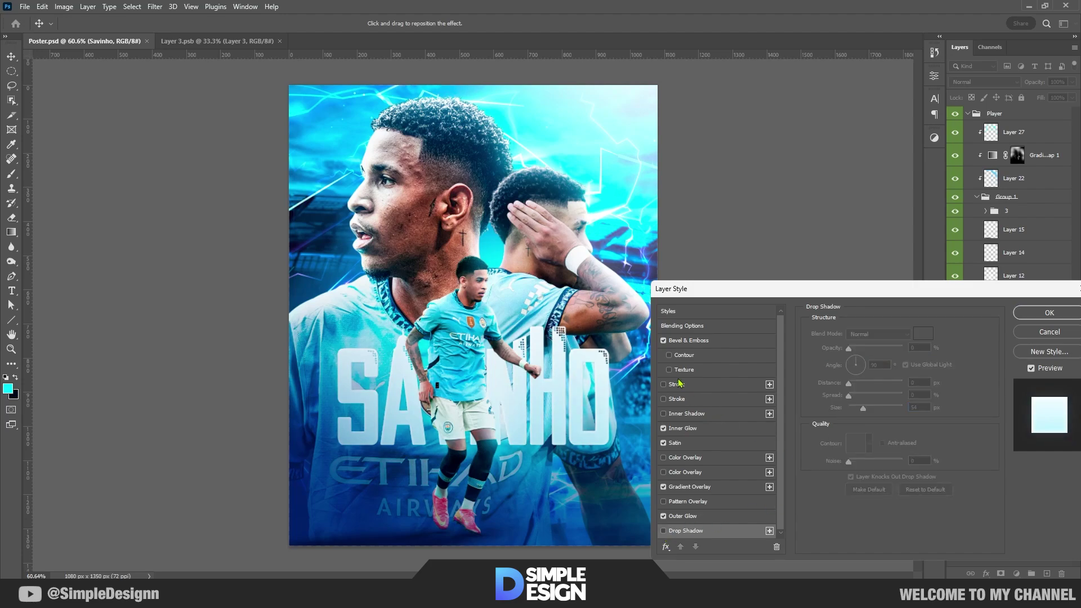
pyautogui.click(1028, 334)
# Try rotating the SAVINHO title slightly, then cancel the rotation
pyautogui.scroll(2, 642, 363)
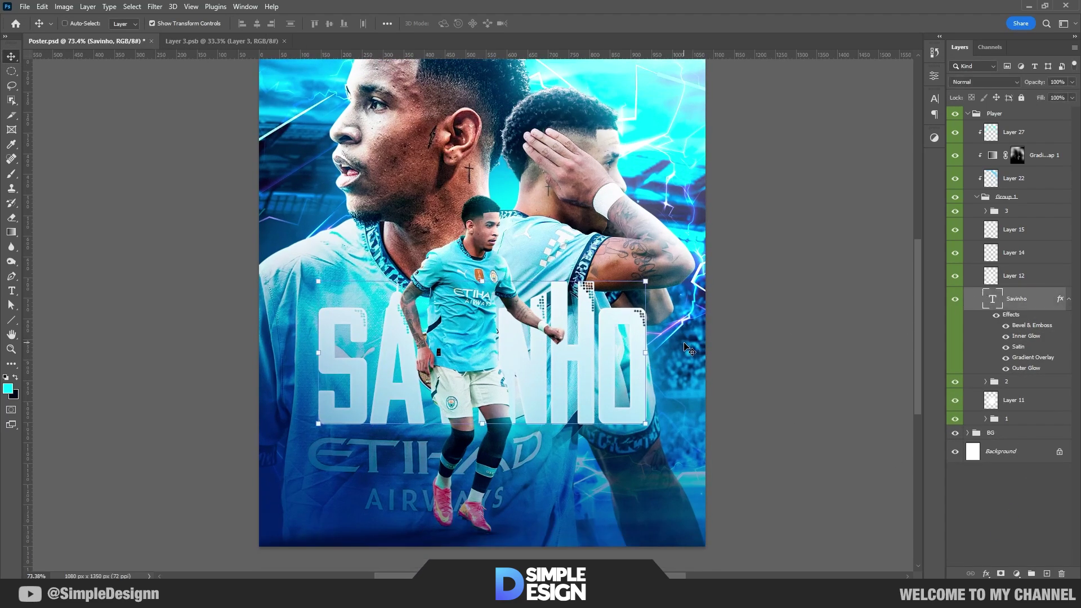
pyautogui.moveTo(650, 353); pyautogui.dragTo(646, 326)
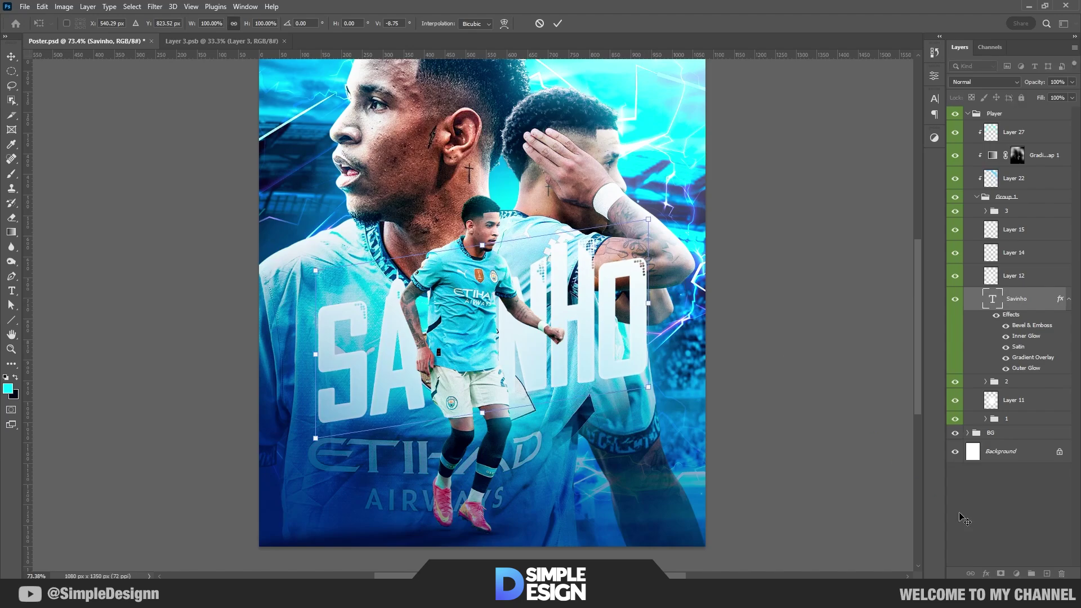
pyautogui.press('Escape')
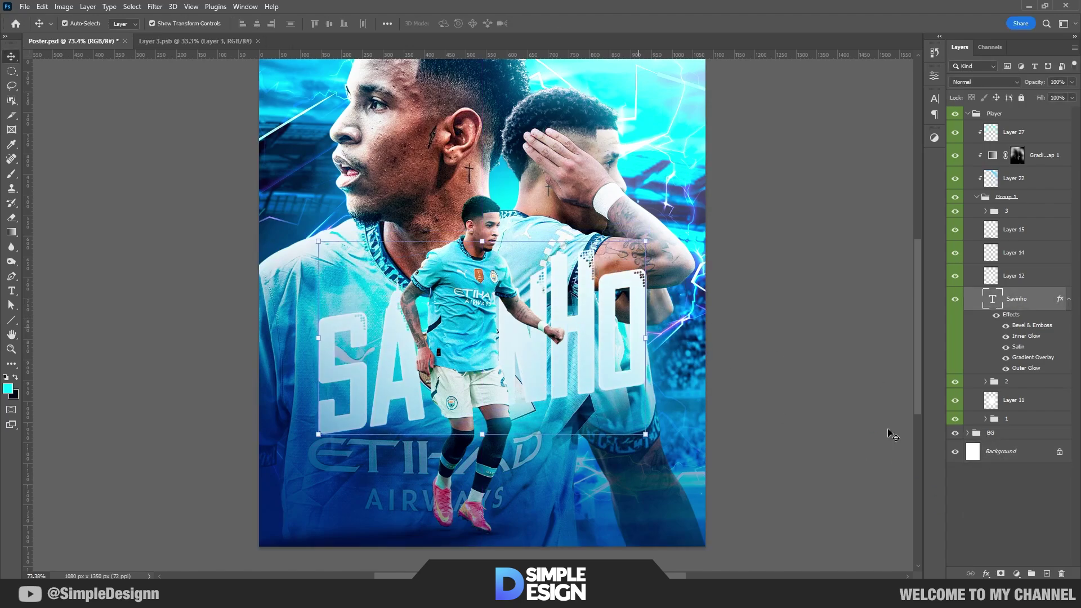
pyautogui.scroll(-3, 695, 400)
pyautogui.scroll(2, 496, 383)
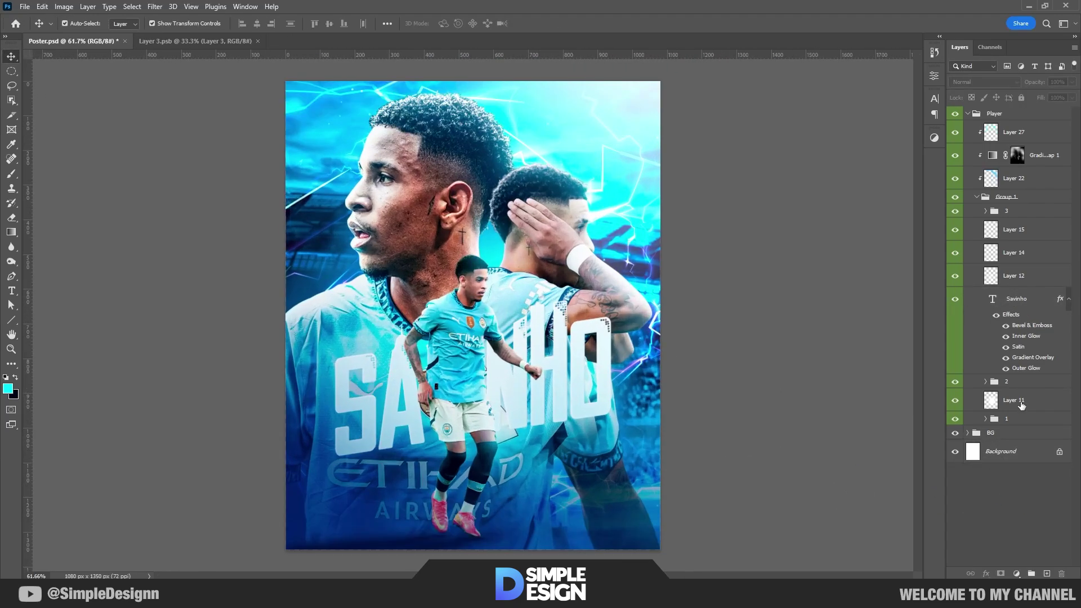
# Duplicate the Savinho layer as a smart object set to Overlay blend mode
pyautogui.click(608, 354)
pyautogui.click(985, 82)
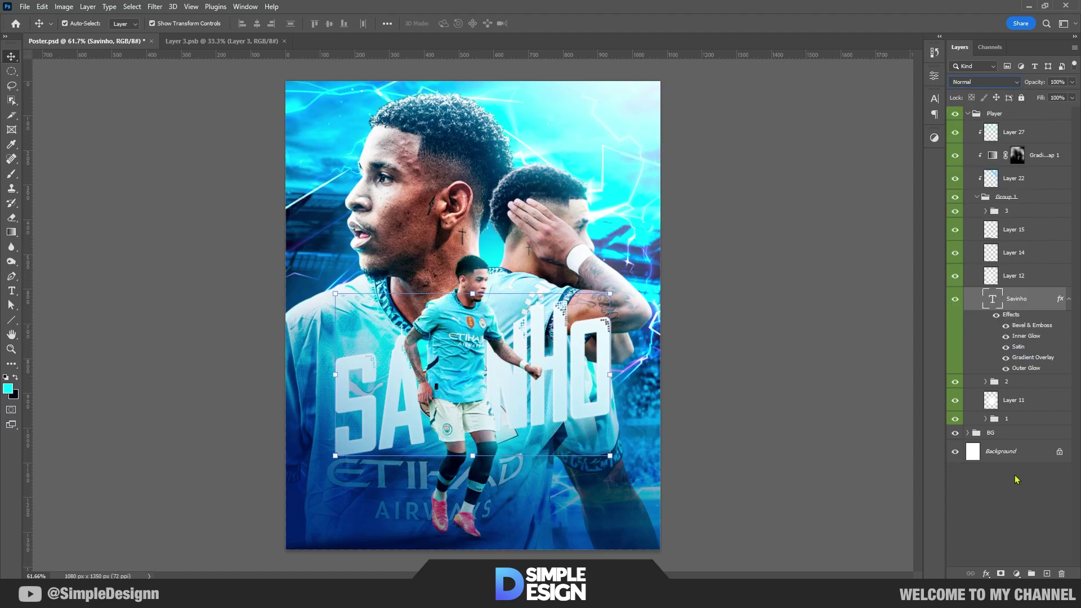
pyautogui.hotkey('ctrl', 'j')
pyautogui.rightClick(1042, 301)
pyautogui.click(958, 210)
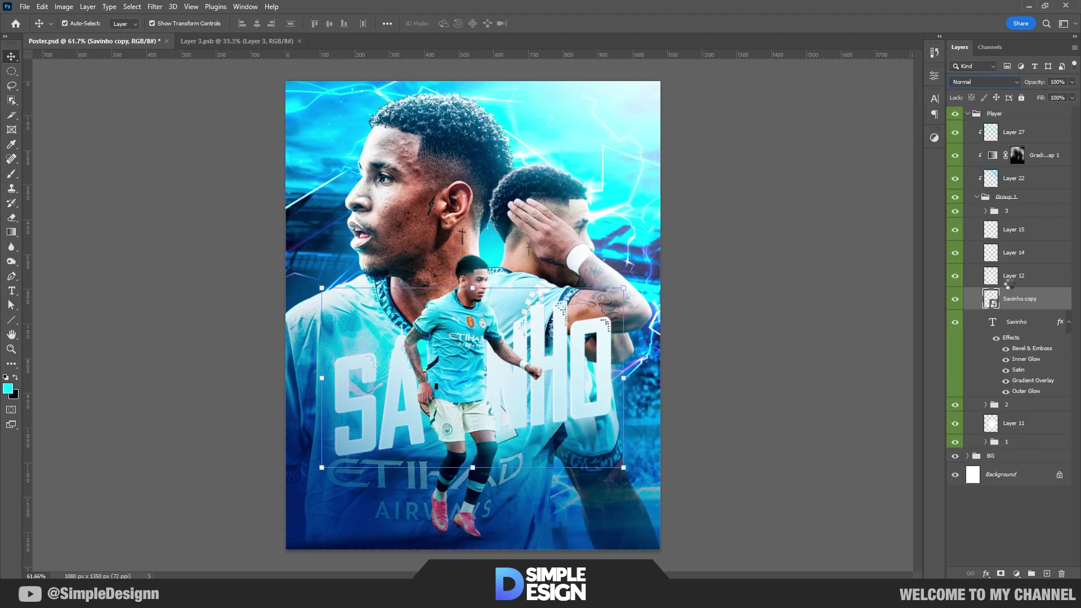
pyautogui.click(984, 82)
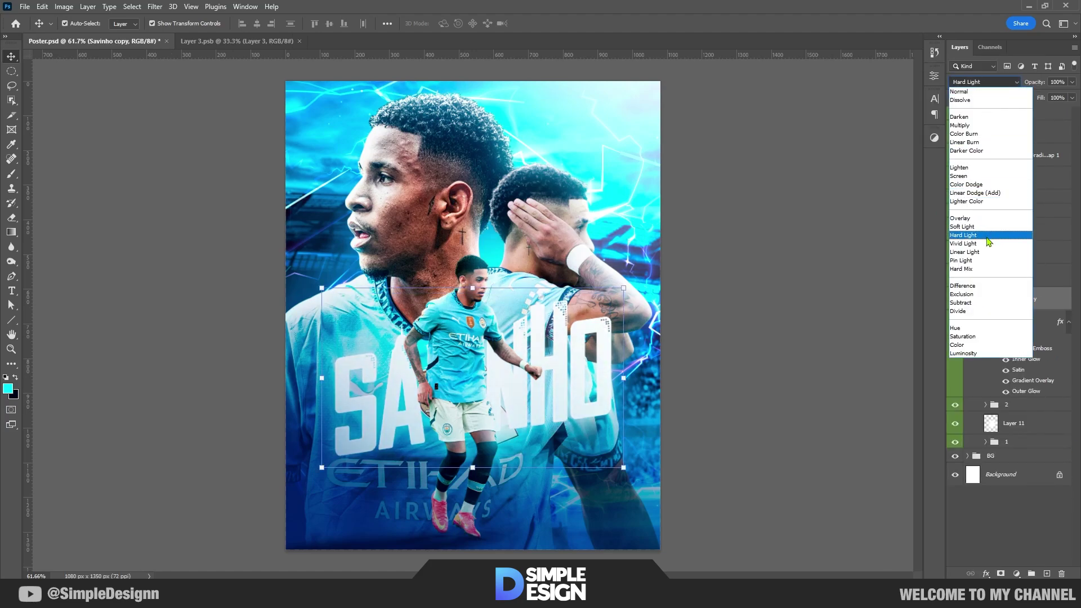
pyautogui.click(963, 167)
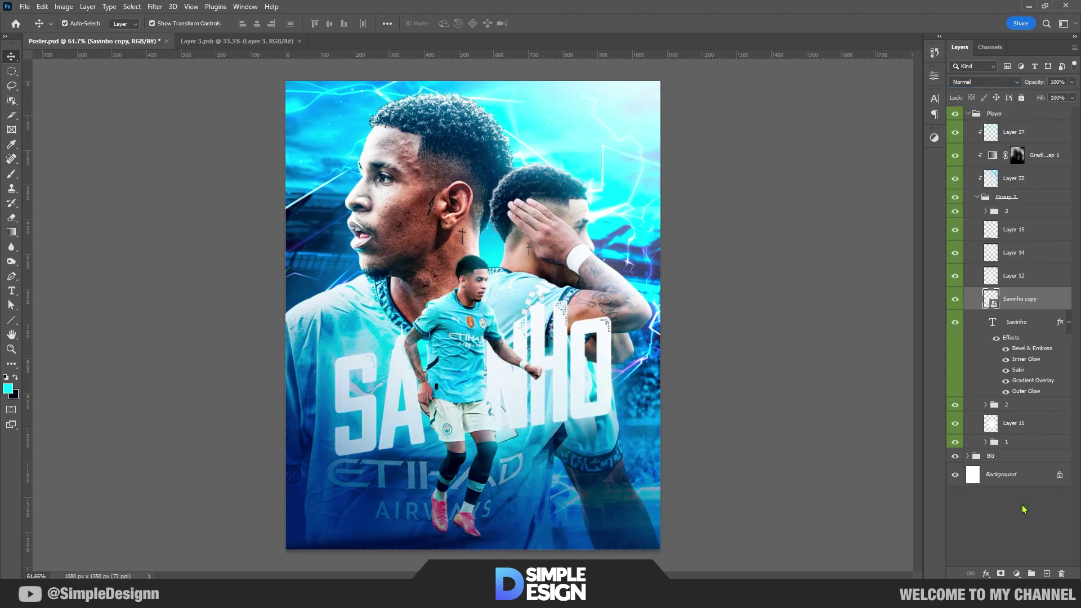
# Group the Savinho layer and its Overlay copy into a group named TEXT
pyautogui.click(1035, 303)
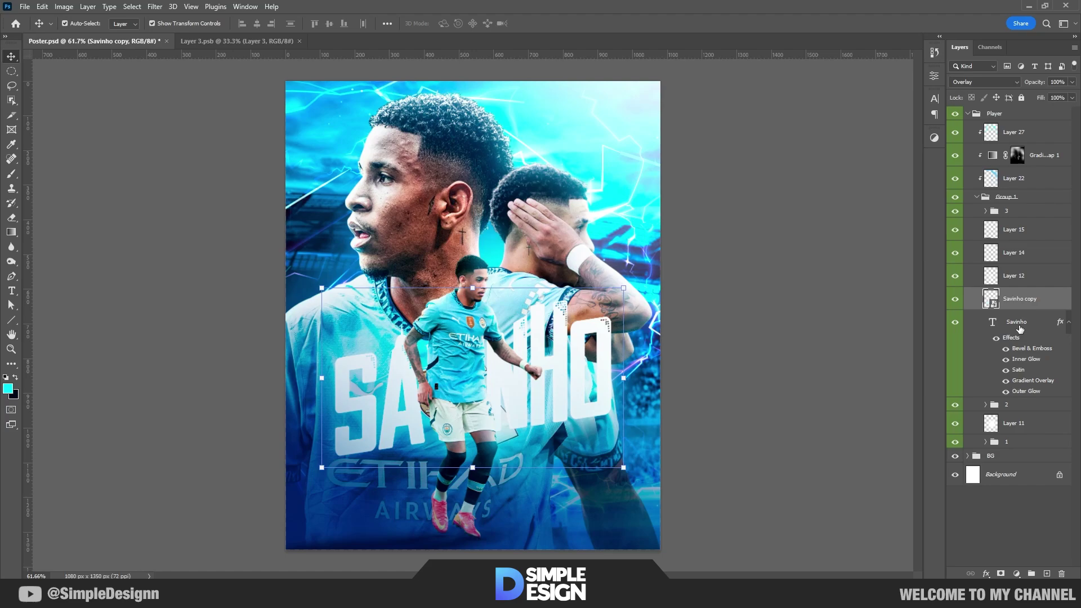
pyautogui.keyDown('shift'); pyautogui.click(1017, 321); pyautogui.keyUp('shift')
pyautogui.hotkey('ctrl', 'g')
pyautogui.write('TEXT')
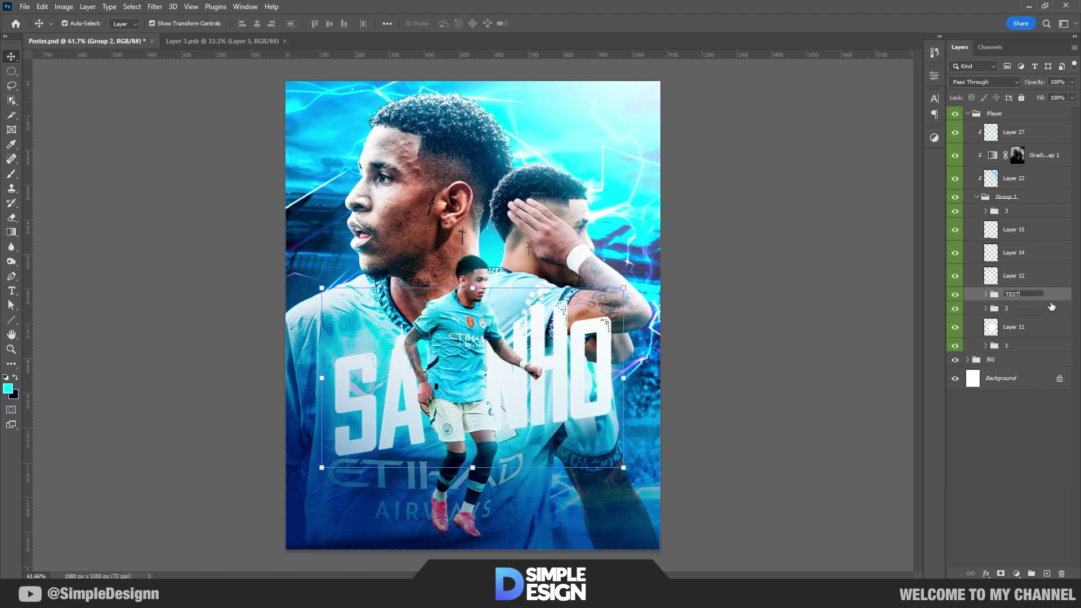
pyautogui.click(1008, 428)
# Scale the TEXT group down to about 80% around its centre
pyautogui.scroll(-1, 651, 420)
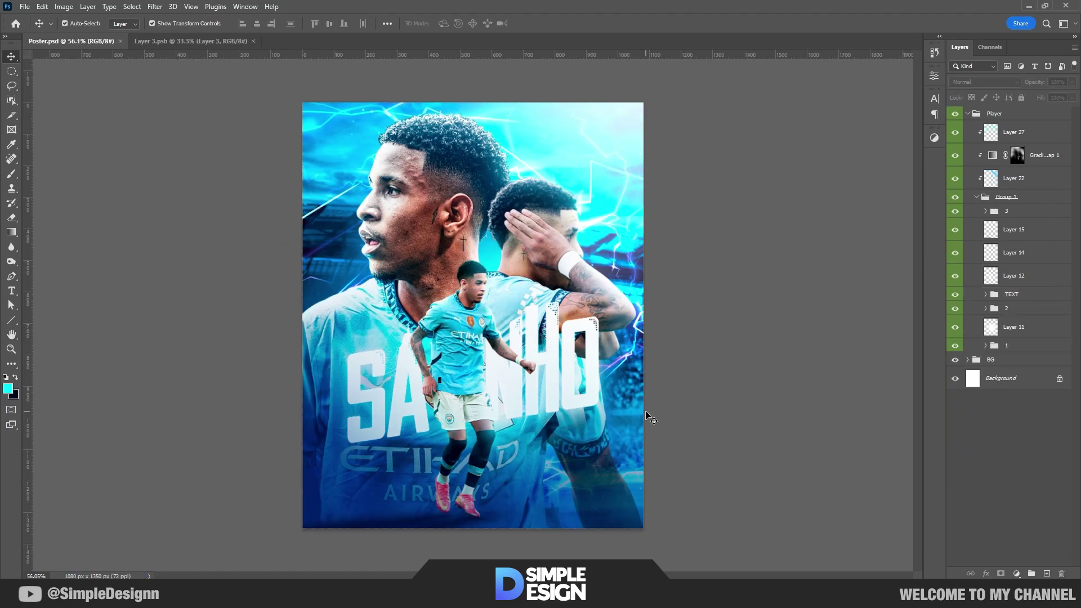
pyautogui.click(1027, 303)
pyautogui.hotkey('ctrl', 't')
pyautogui.moveTo(346, 442); pyautogui.dragTo(366, 431)
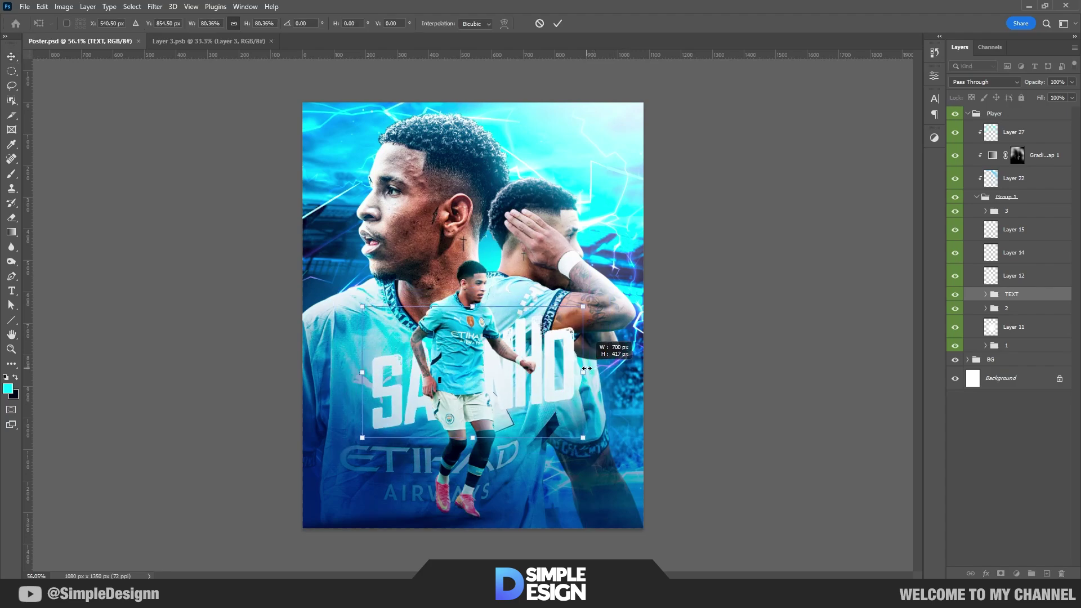
pyautogui.press('Return')
pyautogui.scroll(2, 428, 473)
pyautogui.scroll(2, 454, 389)
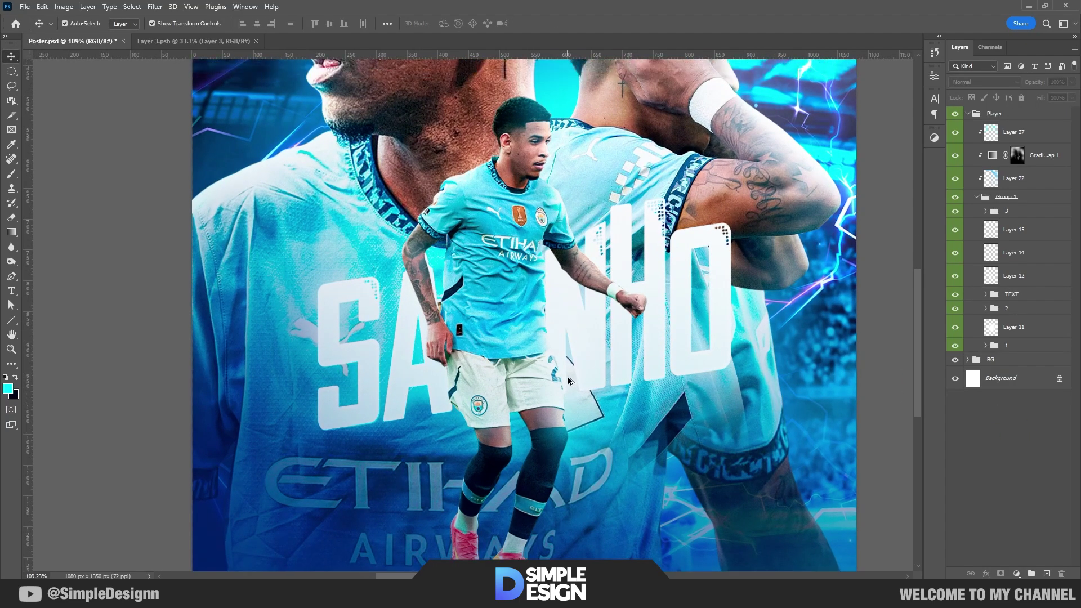
pyautogui.scroll(-2, 595, 322)
pyautogui.scroll(-2, 620, 366)
pyautogui.scroll(1, 639, 400)
# Duplicate the Savinho layer as Savinho copy 2 and convert it to a smart object
pyautogui.click(593, 372)
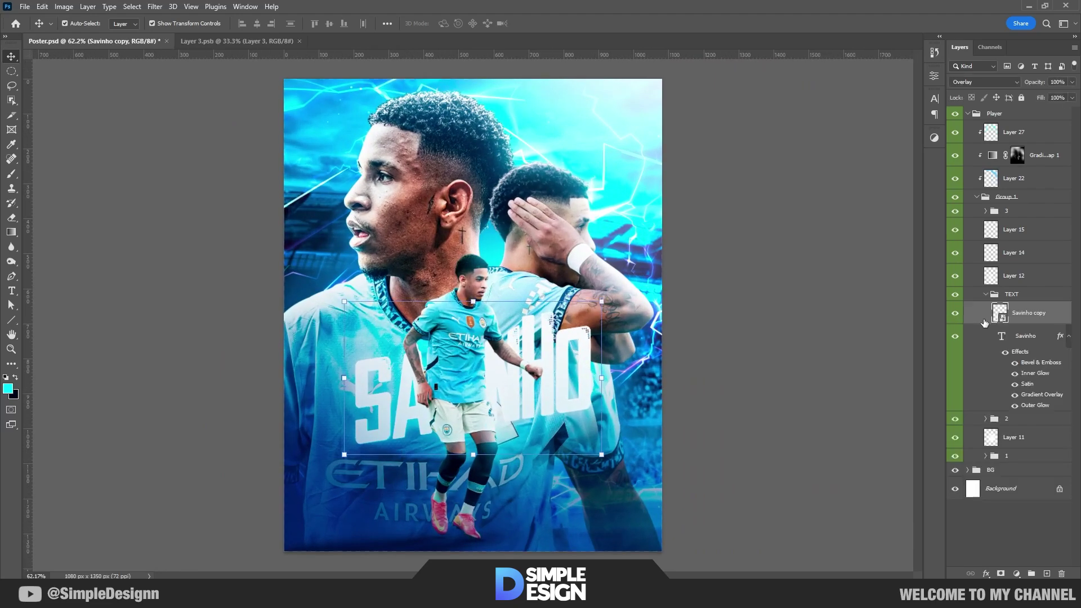
pyautogui.click(1028, 338)
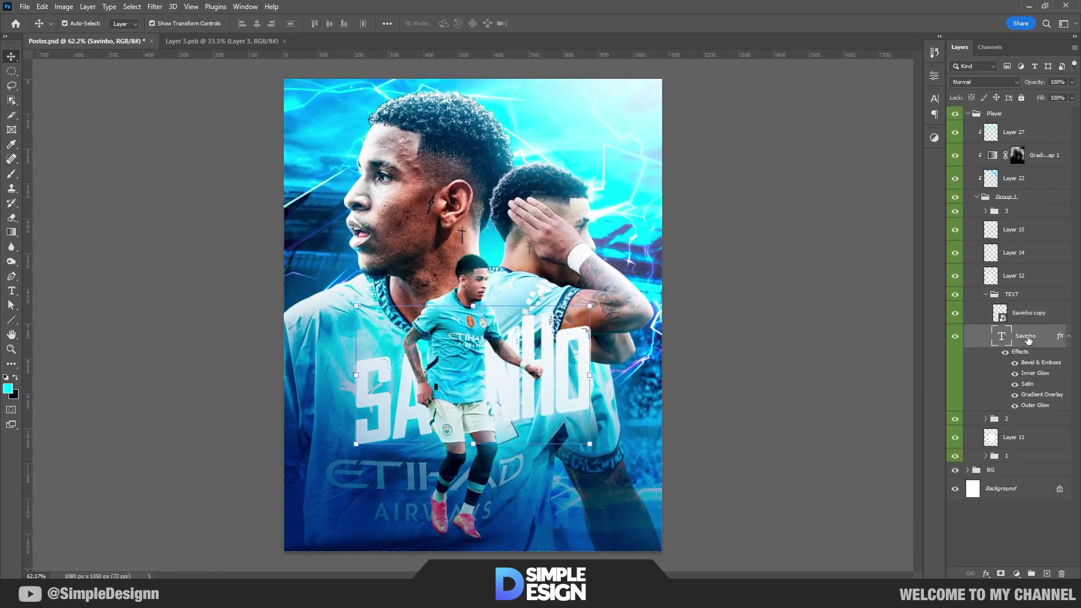
pyautogui.hotkey('ctrl', 'j')
pyautogui.hotkey('ctrl', ']')
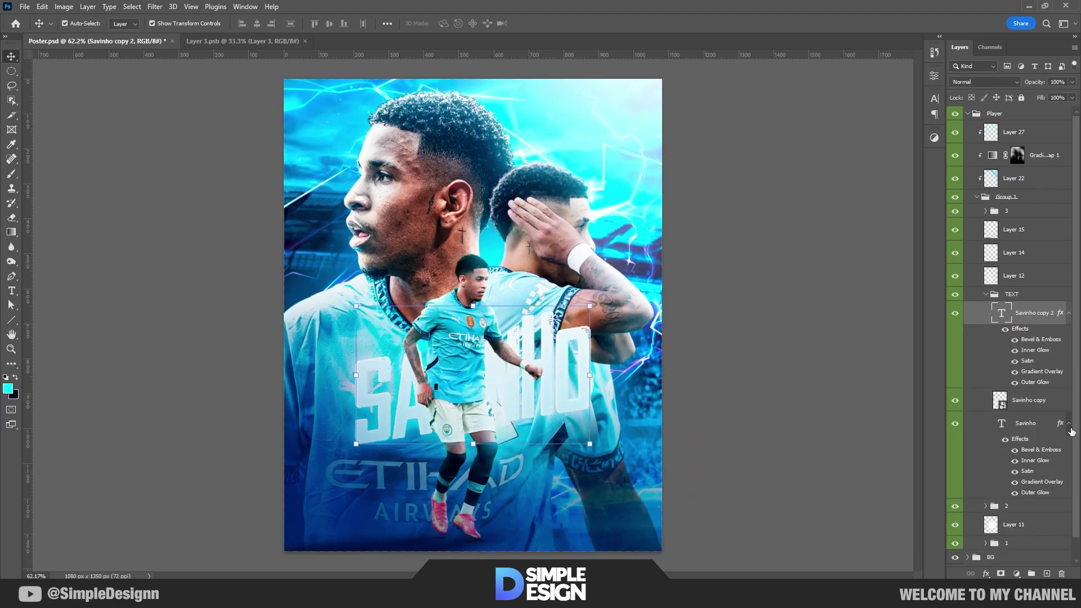
pyautogui.rightClick(1035, 313)
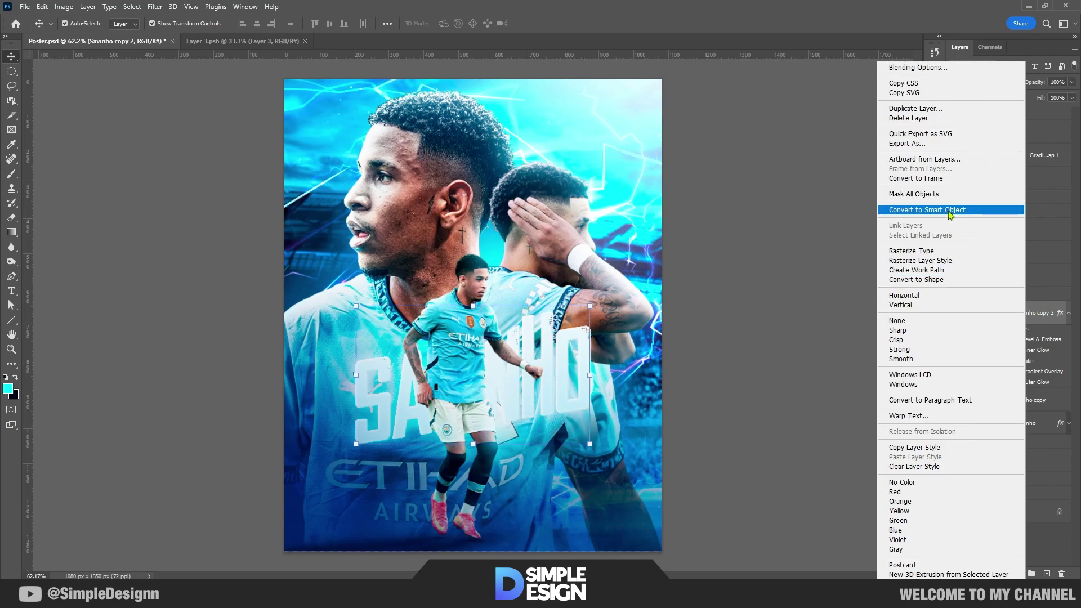
pyautogui.click(949, 209)
# Give Savinho copy 2 0% fill and a thin white inside stroke
pyautogui.rightClick(1035, 313)
pyautogui.click(912, 83)
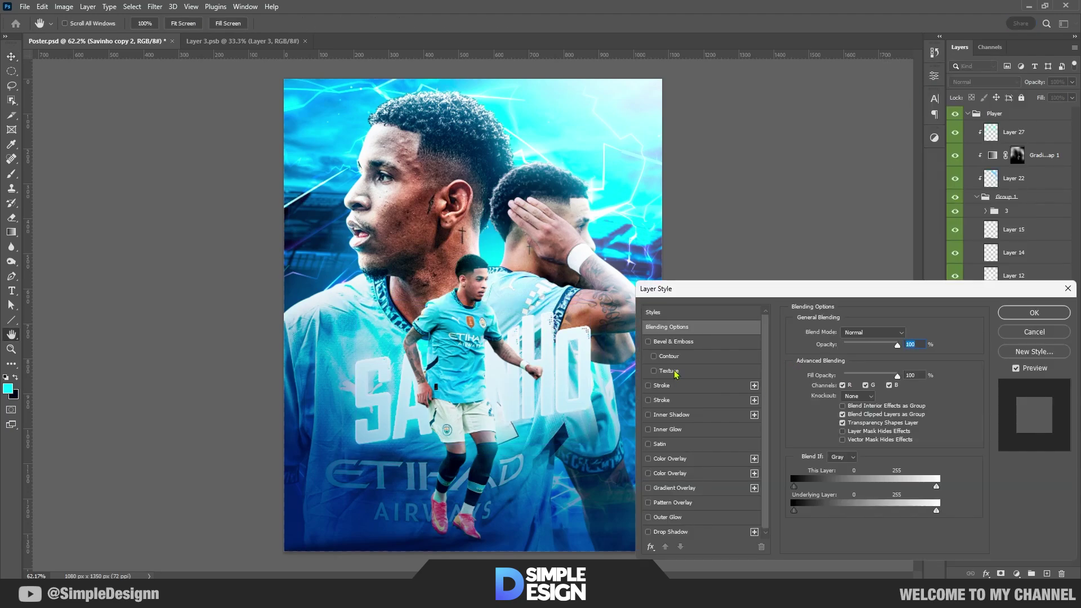
pyautogui.moveTo(897, 376); pyautogui.dragTo(847, 375)
pyautogui.click(662, 385)
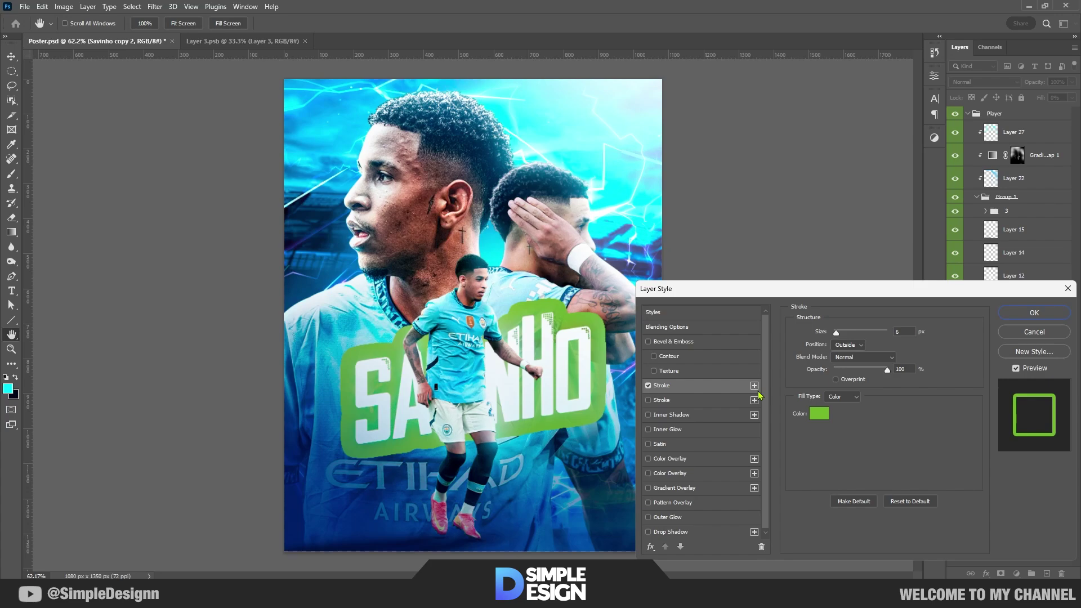
pyautogui.click(848, 345)
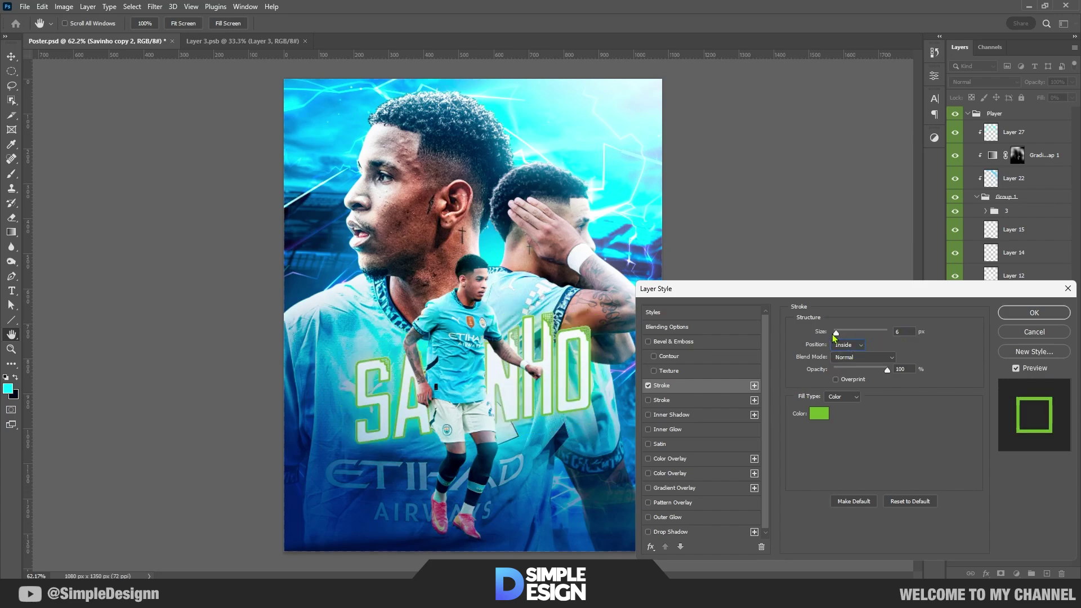
pyautogui.moveTo(834, 334); pyautogui.dragTo(836, 336)
pyautogui.click(820, 414)
pyautogui.click(784, 389)
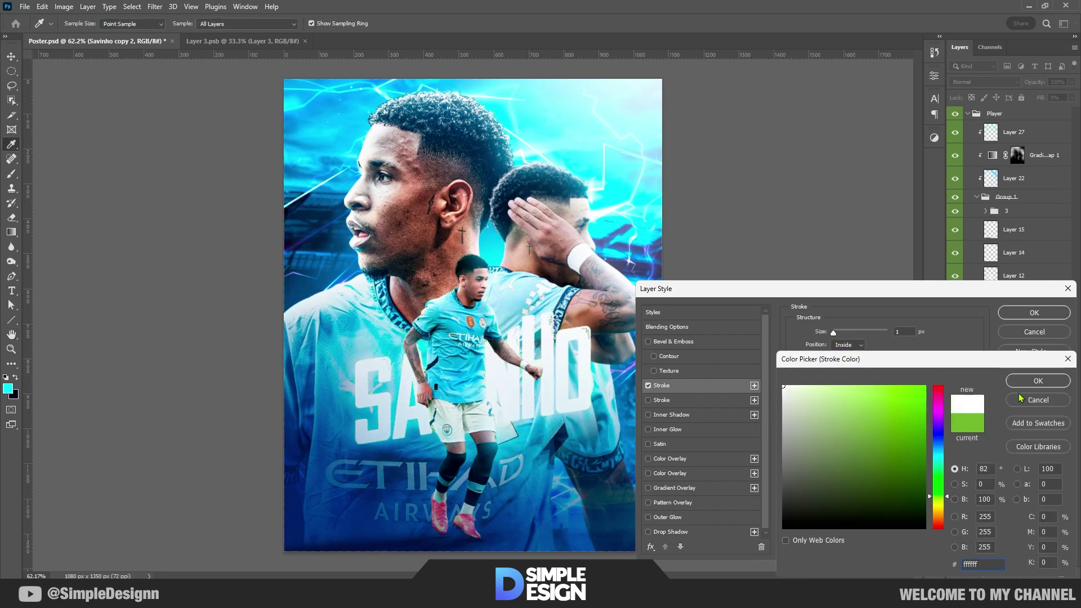
pyautogui.click(1038, 383)
pyautogui.click(1034, 313)
# Move Savinho copy 2 to the top of Group 1 and set its stroke to 2 px
pyautogui.moveTo(1041, 315); pyautogui.dragTo(1021, 224)
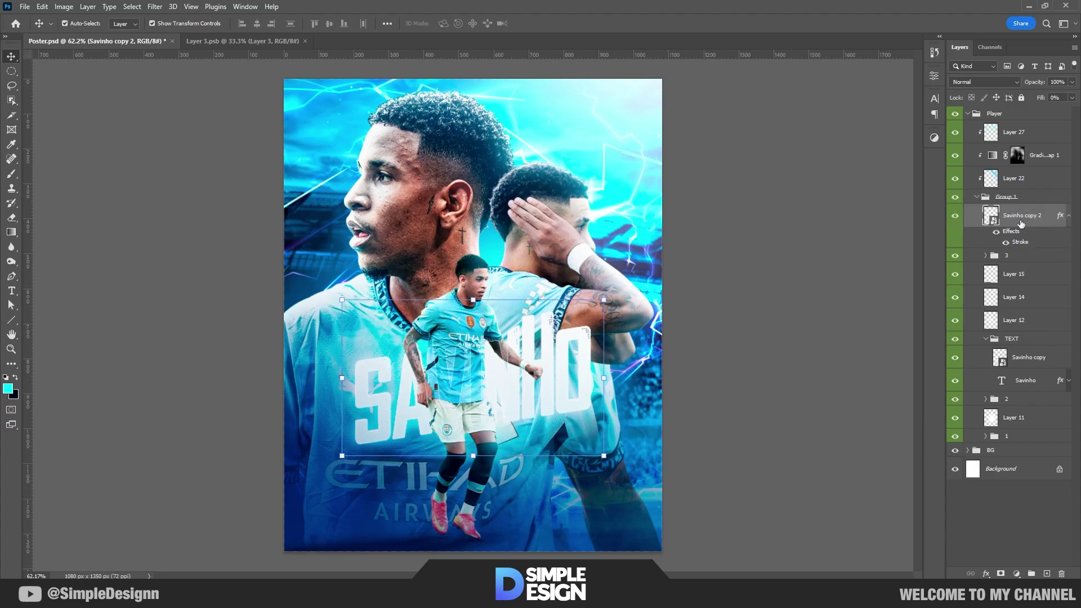
pyautogui.scroll(2, 482, 335)
pyautogui.scroll(2, 482, 335)
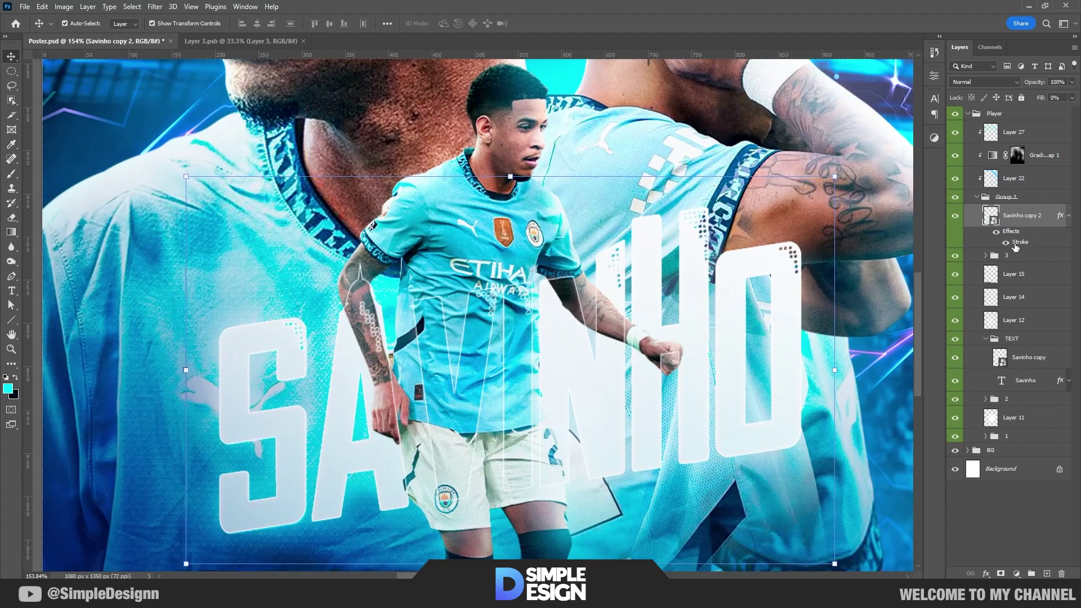
pyautogui.doubleClick(1020, 242)
pyautogui.write('2')
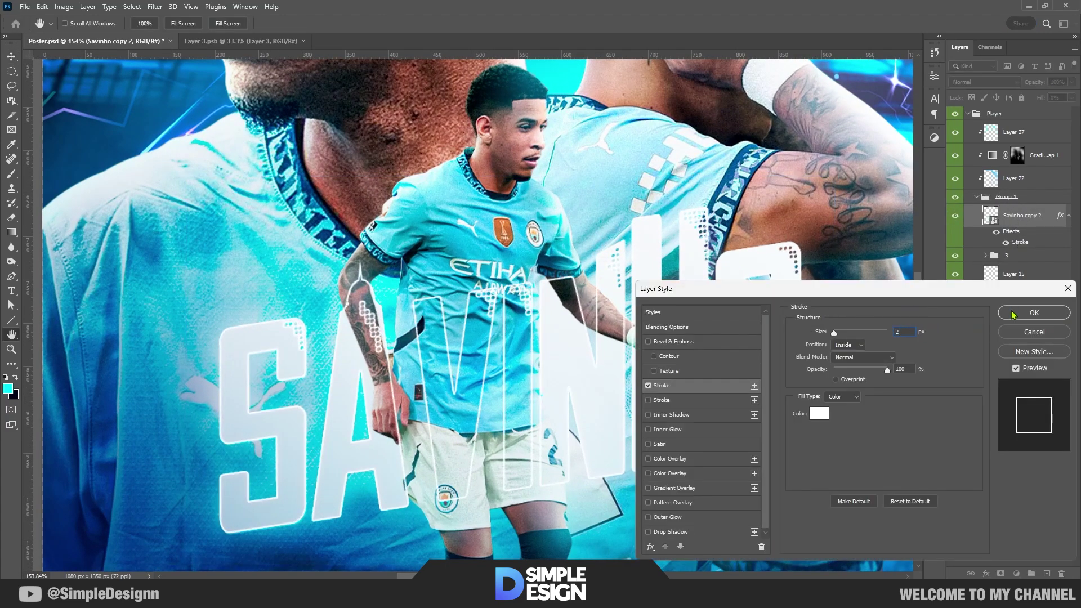
pyautogui.press('Return')
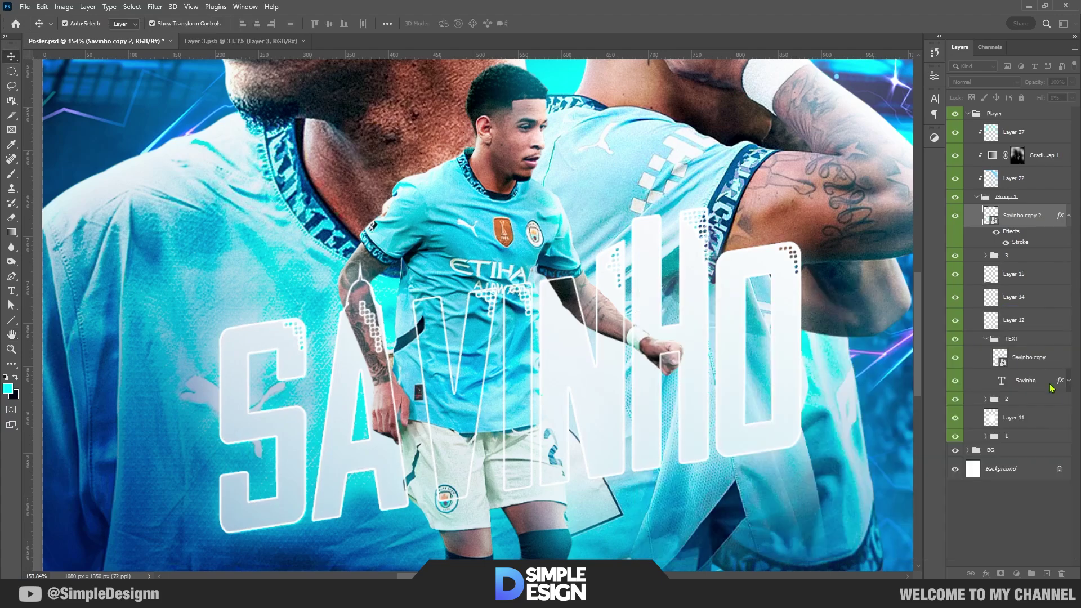
pyautogui.scroll(-3, 591, 389)
# Stamp all visible layers into a new merged layer and convert it to a smart object
pyautogui.click(978, 198)
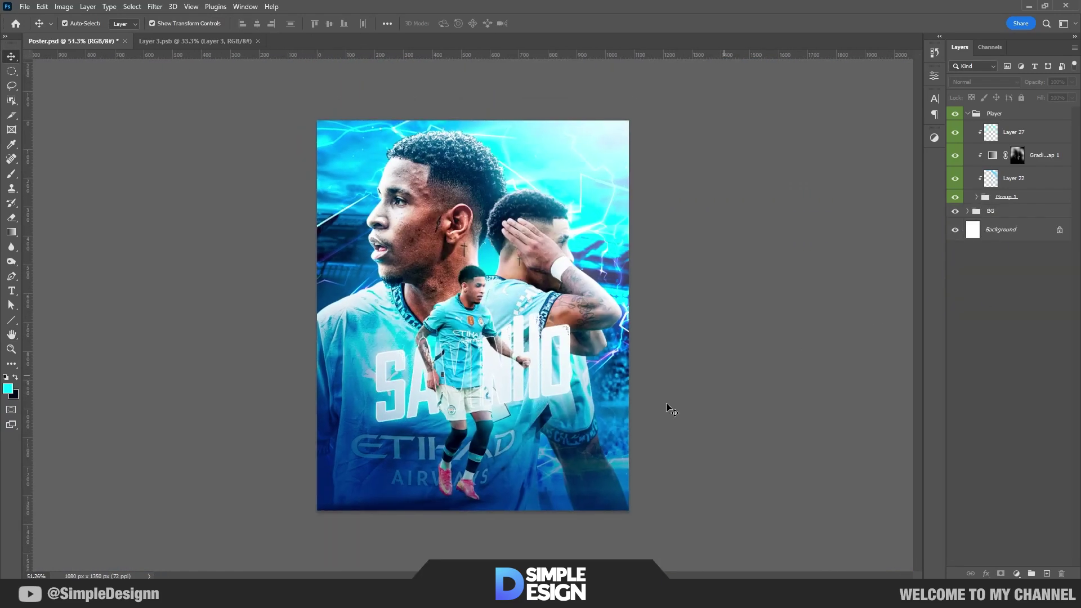
pyautogui.scroll(2, 668, 405)
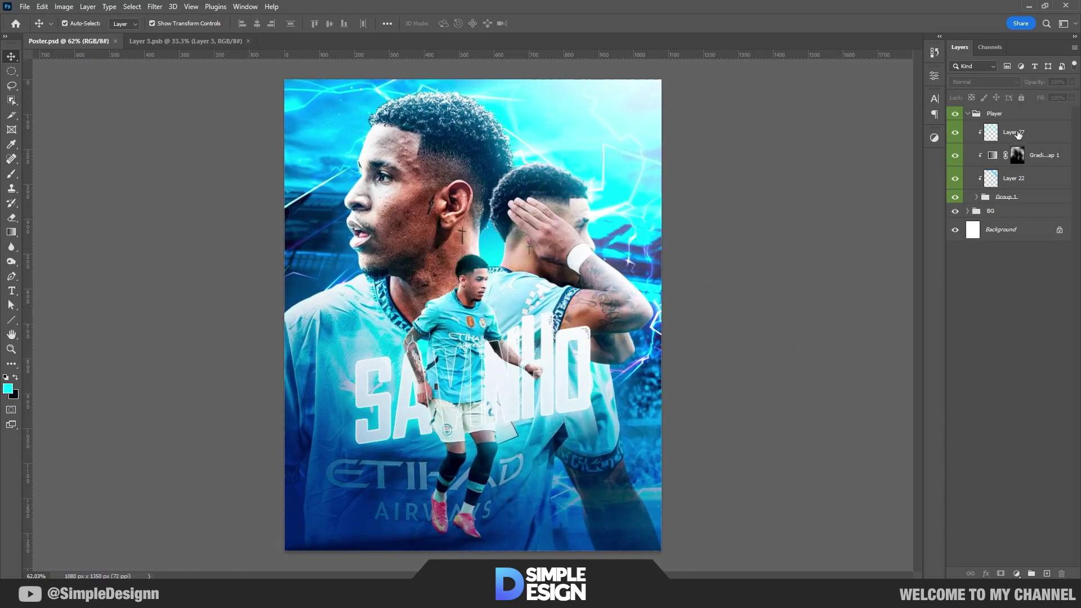
pyautogui.click(968, 115)
pyautogui.hotkey('ctrl', 'alt', 'shift', 'e')
pyautogui.rightClick(997, 118)
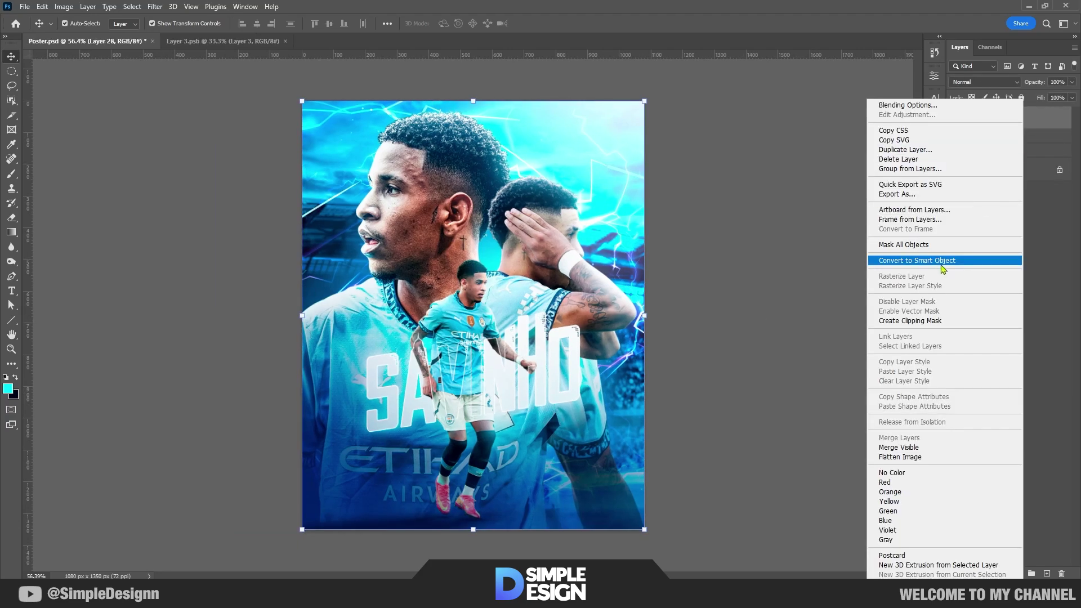
pyautogui.click(937, 259)
# In the Camera Raw Filter, raise contrast to +15, set clarity +3 and a -11 vignette
pyautogui.click(154, 7)
pyautogui.click(205, 90)
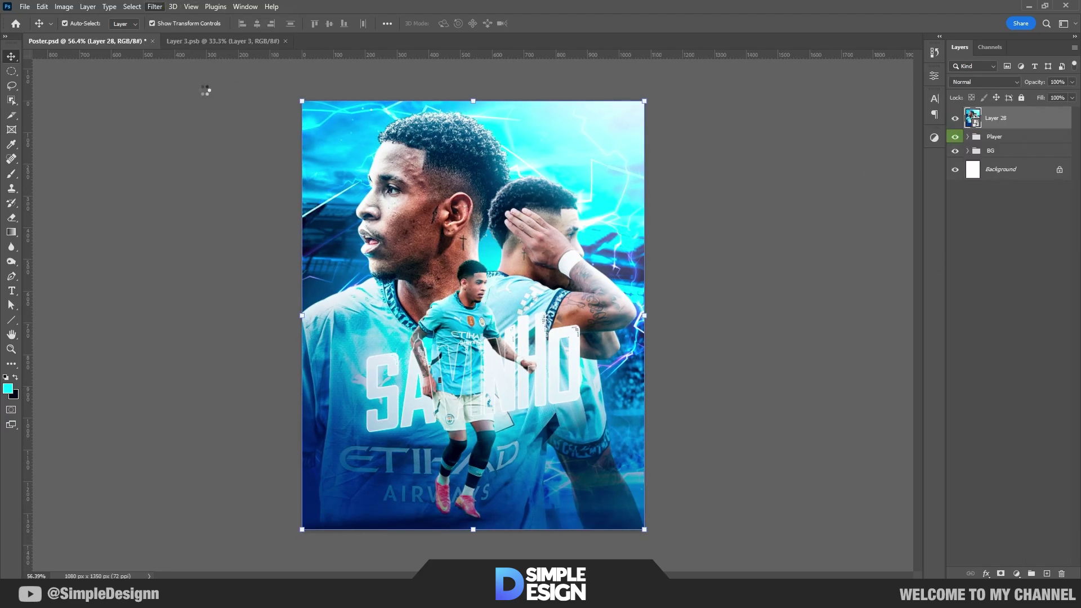
pyautogui.moveTo(898, 206)
pyautogui.mouseDown()
pyautogui.moveTo(910, 206)
pyautogui.moveTo(896, 243)
pyautogui.moveTo(912, 263)
pyautogui.mouseUp()
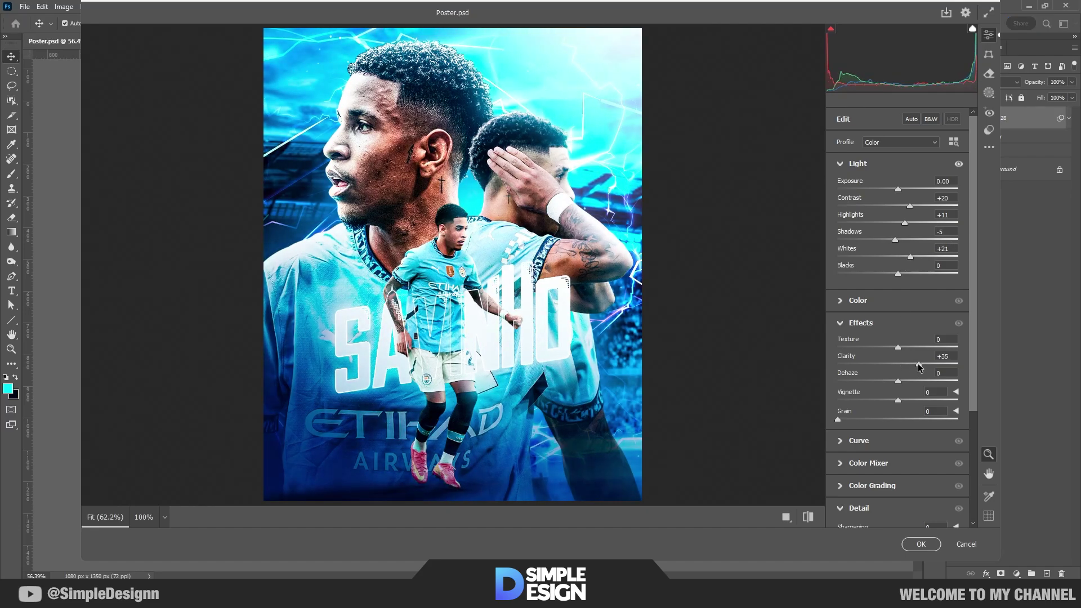
pyautogui.moveTo(898, 366); pyautogui.dragTo(900, 367)
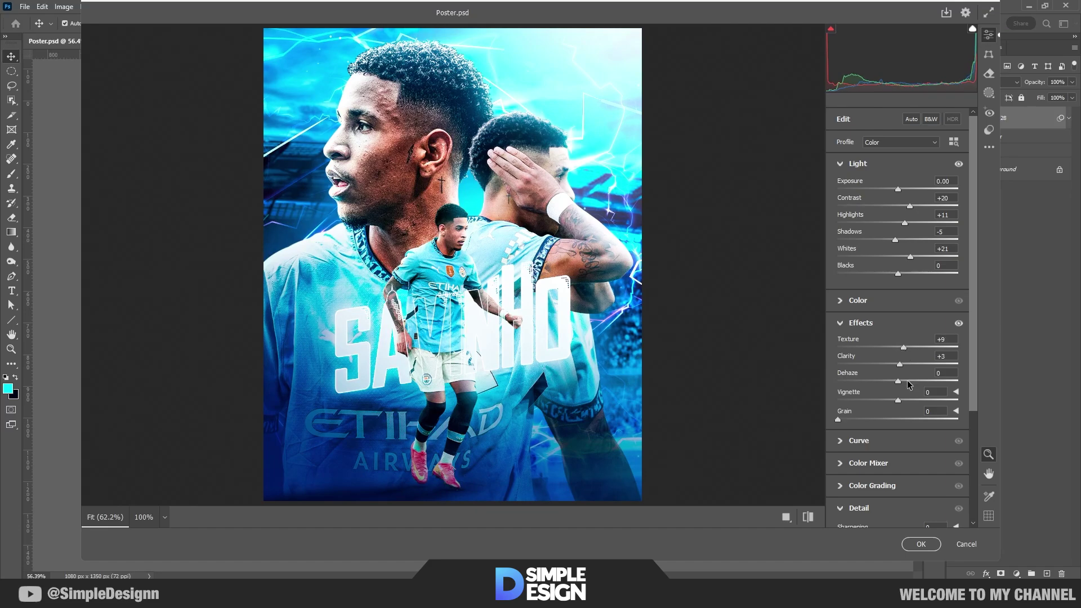
pyautogui.moveTo(902, 403); pyautogui.dragTo(893, 404)
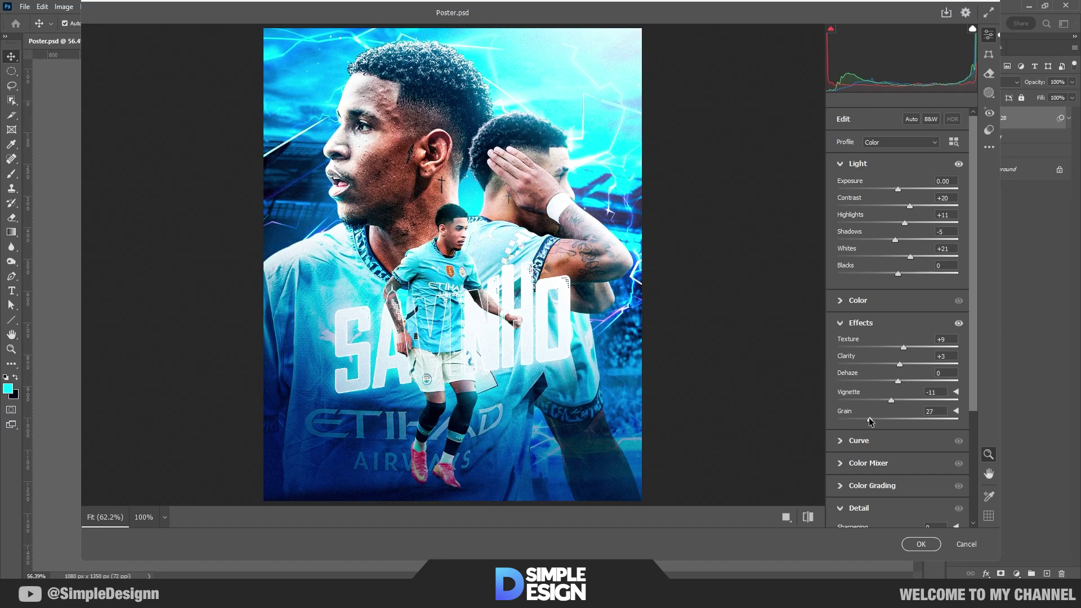
pyautogui.scroll(-3, 883, 436)
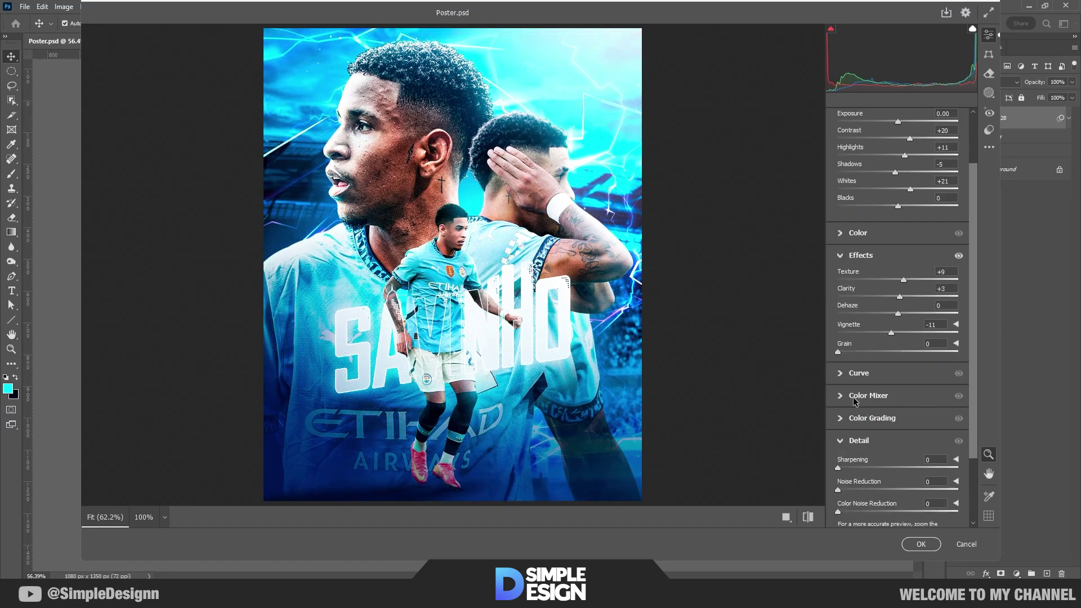
pyautogui.scroll(-3, 853, 410)
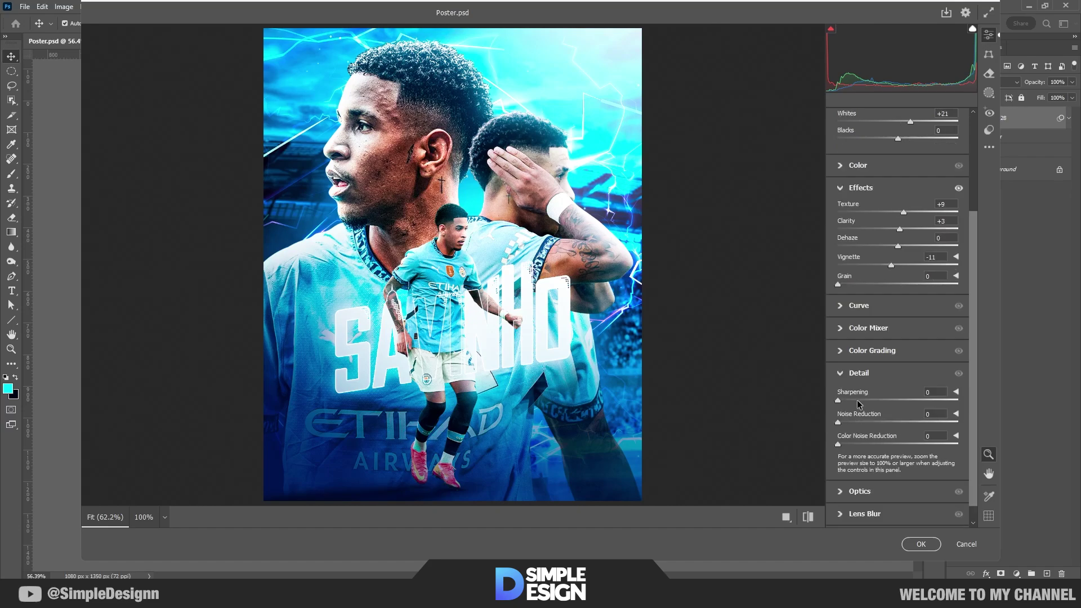
# Shift the blue hues in the Color Mixer and adjust the Color Grading wheels
pyautogui.click(836, 332)
pyautogui.scroll(-5, 898, 319)
pyautogui.moveTo(898, 388); pyautogui.dragTo(897, 390)
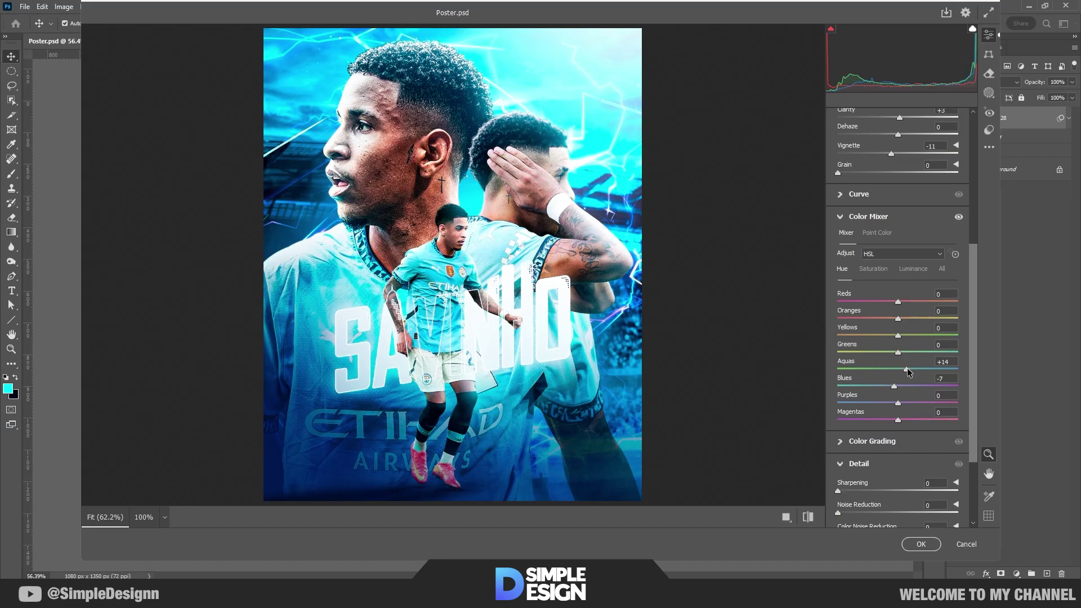
pyautogui.click(843, 217)
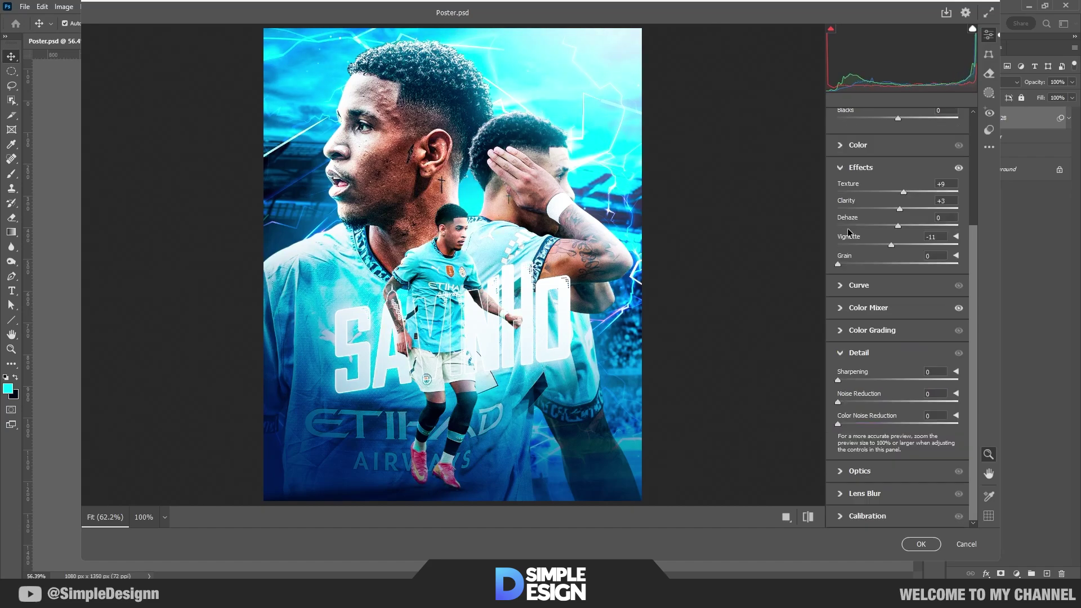
pyautogui.click(843, 331)
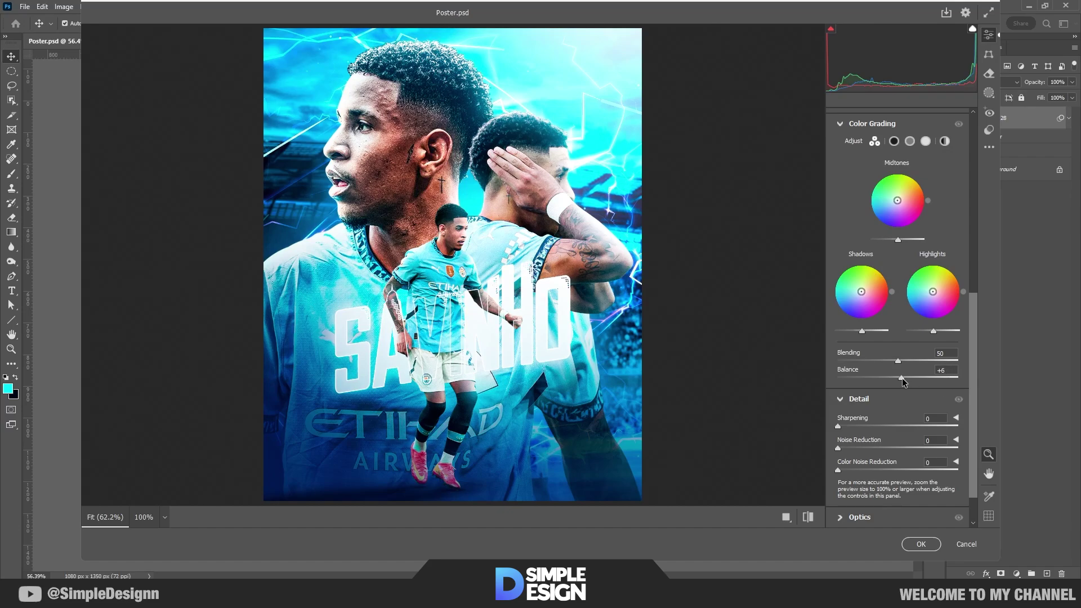
pyautogui.scroll(2, 902, 338)
pyautogui.click(843, 181)
pyautogui.click(841, 169)
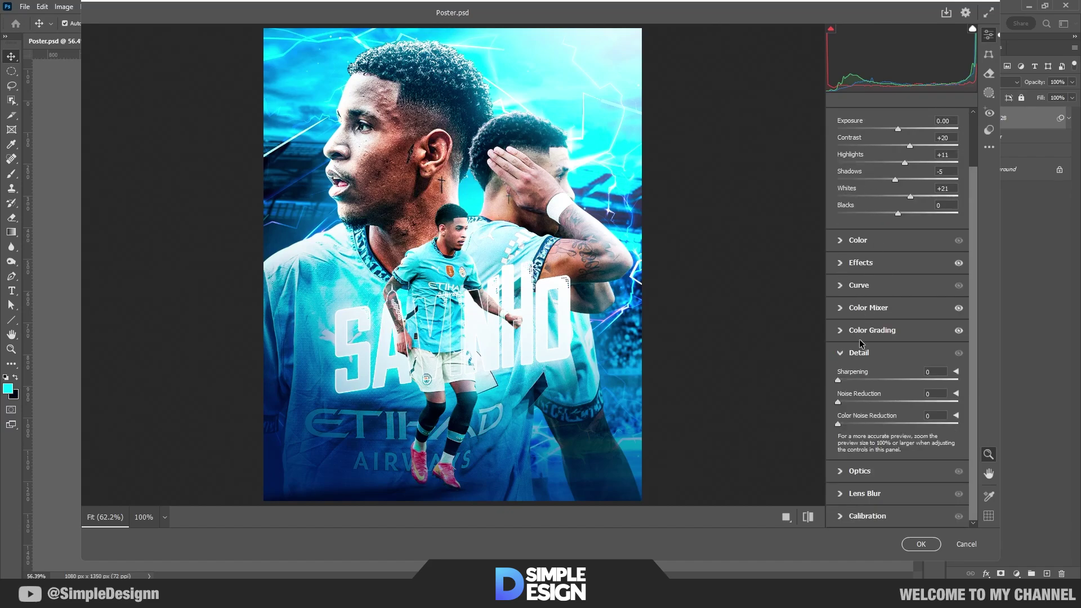
# Zoom in to compare before and after, then apply the Camera Raw adjustments
pyautogui.hotkey('ctrl', '+')
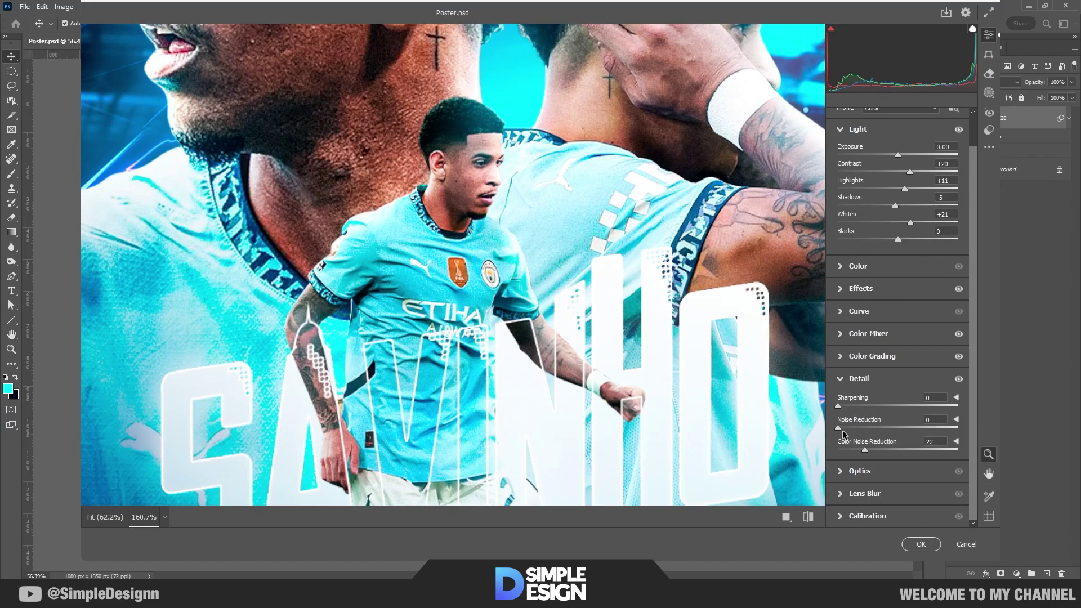
pyautogui.click(809, 517)
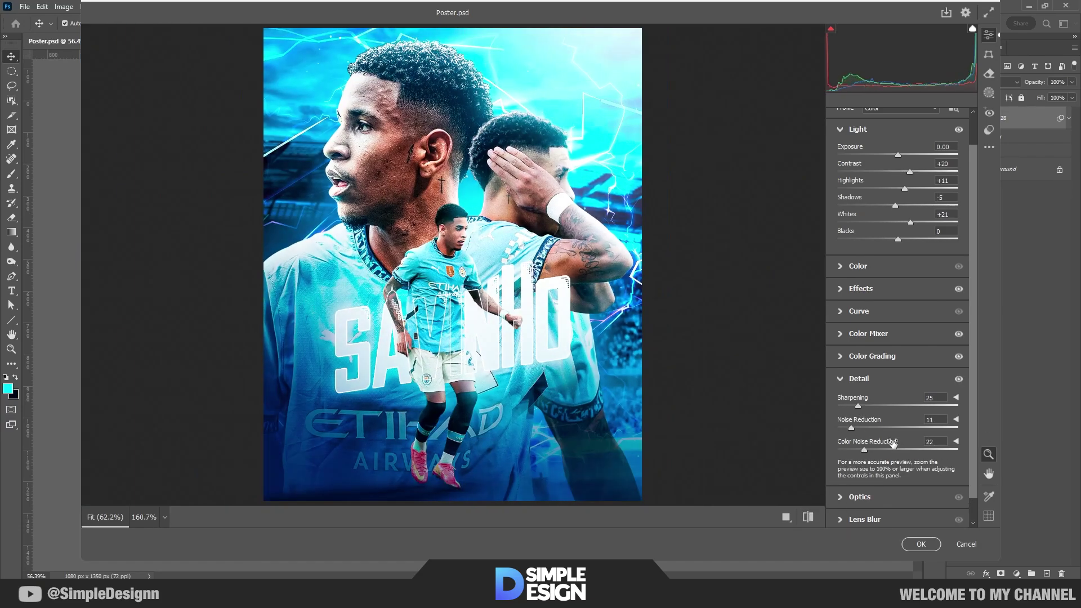
pyautogui.click(809, 517)
pyautogui.scroll(2, 922, 446)
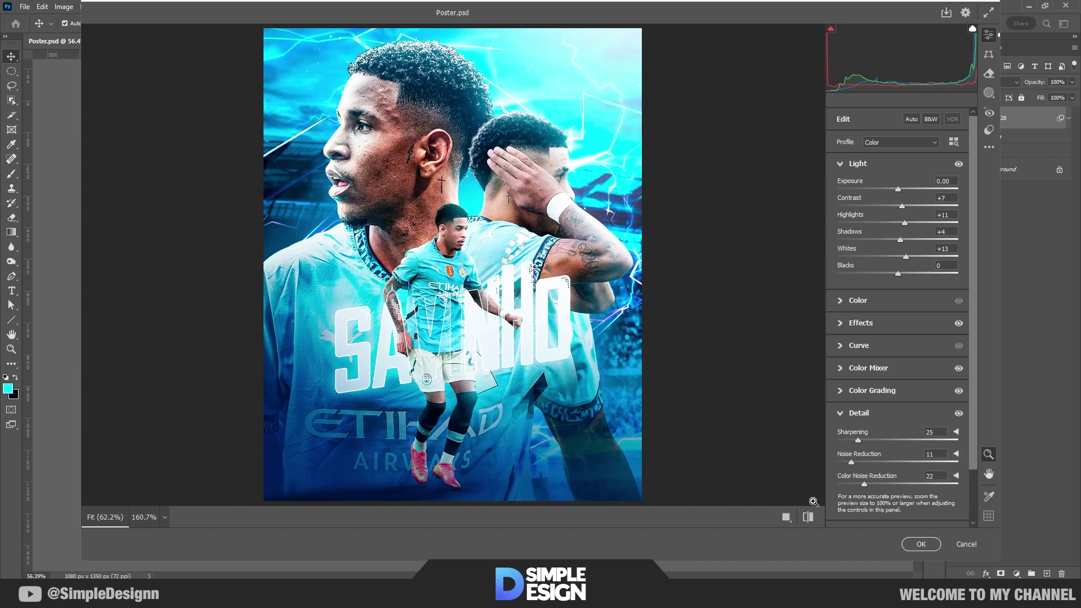
pyautogui.scroll(-2, 899, 359)
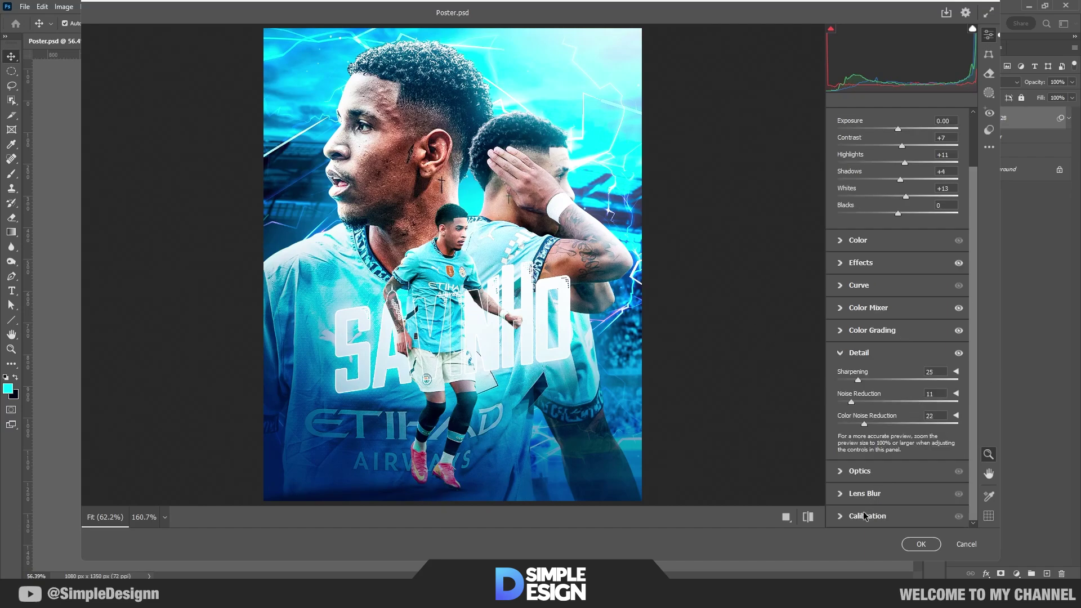
pyautogui.click(808, 517)
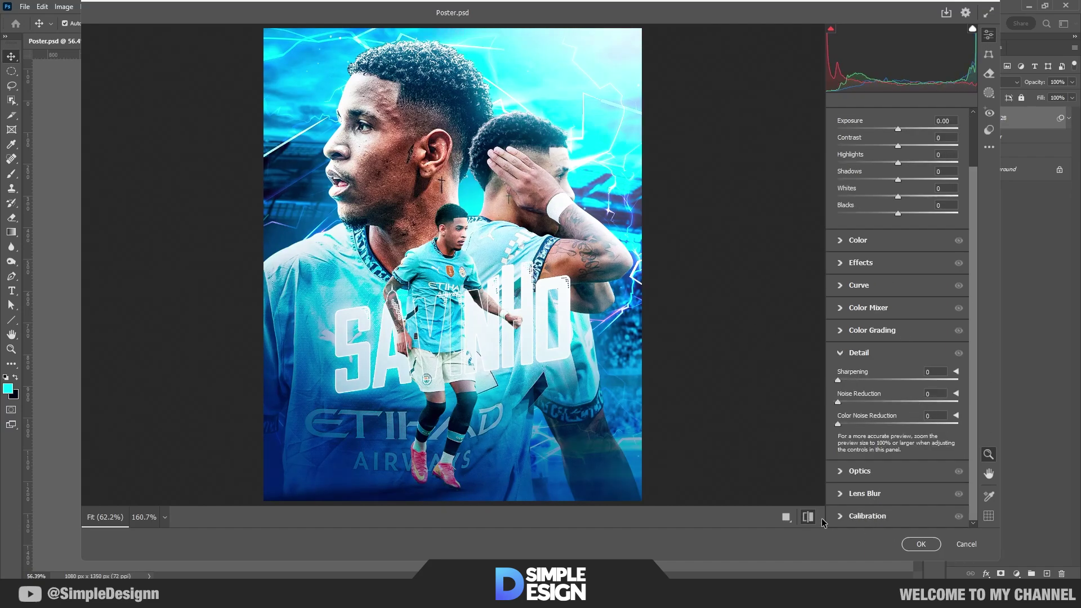
pyautogui.press('Return')
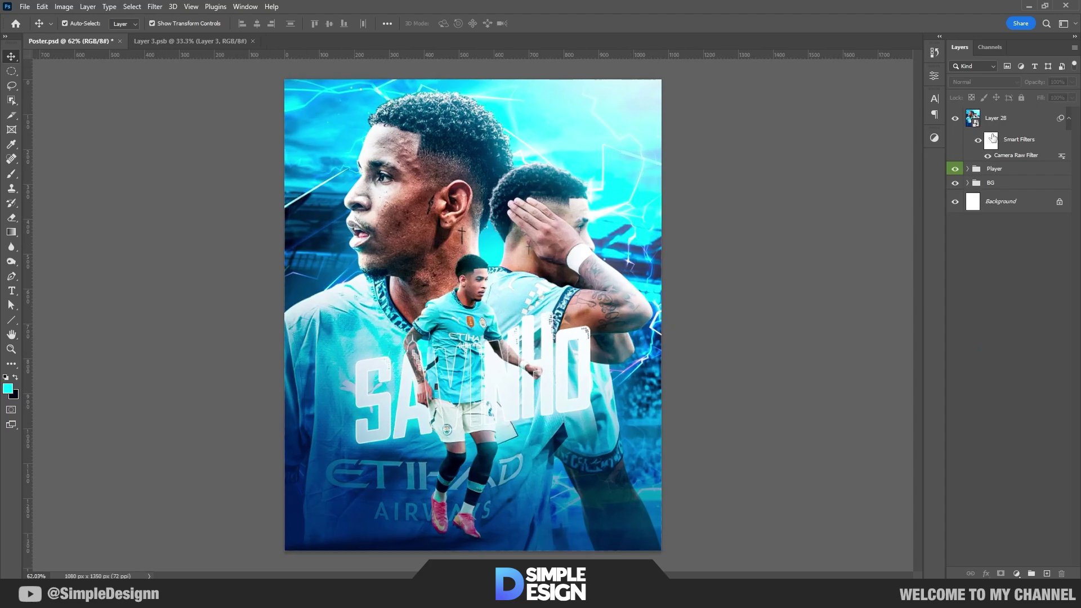
# Open Lightning 1.jpg and bring the lightning image into Poster.psd
pyautogui.click(1070, 119)
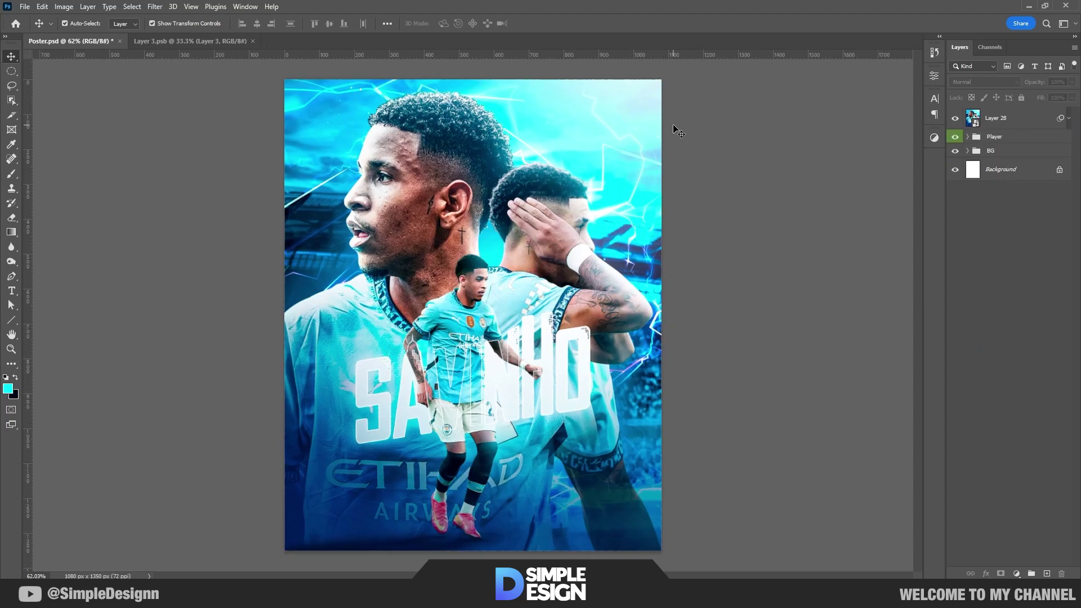
pyautogui.hotkey('ctrl', 'o')
pyautogui.doubleClick(492, 185)
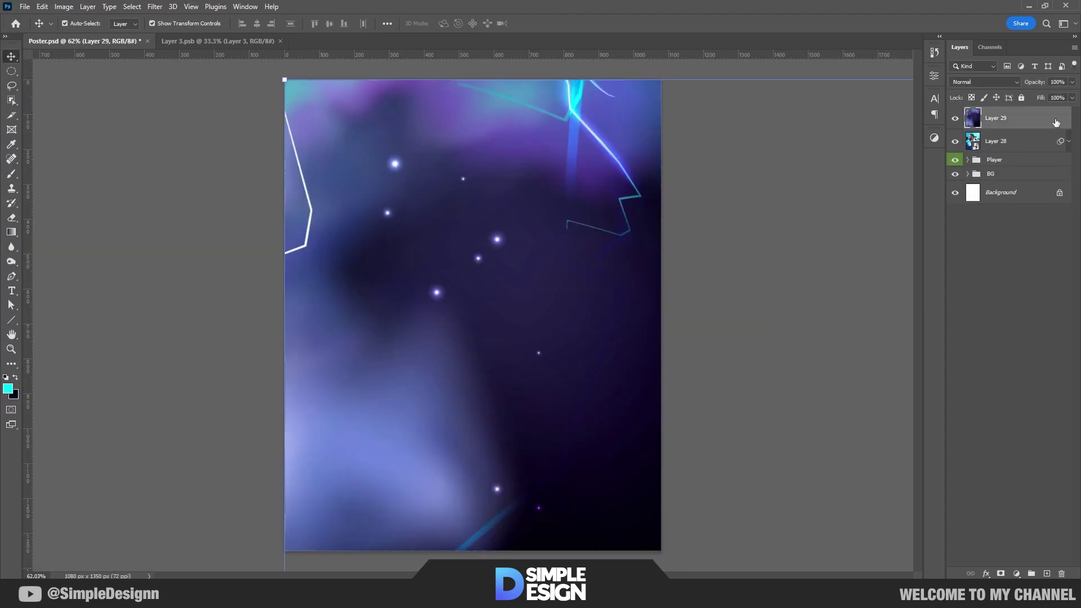
pyautogui.rightClick(1014, 117)
pyautogui.click(906, 259)
# Rotate the lightning image -90° and scale it to cover the whole poster
pyautogui.hotkey('ctrl', 't')
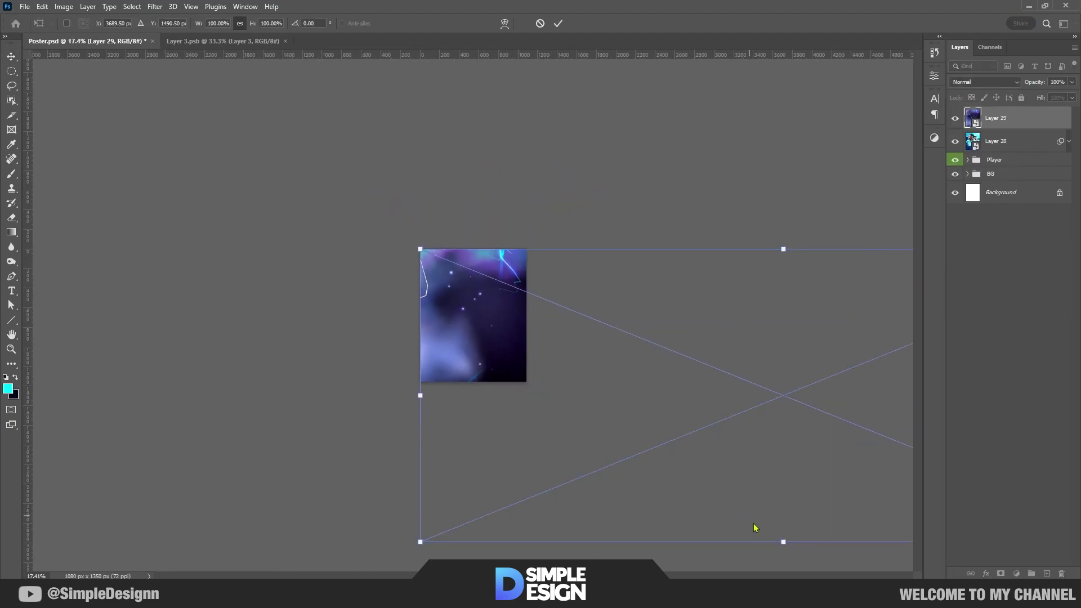
pyautogui.moveTo(783, 541); pyautogui.dragTo(784, 382)
pyautogui.moveTo(722, 308)
pyautogui.mouseDown()
pyautogui.moveTo(446, 312)
pyautogui.moveTo(529, 218)
pyautogui.mouseUp()
pyautogui.scroll(2, 590, 314)
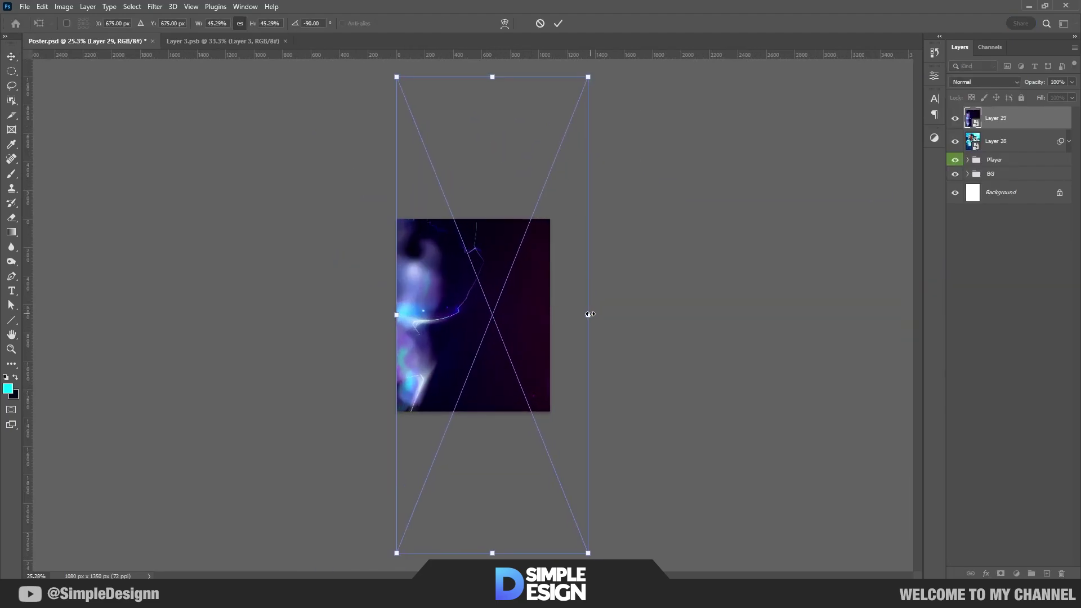
pyautogui.moveTo(590, 314); pyautogui.dragTo(554, 311)
pyautogui.moveTo(515, 226); pyautogui.dragTo(498, 247)
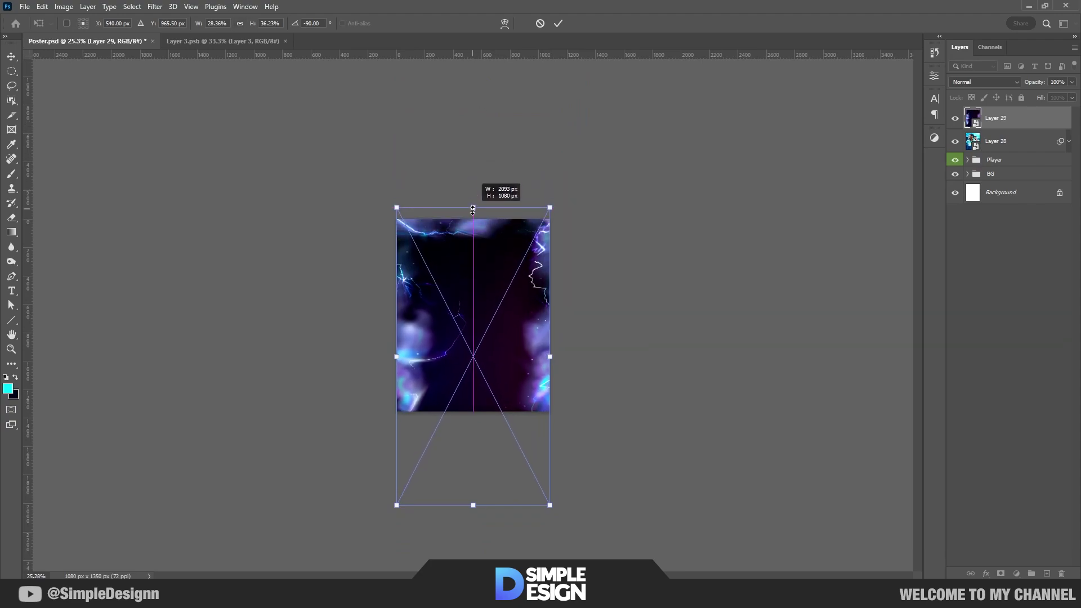
pyautogui.press('Return')
pyautogui.scroll(2, 466, 359)
pyautogui.scroll(2, 466, 359)
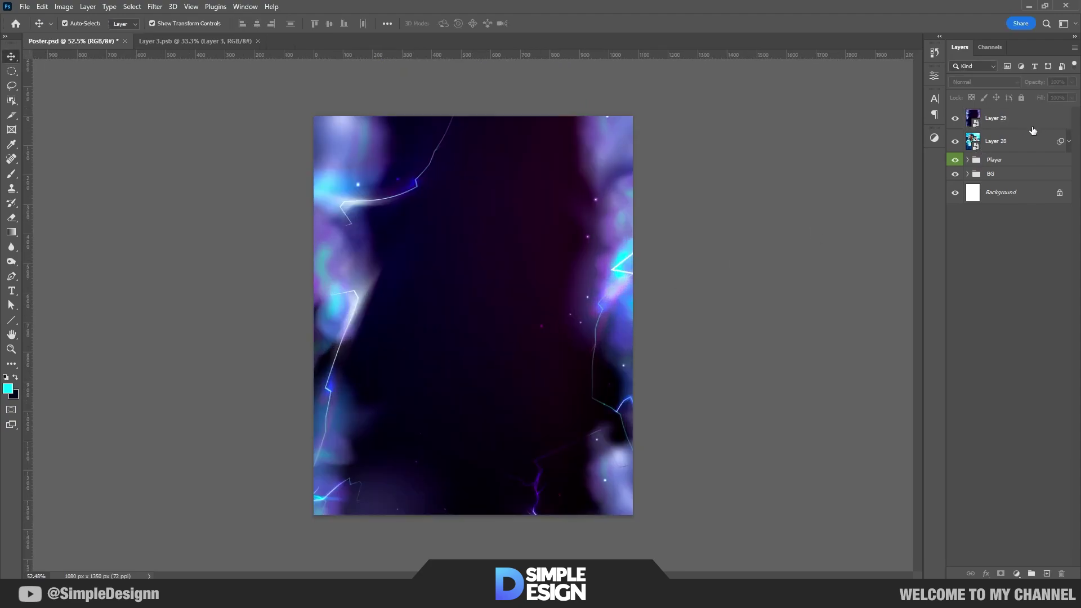
# Blend the lightning layer in Screen mode at 75% opacity
pyautogui.click(984, 82)
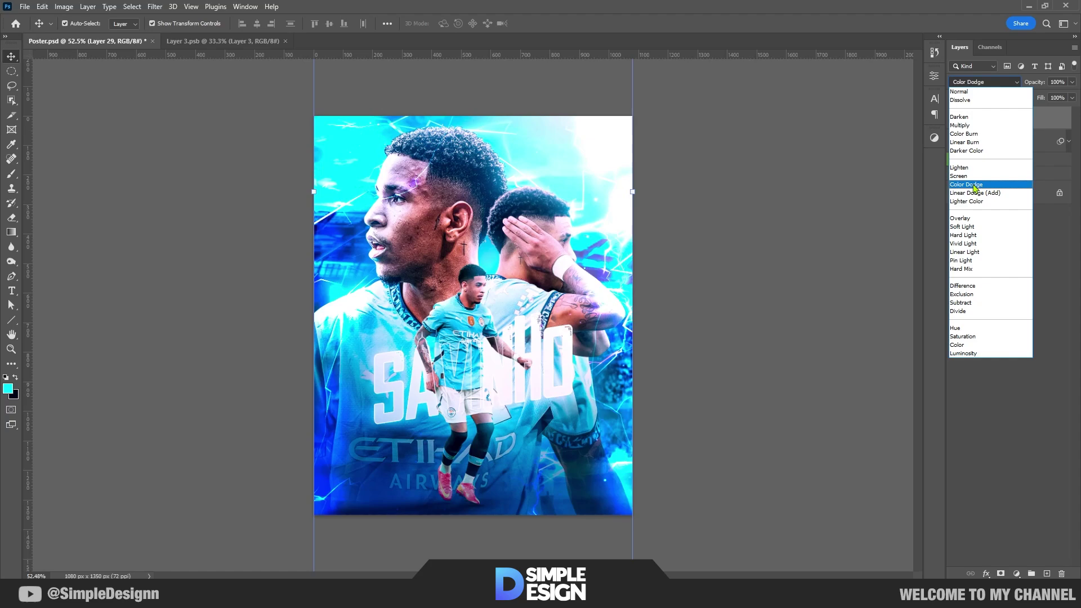
pyautogui.click(961, 176)
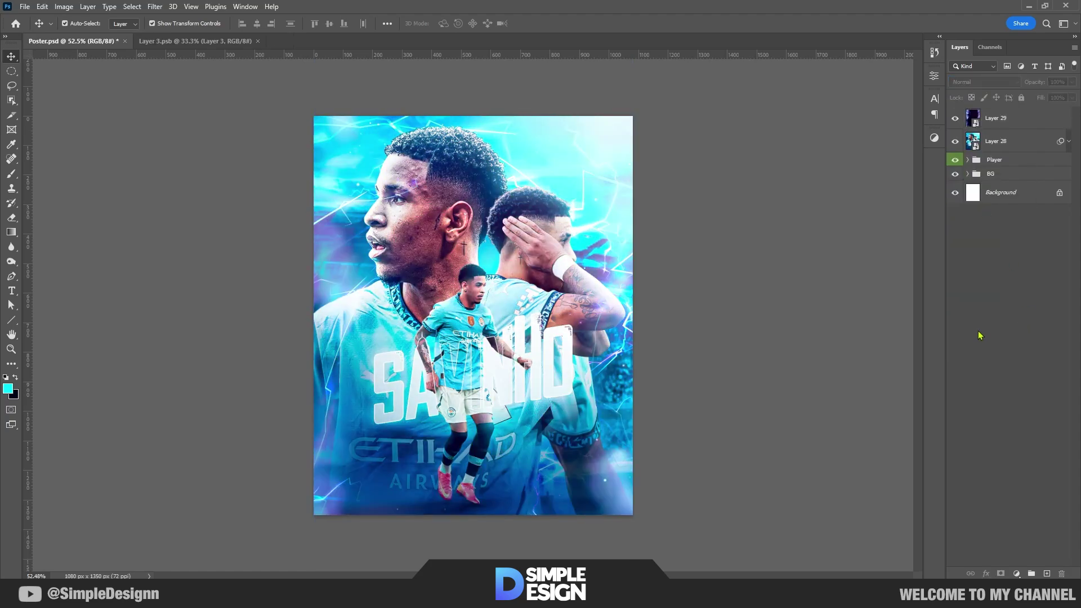
pyautogui.scroll(1, 522, 209)
pyautogui.scroll(-1, 522, 208)
pyautogui.scroll(-1, 522, 209)
# Nudge the lightning overlay into place, toggling its visibility to compare the result
pyautogui.moveTo(522, 208); pyautogui.dragTo(541, 186)
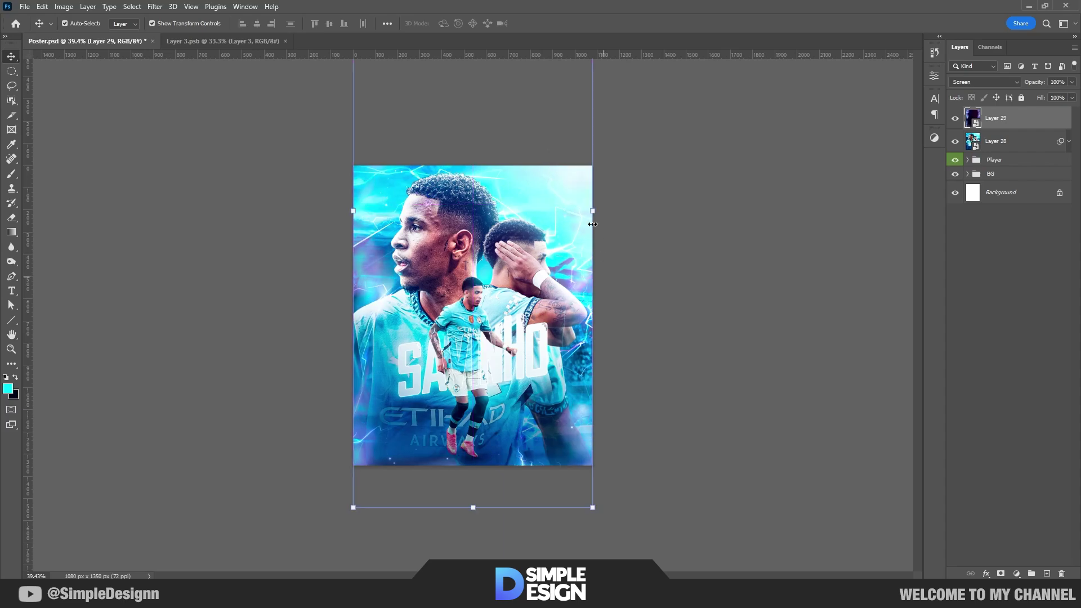
pyautogui.scroll(1, 465, 343)
pyautogui.scroll(2, 466, 343)
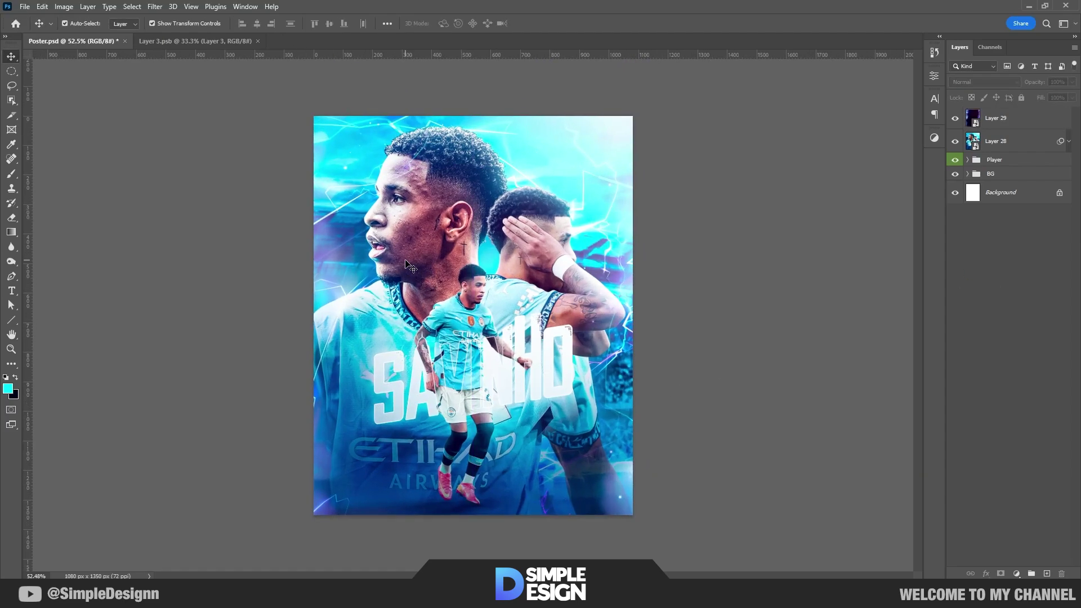
pyautogui.click(955, 120)
pyautogui.click(1024, 119)
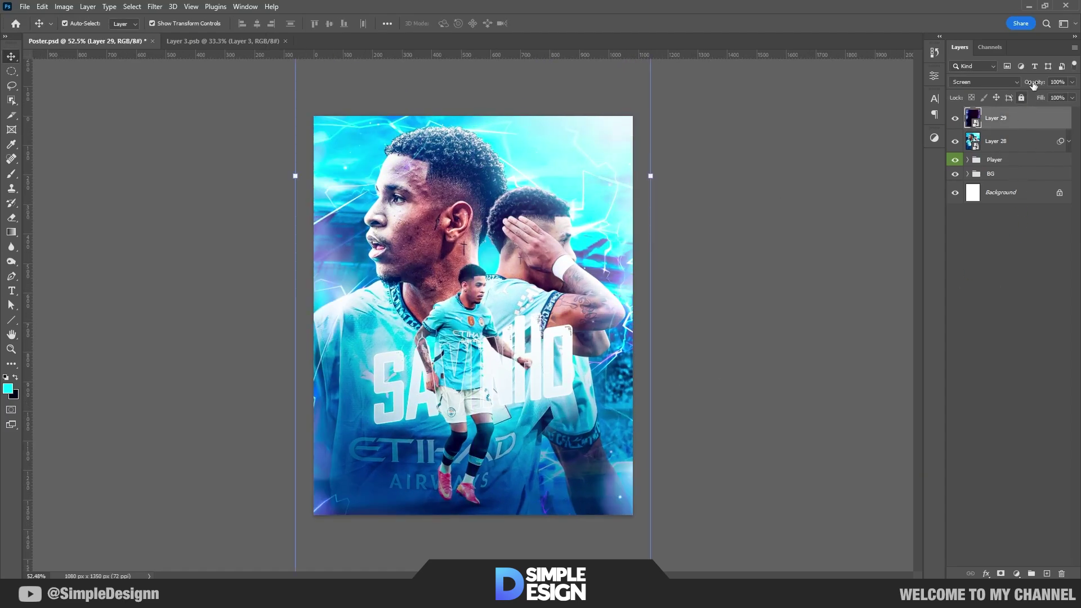
pyautogui.click(956, 119)
pyautogui.click(956, 119)
pyautogui.moveTo(619, 226); pyautogui.dragTo(613, 224)
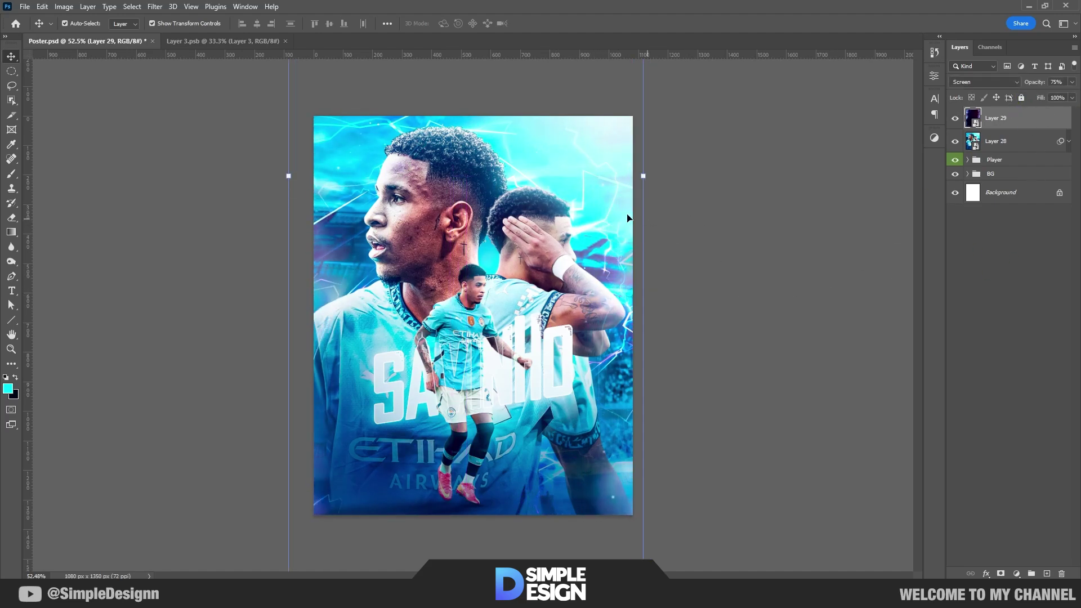
pyautogui.moveTo(613, 224); pyautogui.dragTo(607, 221)
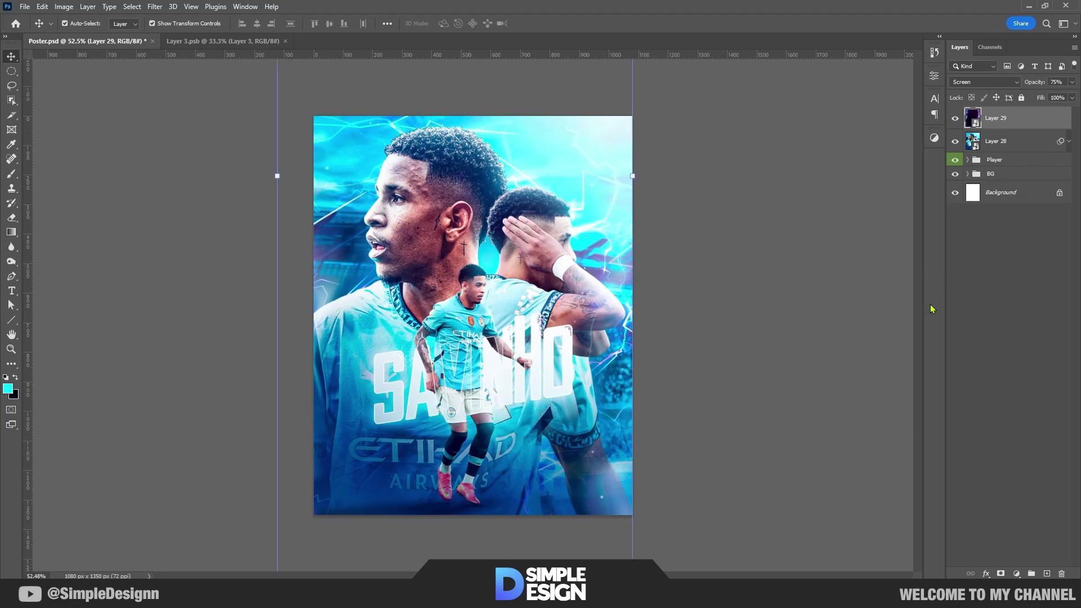
pyautogui.click(1002, 316)
pyautogui.hotkey('ctrl', '+')
pyautogui.hotkey('ctrl', '-')
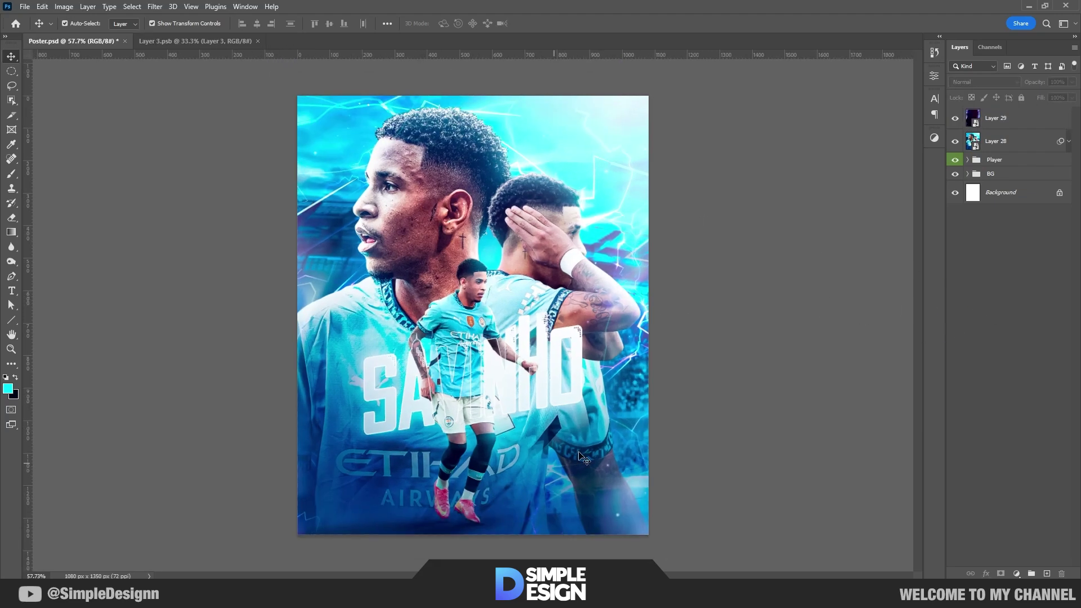
# Zoom in to check the finished poster and save Poster.psd
pyautogui.hotkey('ctrl', '+')
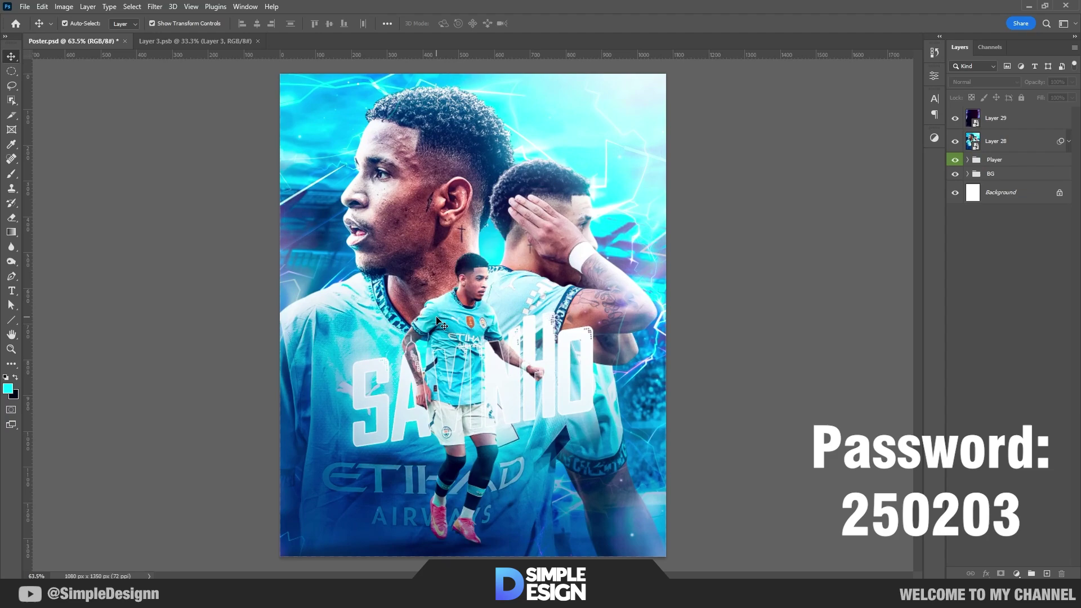
pyautogui.hotkey('ctrl', 's')
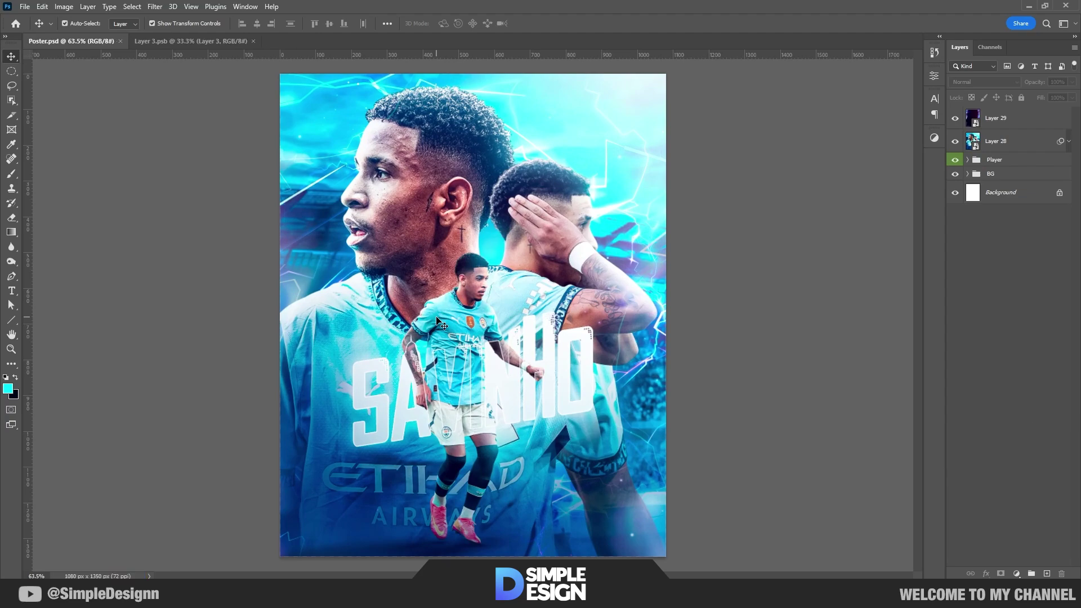